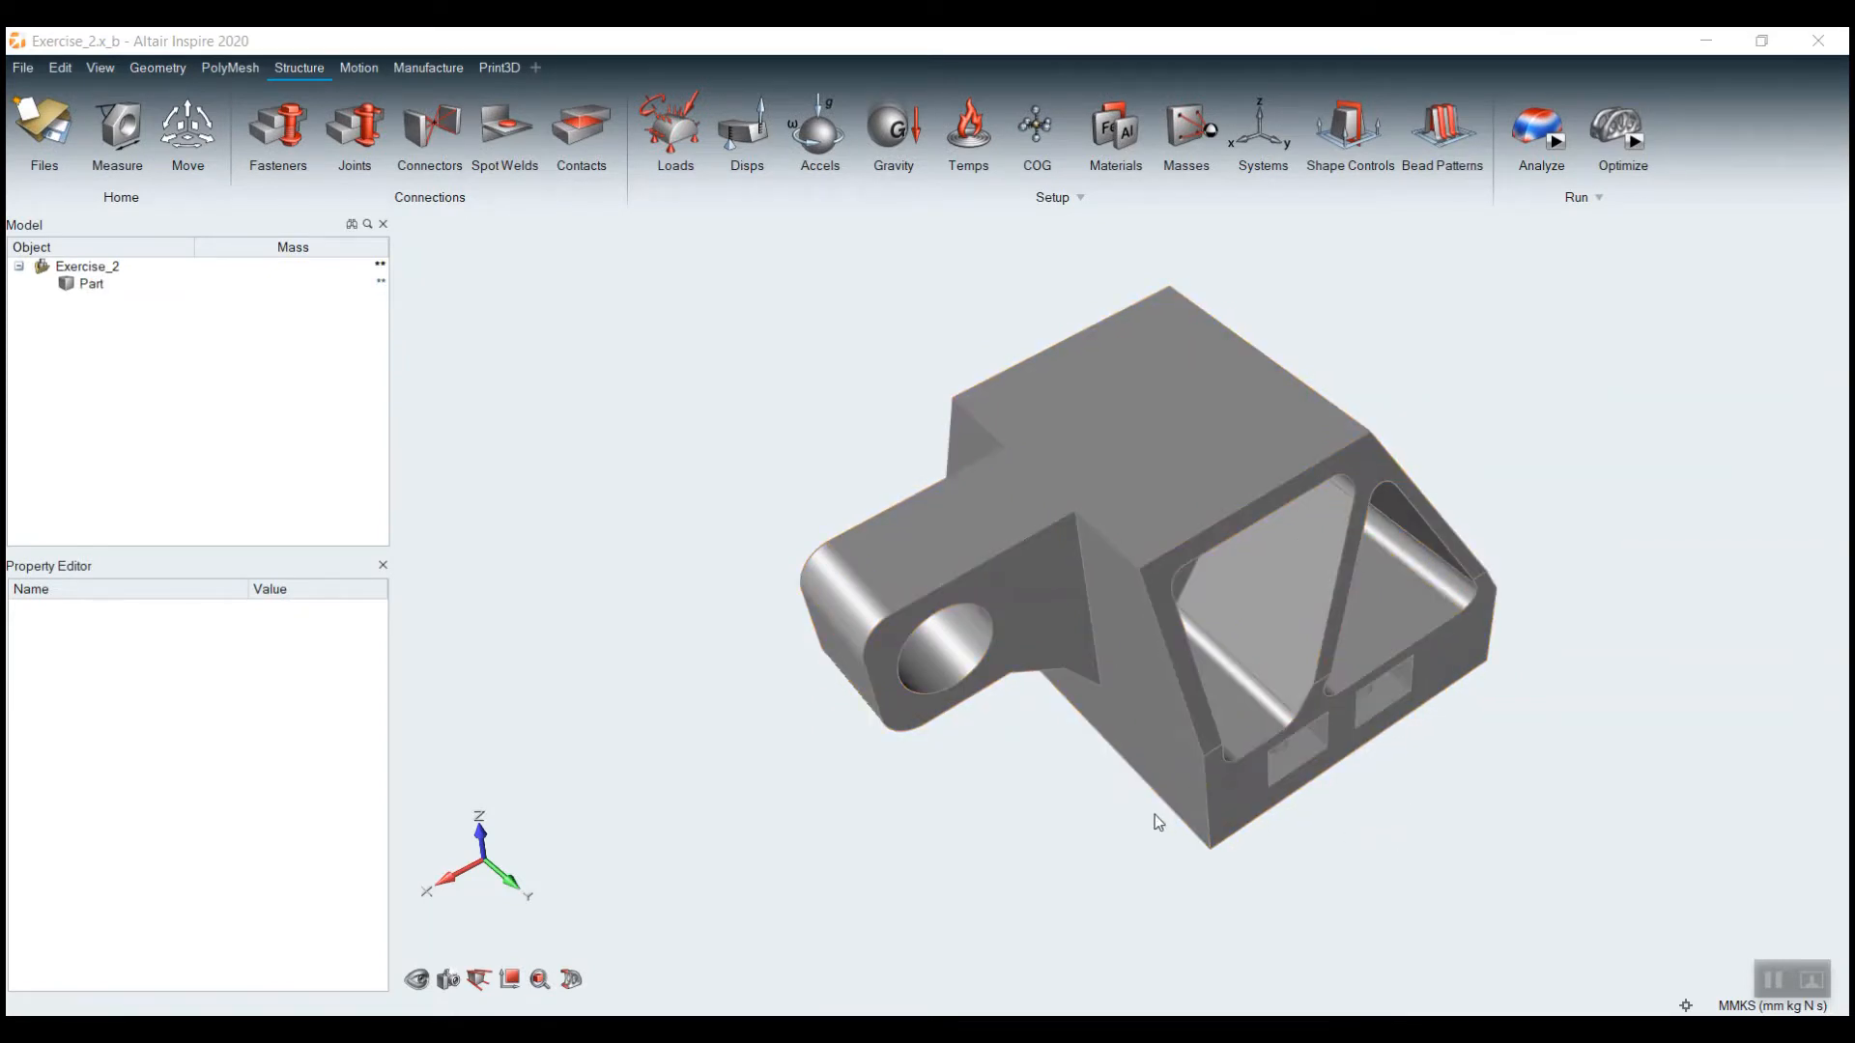
Remove the two triangular pockets from one sloped side of the part with the Simplify Holes tool
right_drag(1073, 830, 817, 694)
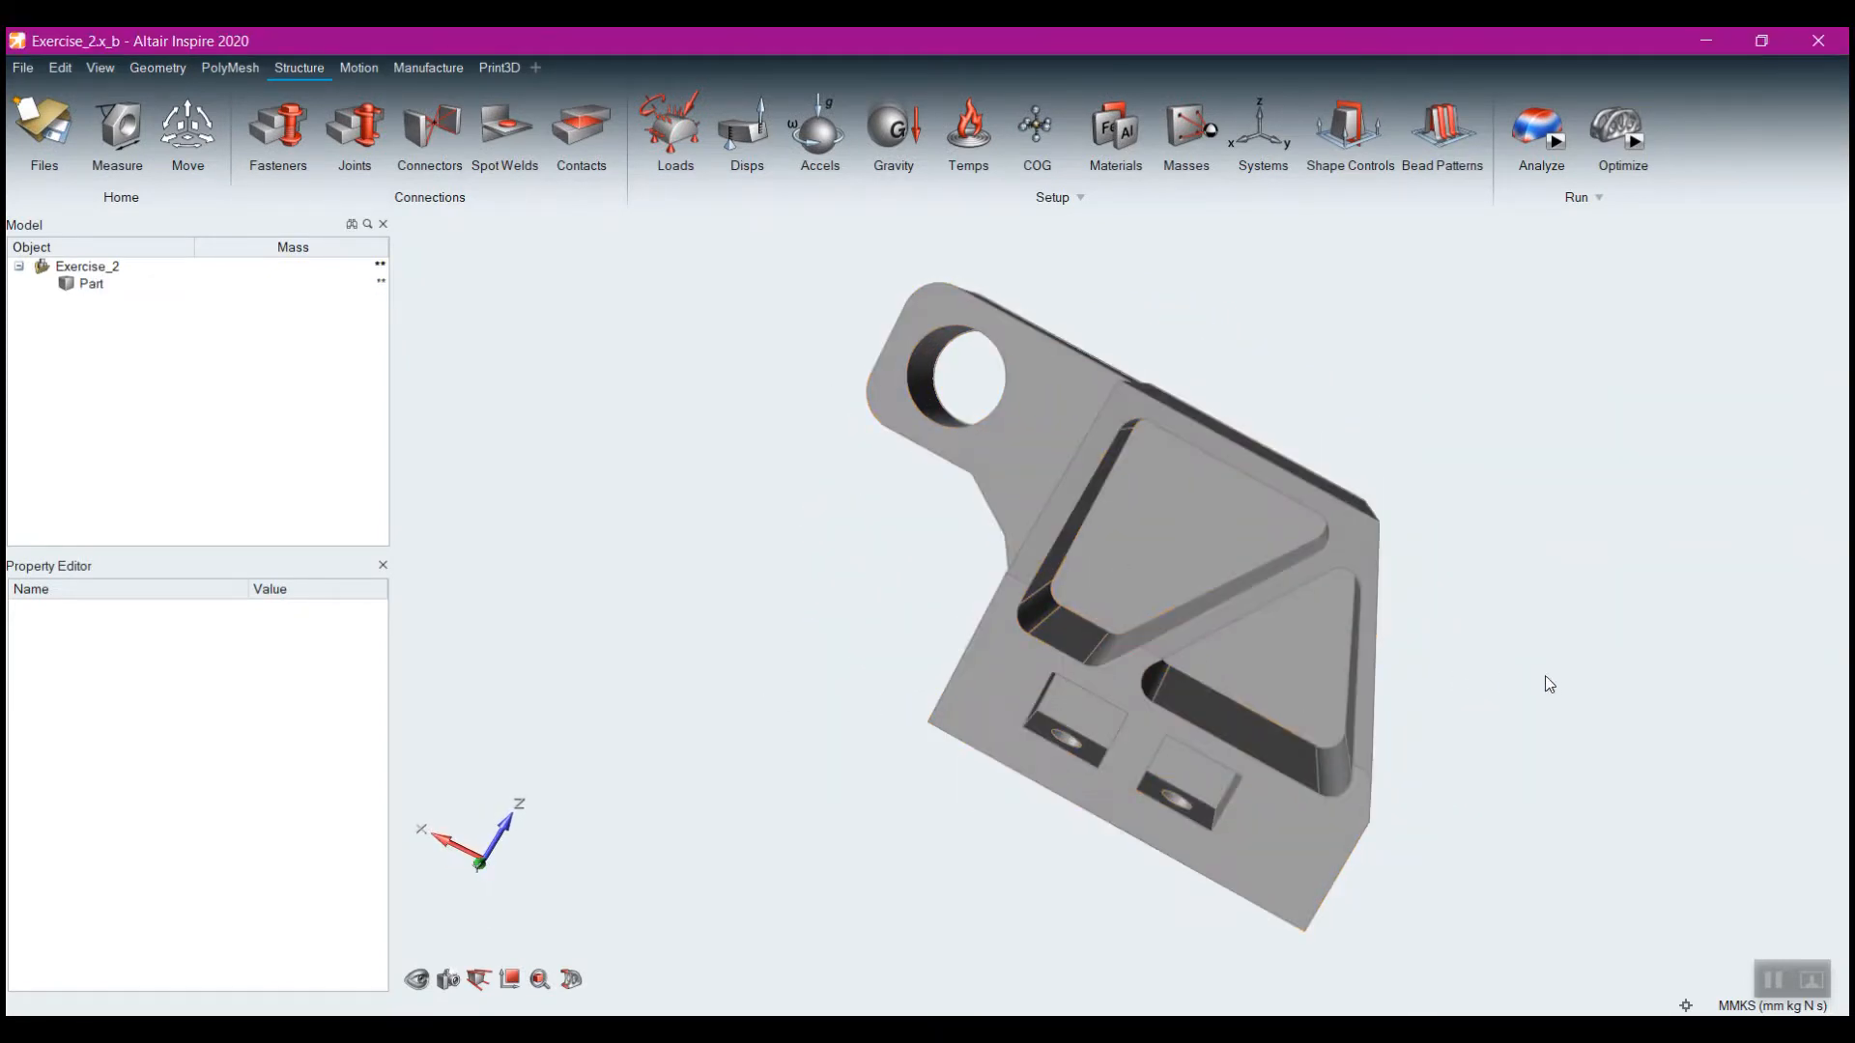
right_drag(1544, 683, 742, 573)
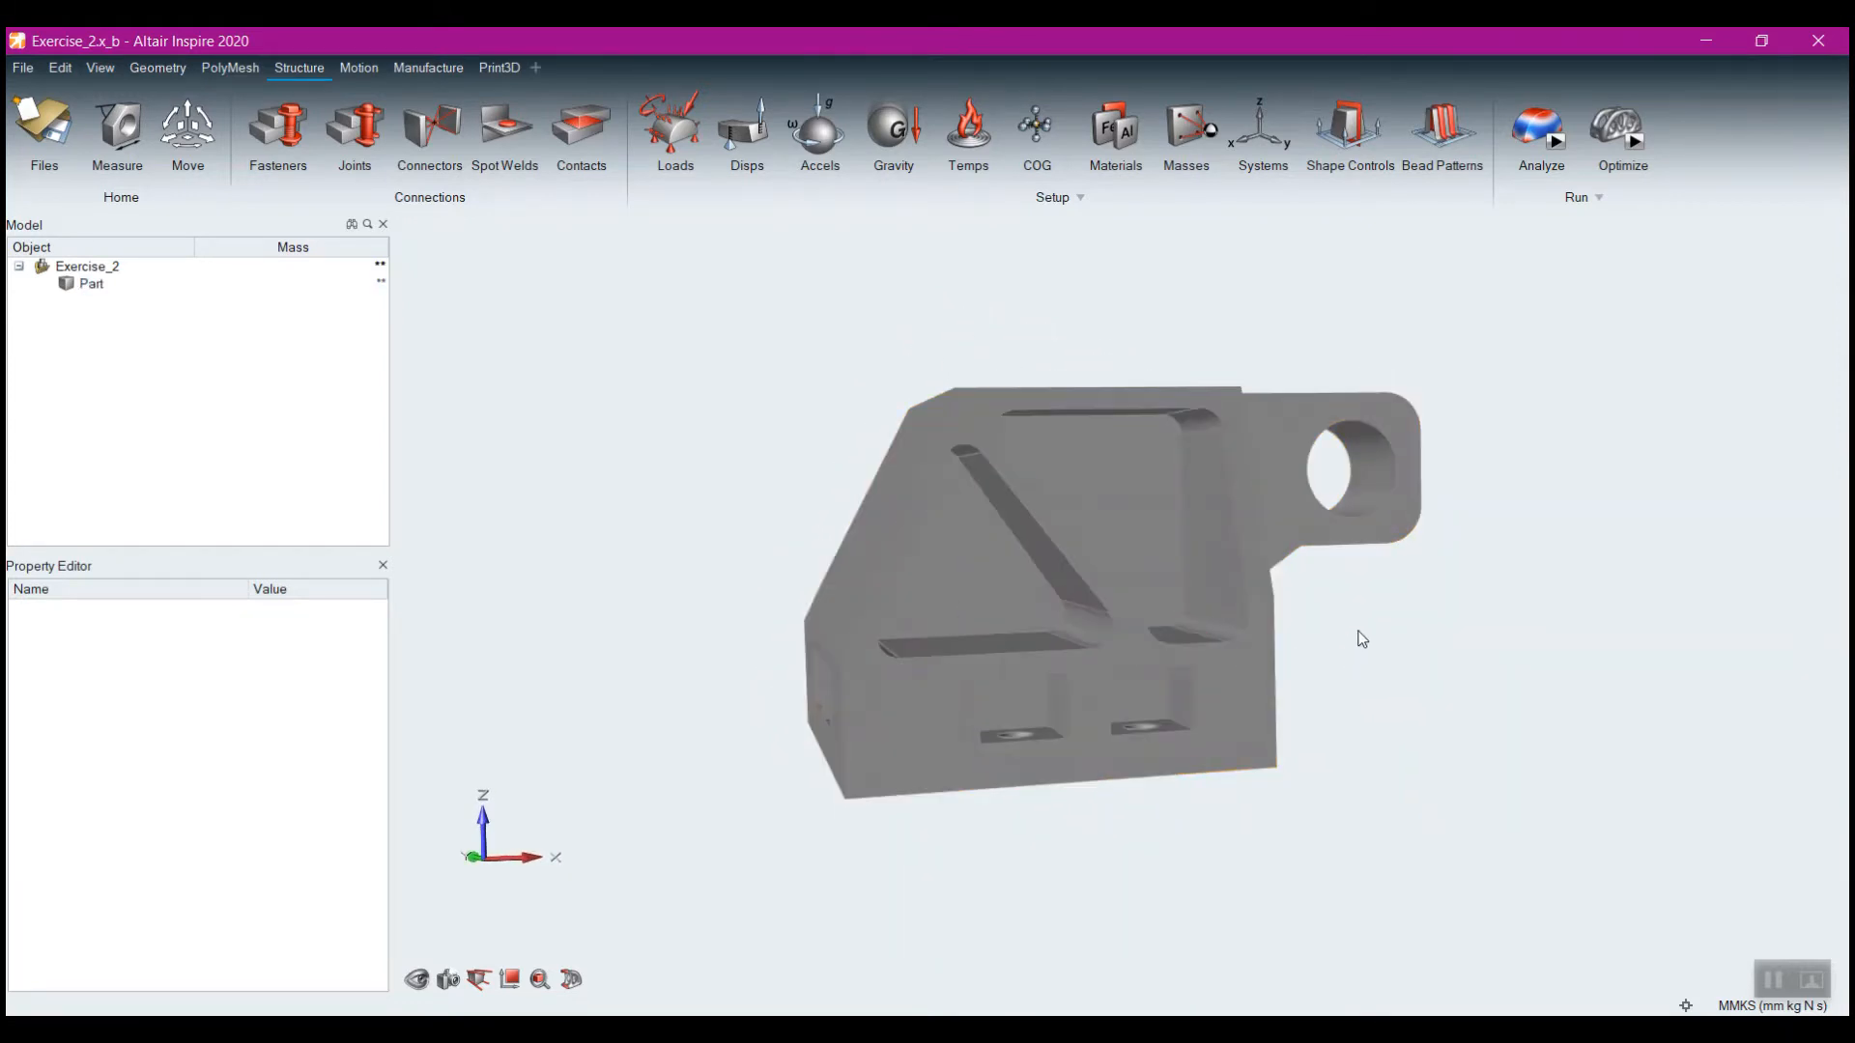
right_drag(1358, 637, 1360, 668)
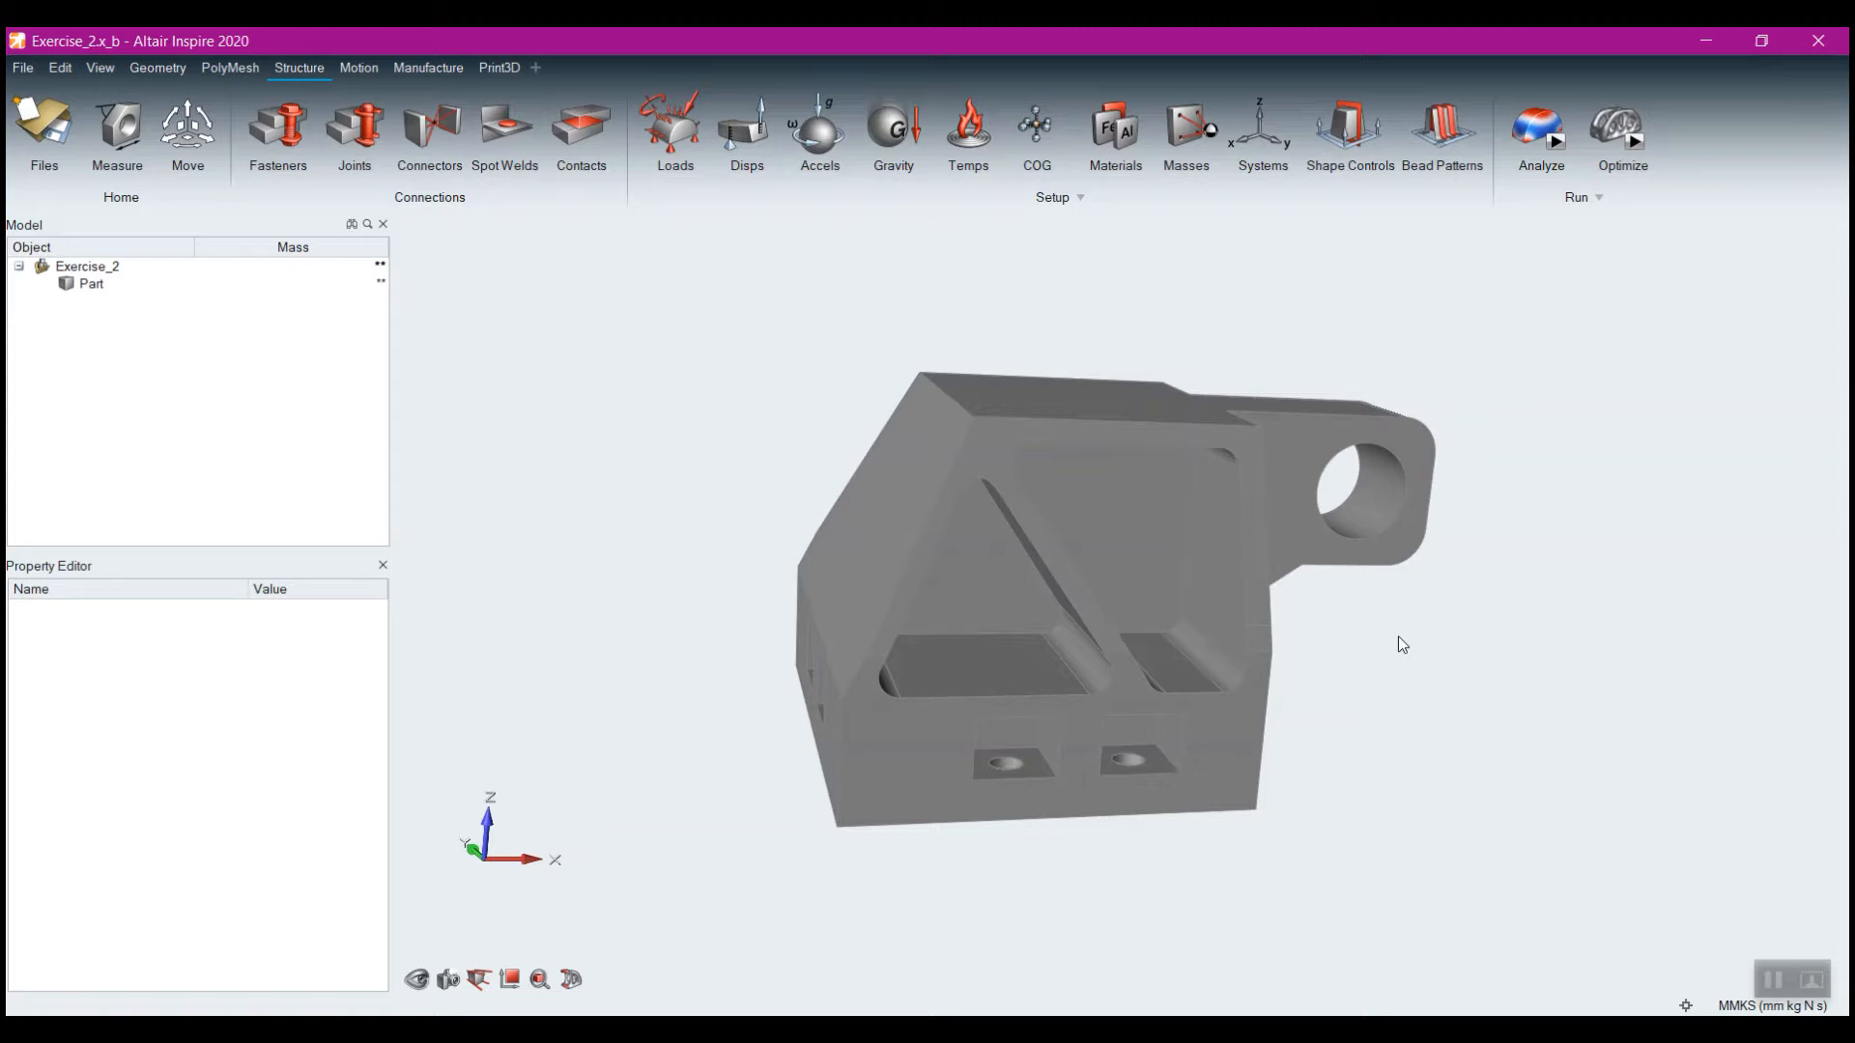
mouse_move(1457, 722)
right_down()
mouse_move(1388, 631)
mouse_move(1370, 675)
right_up()
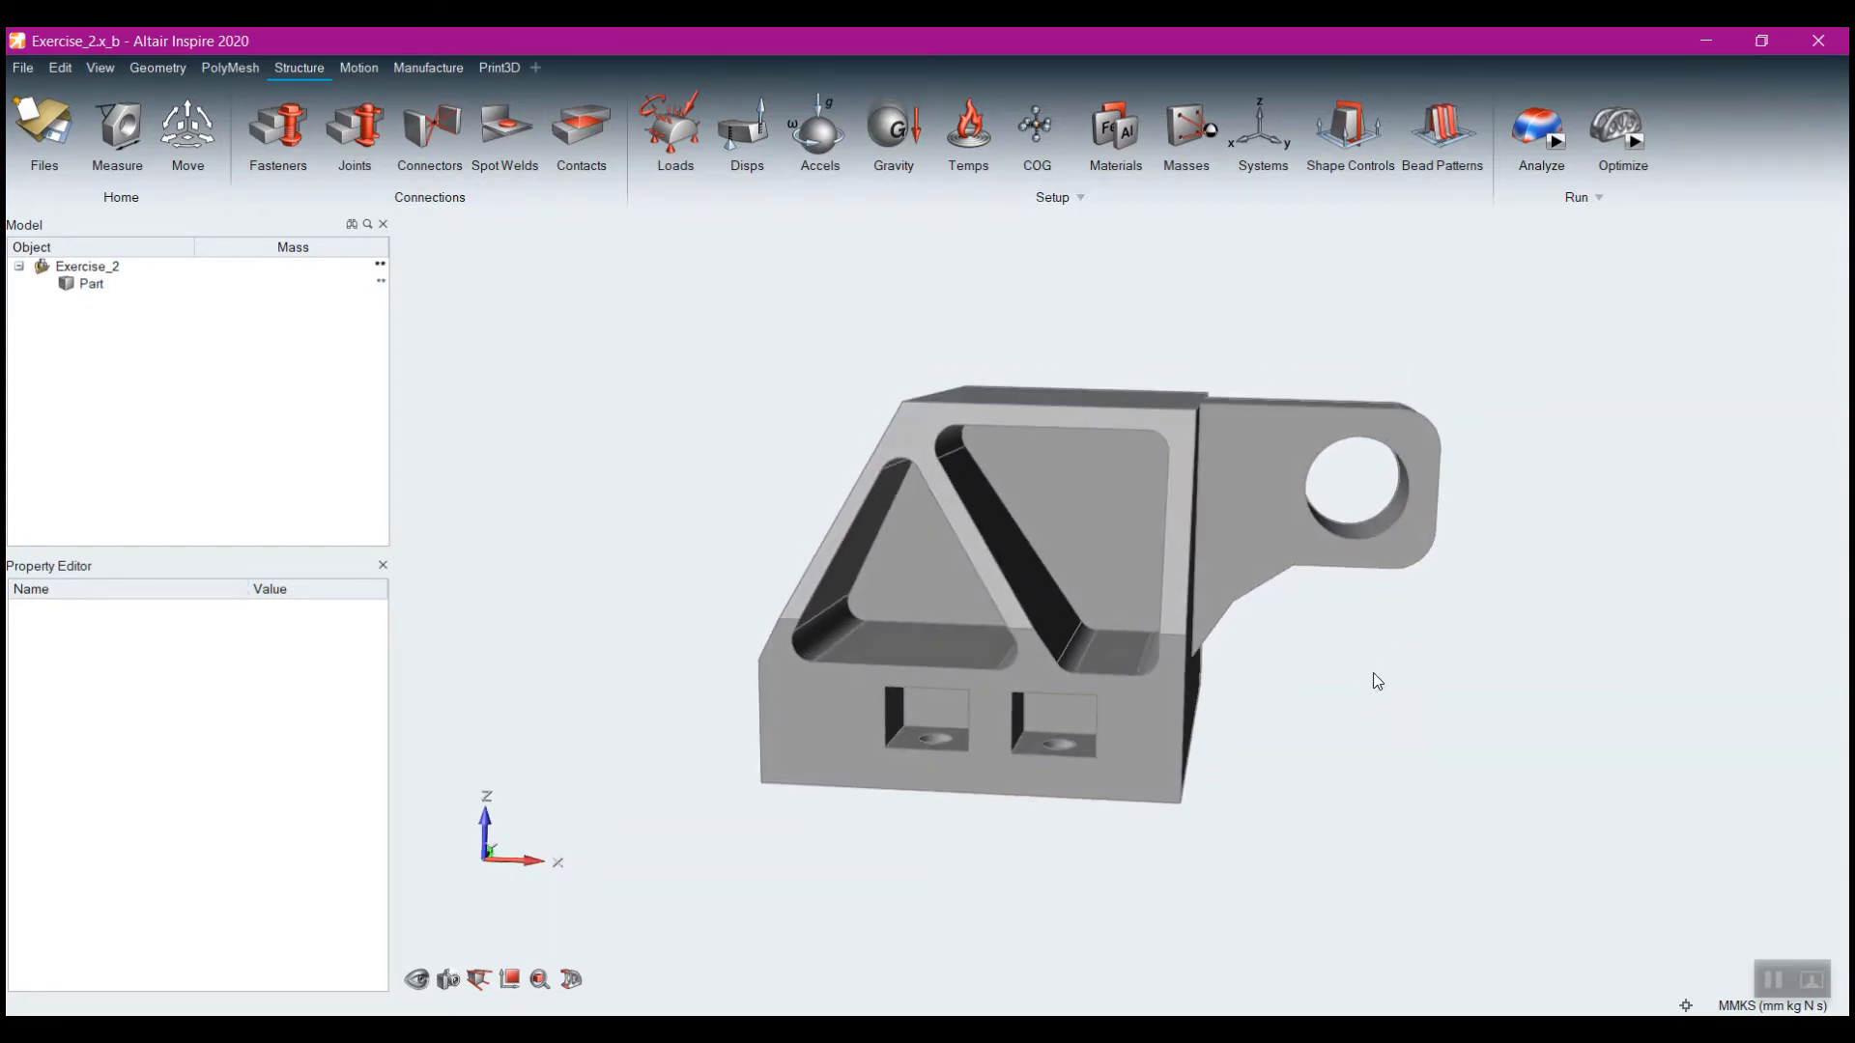
click(159, 69)
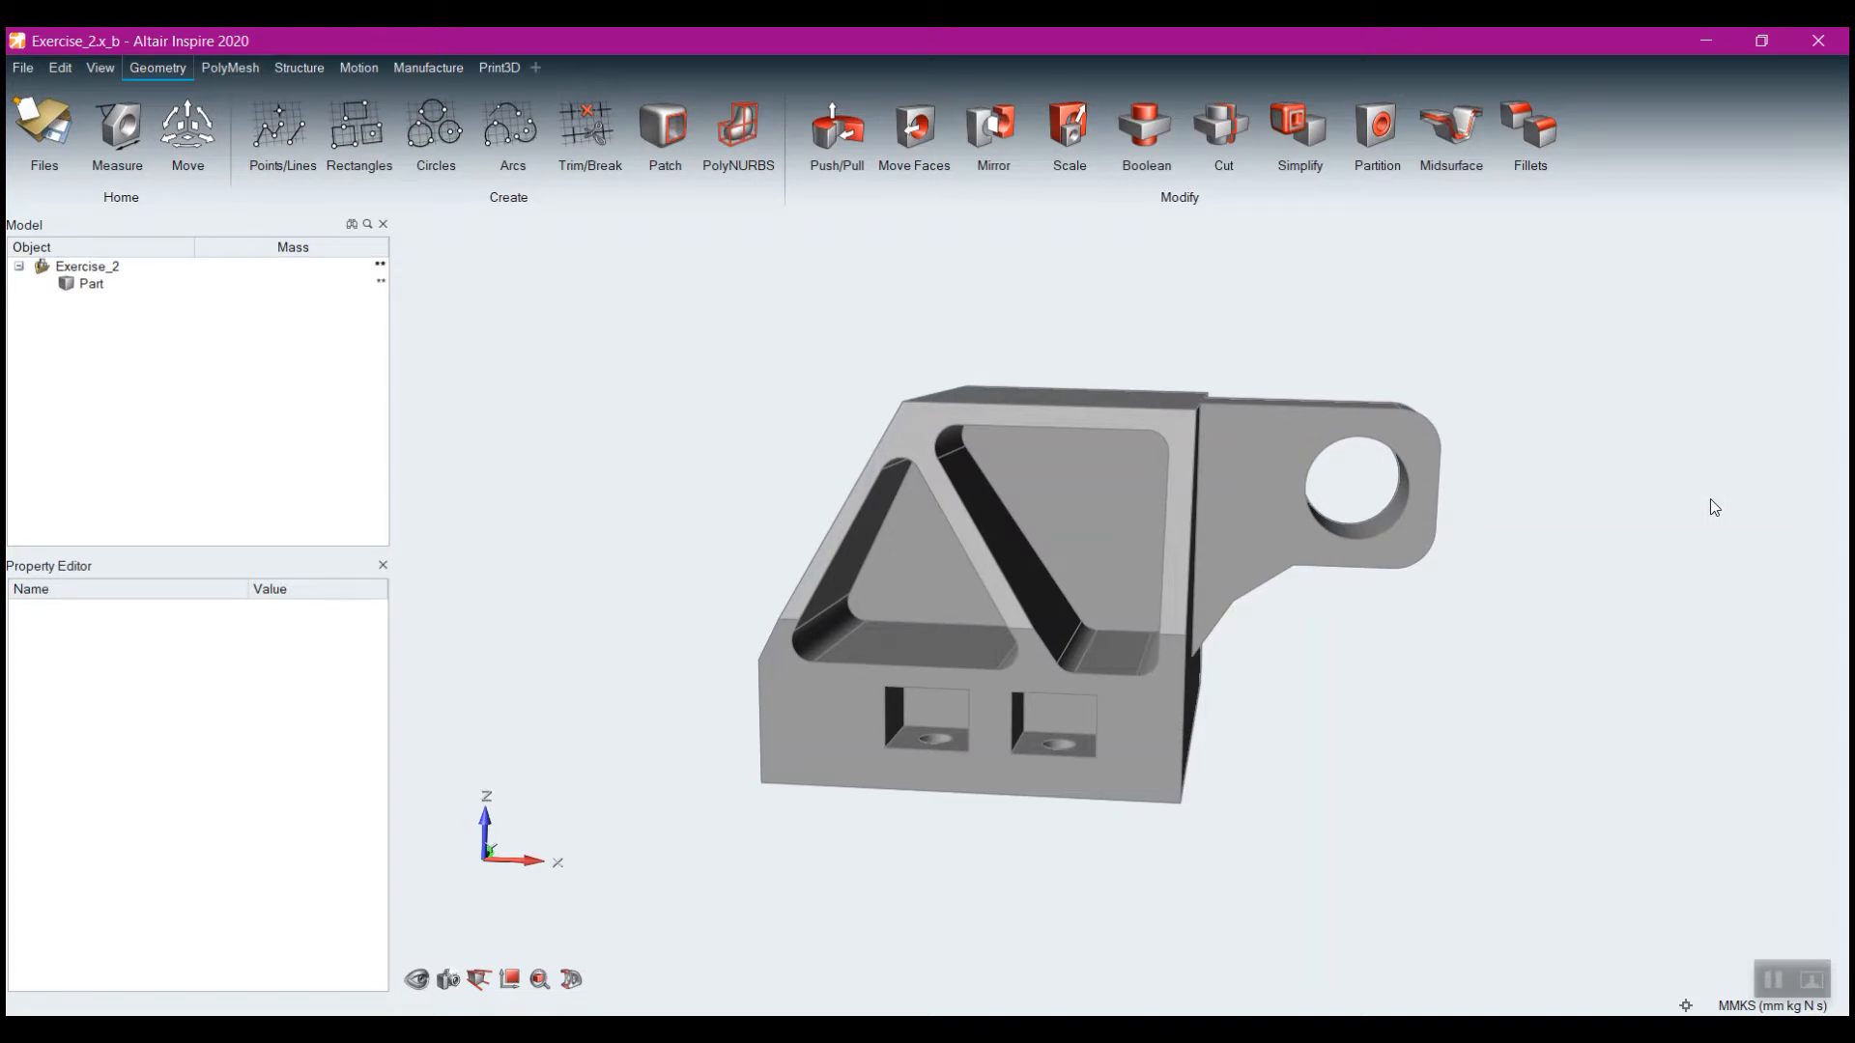
mouse_move(1309, 129)
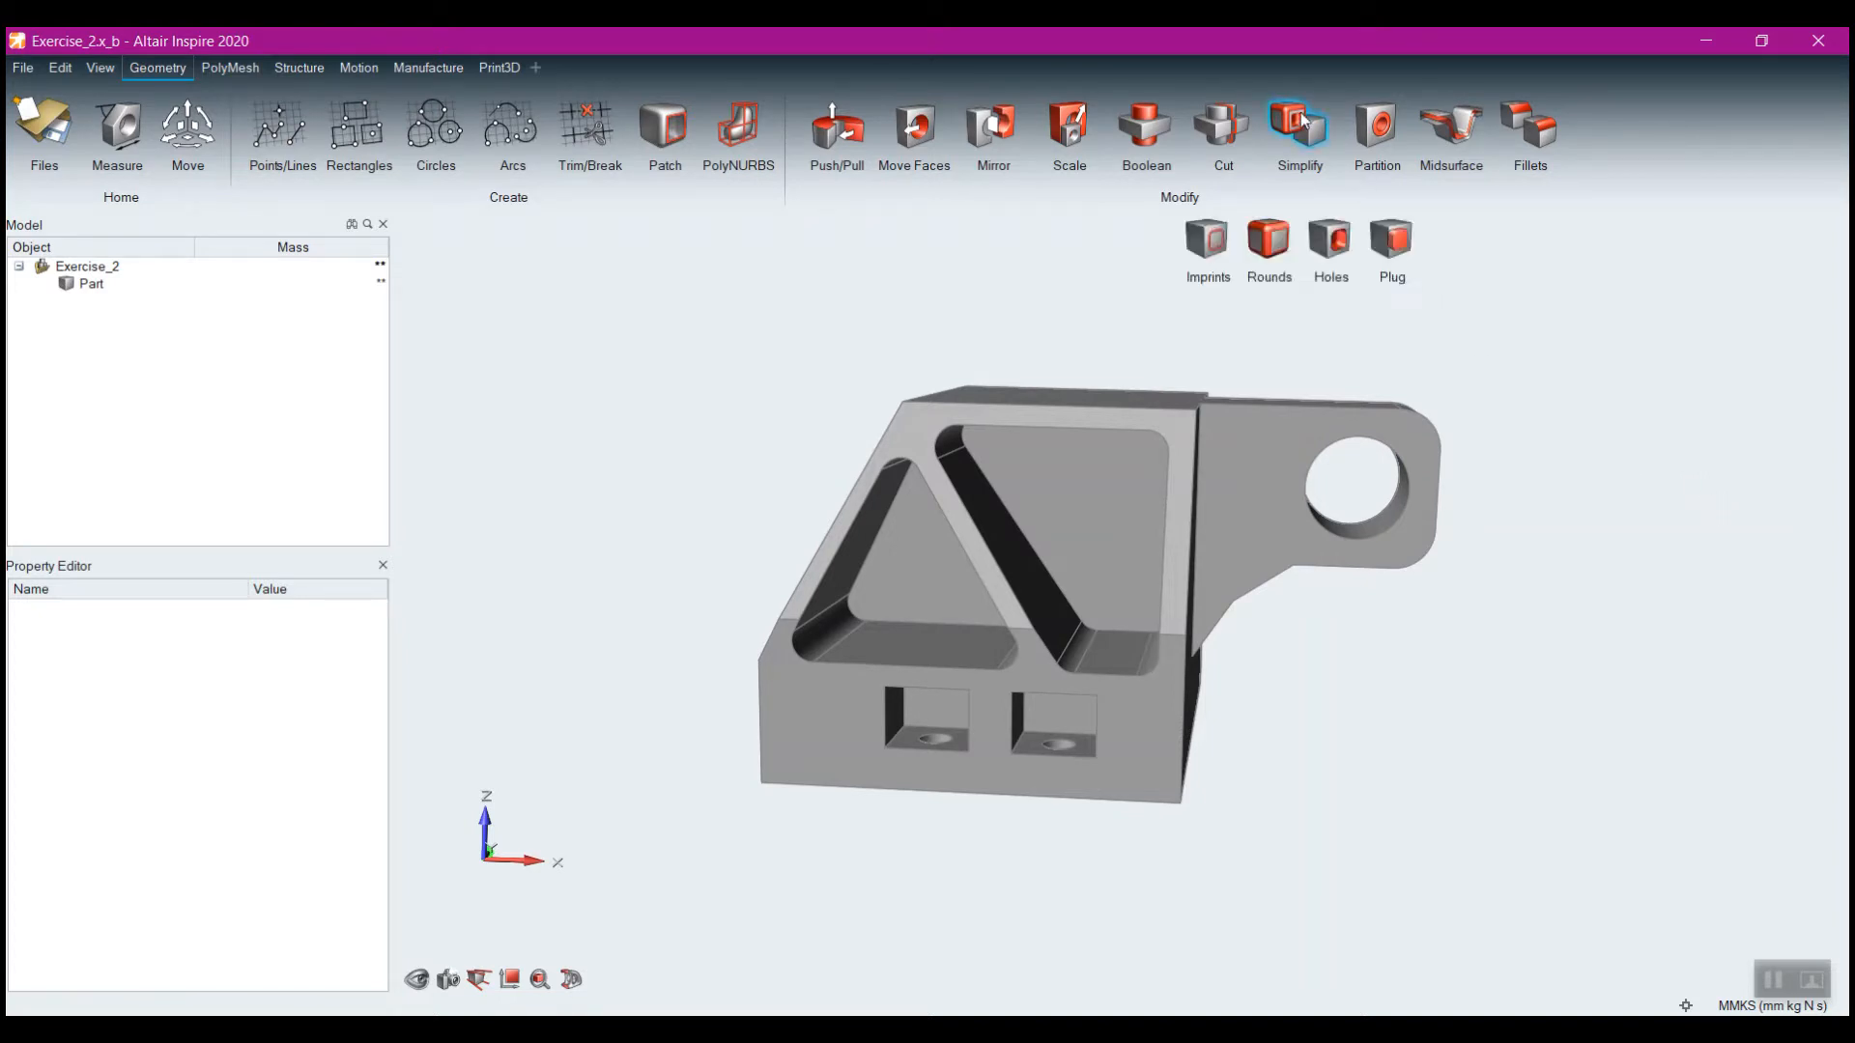
click(1343, 251)
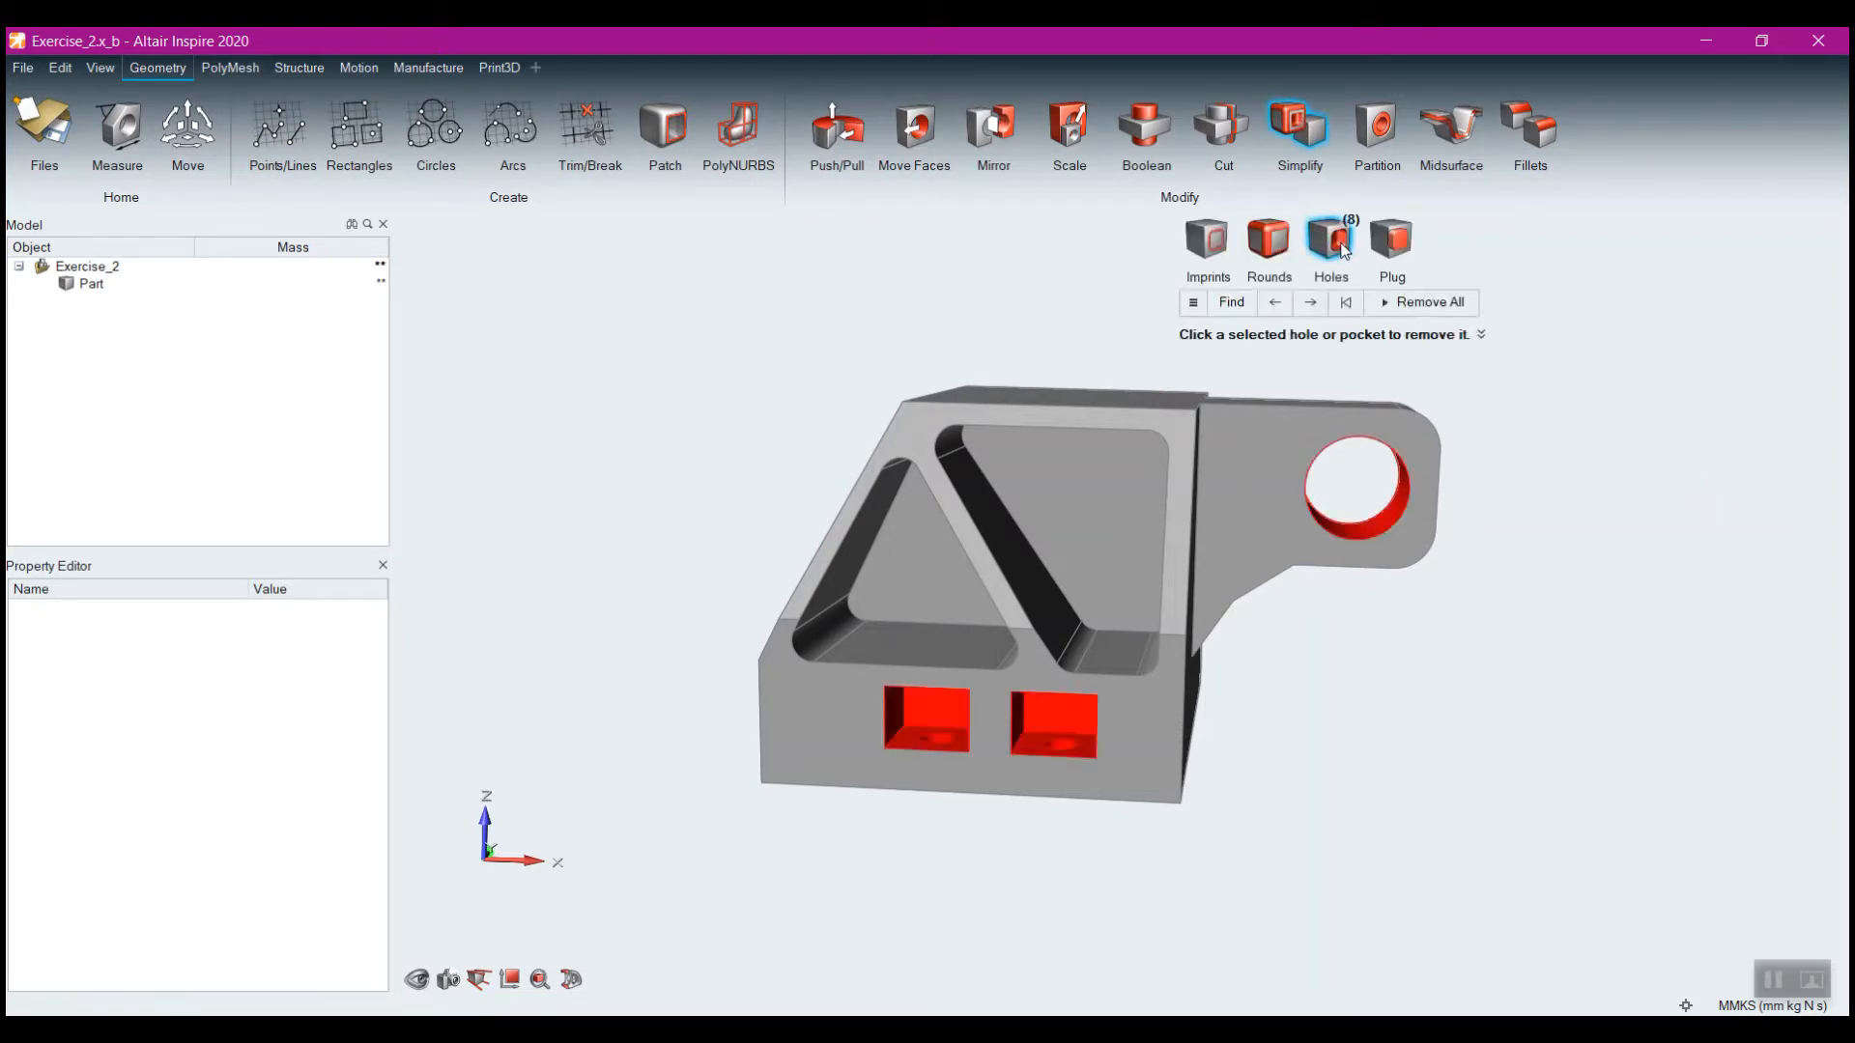
click(1103, 515)
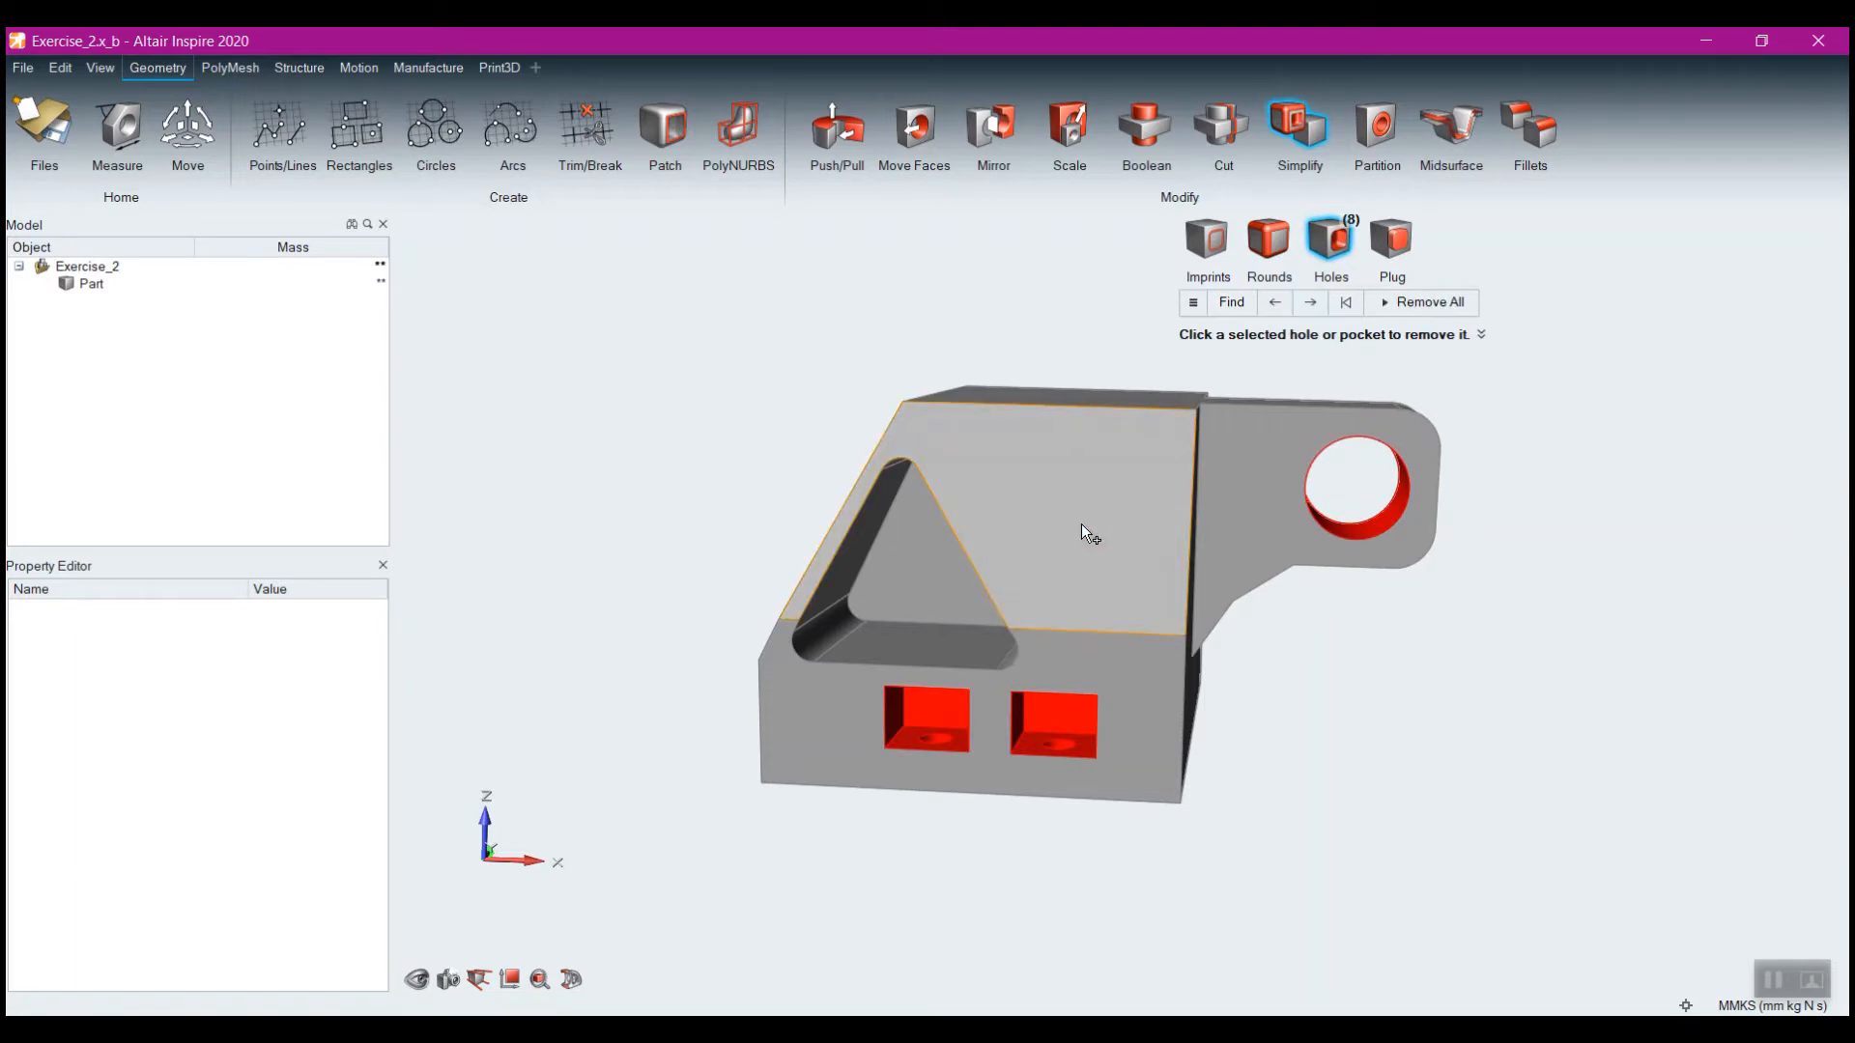
click(912, 583)
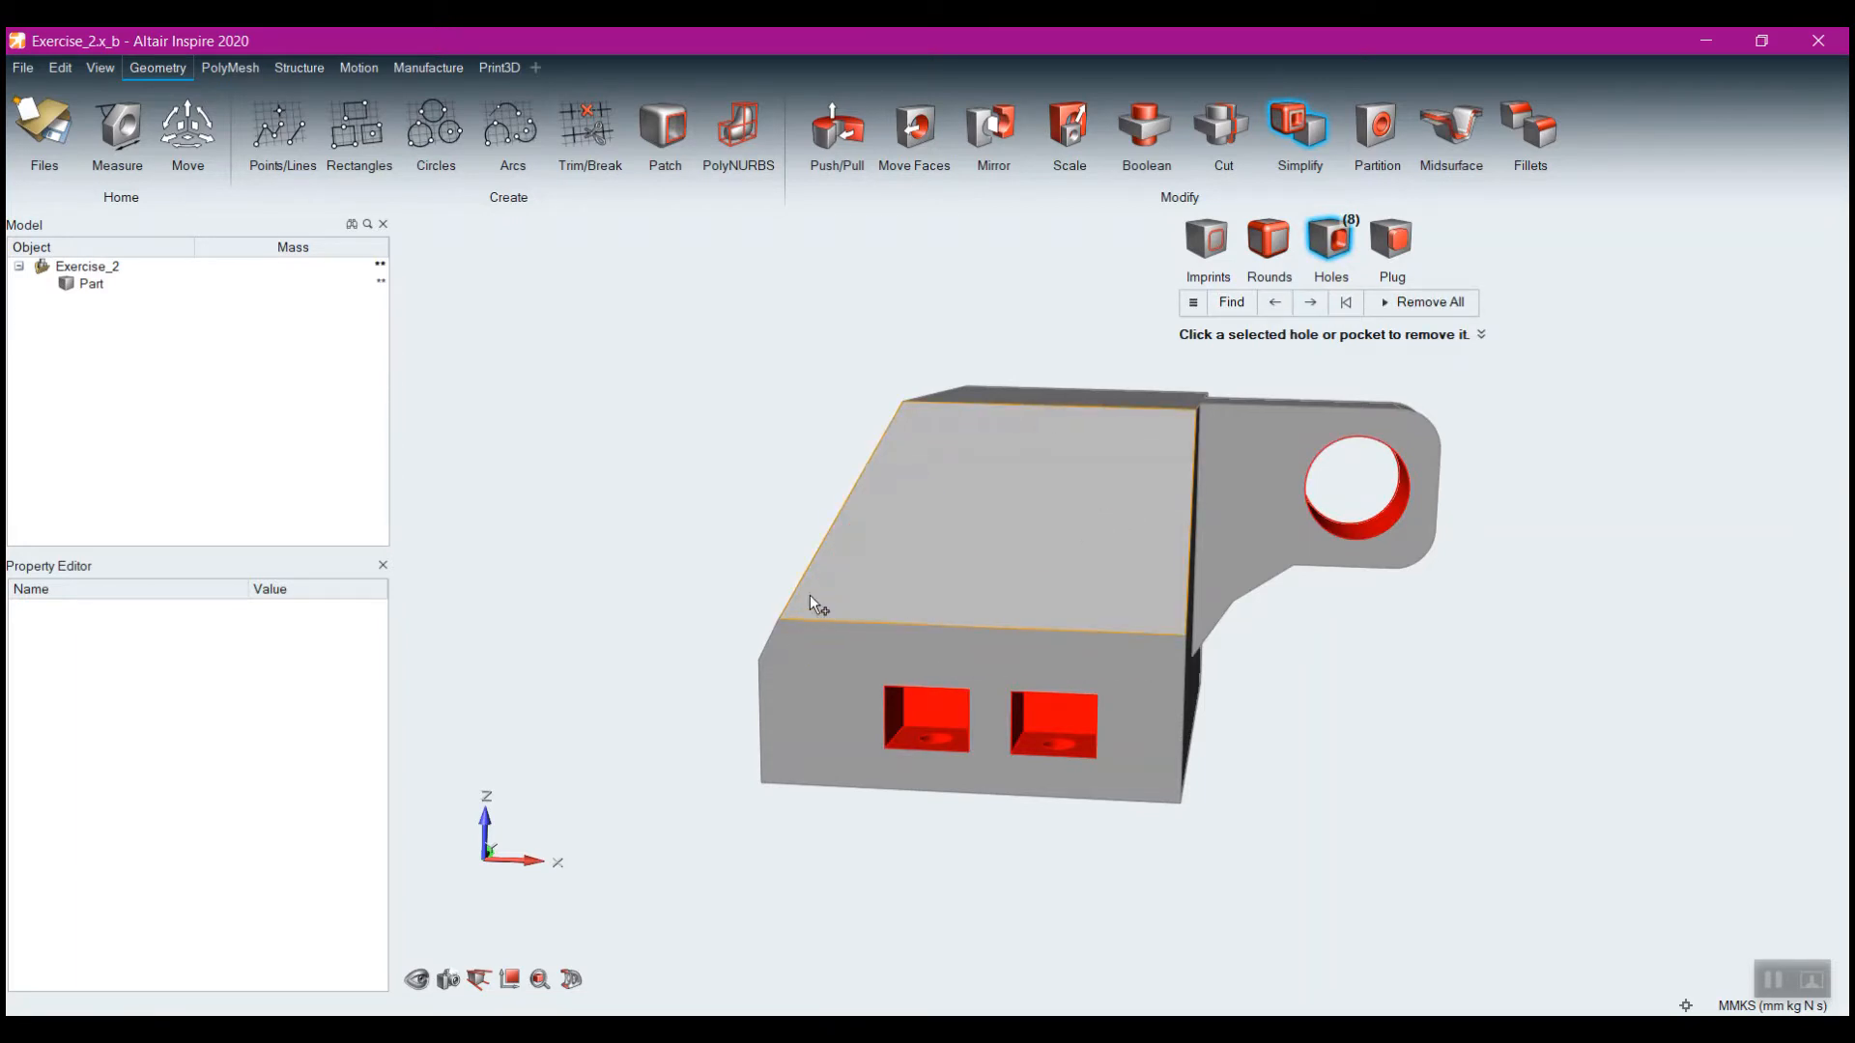
Remove the two matching triangular pockets from the opposite sloped side of the part
right_drag(809, 595, 1248, 618)
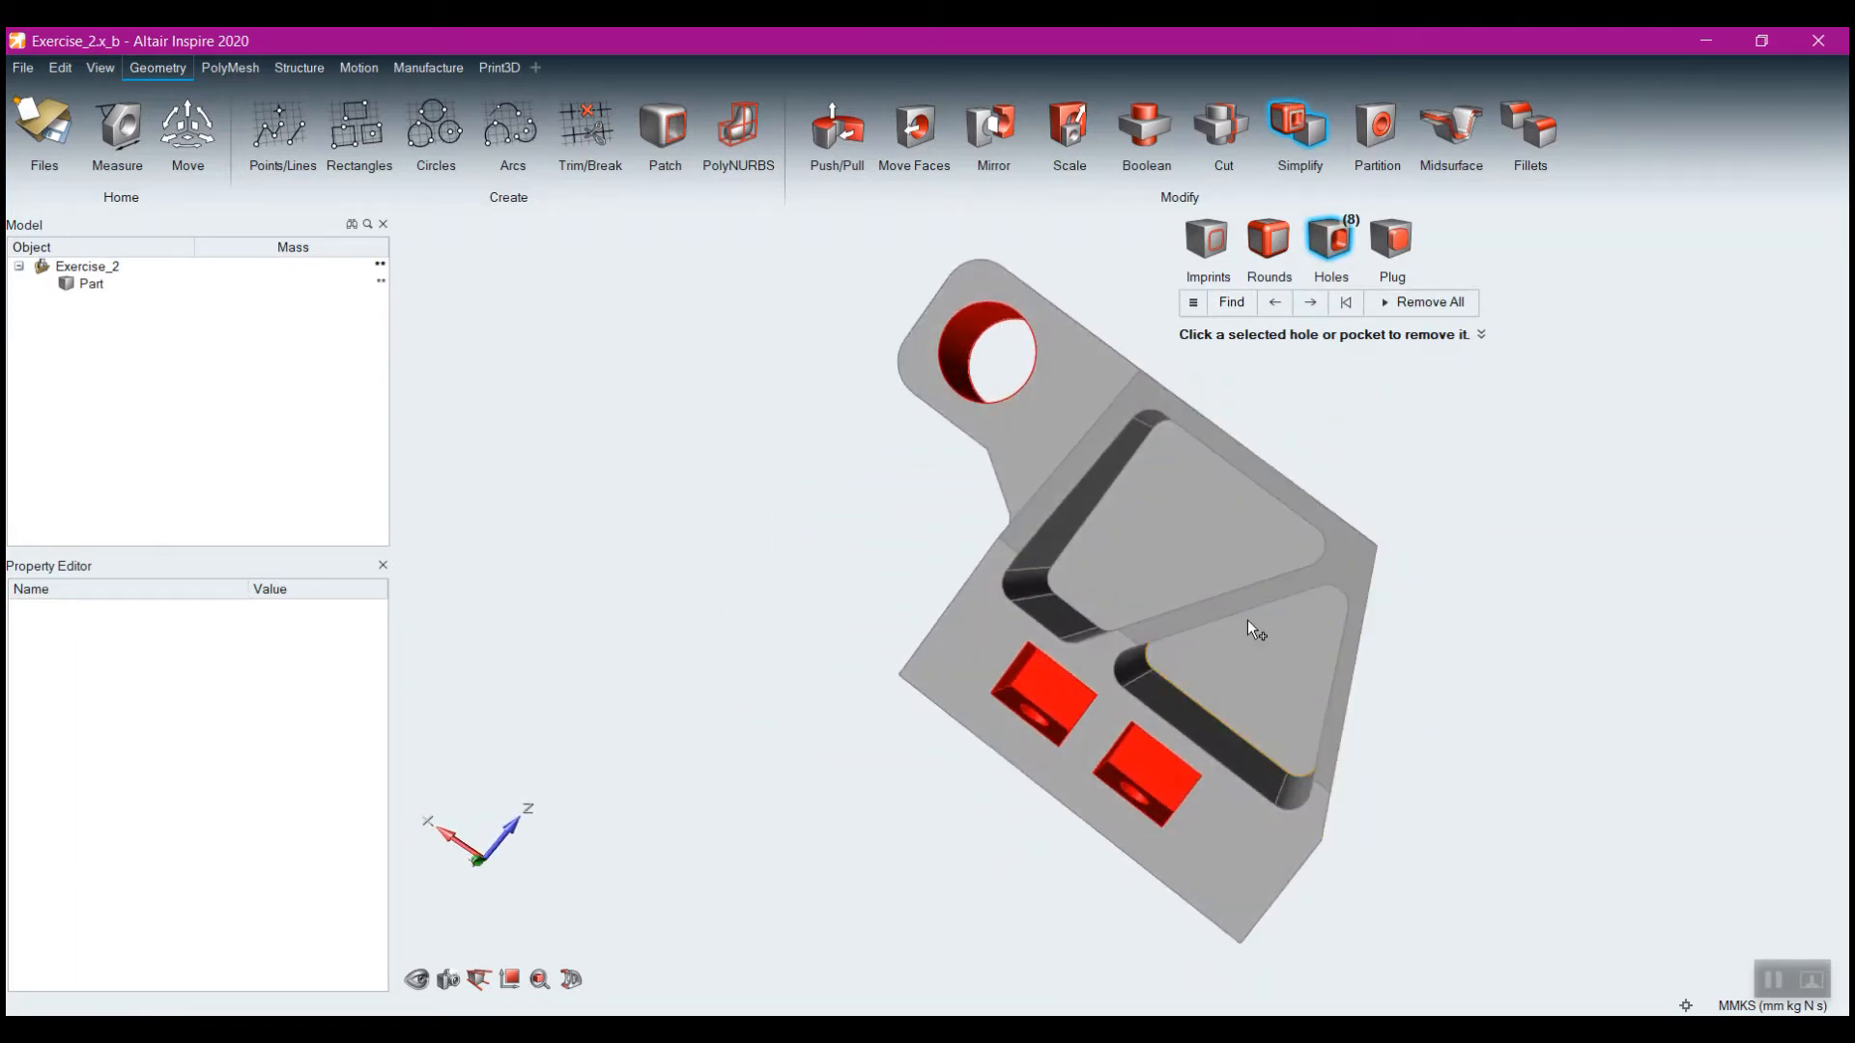
click(1178, 547)
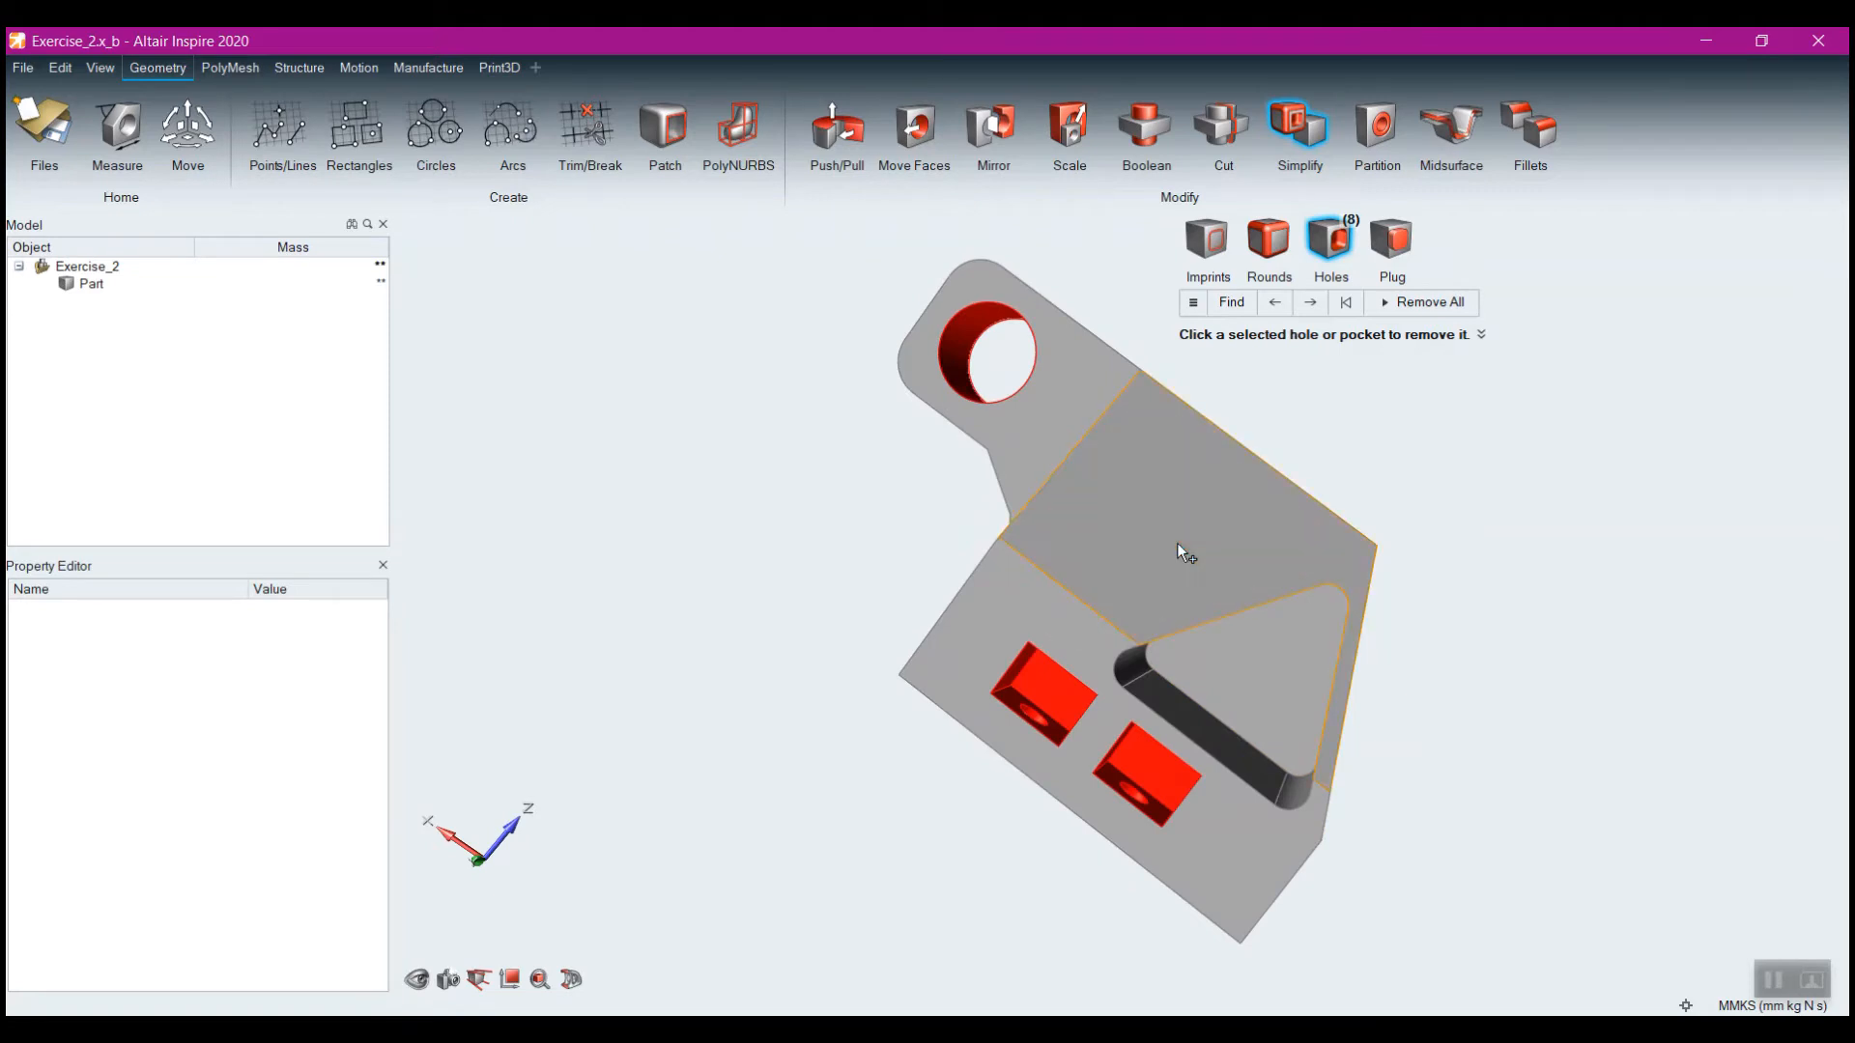
click(1247, 672)
Try to offset the sloped side face with Push/Pull, moving it about 48 mm inward
right_drag(1586, 730, 1408, 685)
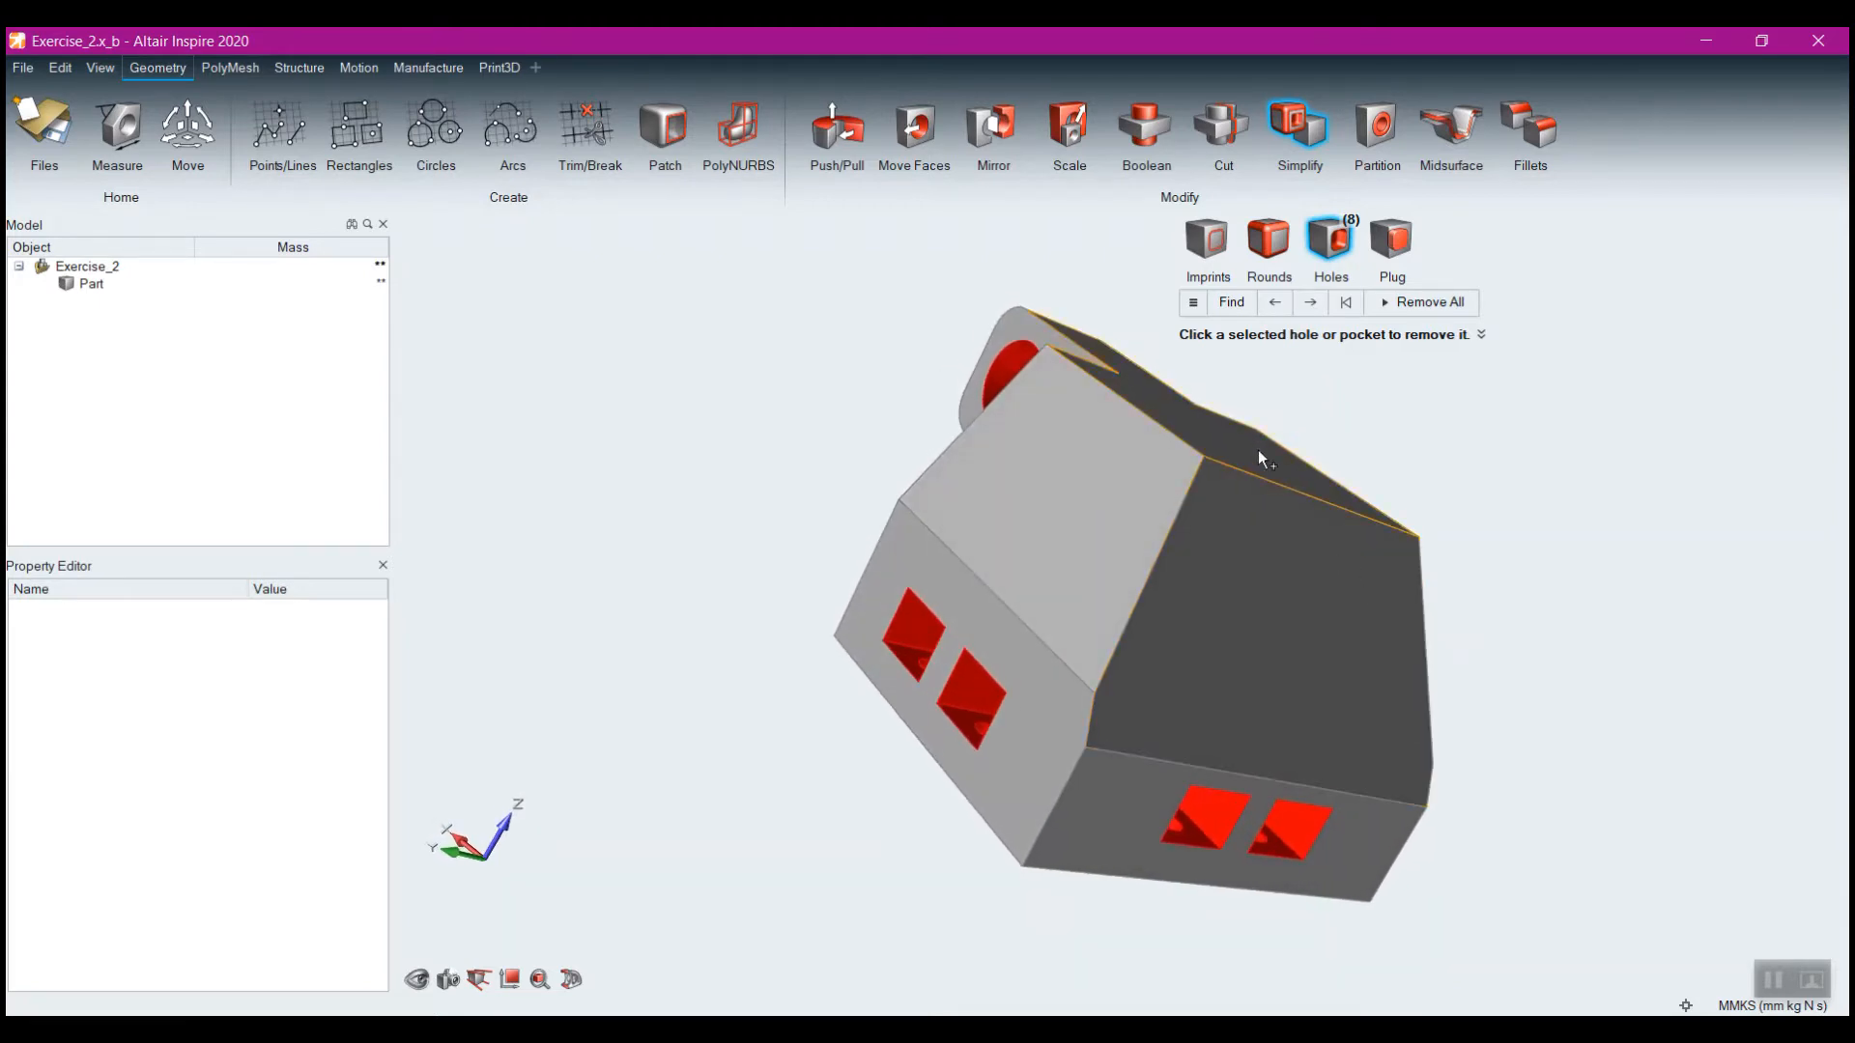
click(832, 126)
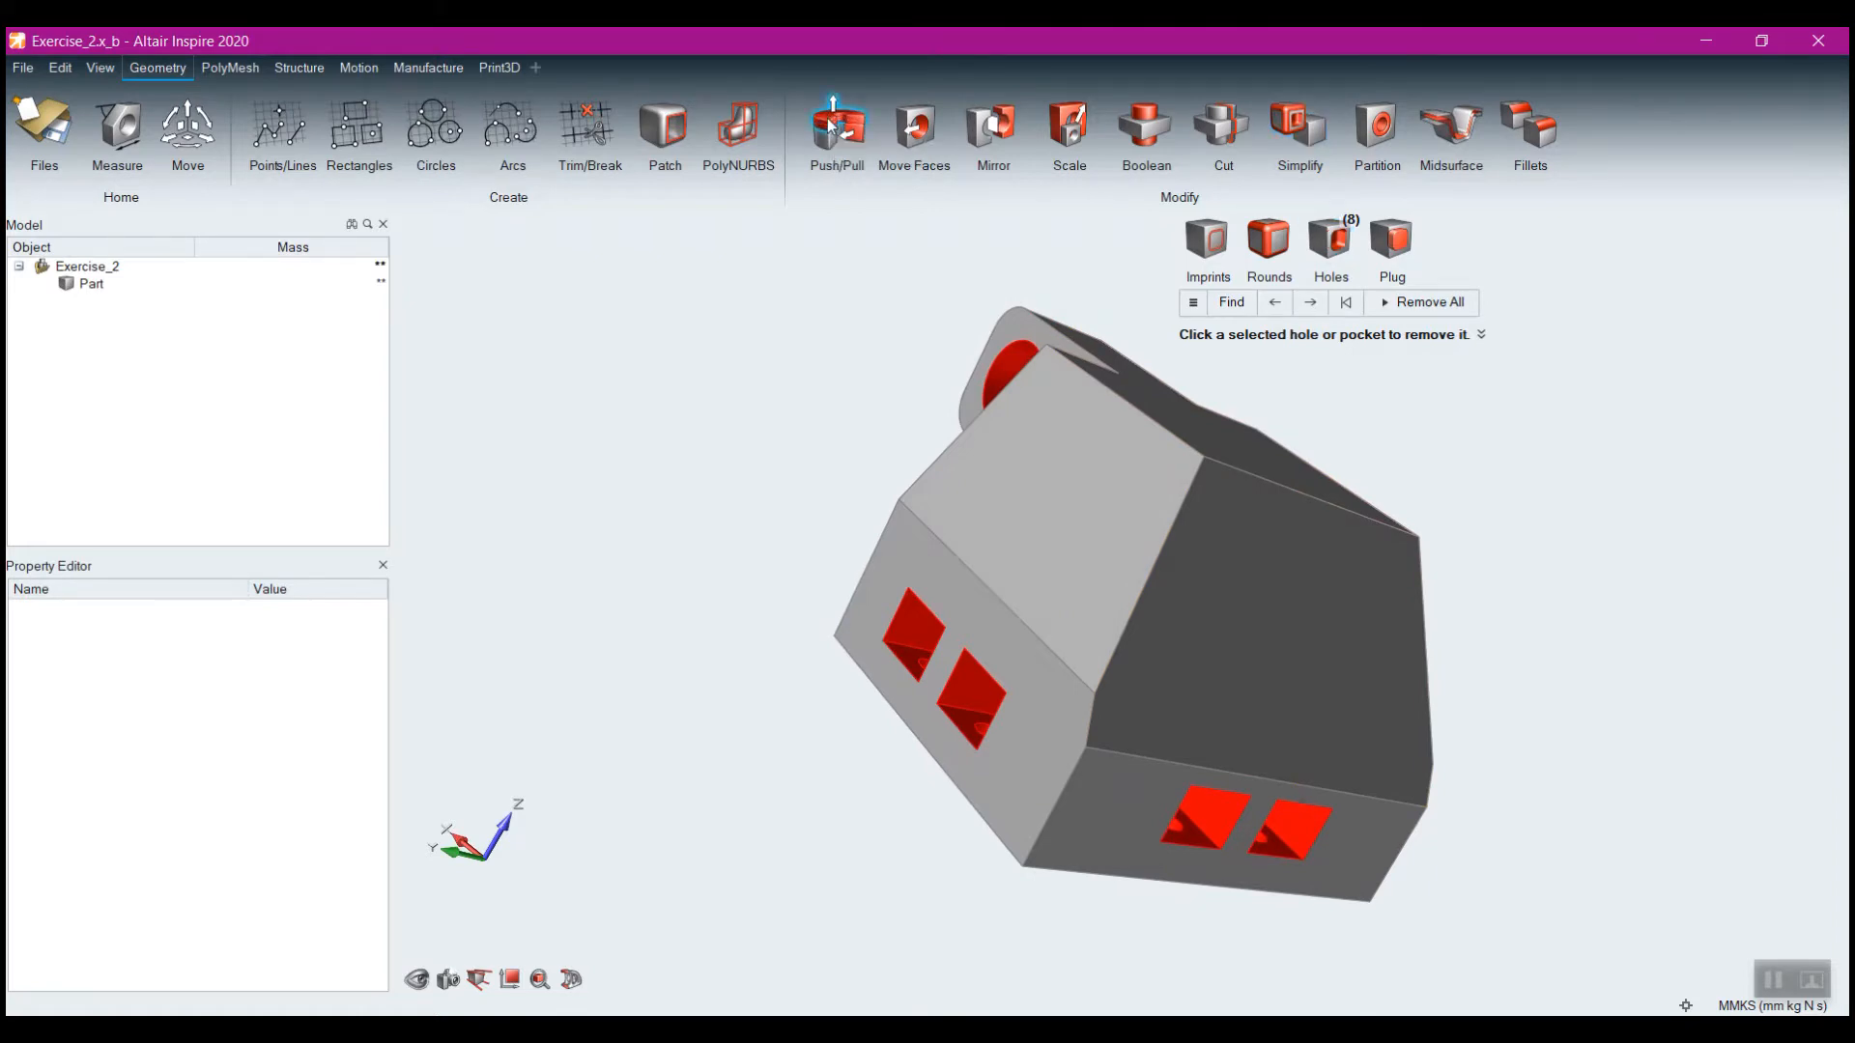
drag(1060, 521, 1116, 544)
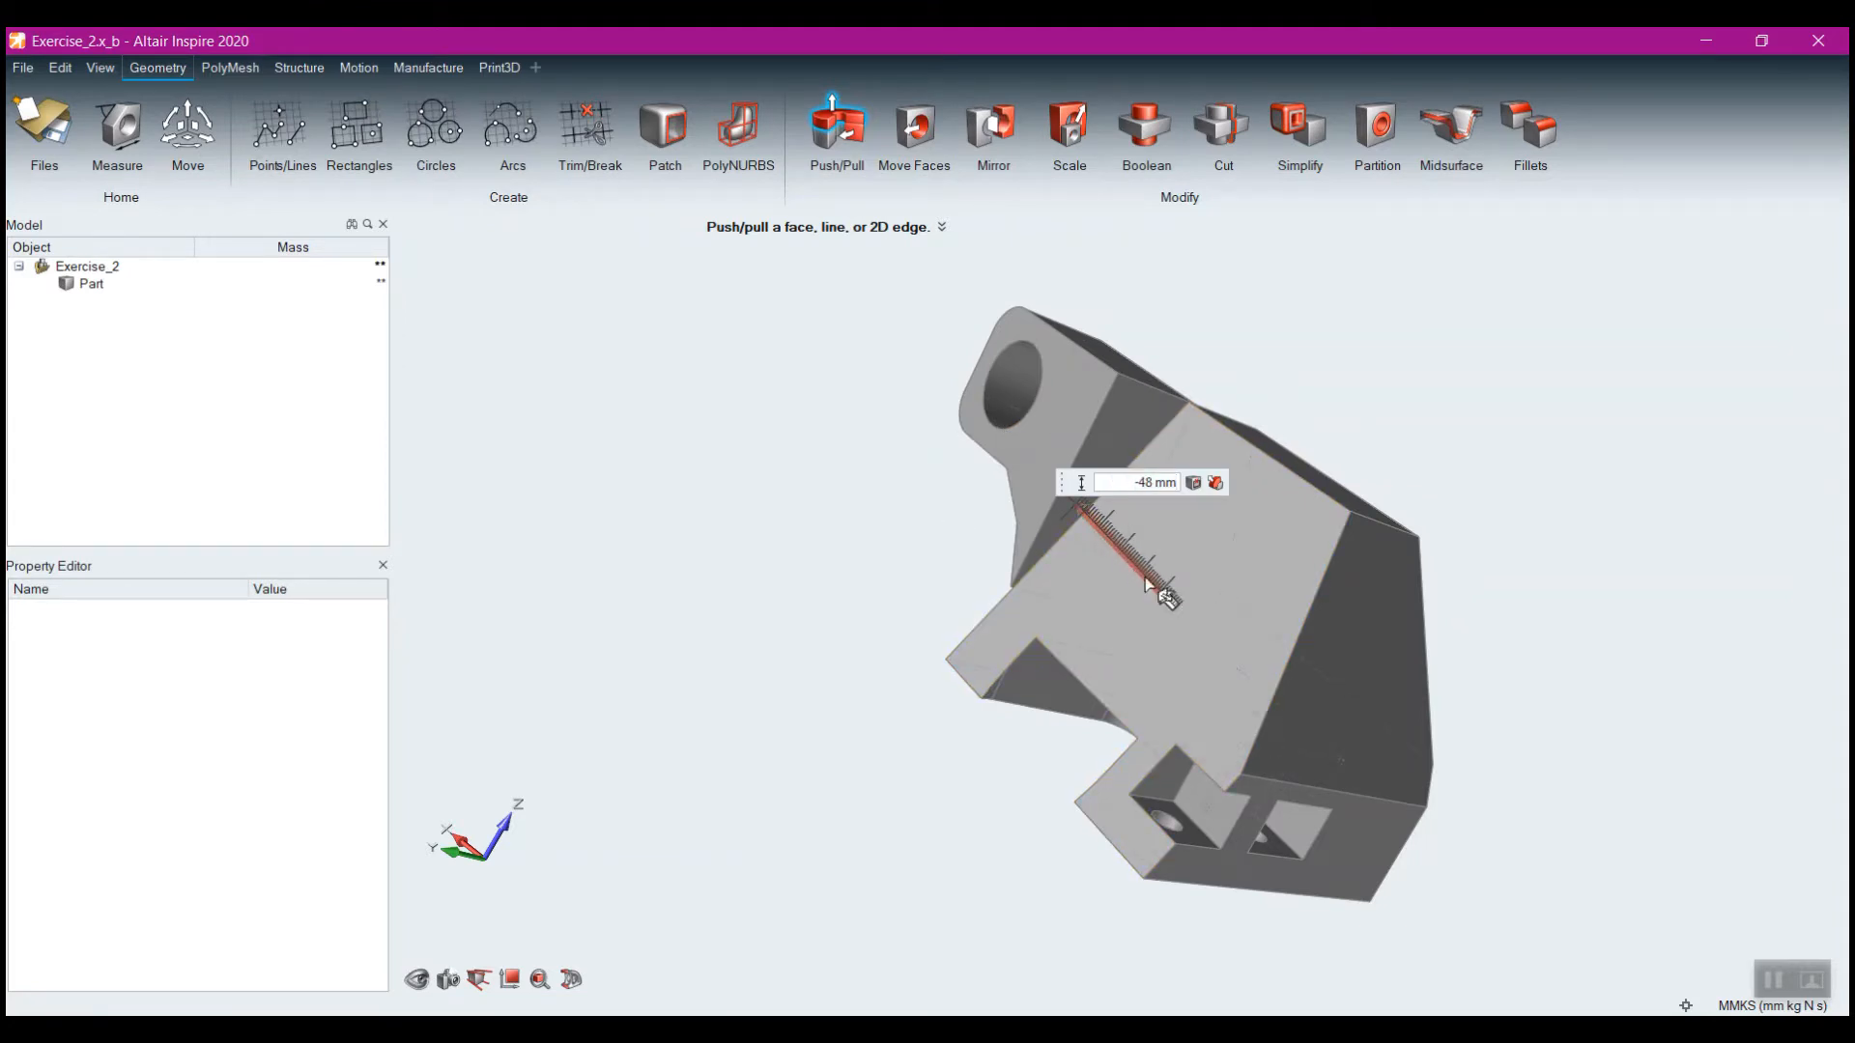
Undo the inward Push/Pull of the sloped side face
click(60, 68)
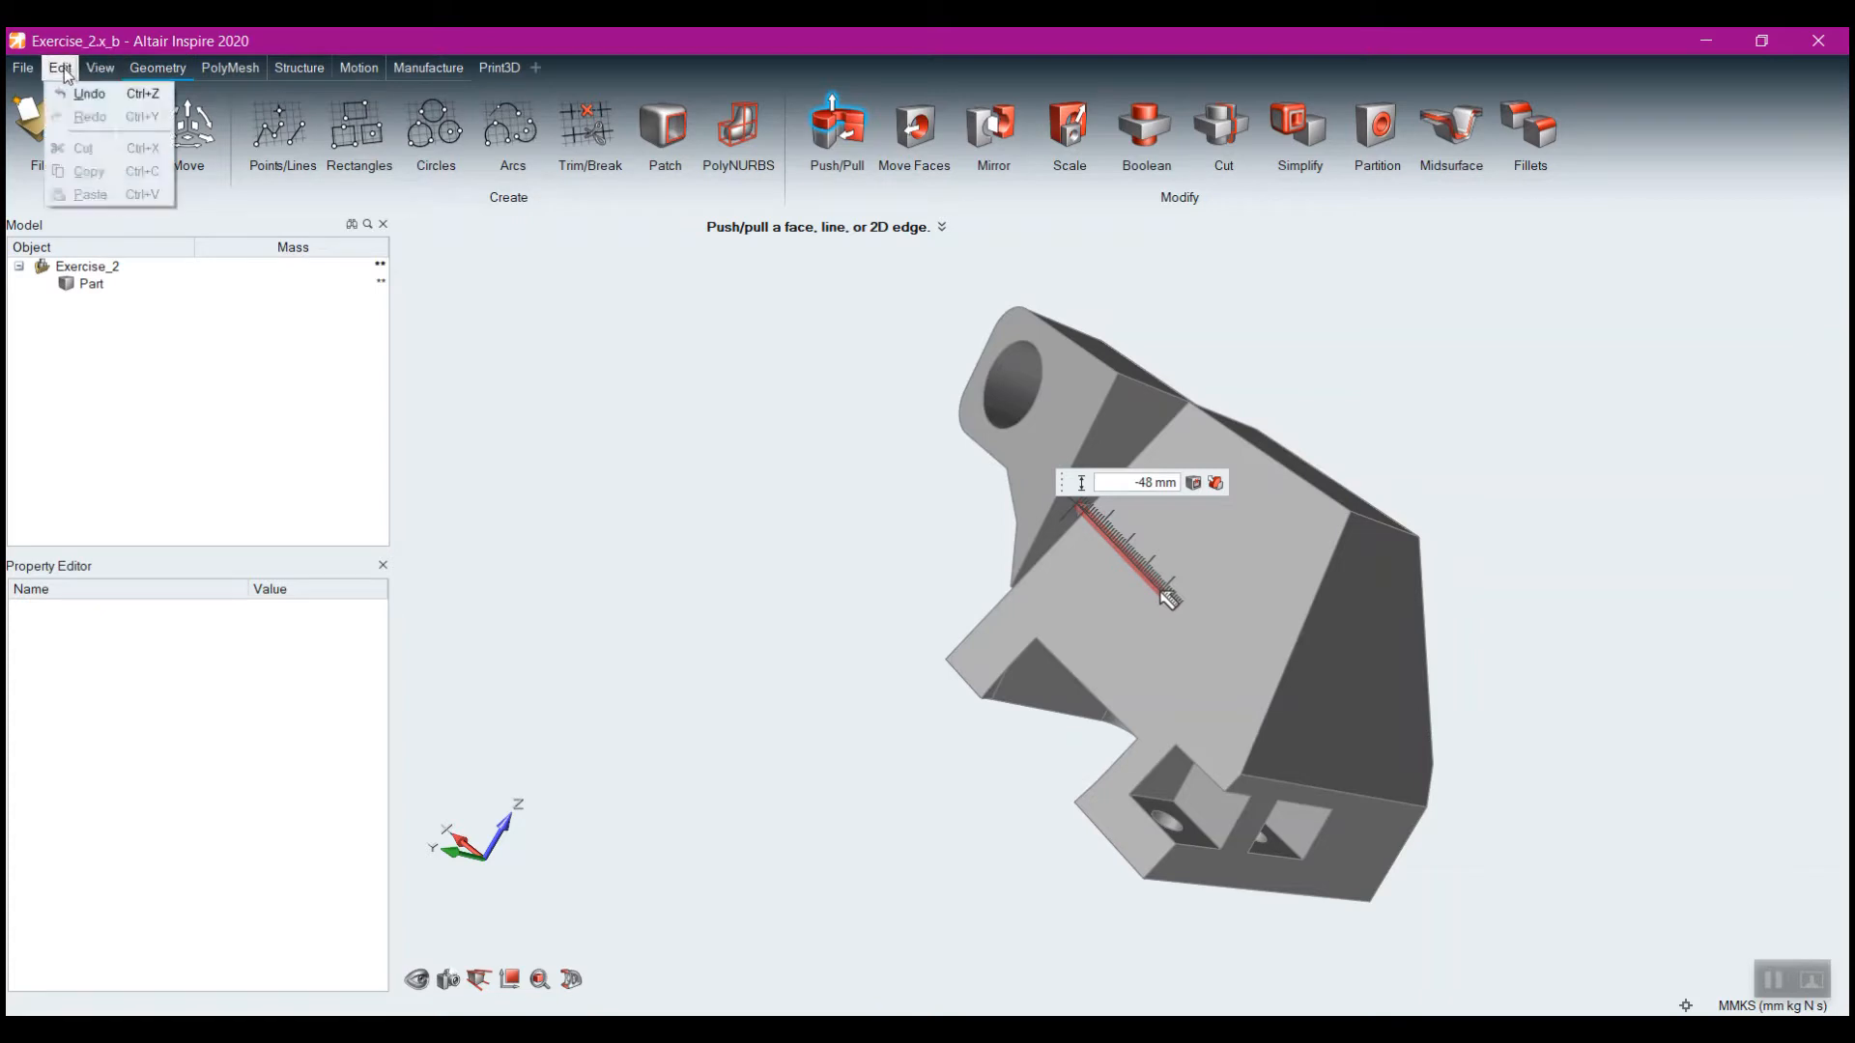
click(81, 77)
click(75, 74)
click(79, 91)
click(60, 69)
click(72, 89)
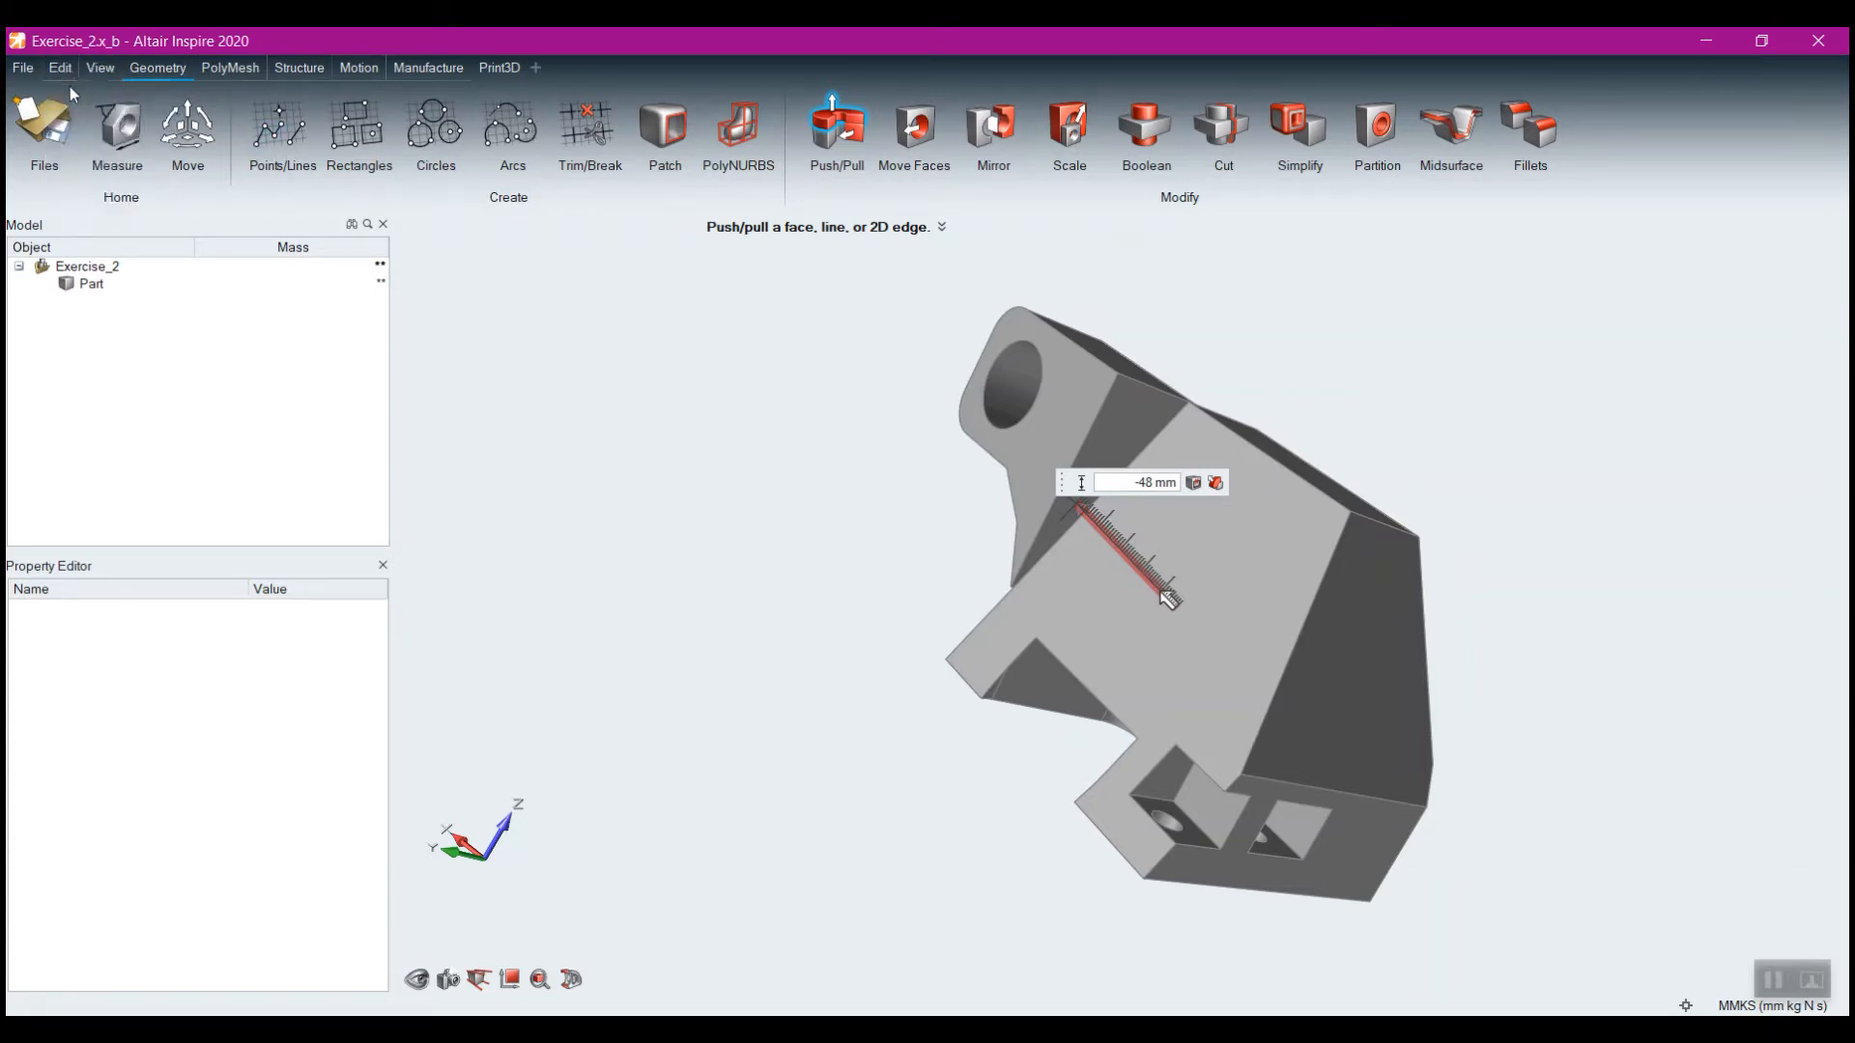
click(682, 438)
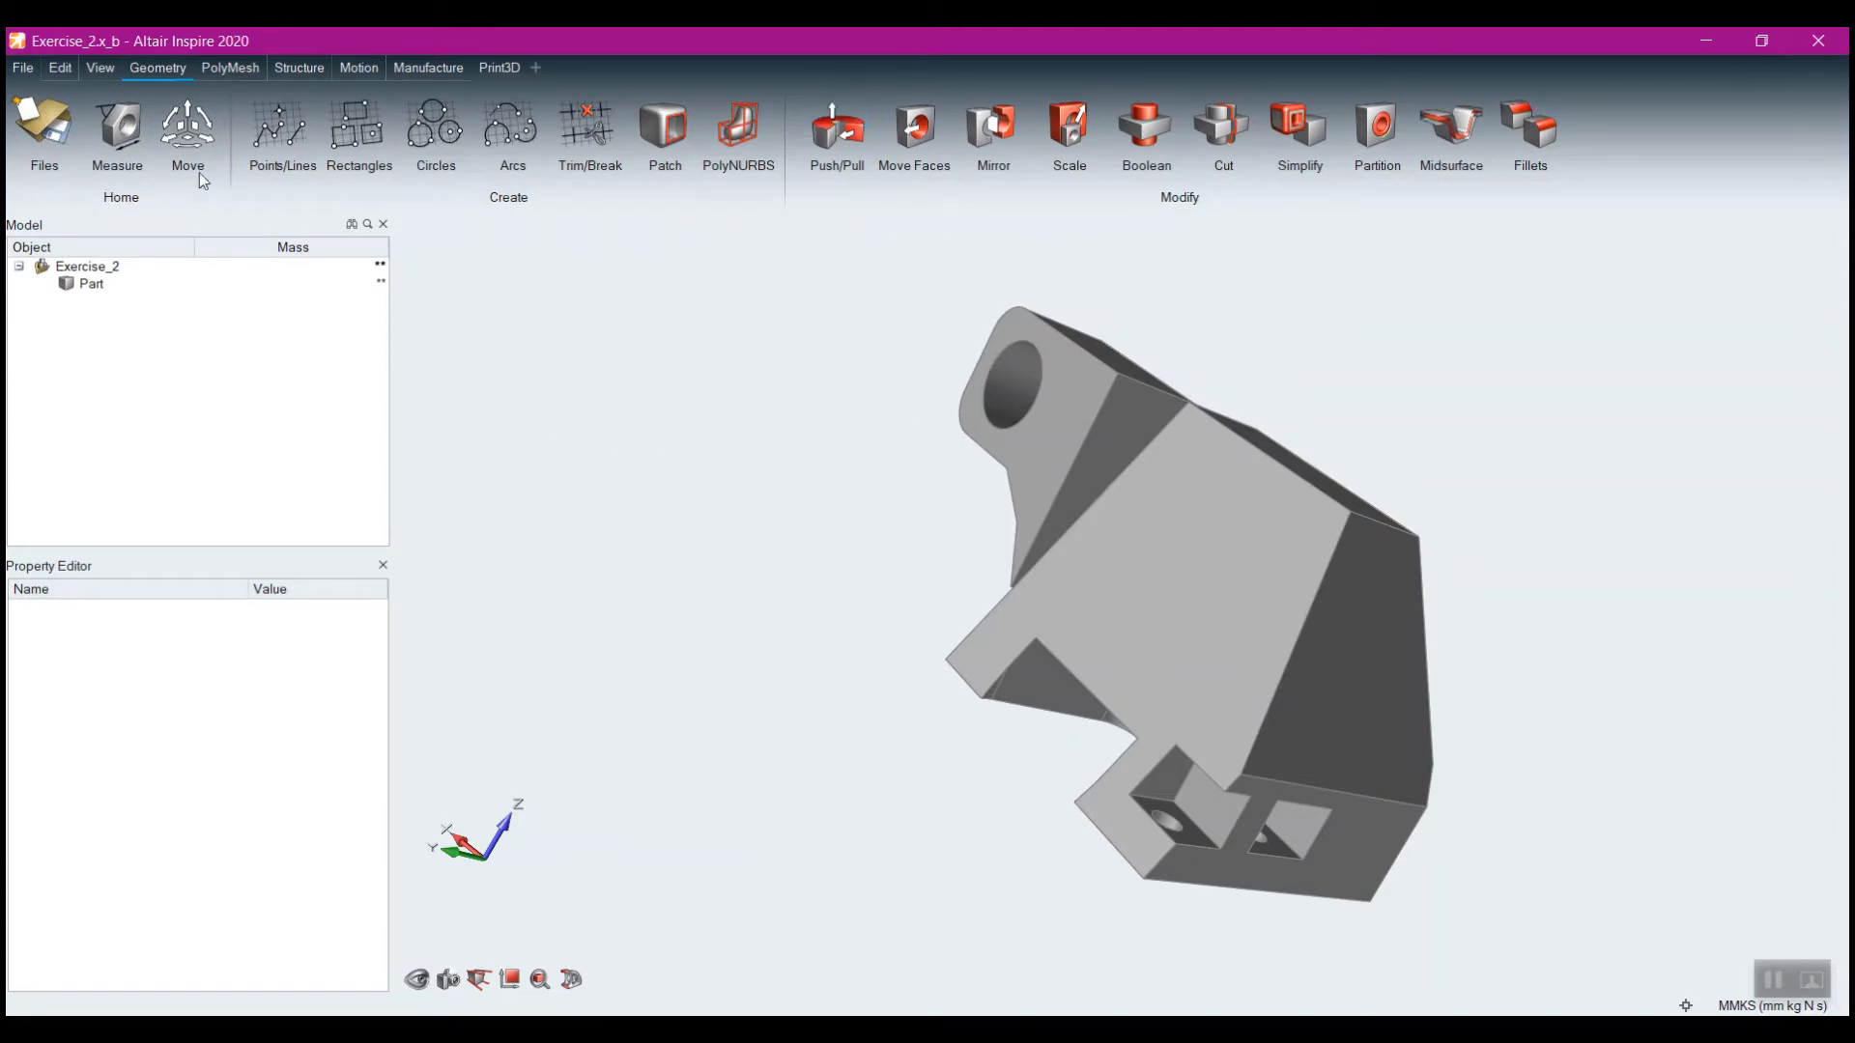
click(60, 68)
click(67, 102)
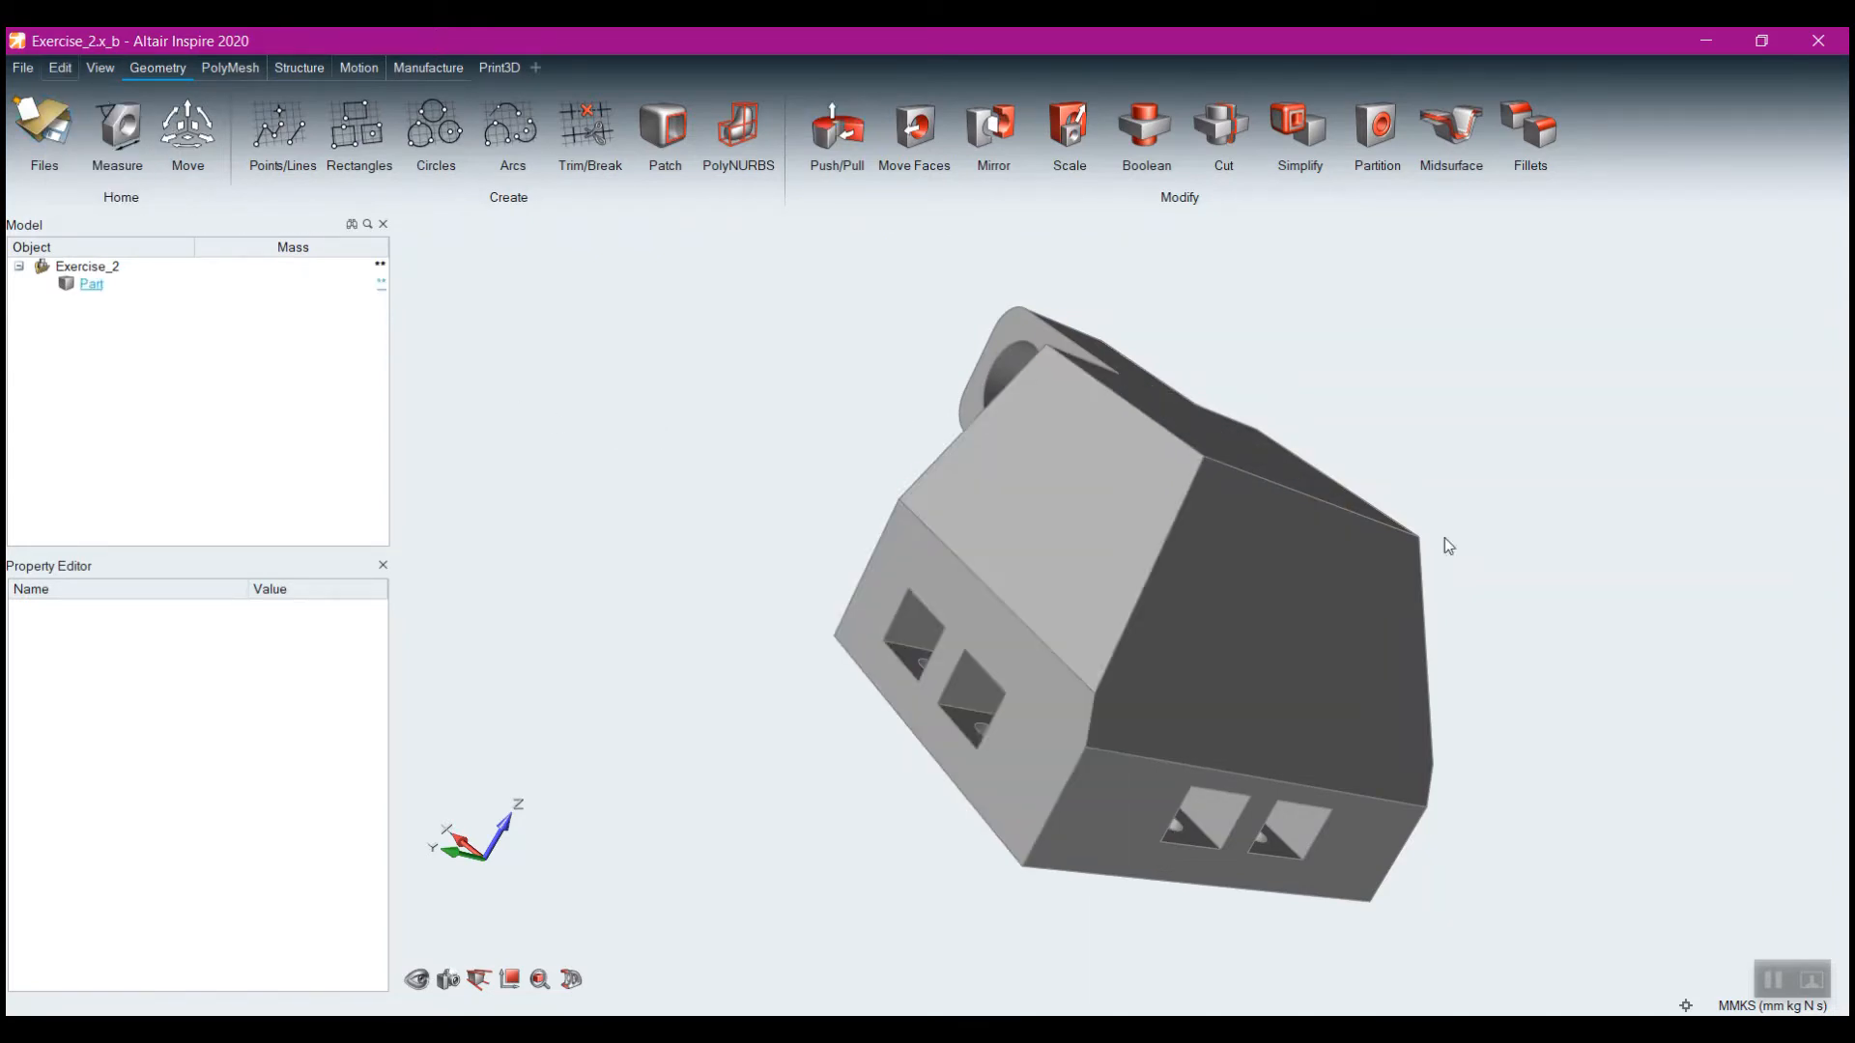
Start Push/Pull and turn off all of the snap options
click(837, 131)
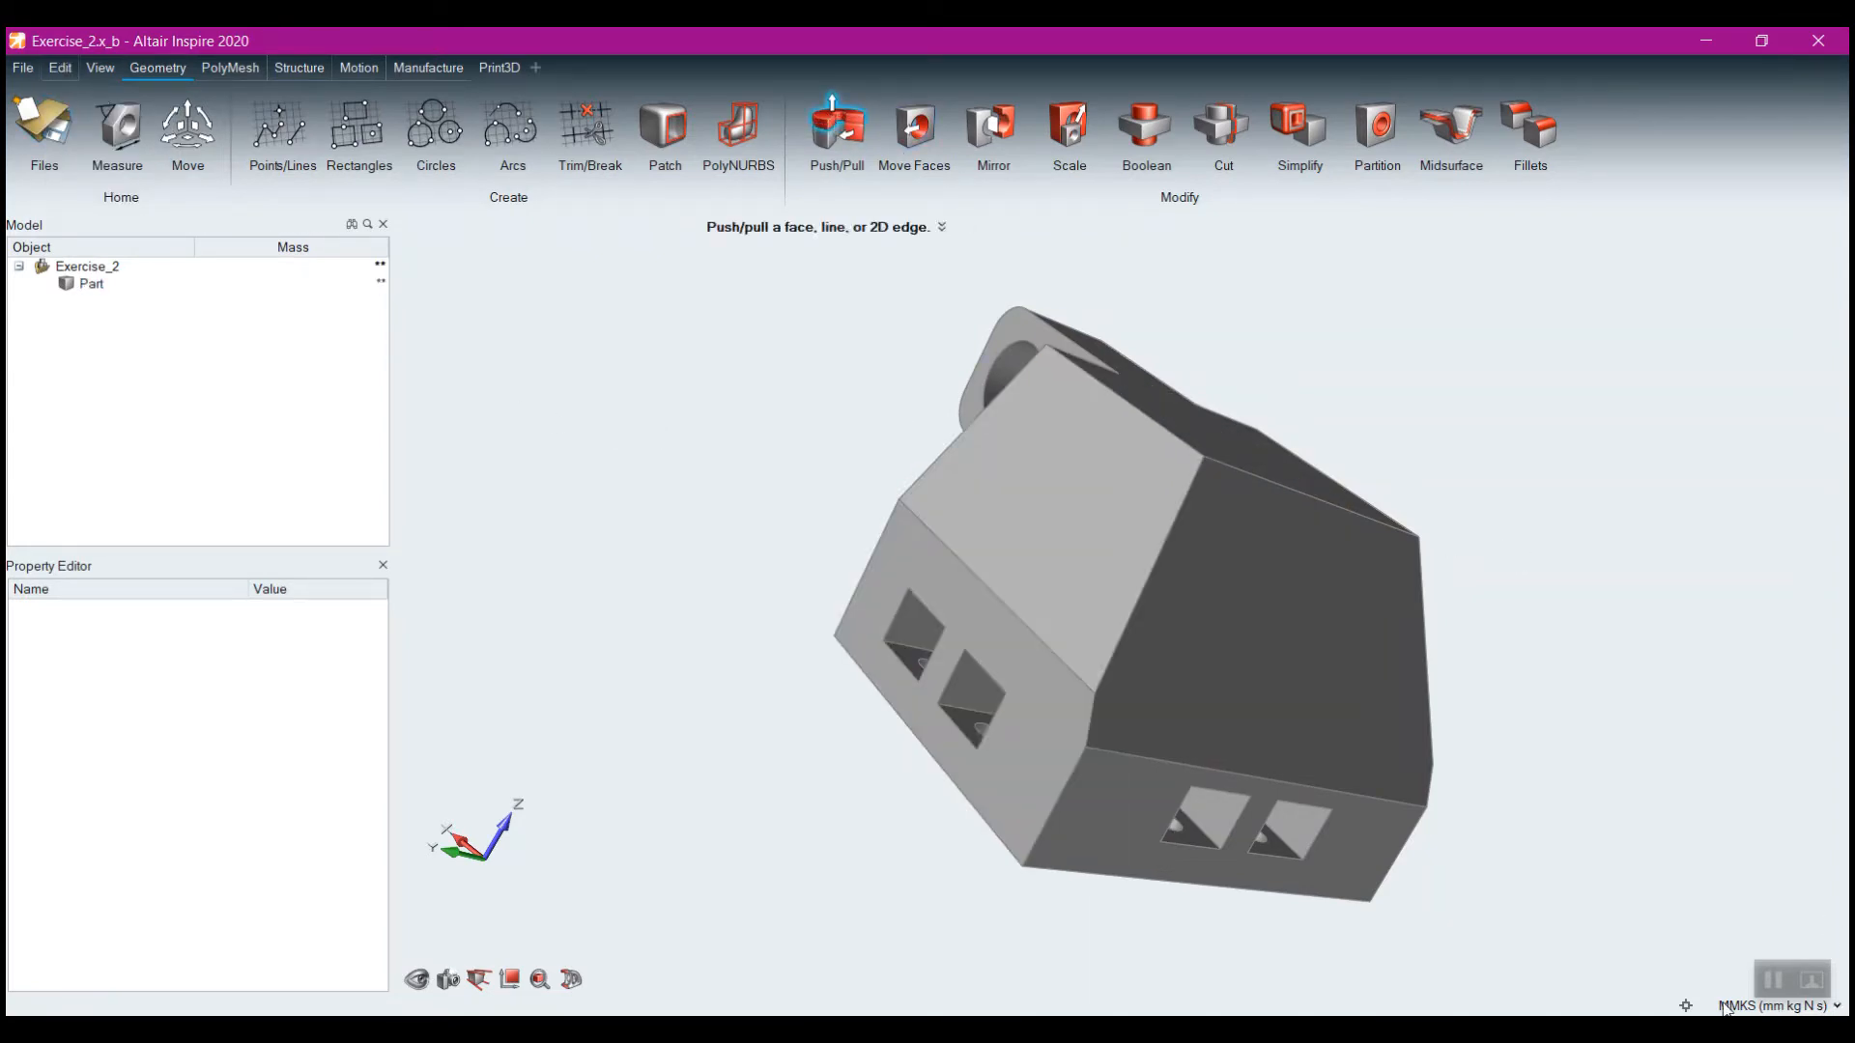
click(1686, 1006)
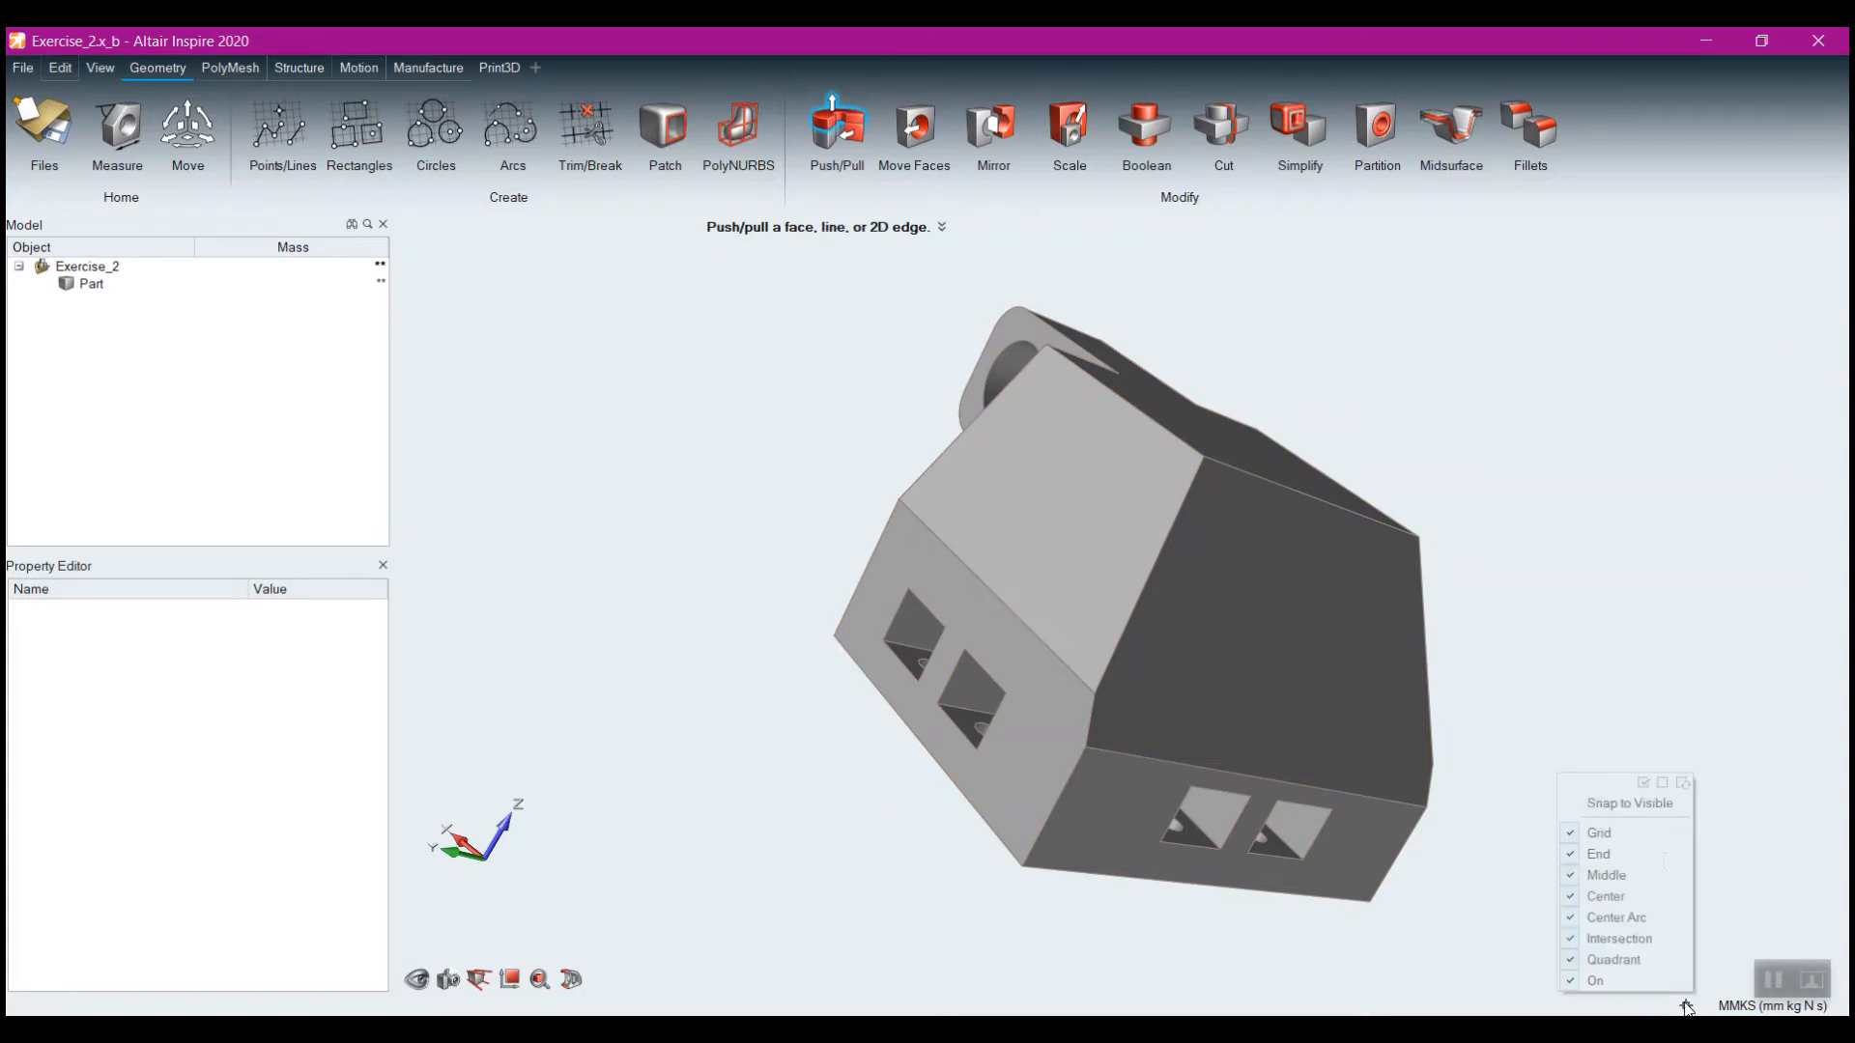
click(1663, 782)
Pull the three sloped faces outward until each is flush with the vertical base wall below it, squaring the body into a block
drag(1057, 524, 959, 432)
middle_drag(617, 479, 841, 551)
middle_drag(1548, 696, 1487, 621)
drag(1368, 620, 1561, 580)
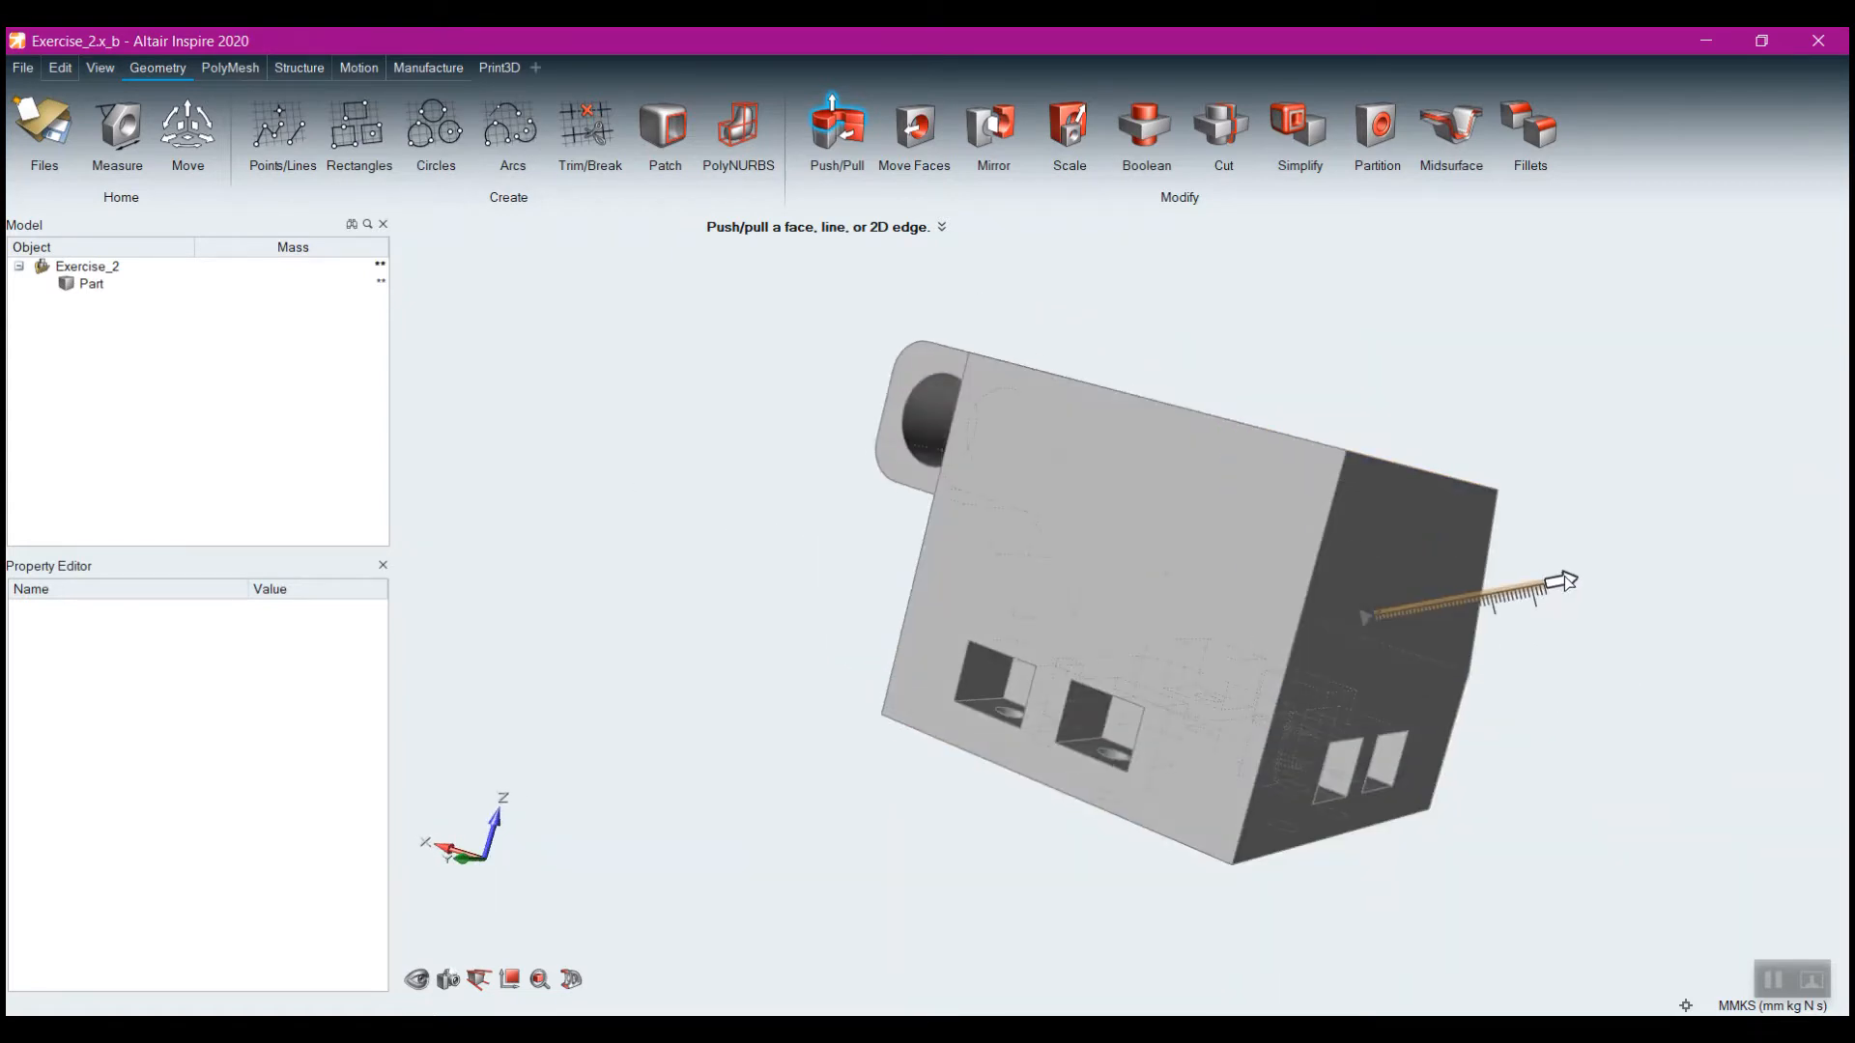
middle_drag(1656, 544, 1220, 581)
drag(1220, 581, 1377, 425)
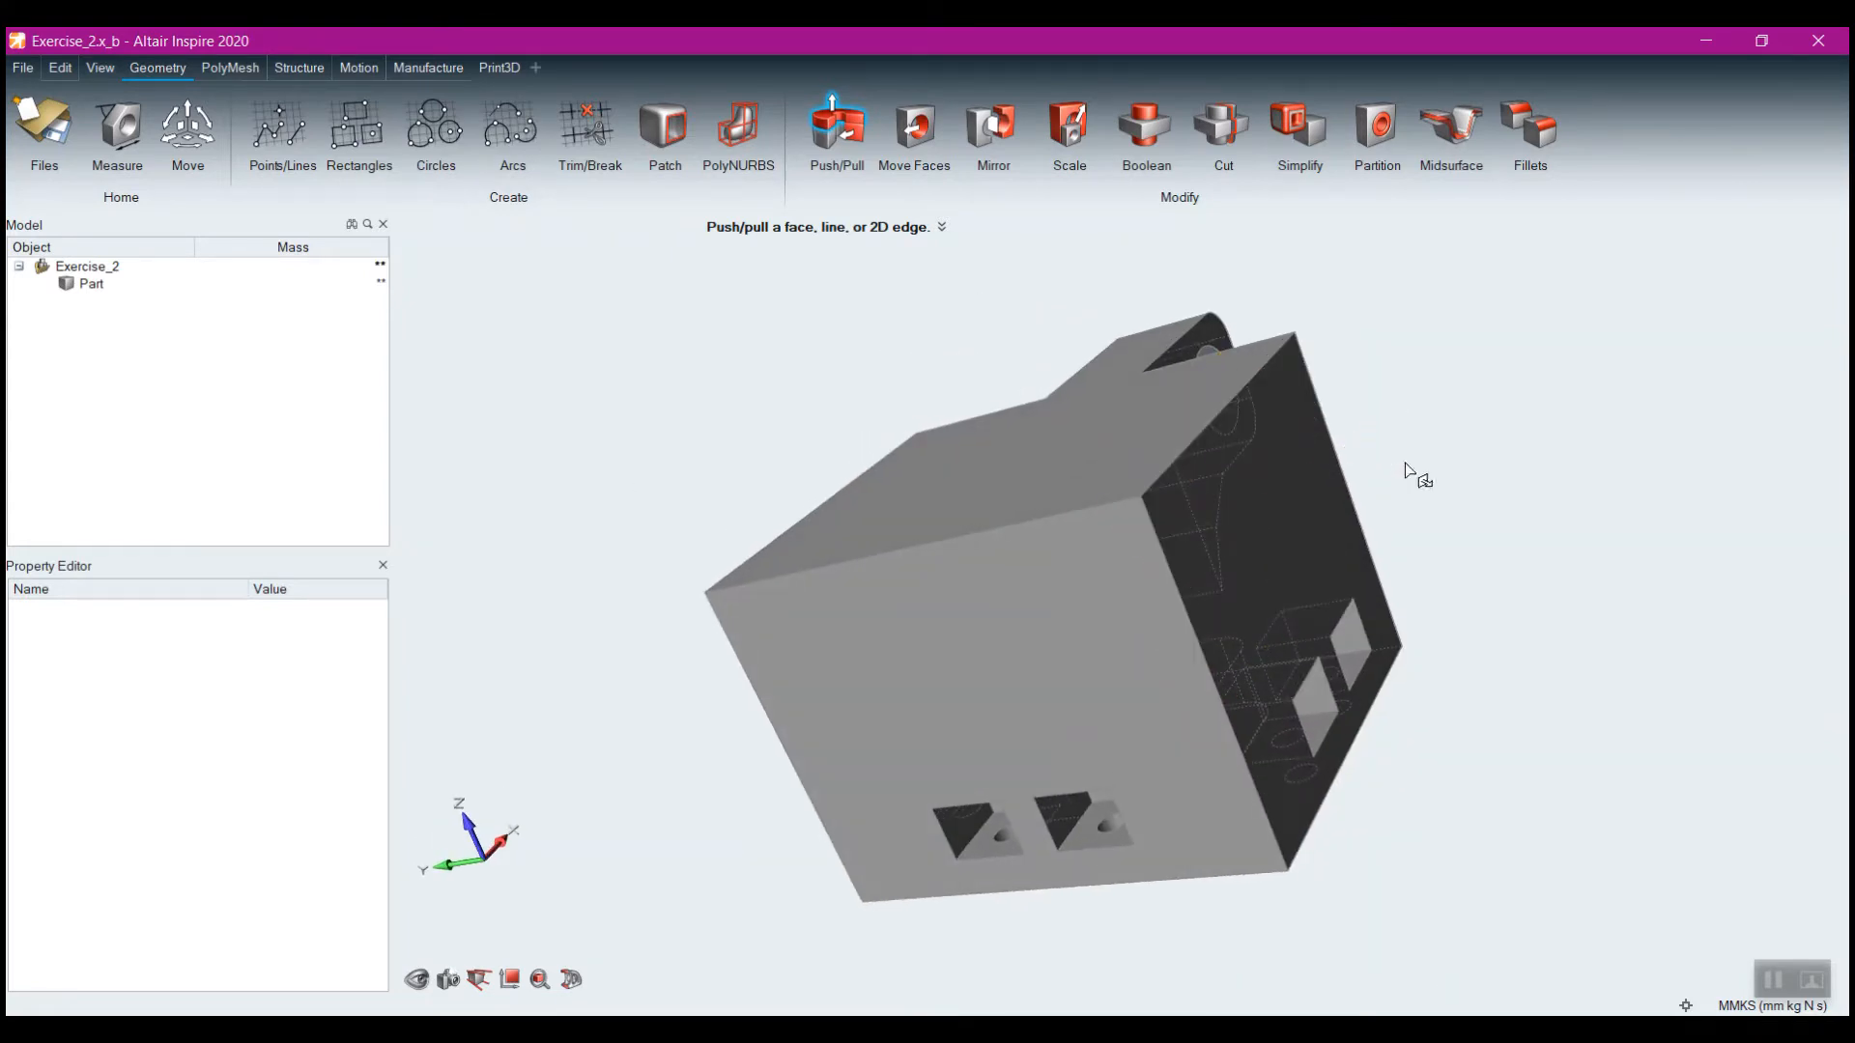
middle_drag(1575, 543, 1432, 600)
right_click(1453, 593)
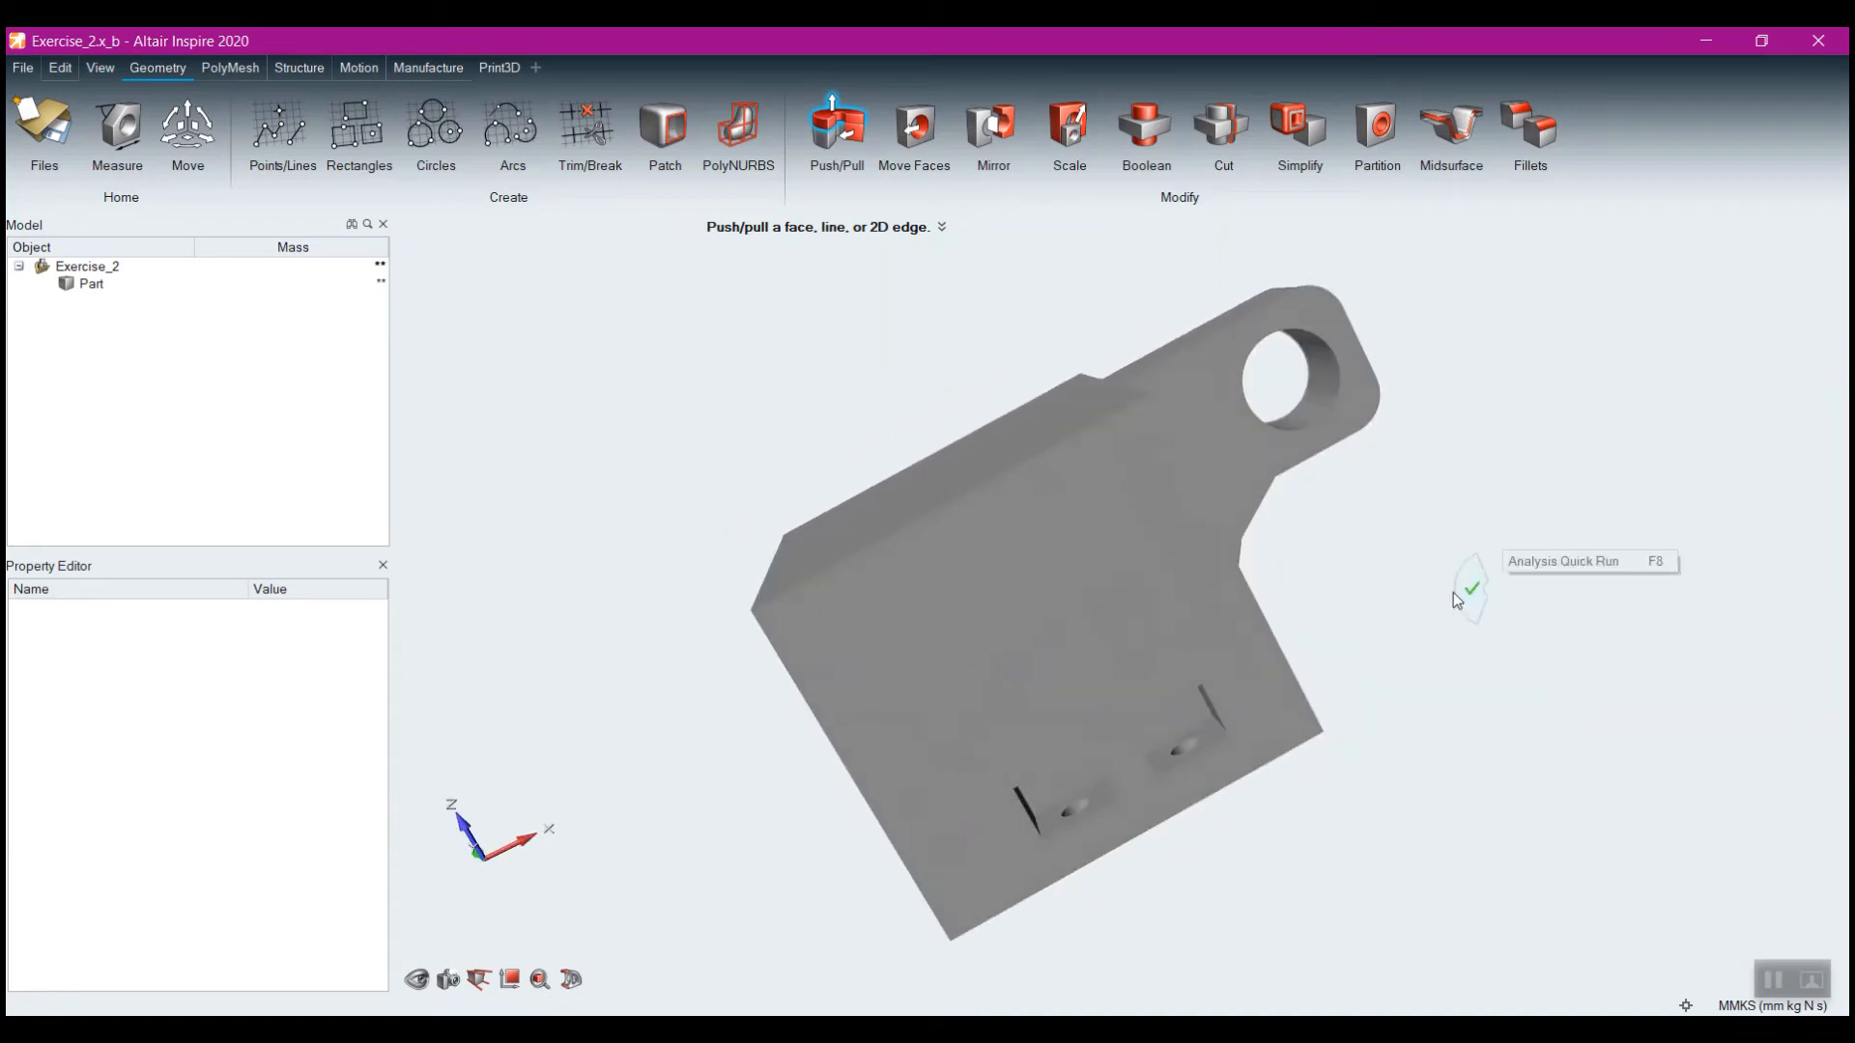
Partition the large lug hole with a 5 mm thick ring around it
middle_drag(1439, 693, 1220, 679)
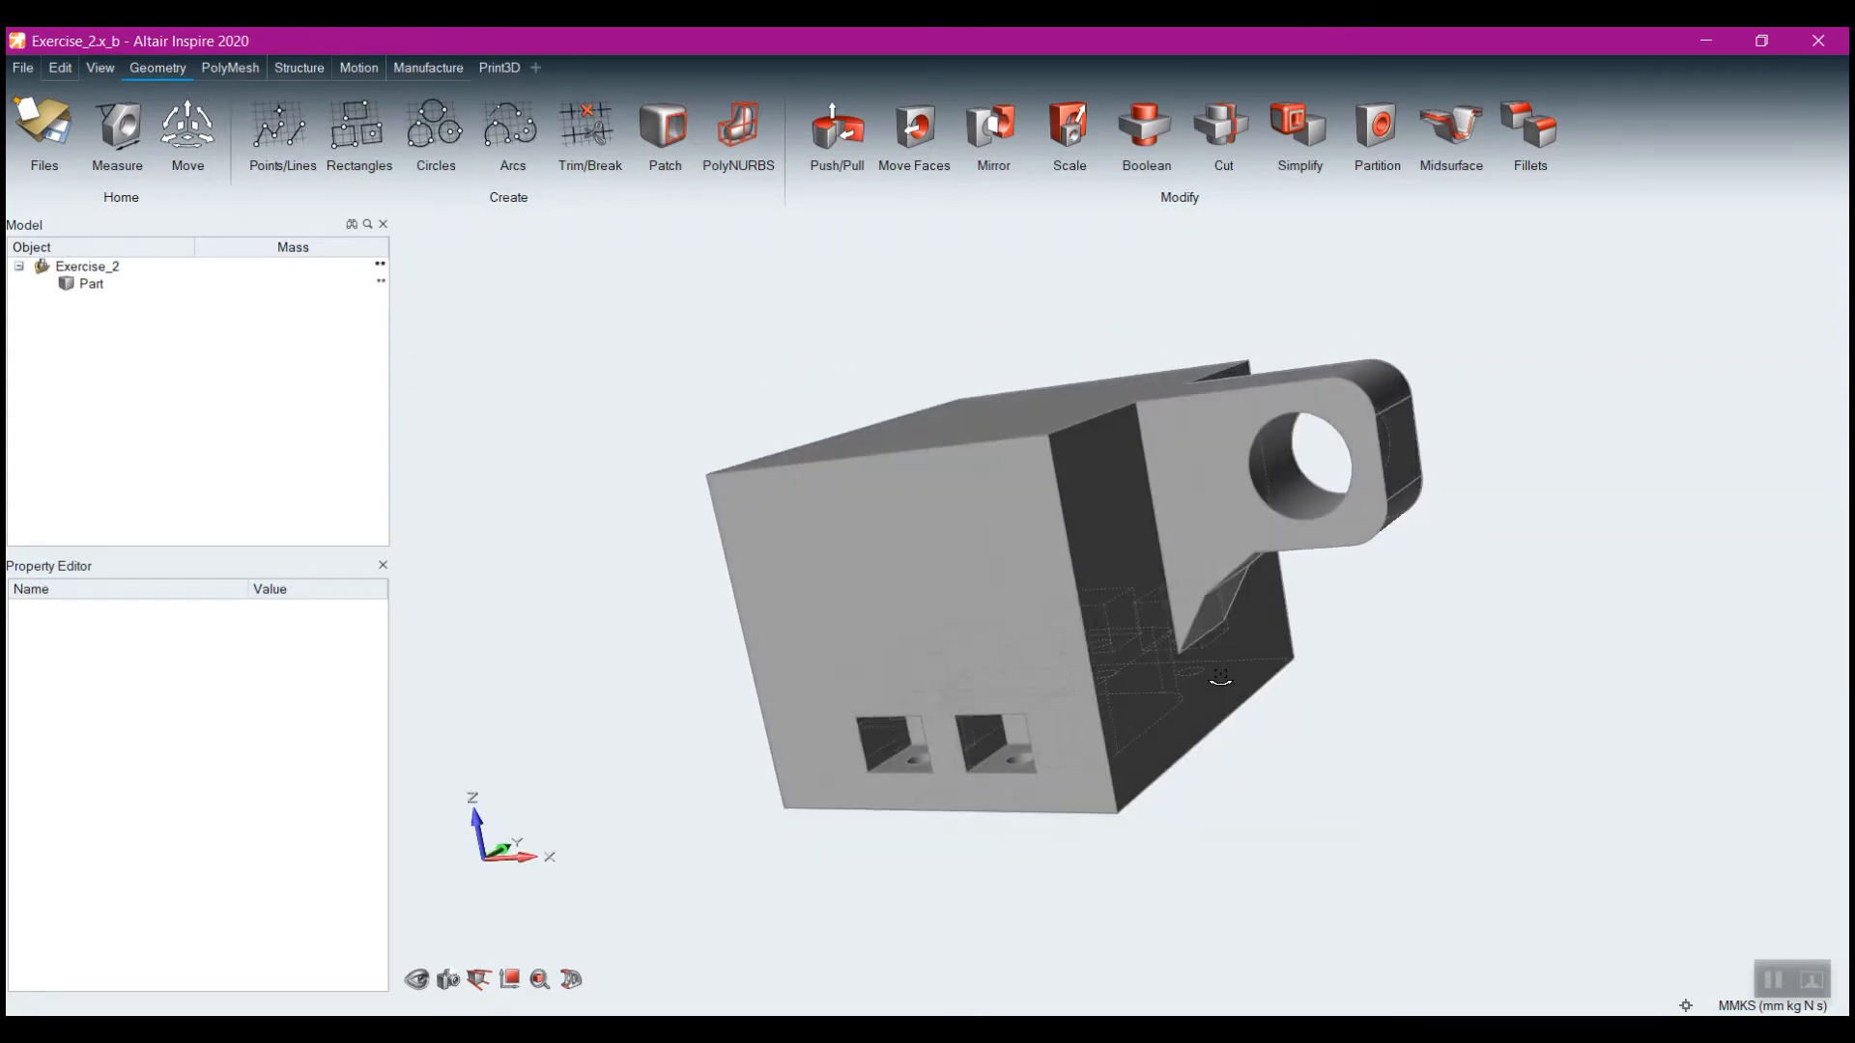
middle_drag(1220, 679, 1250, 752)
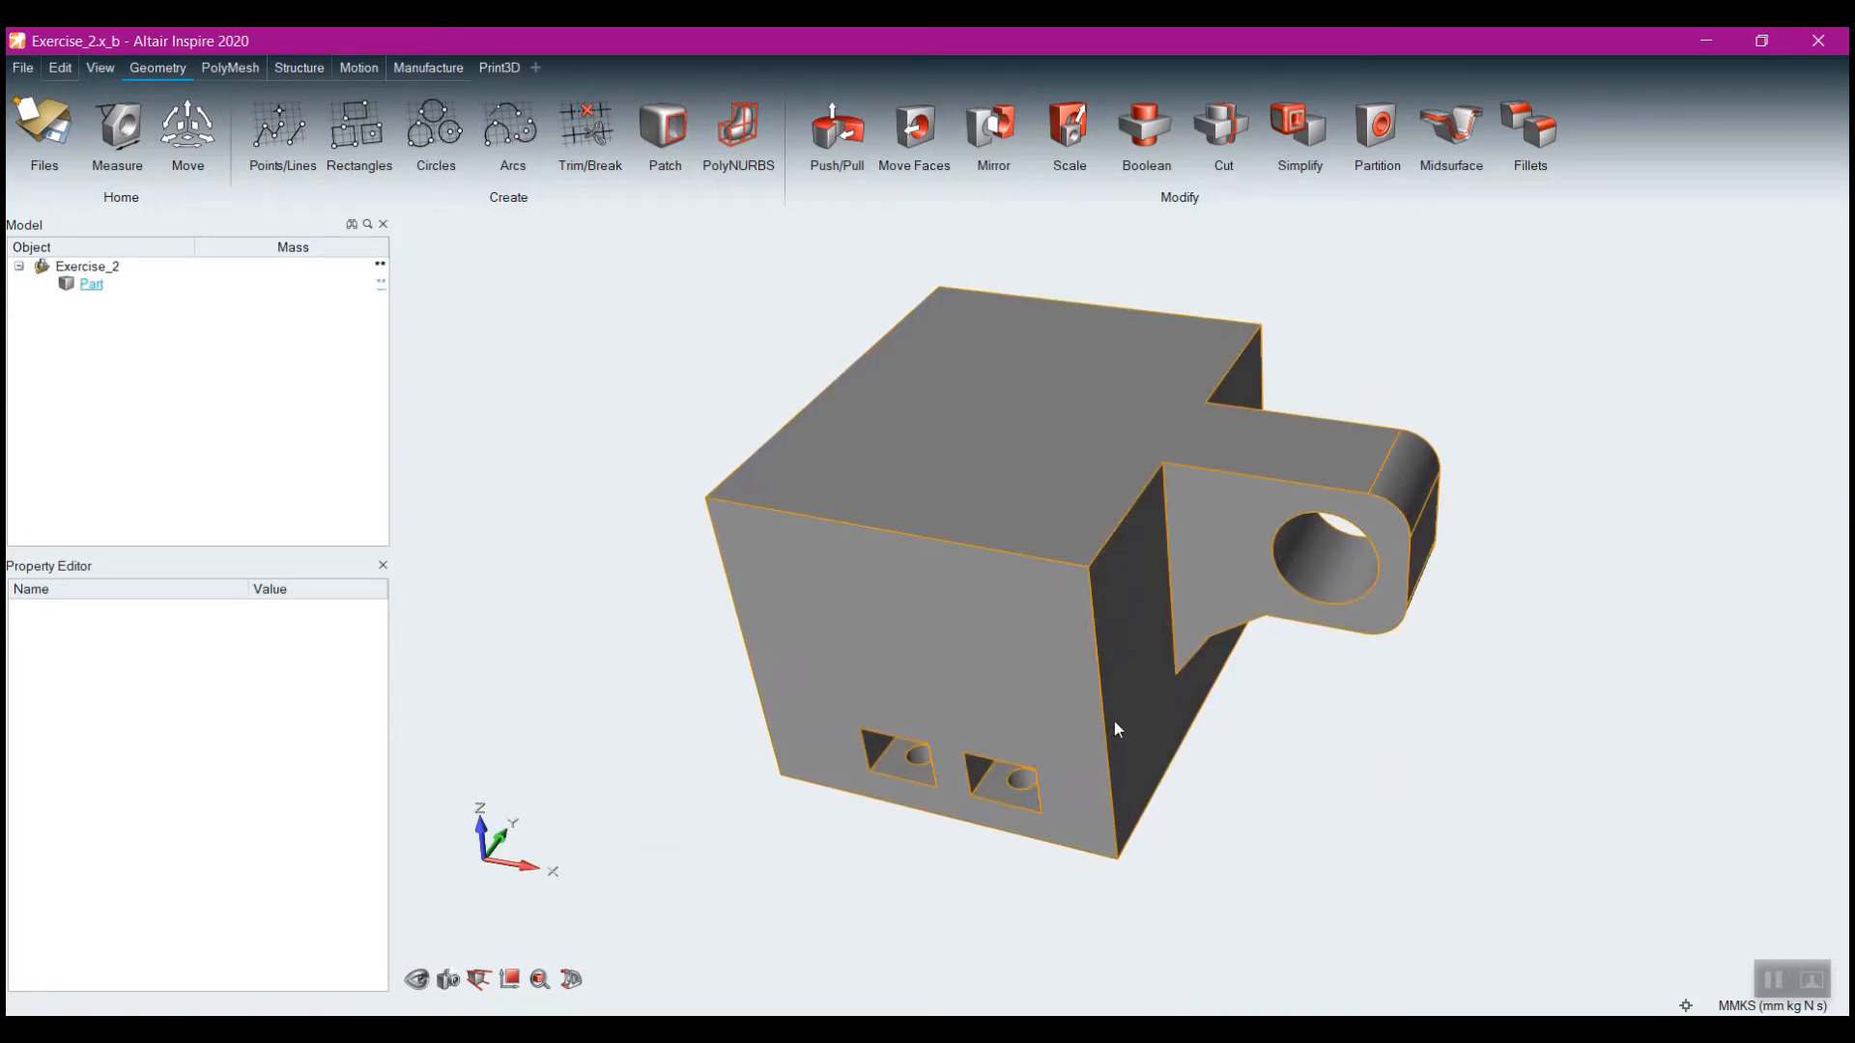
mouse_move(683, 770)
middle_down()
mouse_move(830, 682)
mouse_move(739, 750)
middle_up()
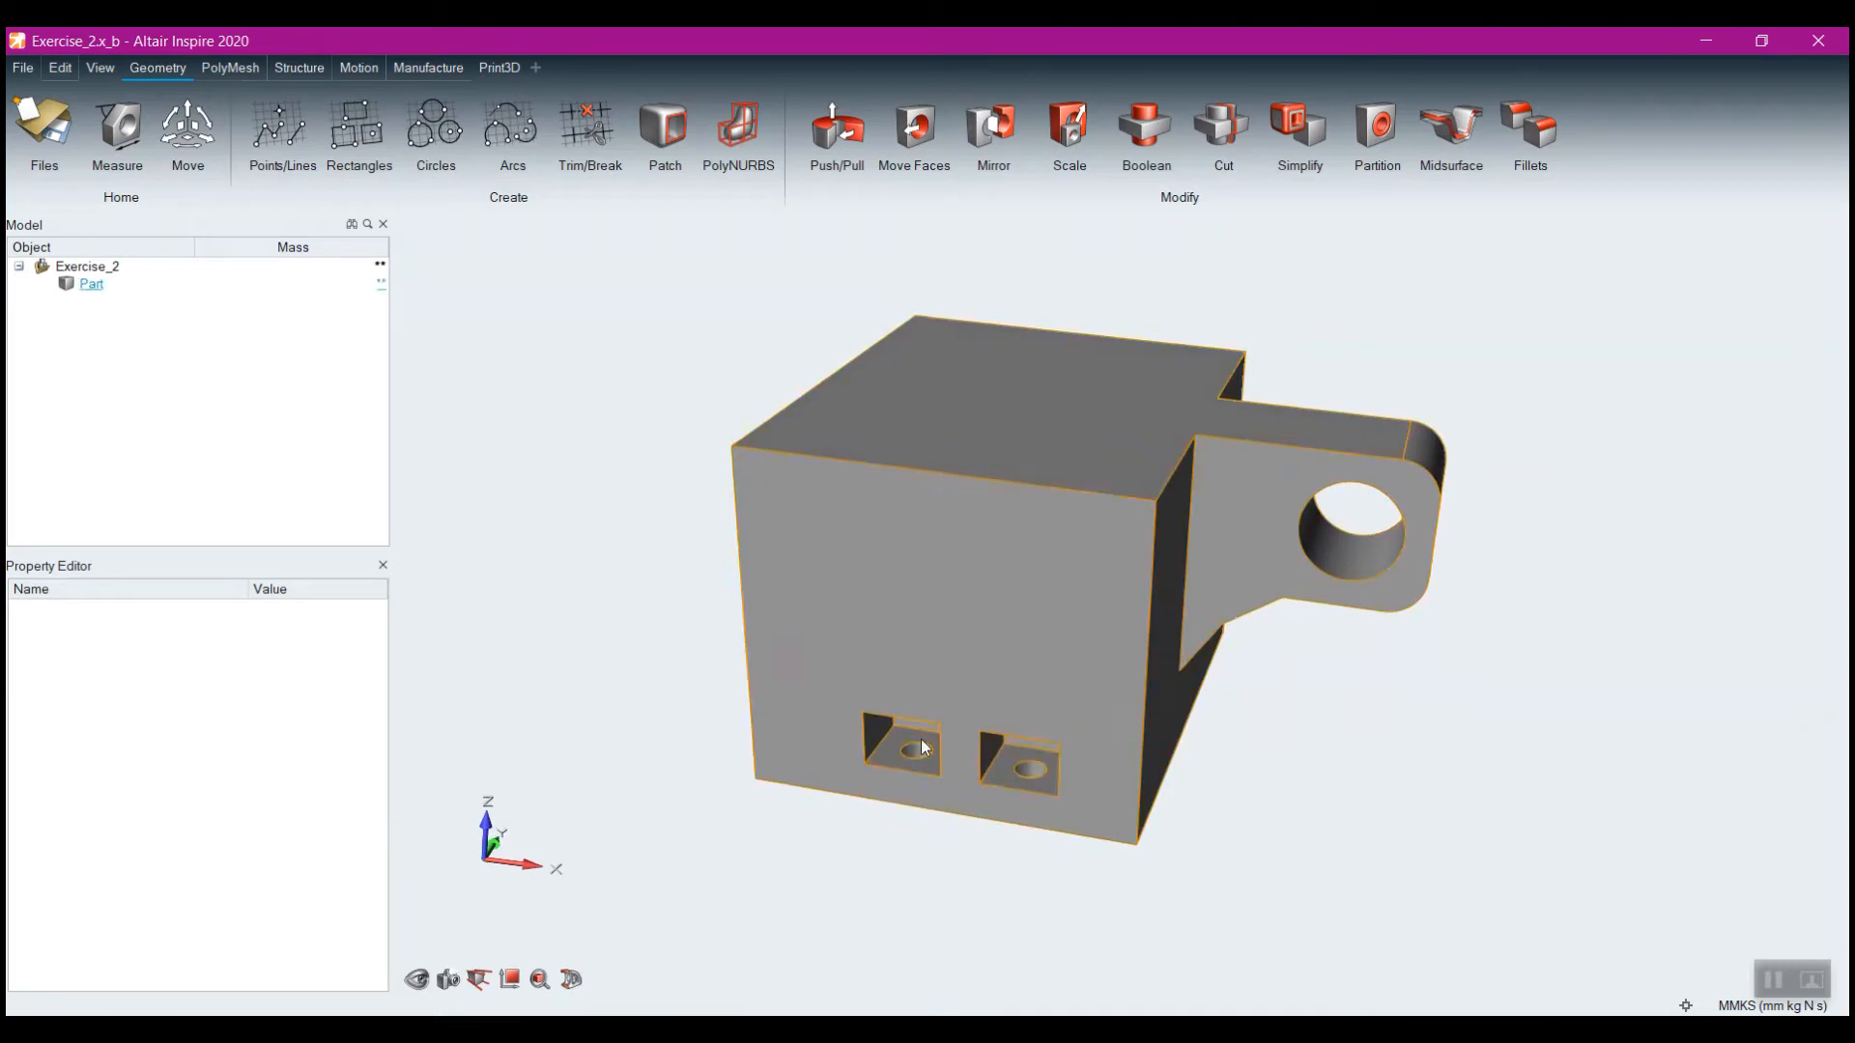
middle_drag(1342, 776, 1287, 771)
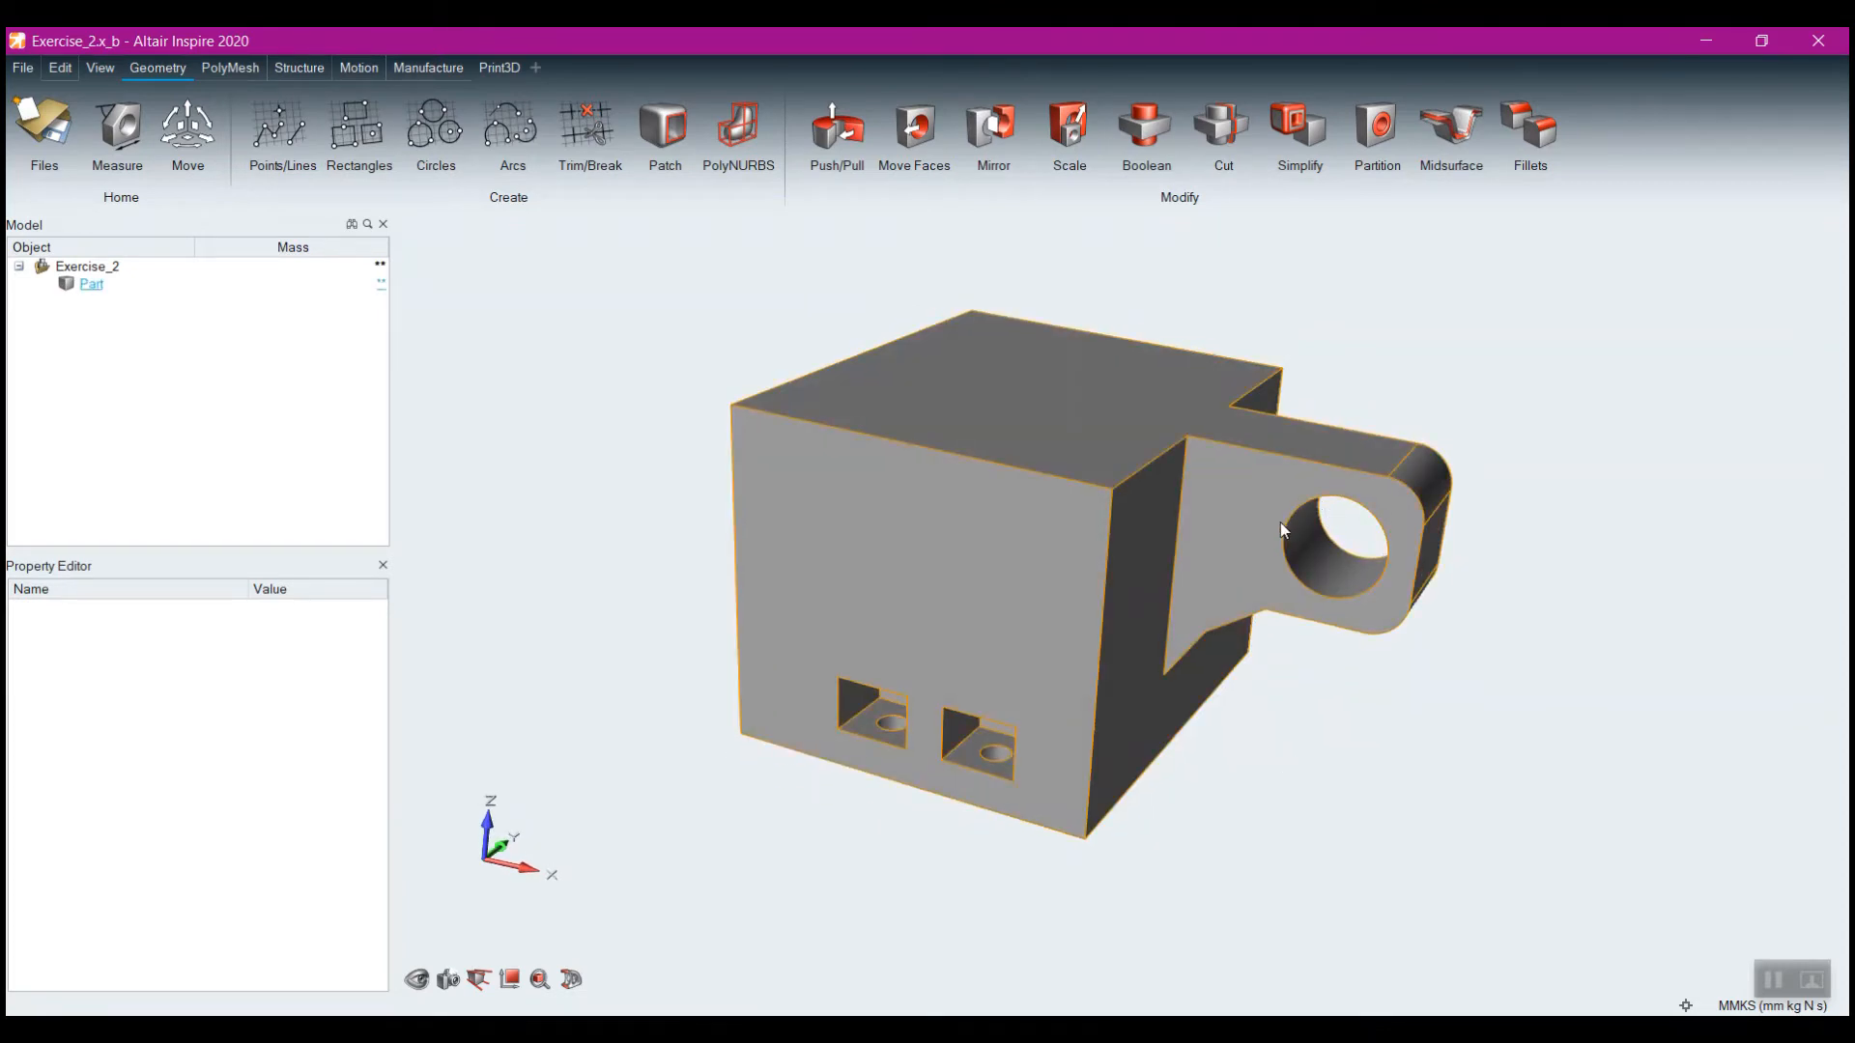
click(1380, 134)
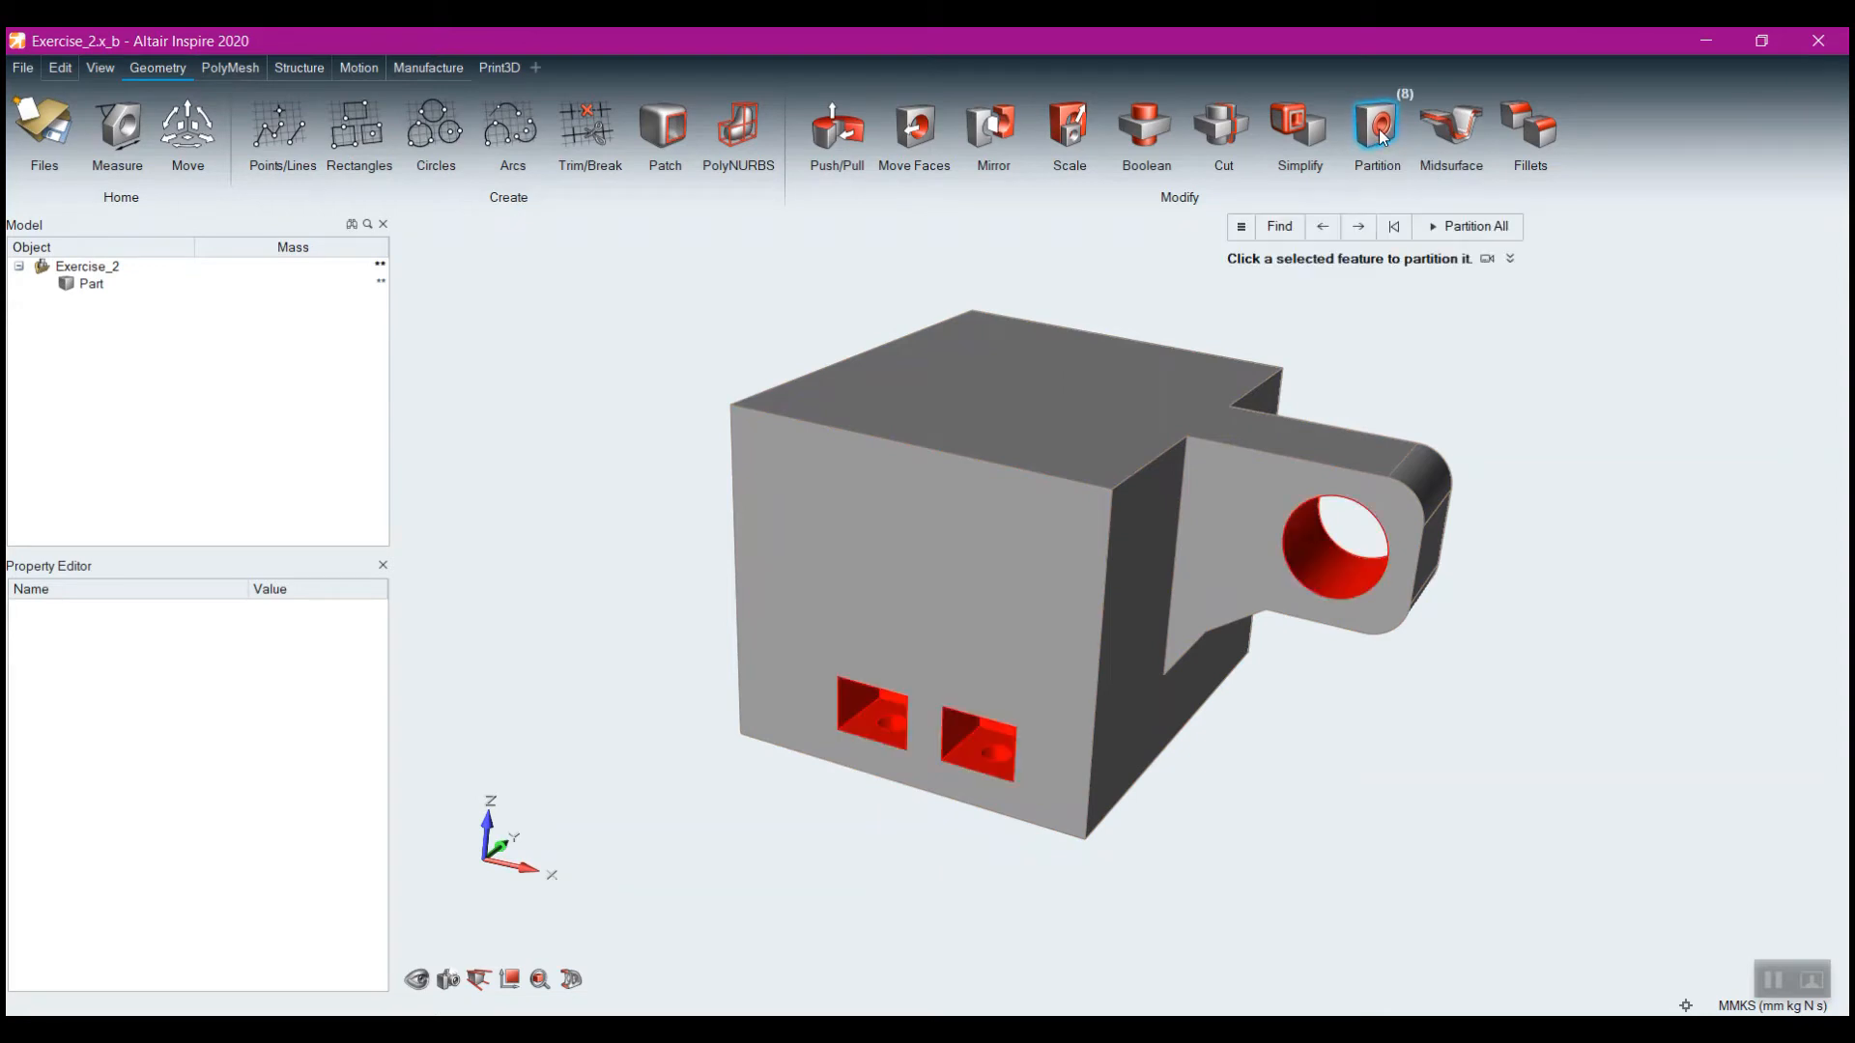
click(1326, 570)
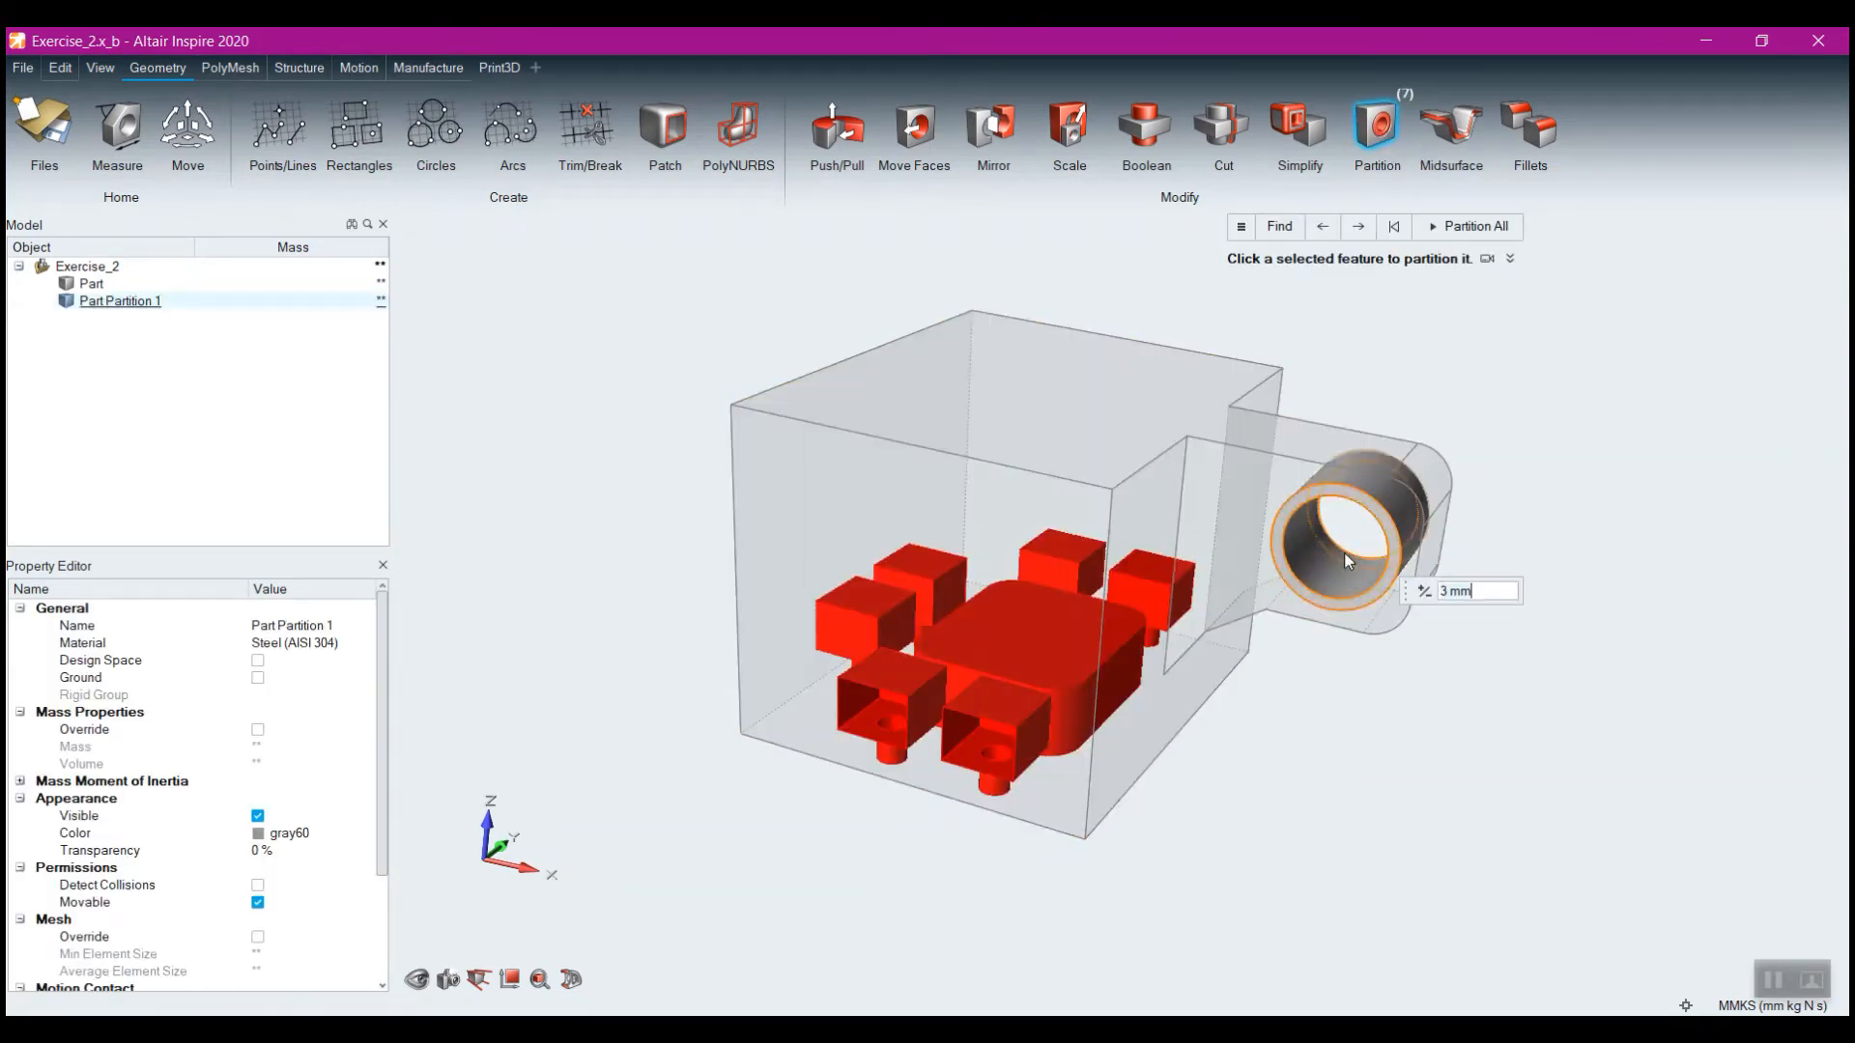
text(5)
right_click(1332, 741)
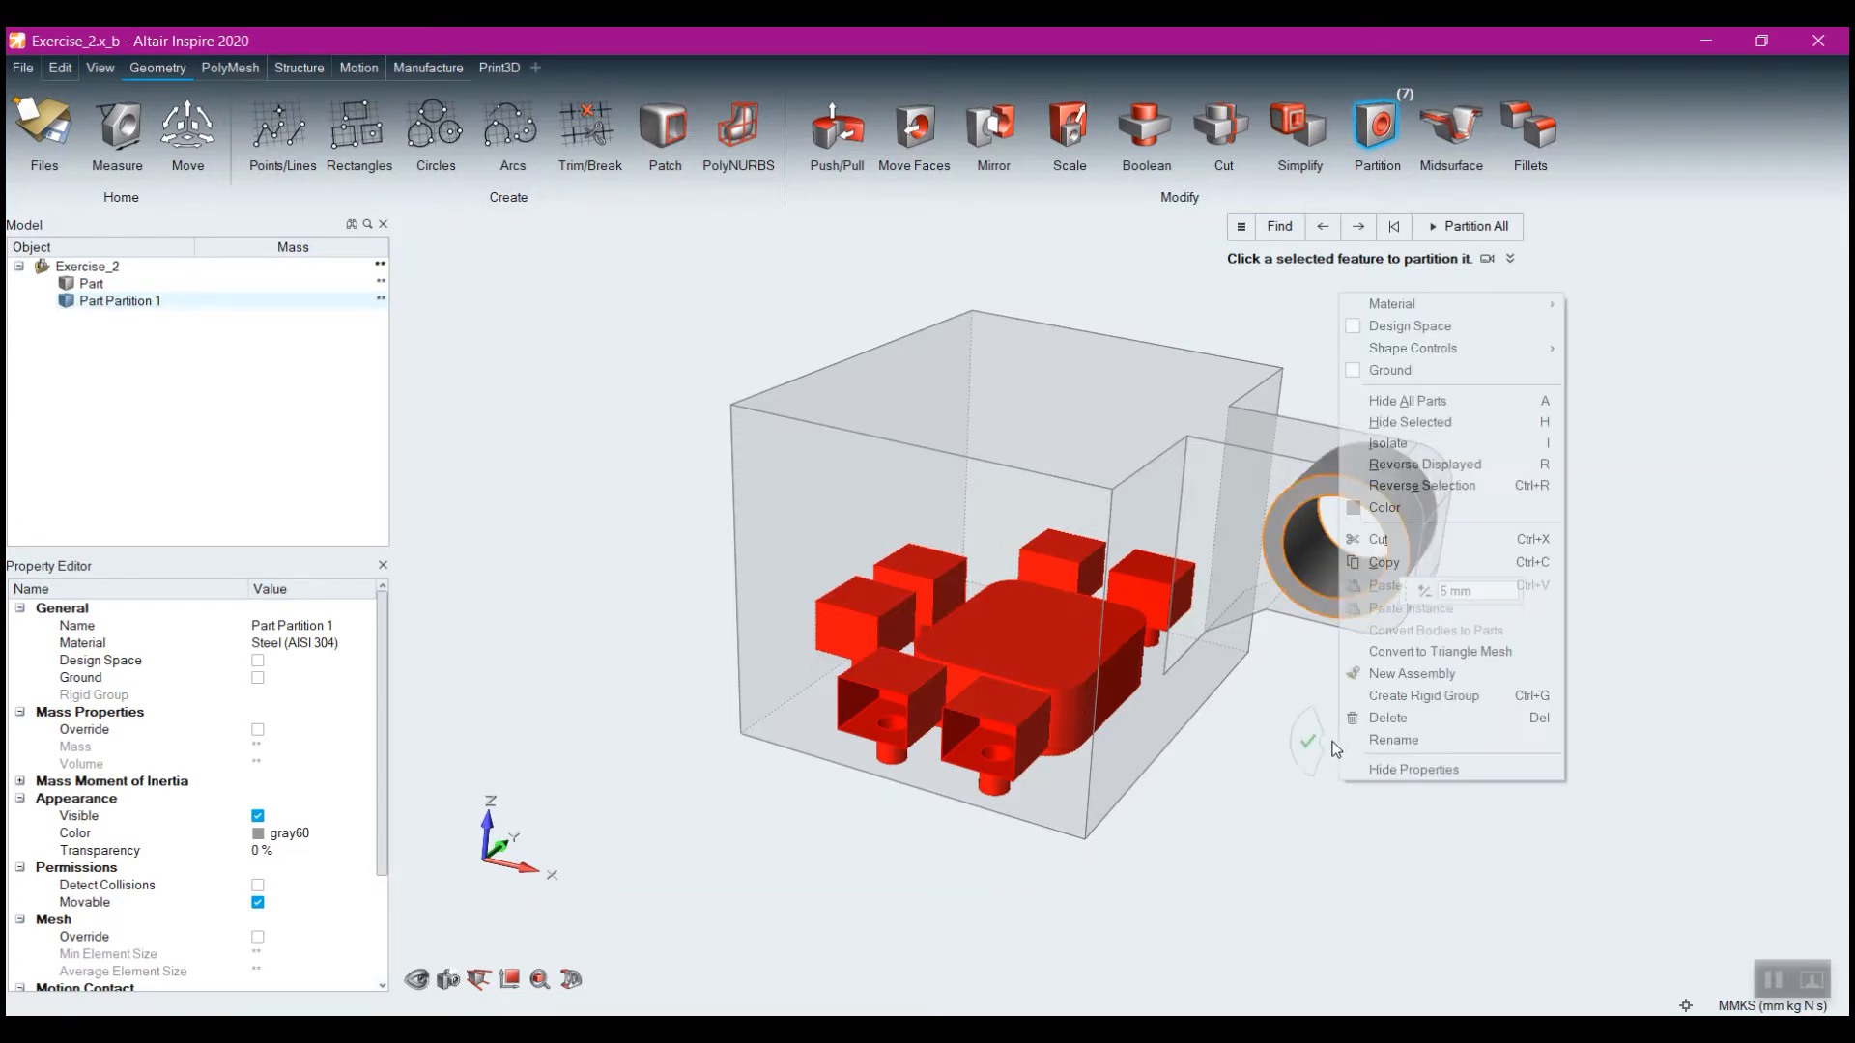
Select the lug hole ring and the main body in turn to check them as separate parts, and view the body's Design Space option
click(1273, 553)
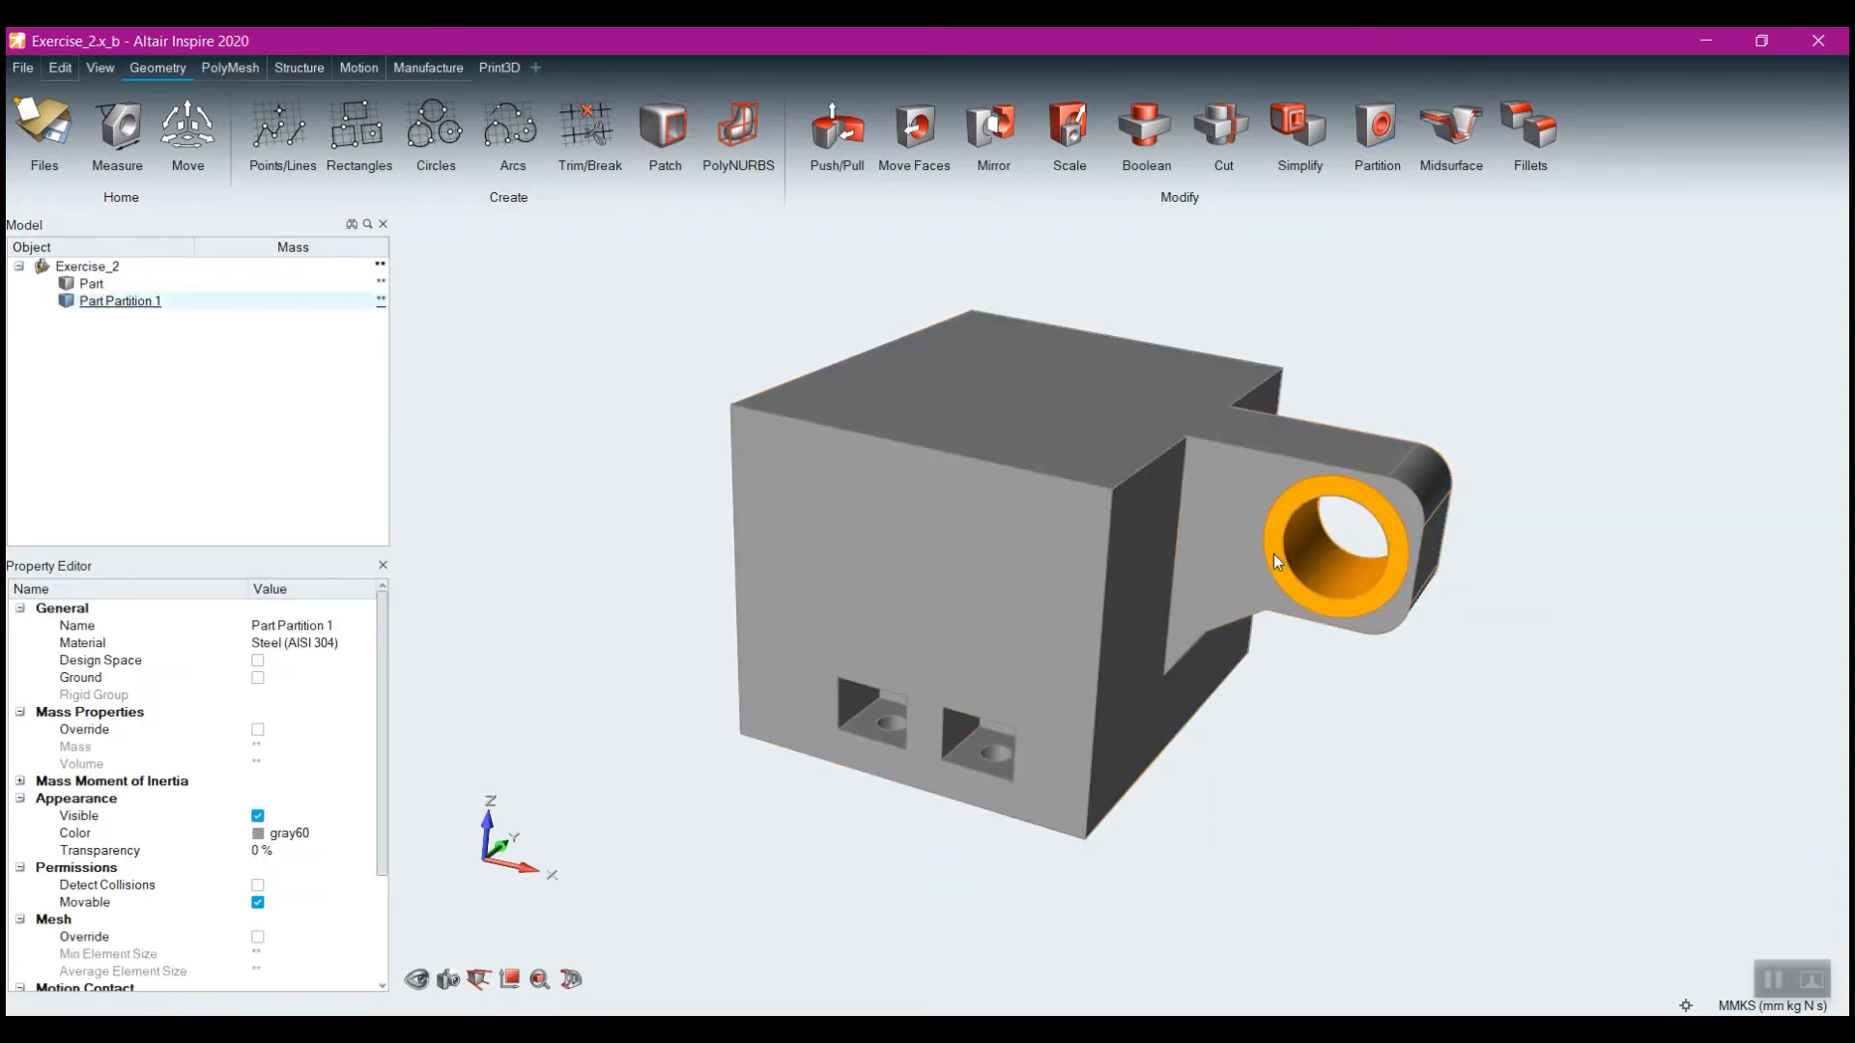
click(1235, 534)
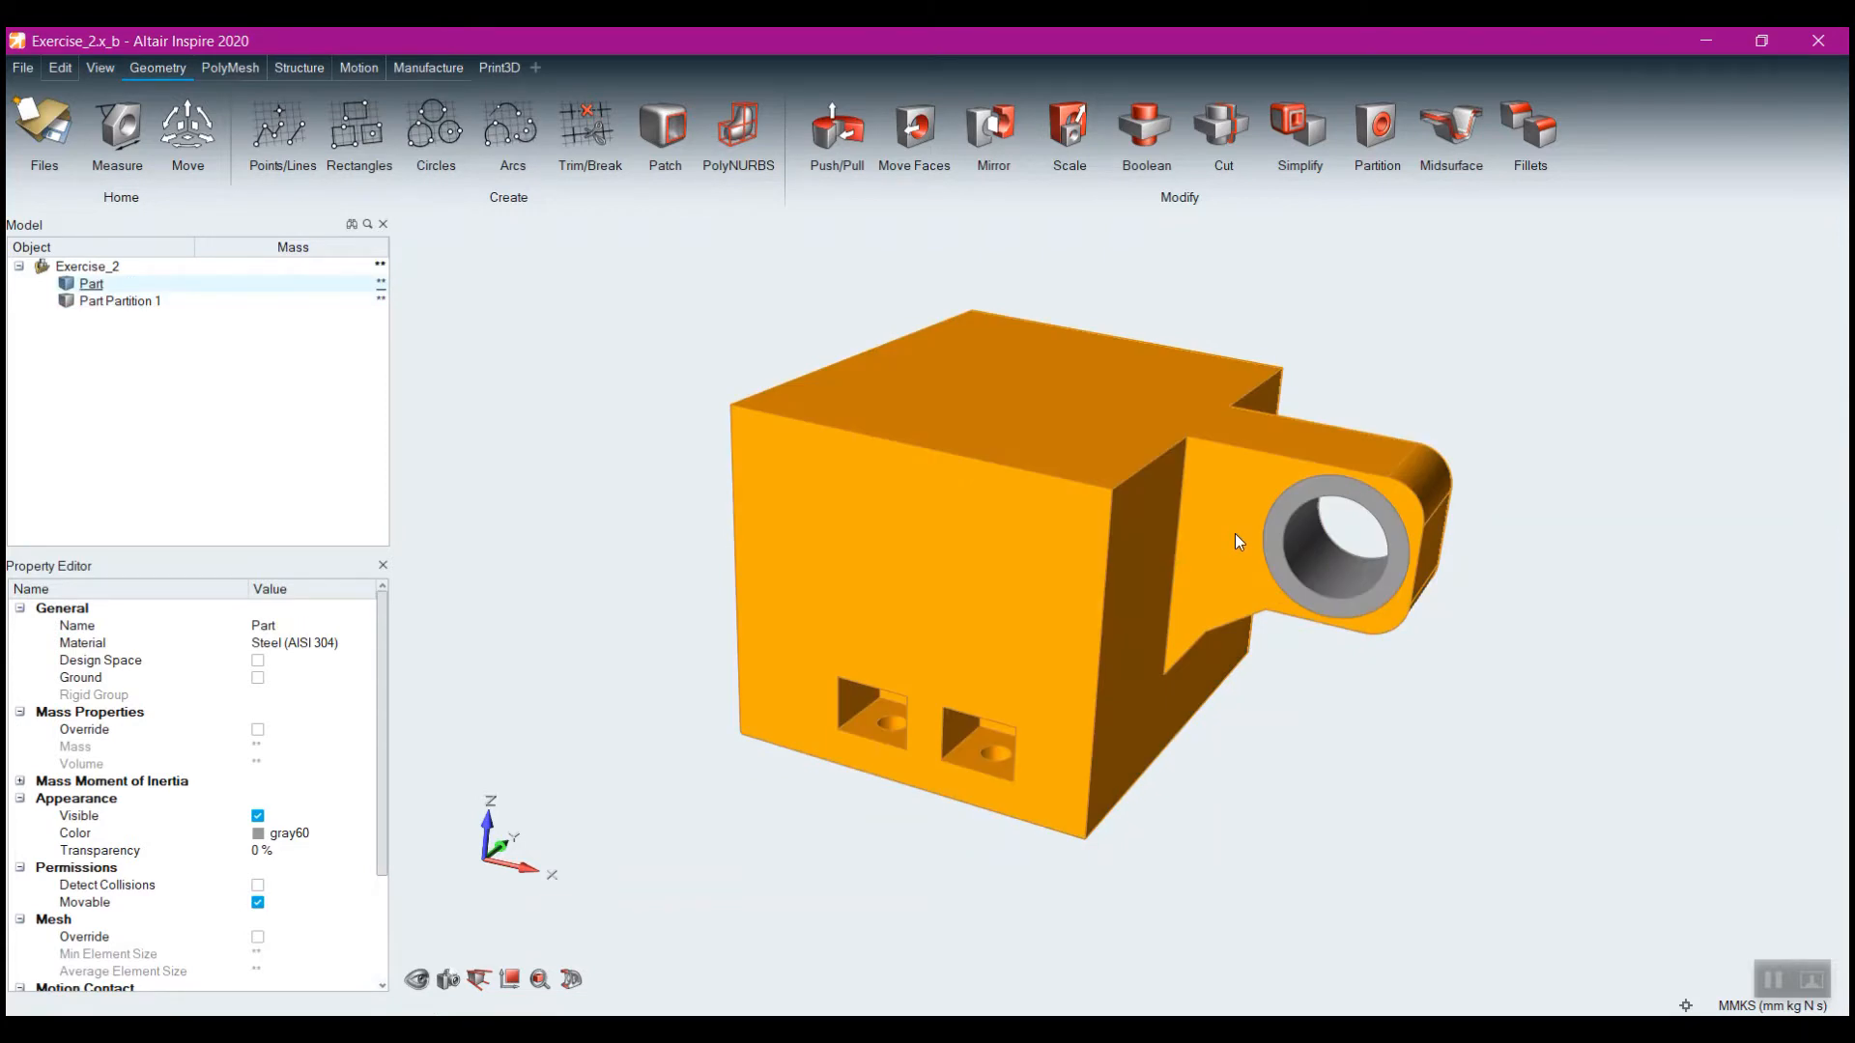
click(1310, 713)
right_click(1226, 595)
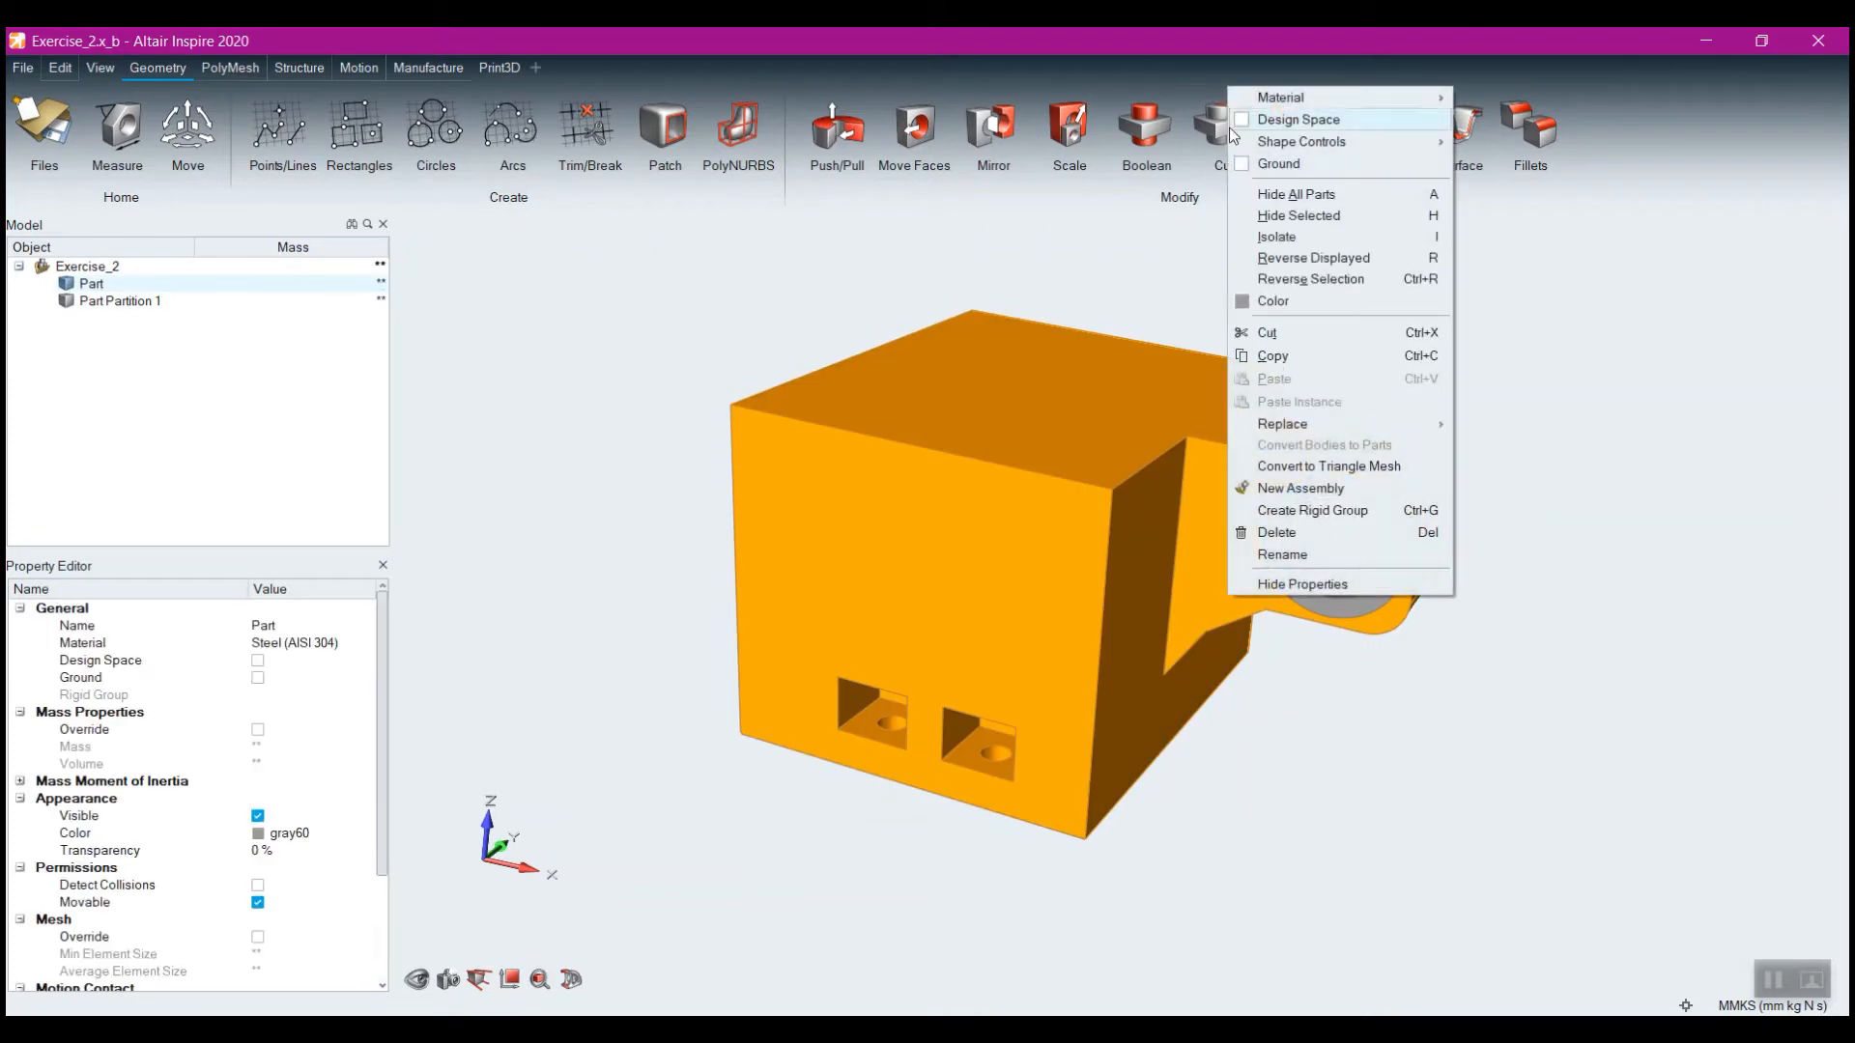
click(1395, 908)
Try to partition one bolt hole in the underside of the body together with its pocket, at 3 mm thickness
mouse_move(1043, 890)
right_down()
mouse_move(1063, 668)
mouse_move(1061, 705)
right_up()
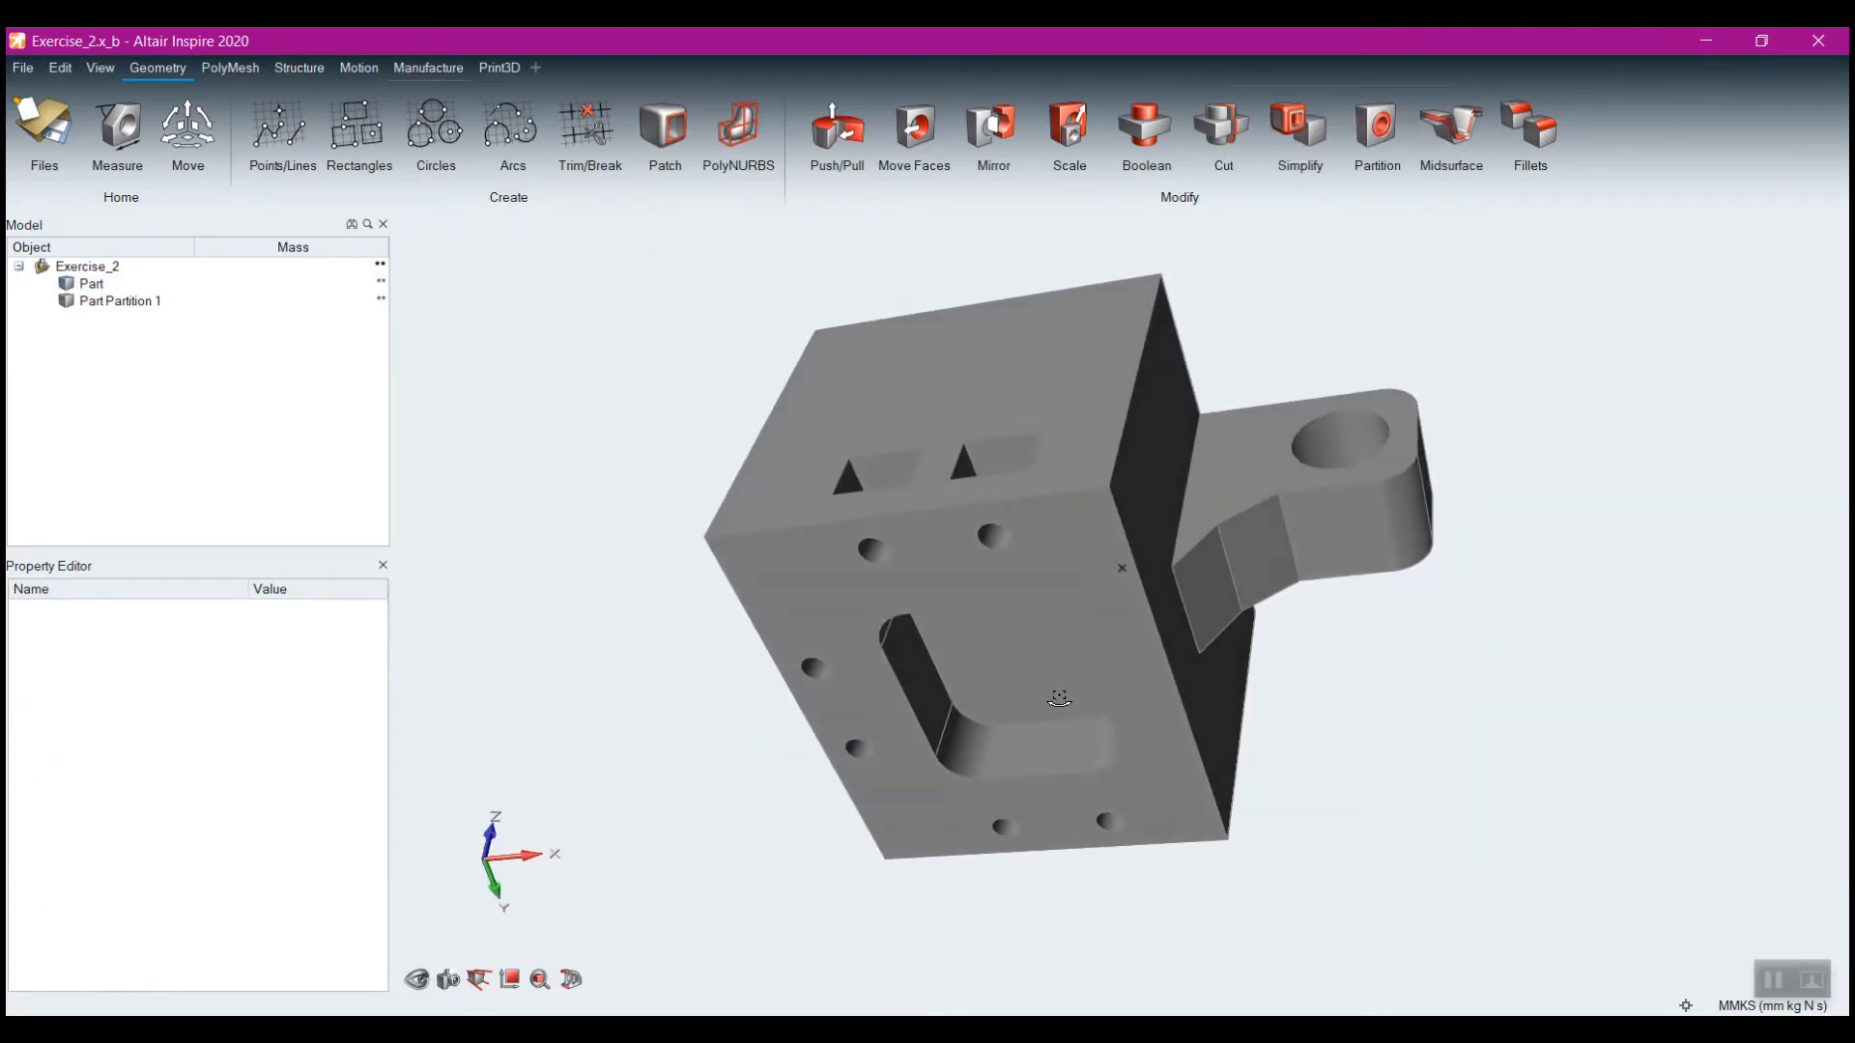
click(1360, 132)
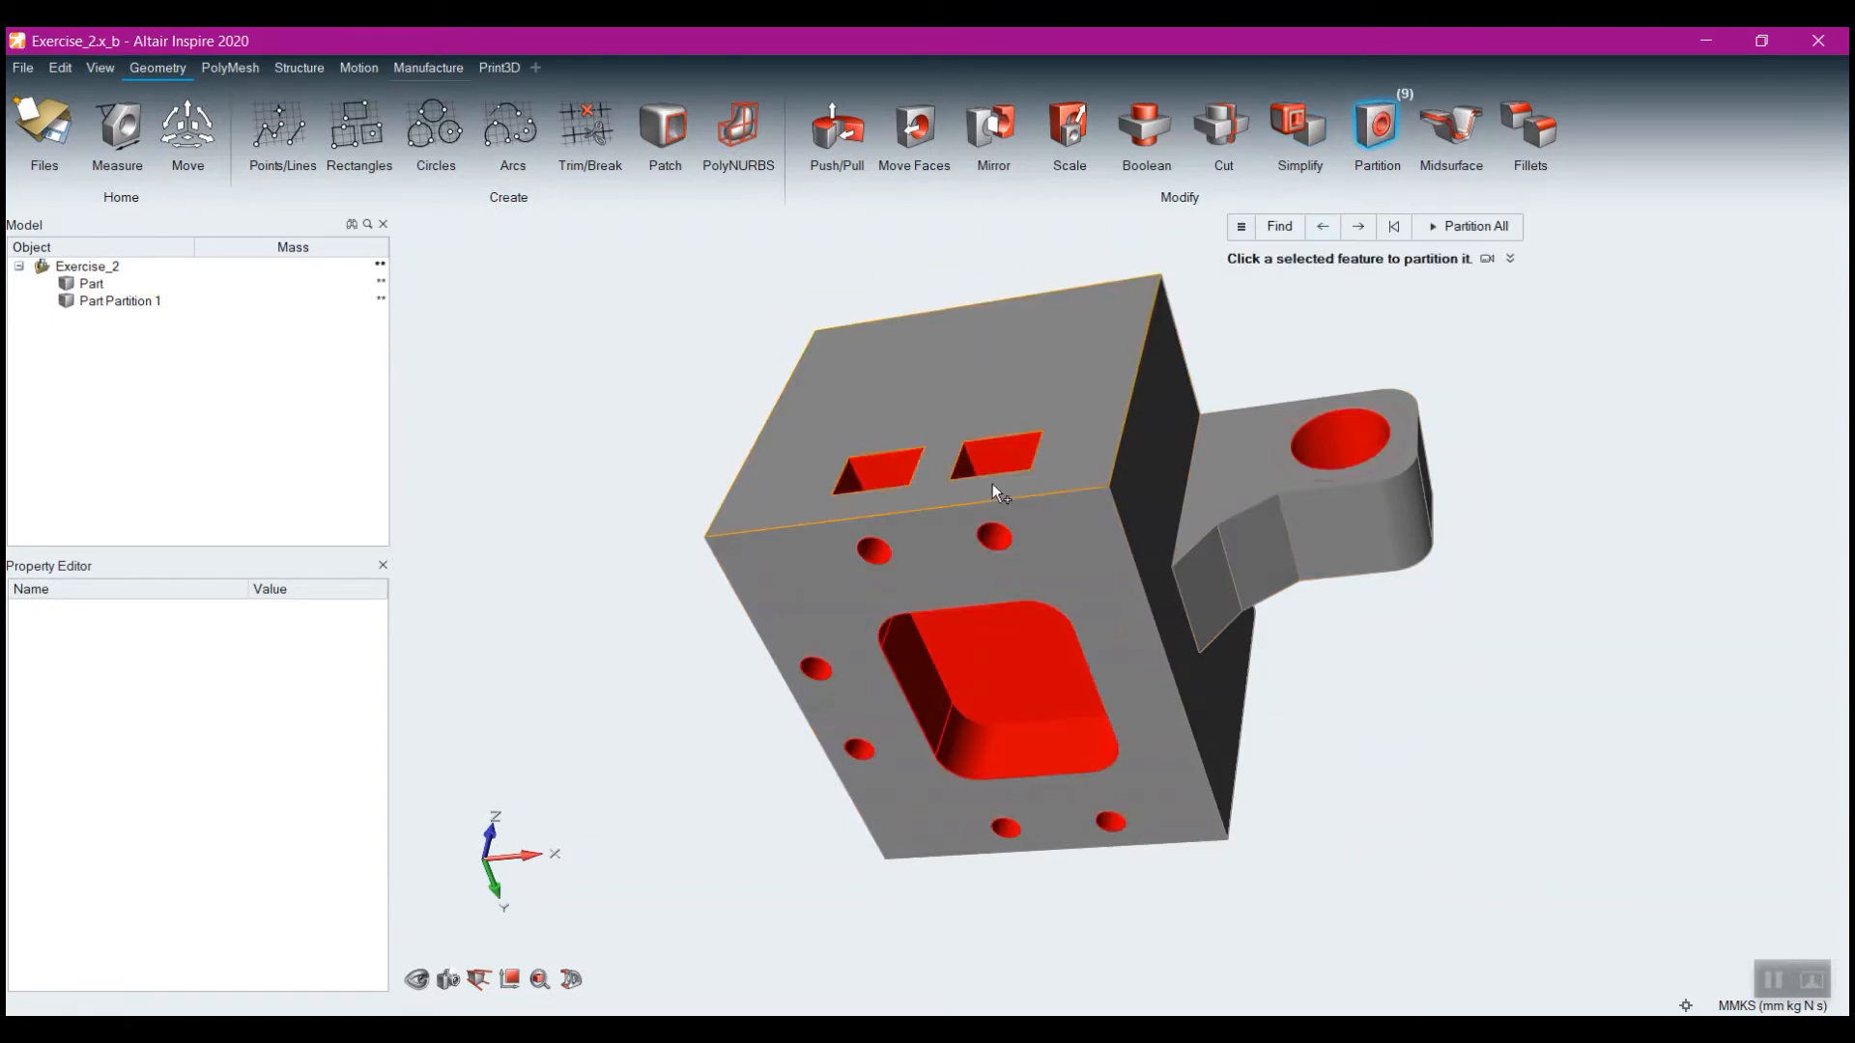
scroll(999, 594, up, 3)
scroll(997, 585, up, 4)
right_drag(993, 560, 1014, 666)
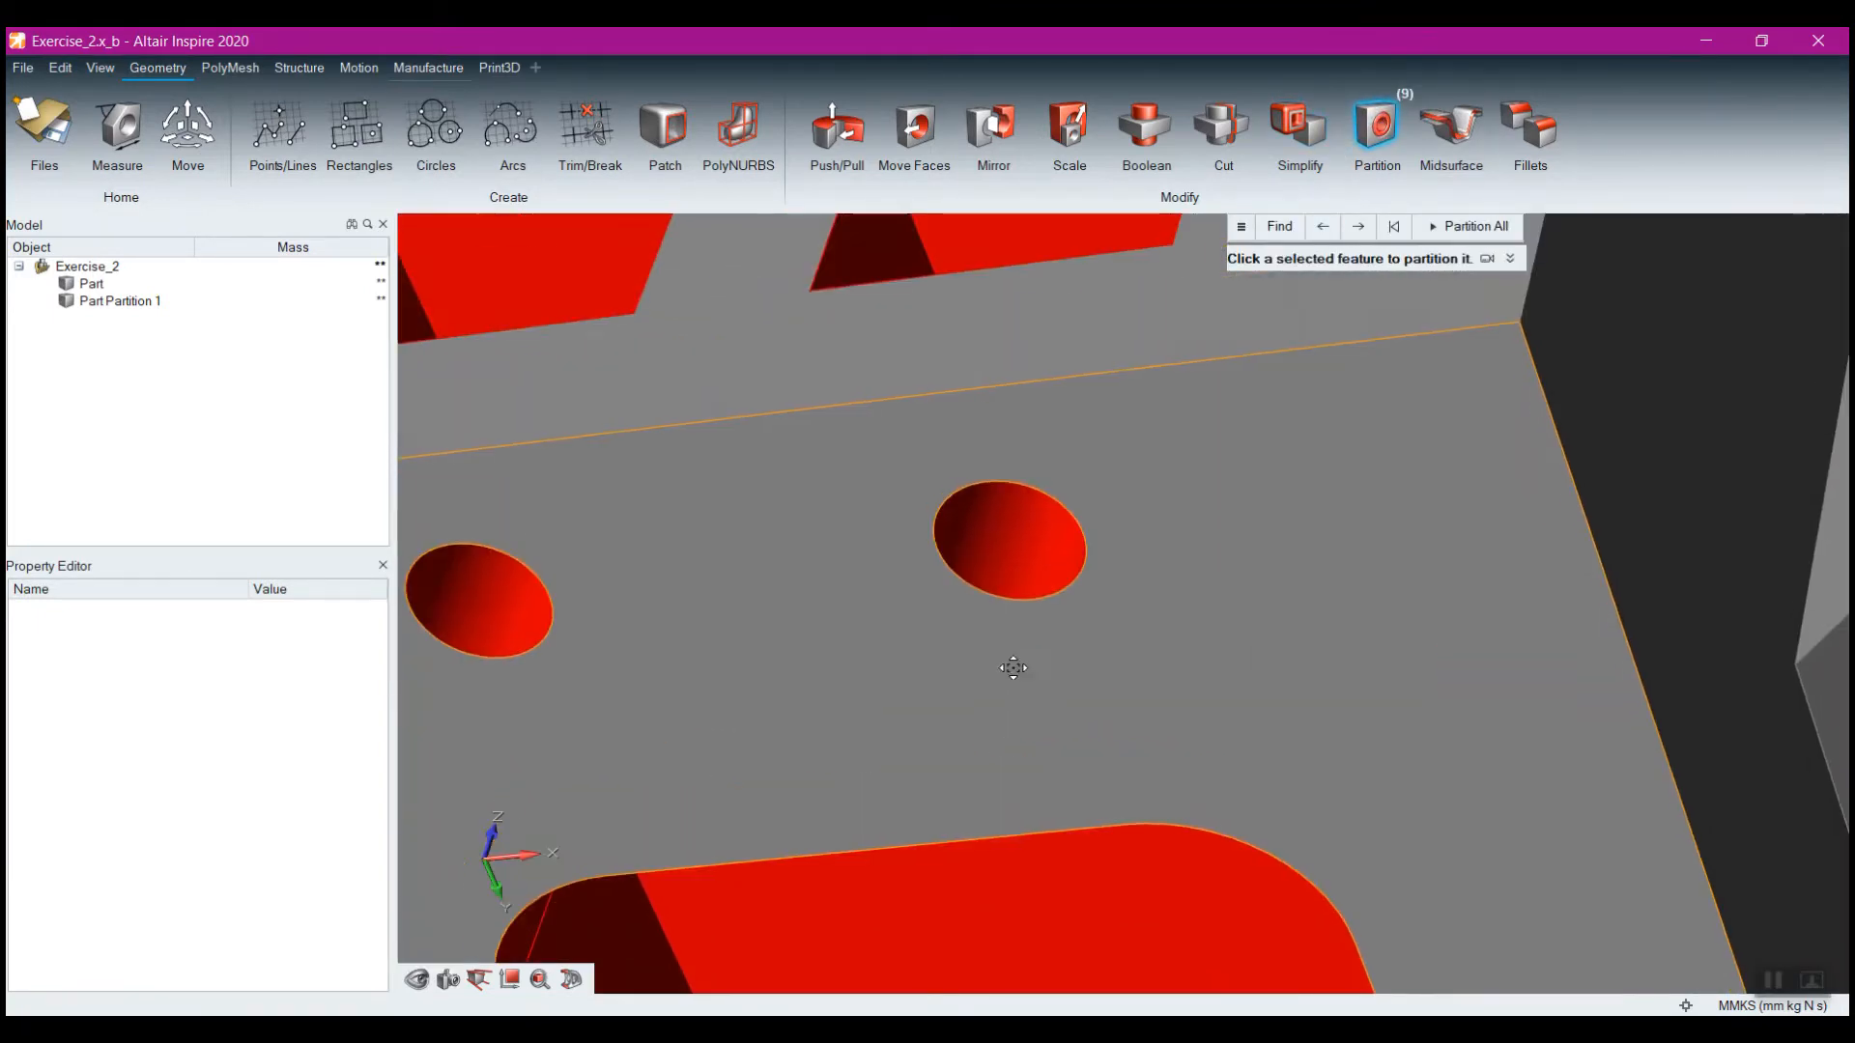
mouse_move(928, 490)
middle_down()
mouse_move(936, 653)
mouse_move(968, 539)
middle_up()
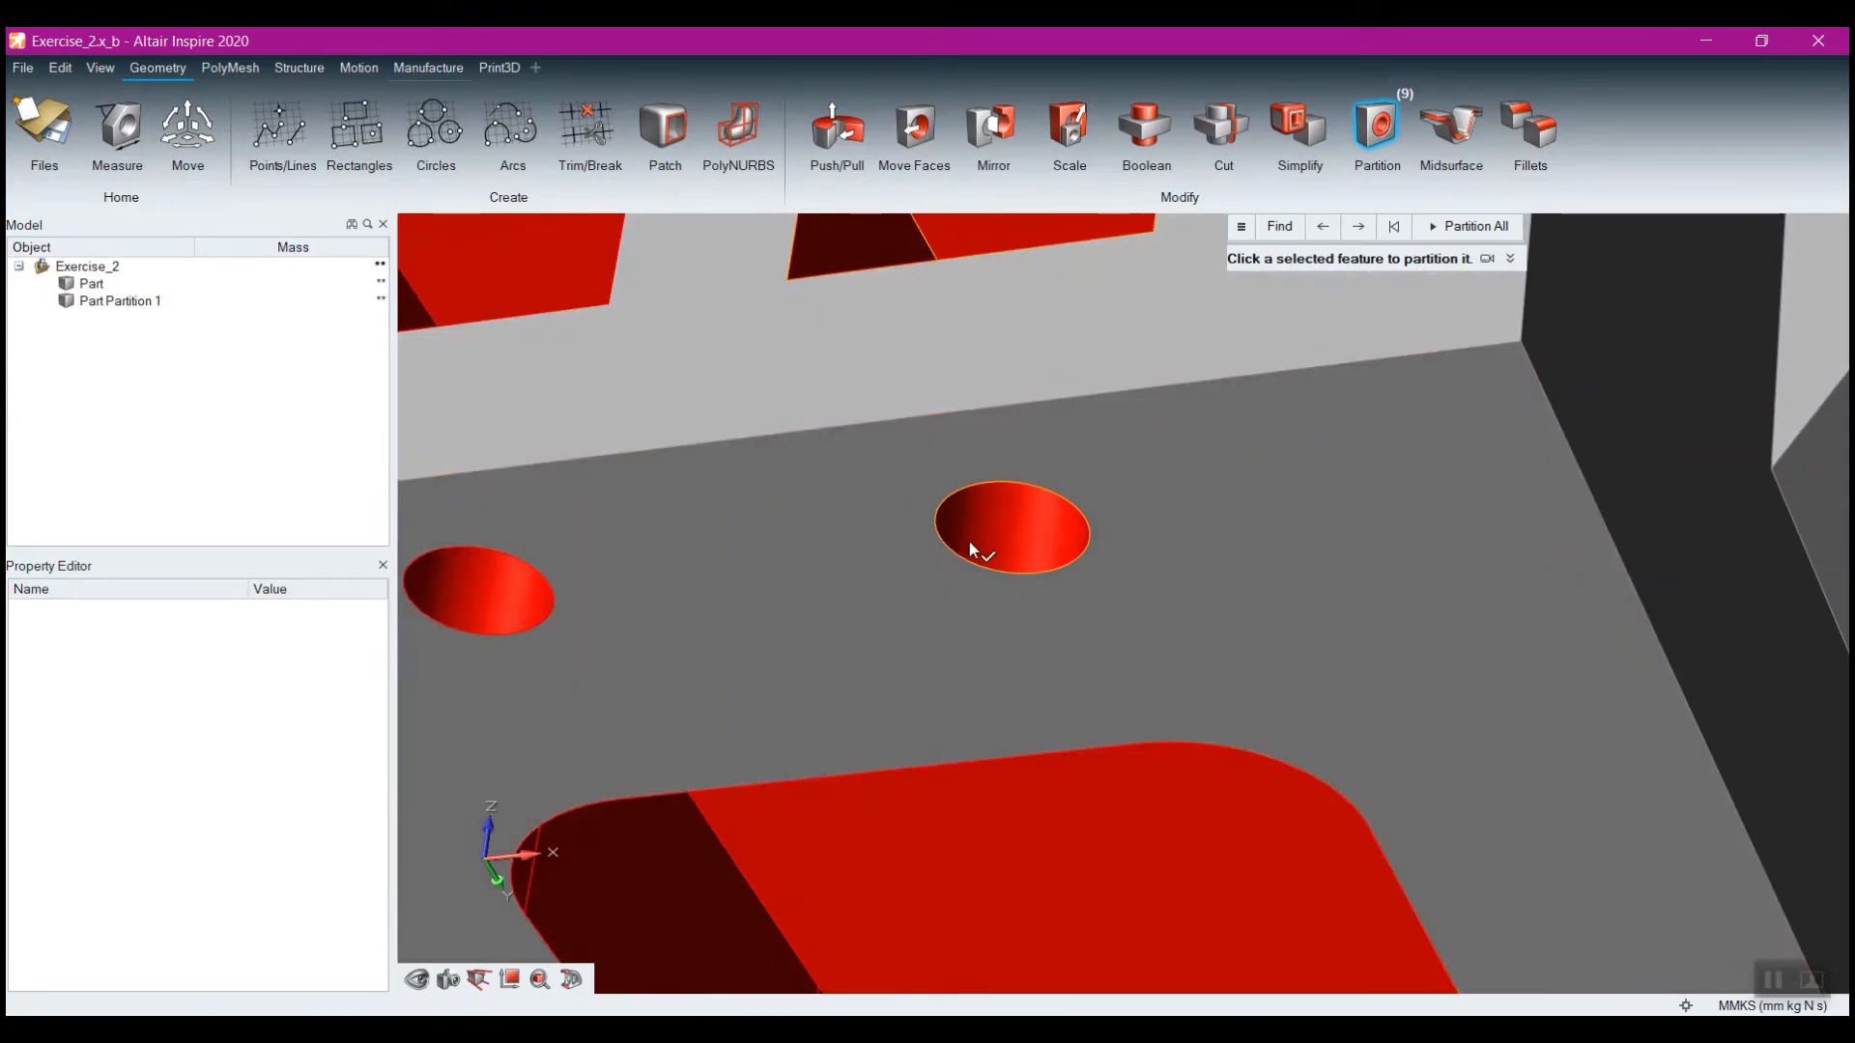
click(968, 539)
scroll(1007, 607, down, 2)
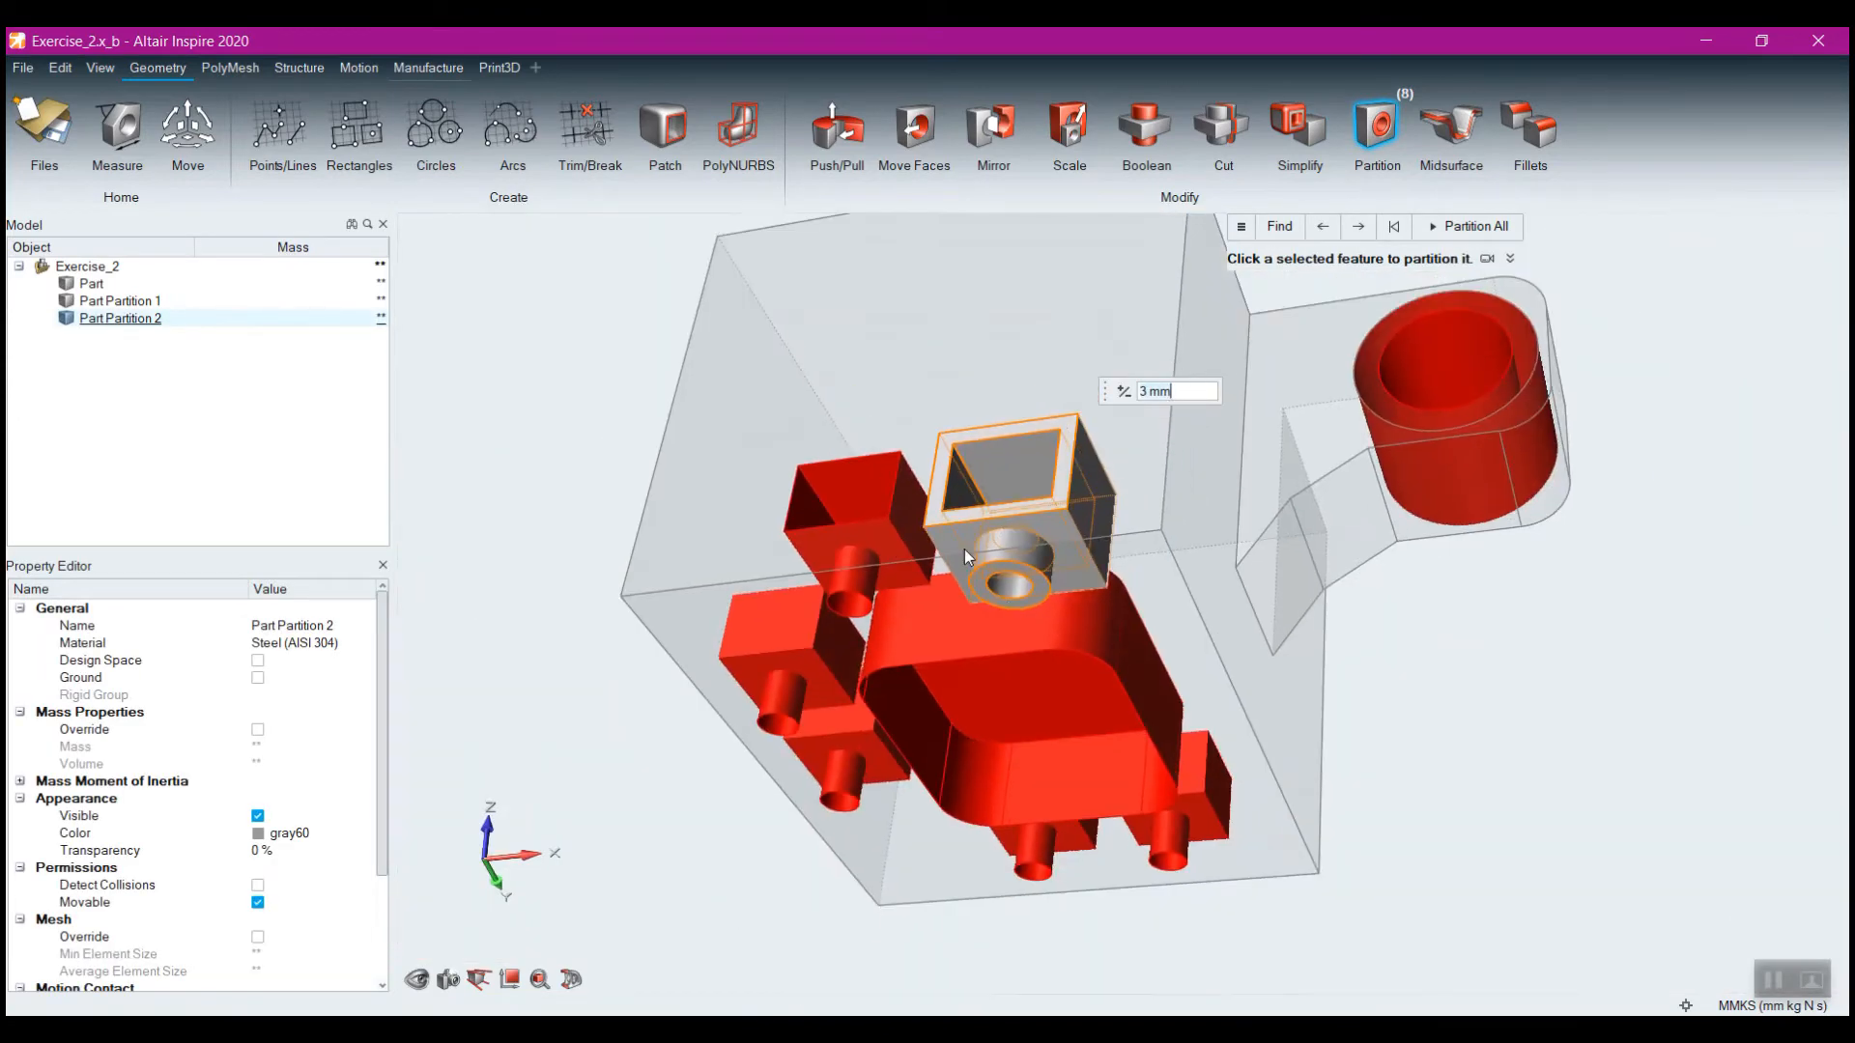
Inspect the partition around the bolt hole and its pocket from several sides, and undo that partition
middle_drag(972, 473, 986, 601)
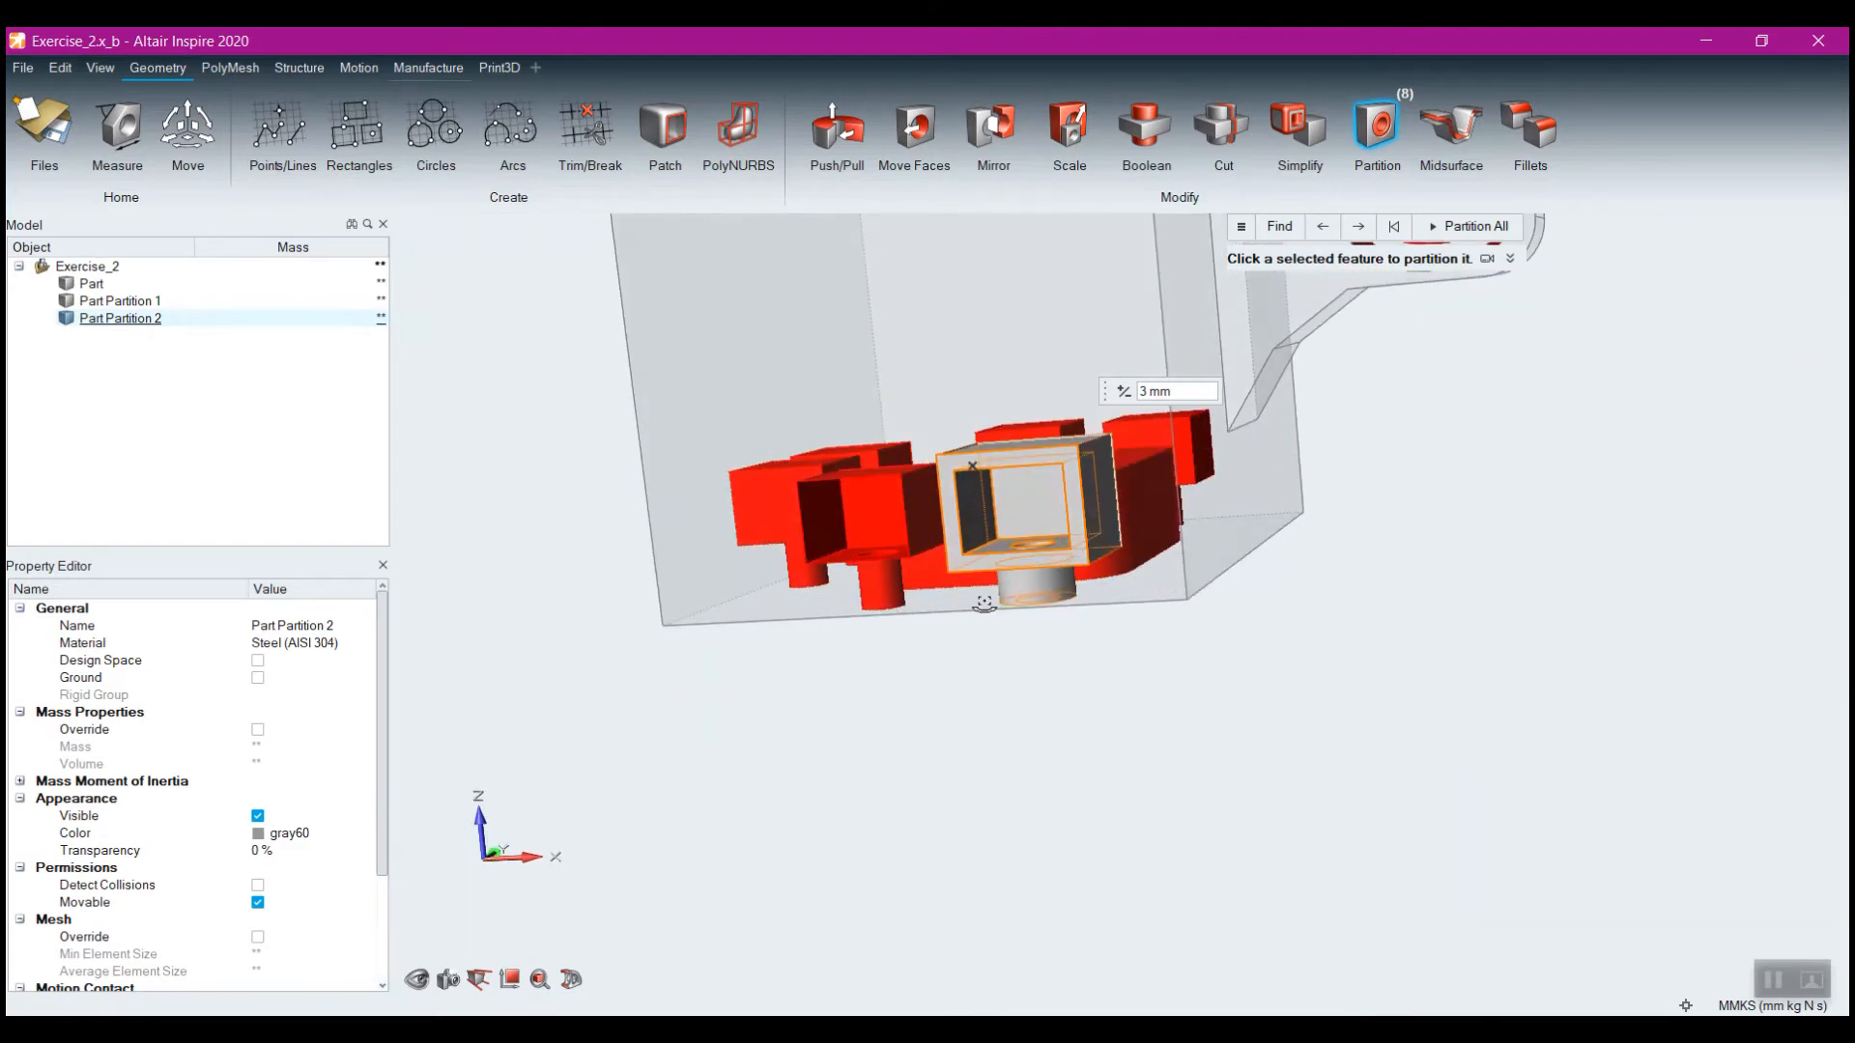
right_click(1087, 705)
middle_drag(1007, 706, 1007, 612)
click(1031, 557)
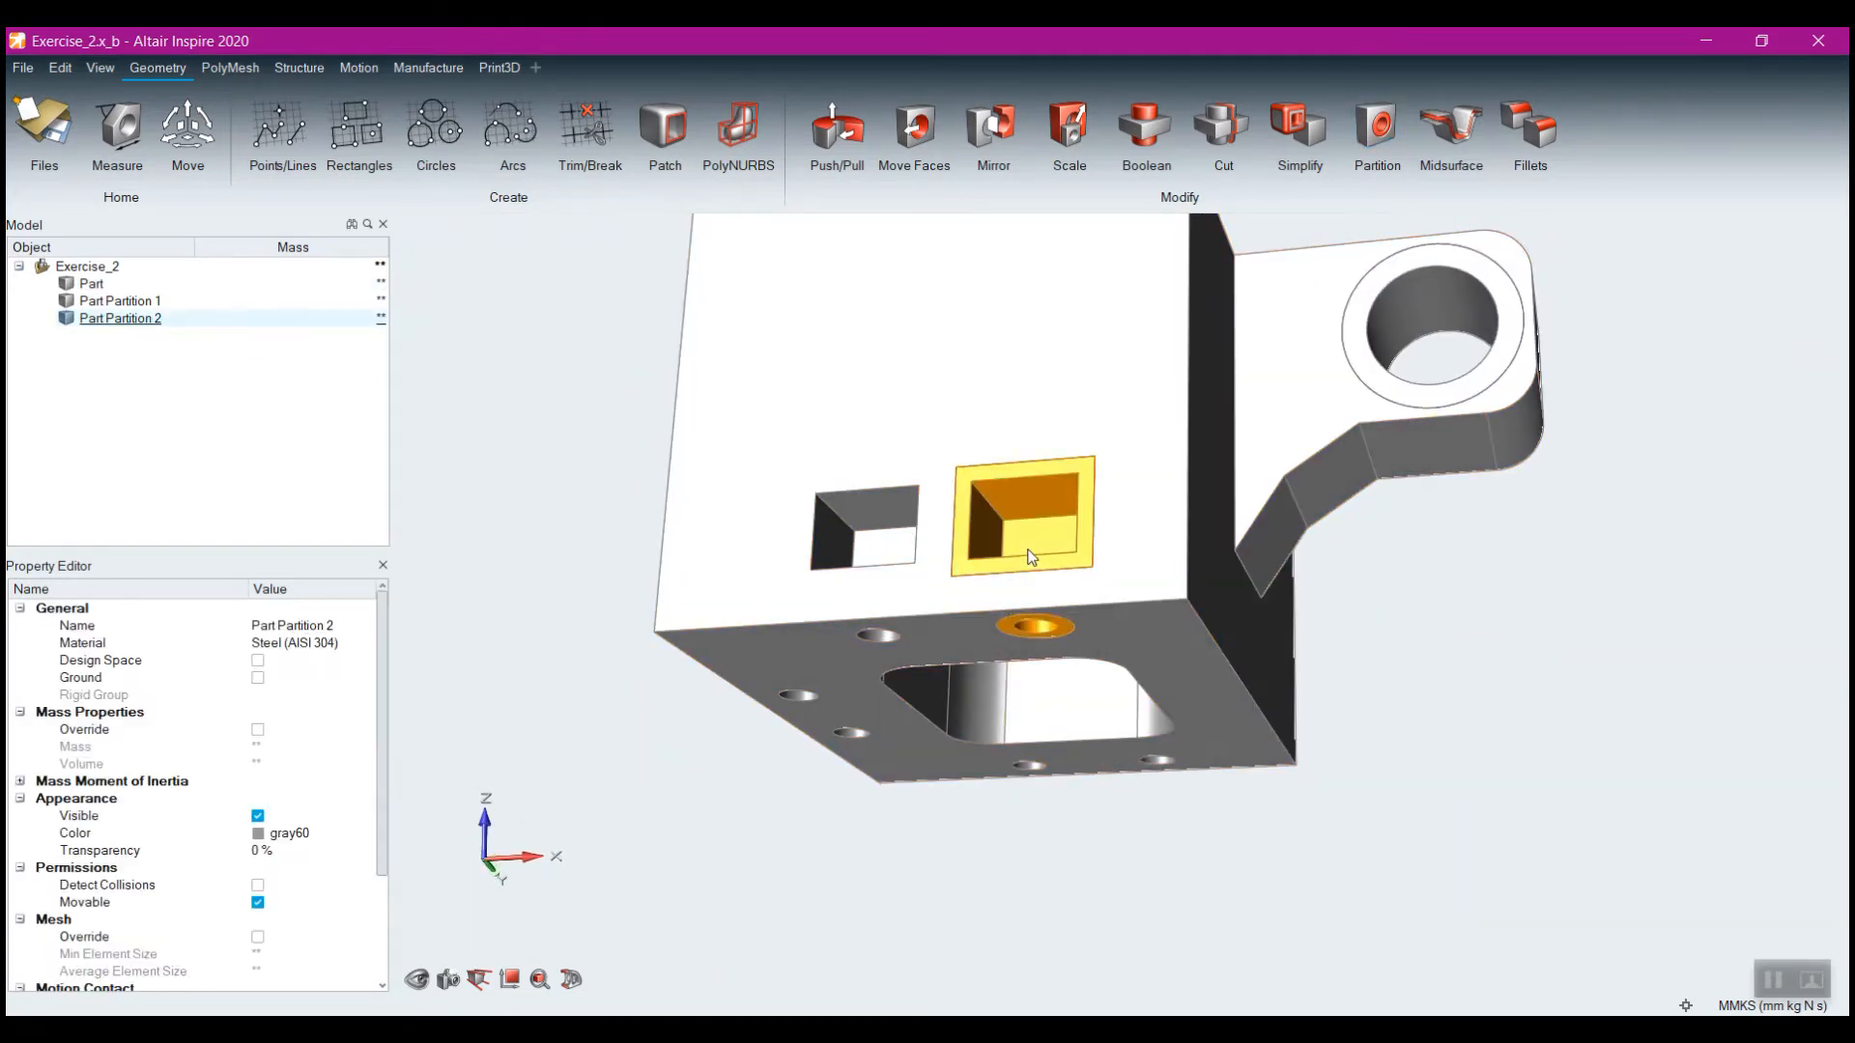
right_drag(1031, 557, 1030, 670)
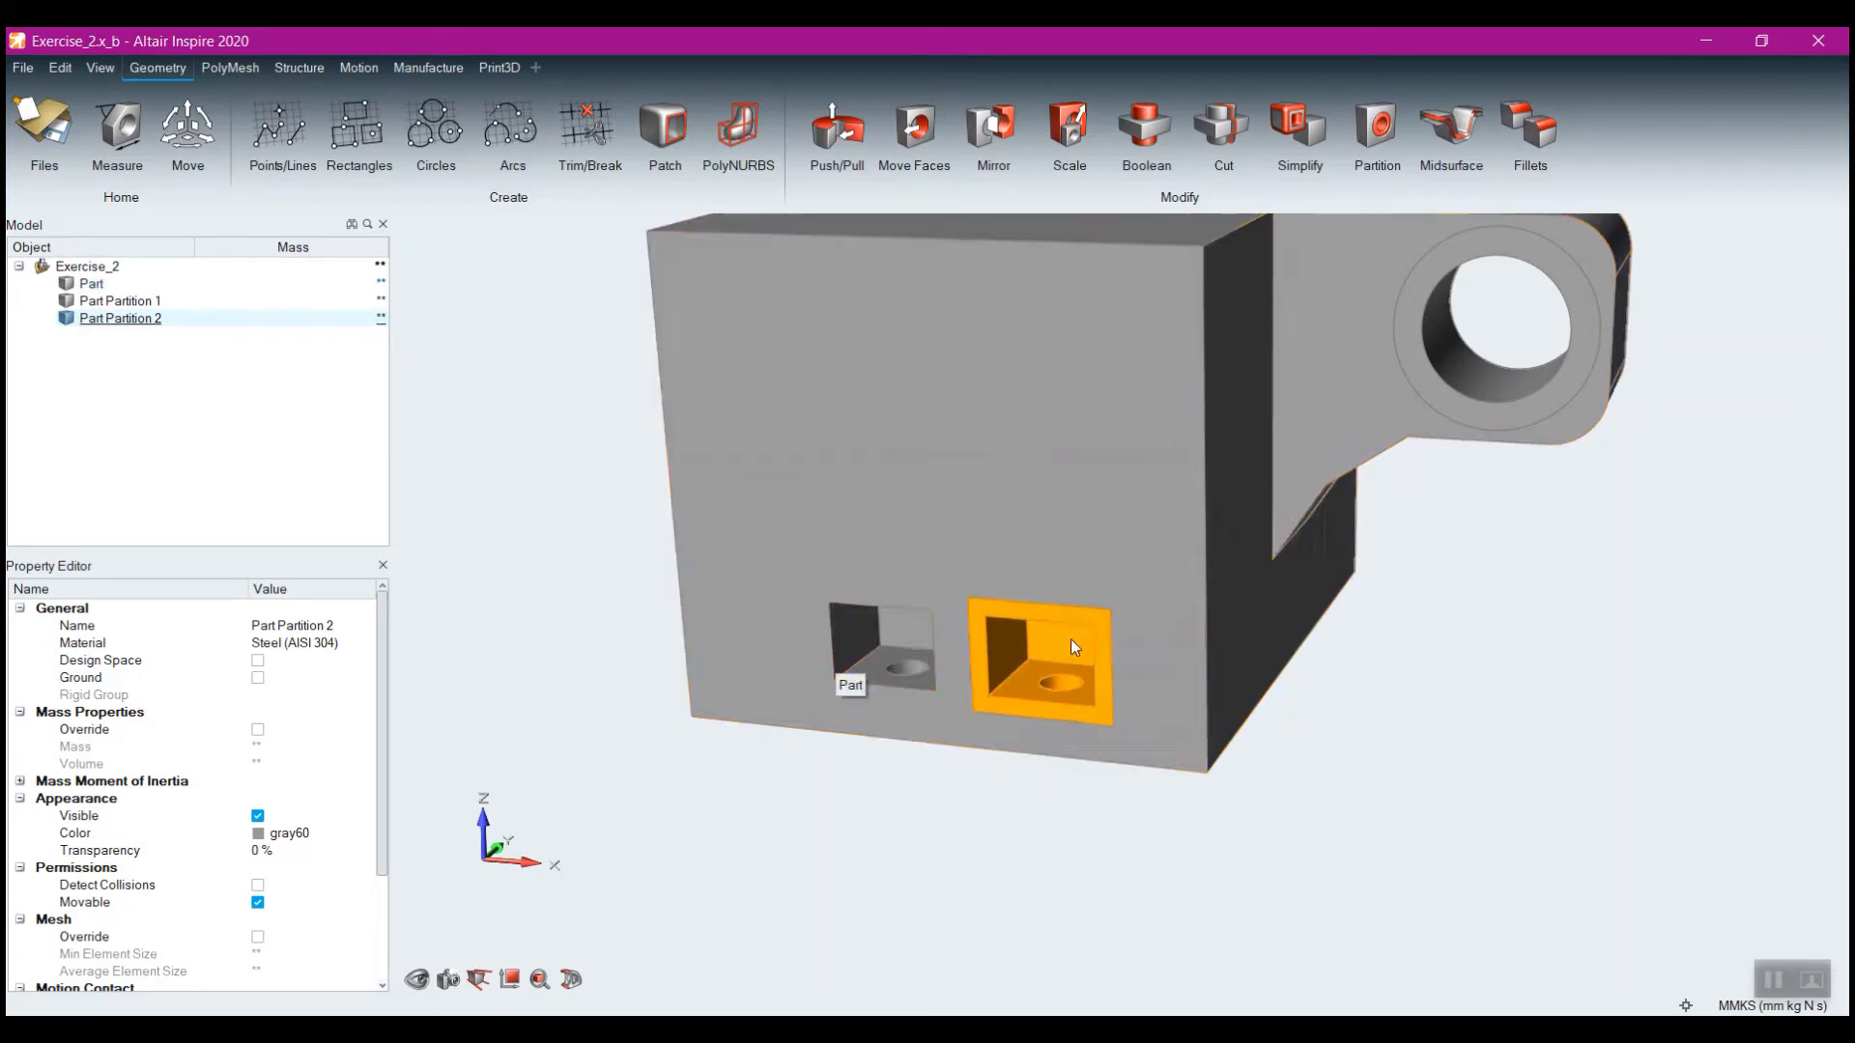
click(60, 68)
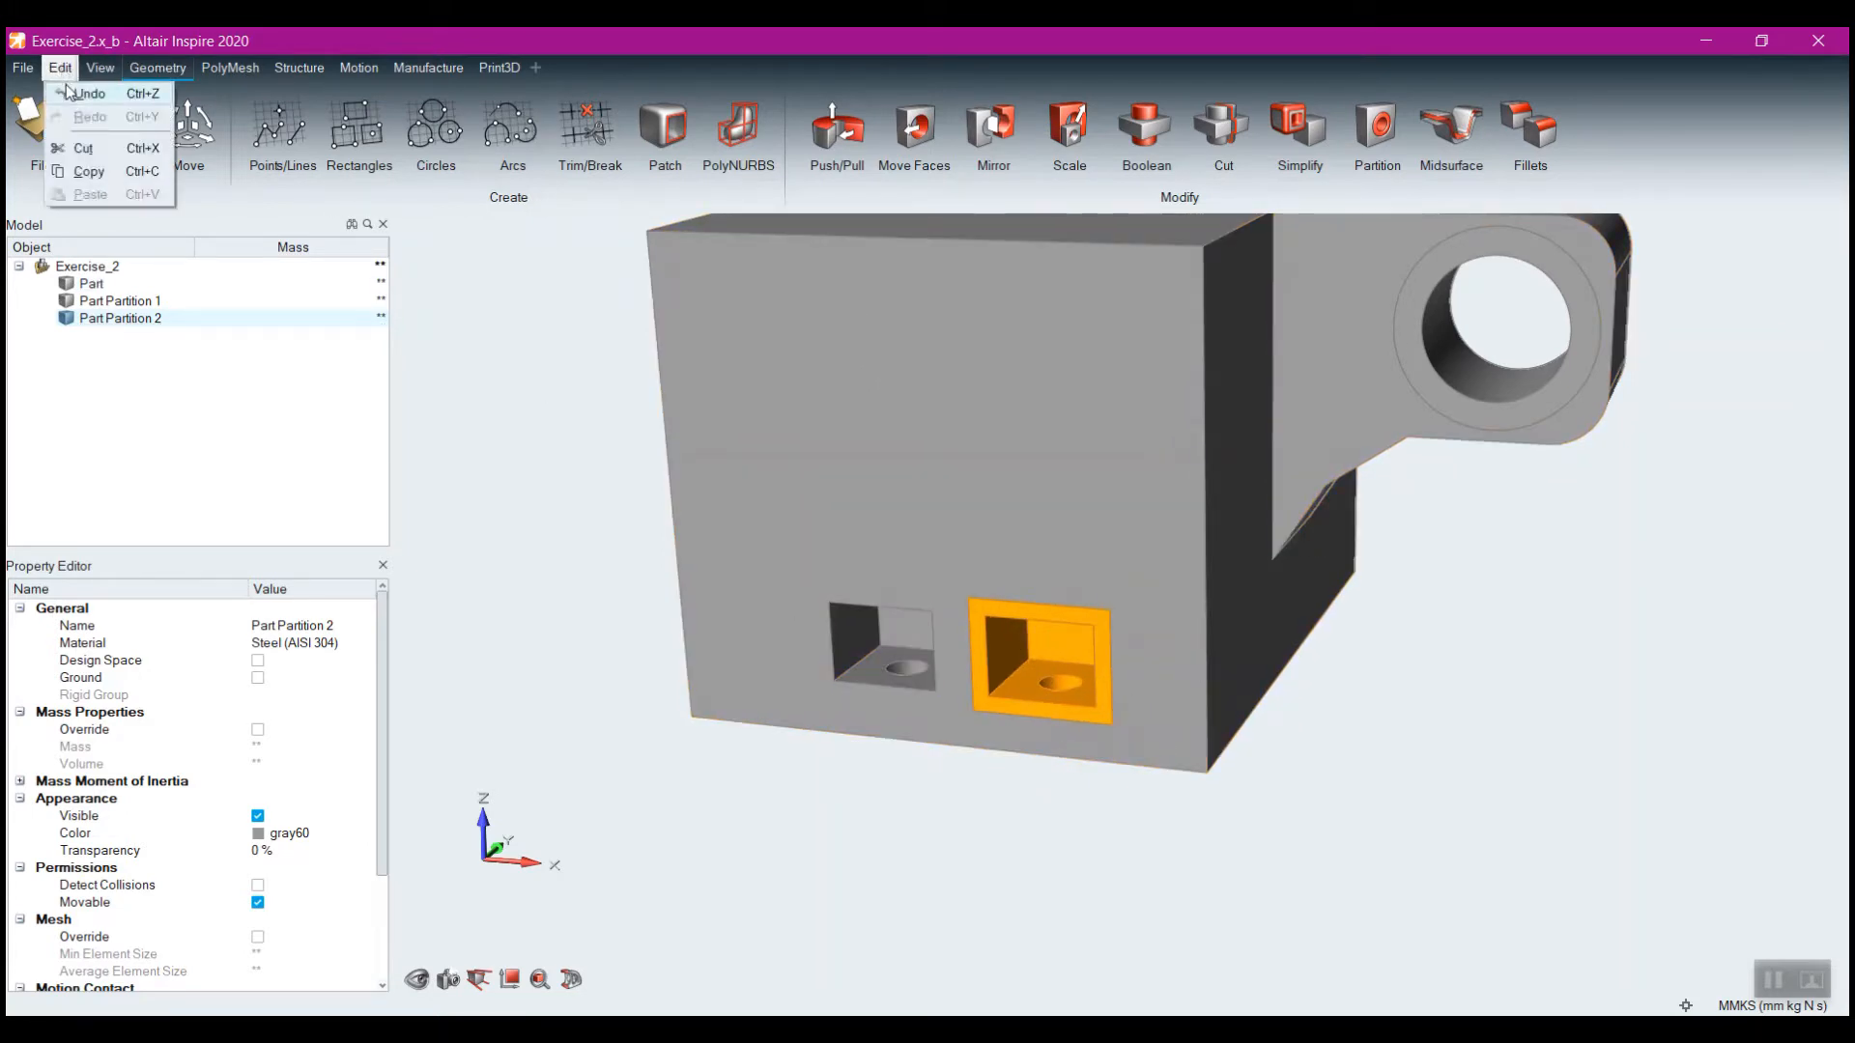
click(85, 94)
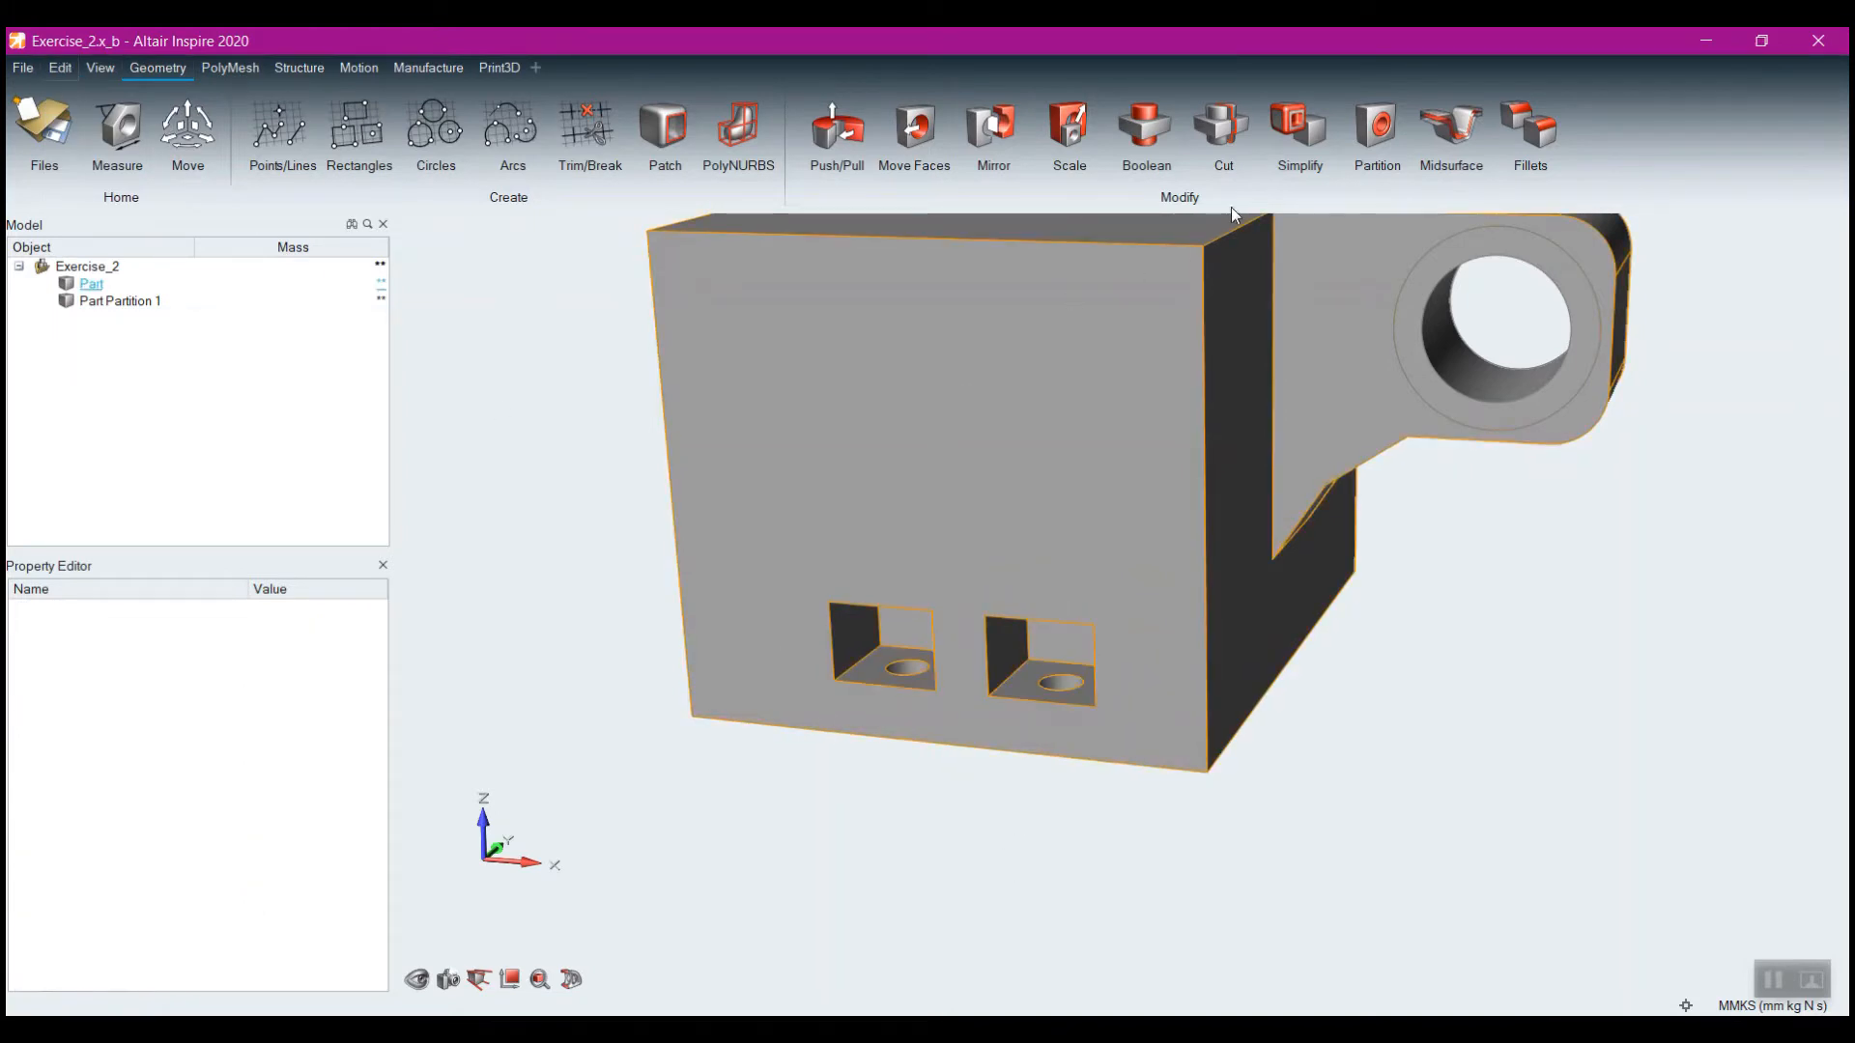
Partition the two front bolt holes with 3 mm thick rings, excluding the pocket floors from the selected features
click(1378, 128)
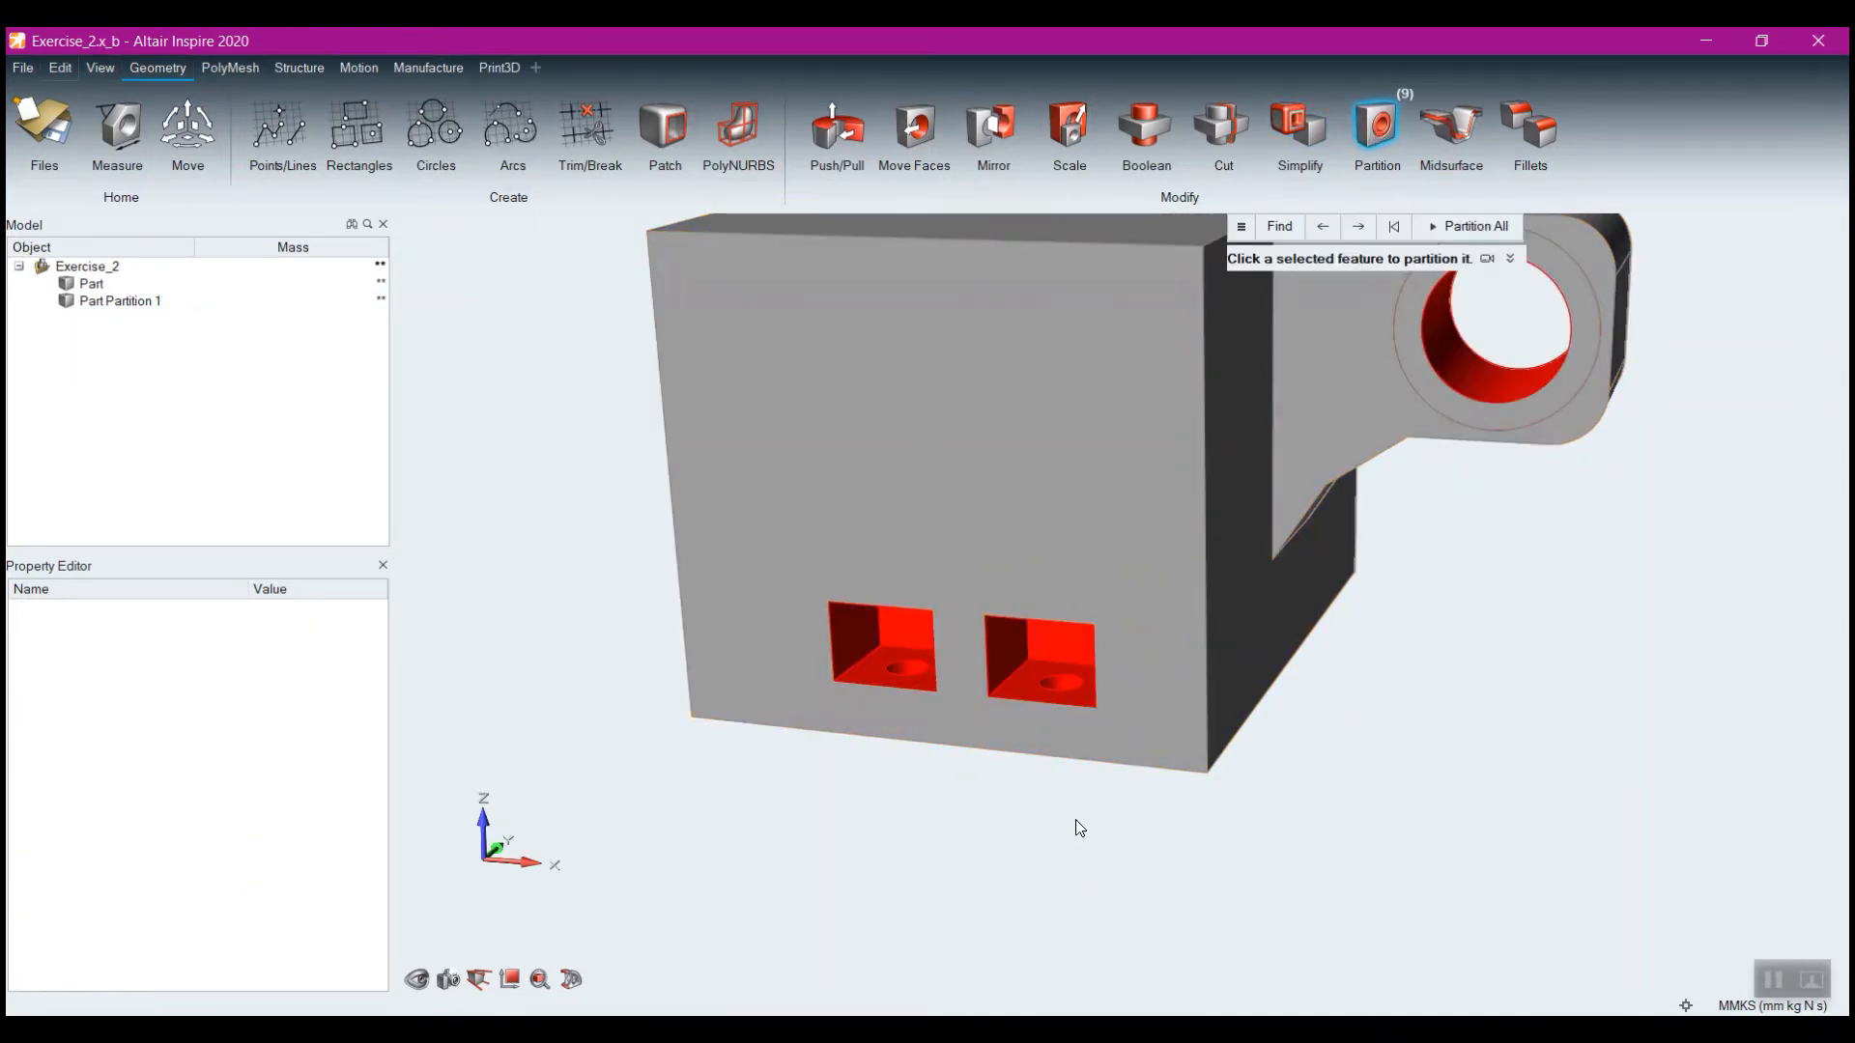
scroll(1080, 828, up, 5)
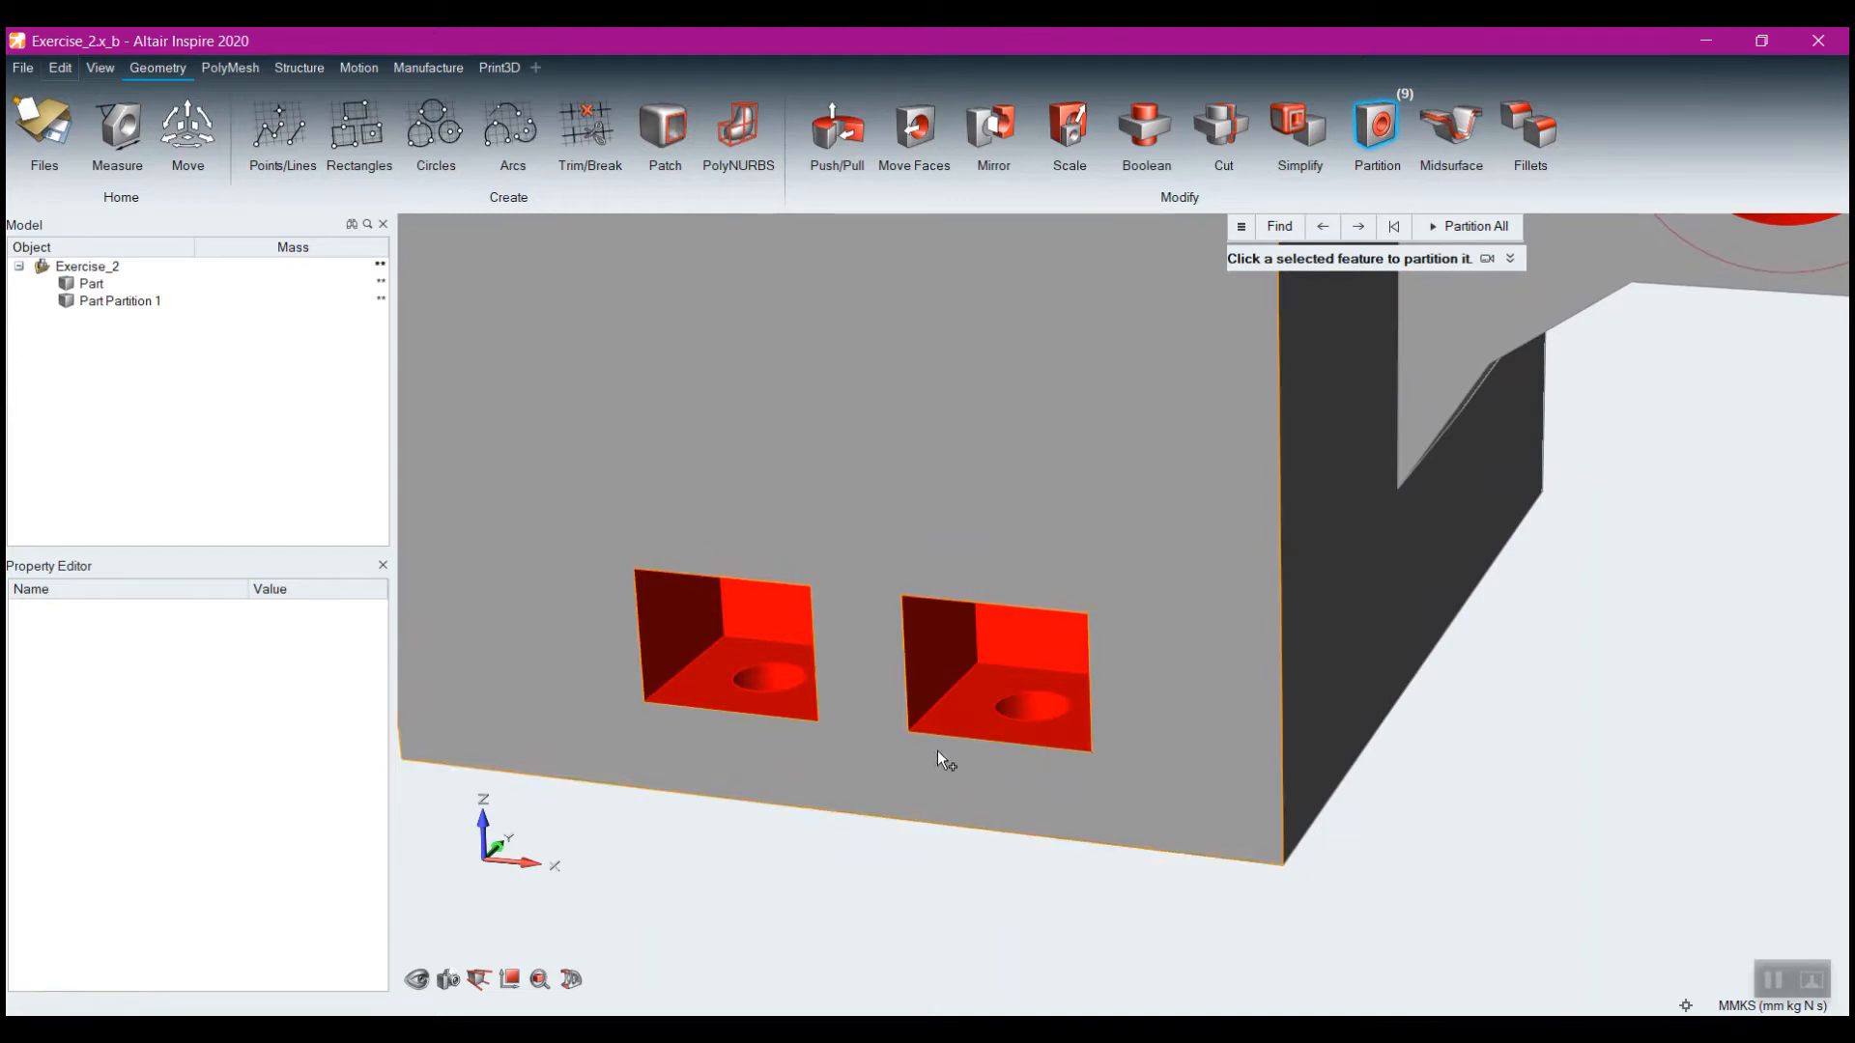
click(968, 711)
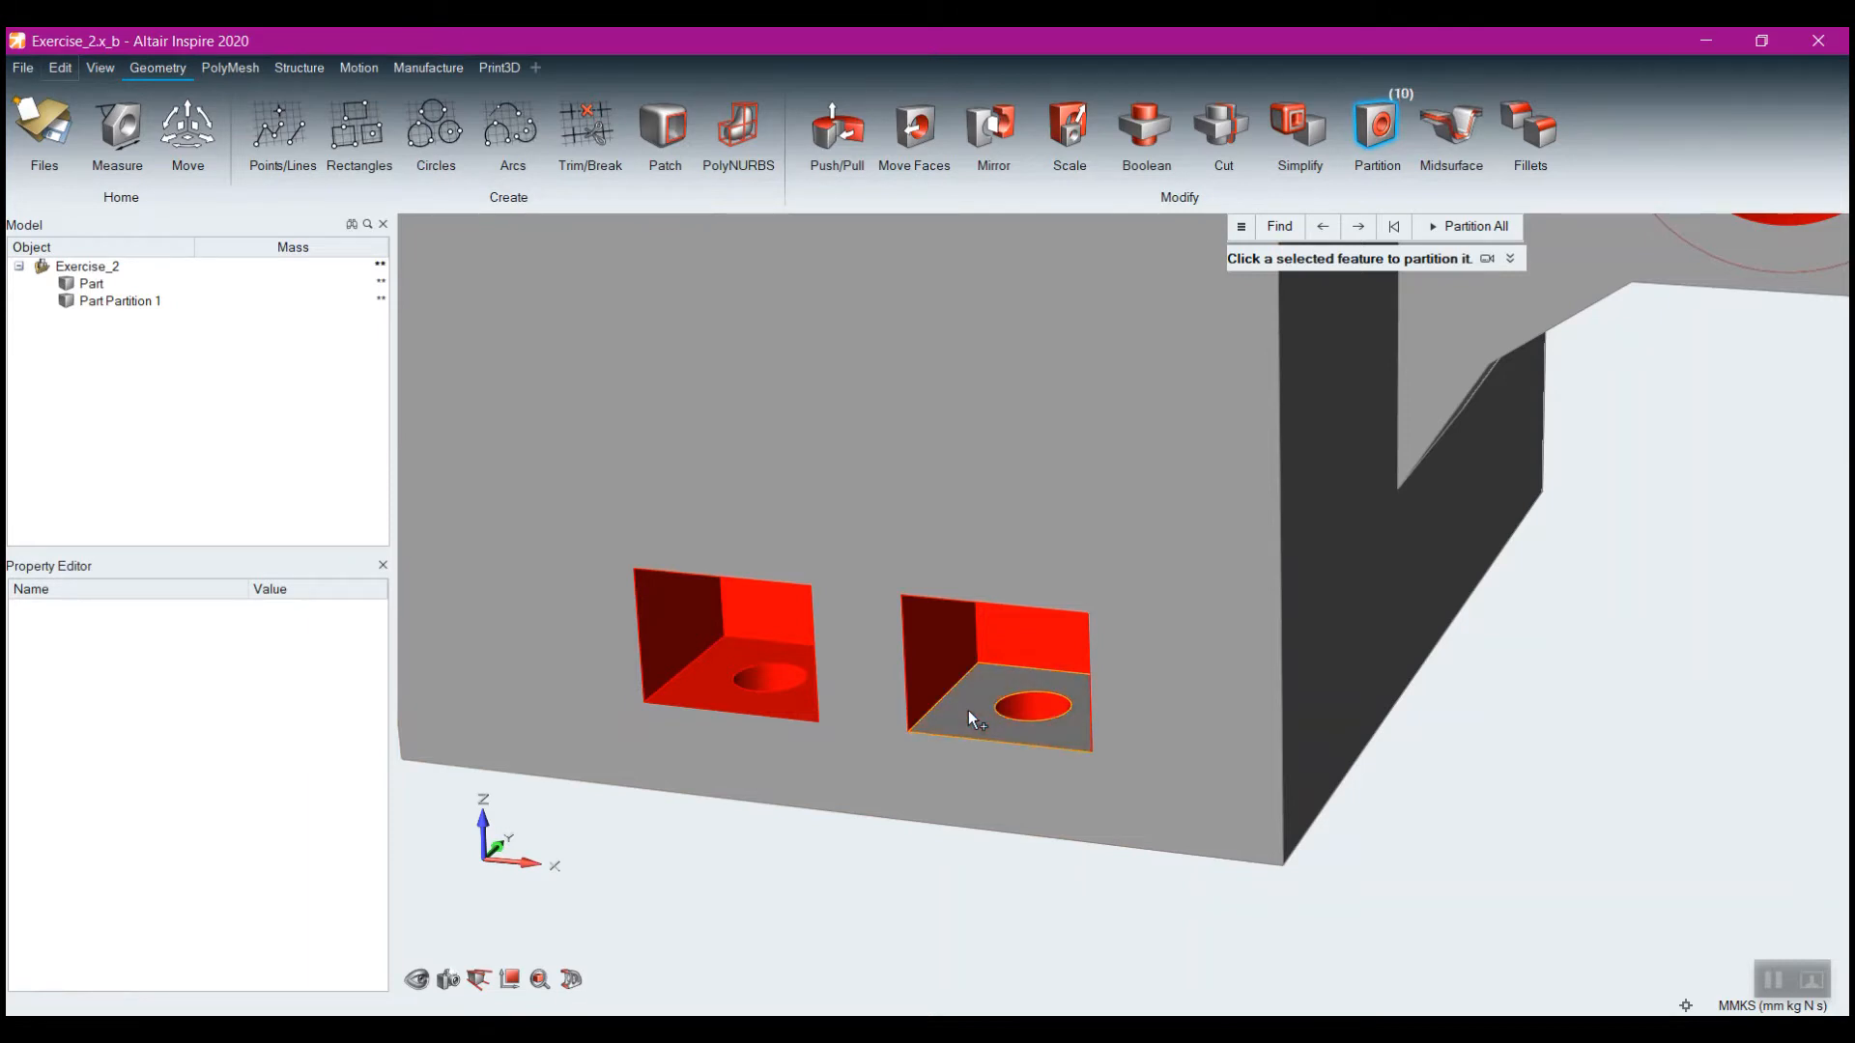
click(798, 706)
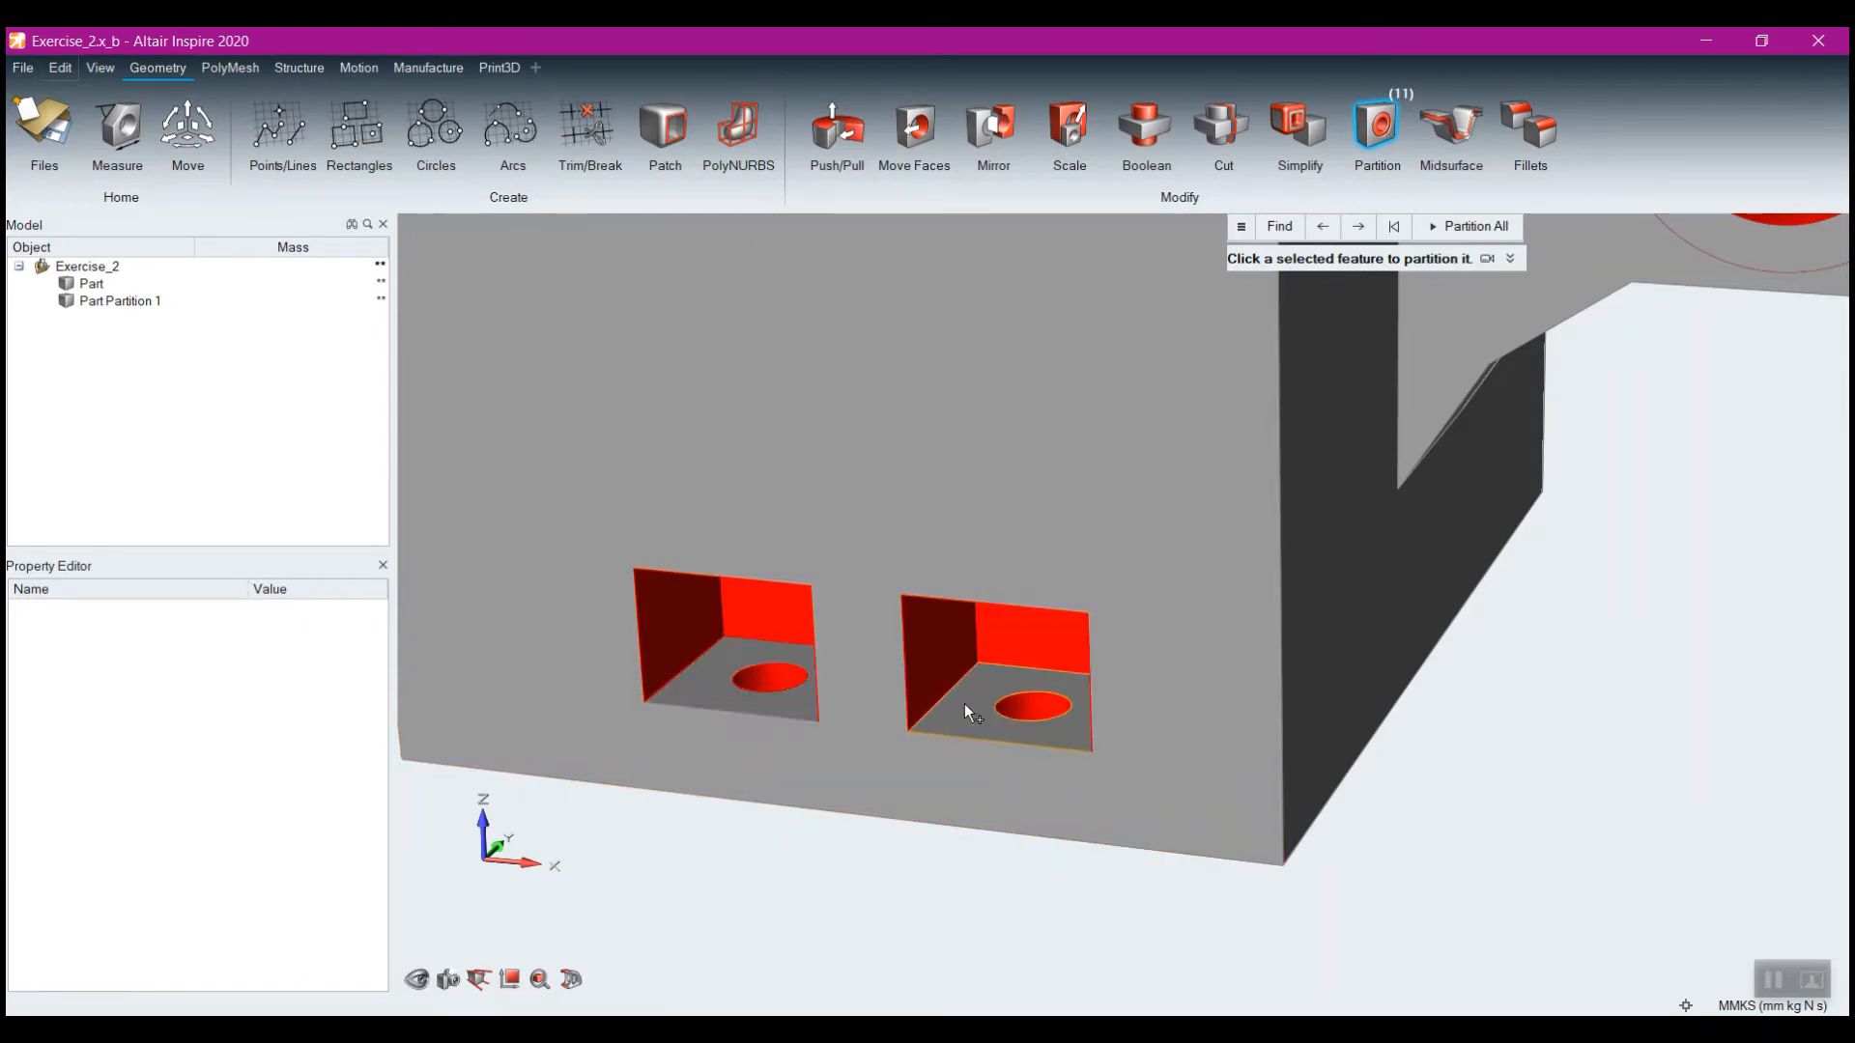
click(1033, 710)
click(778, 715)
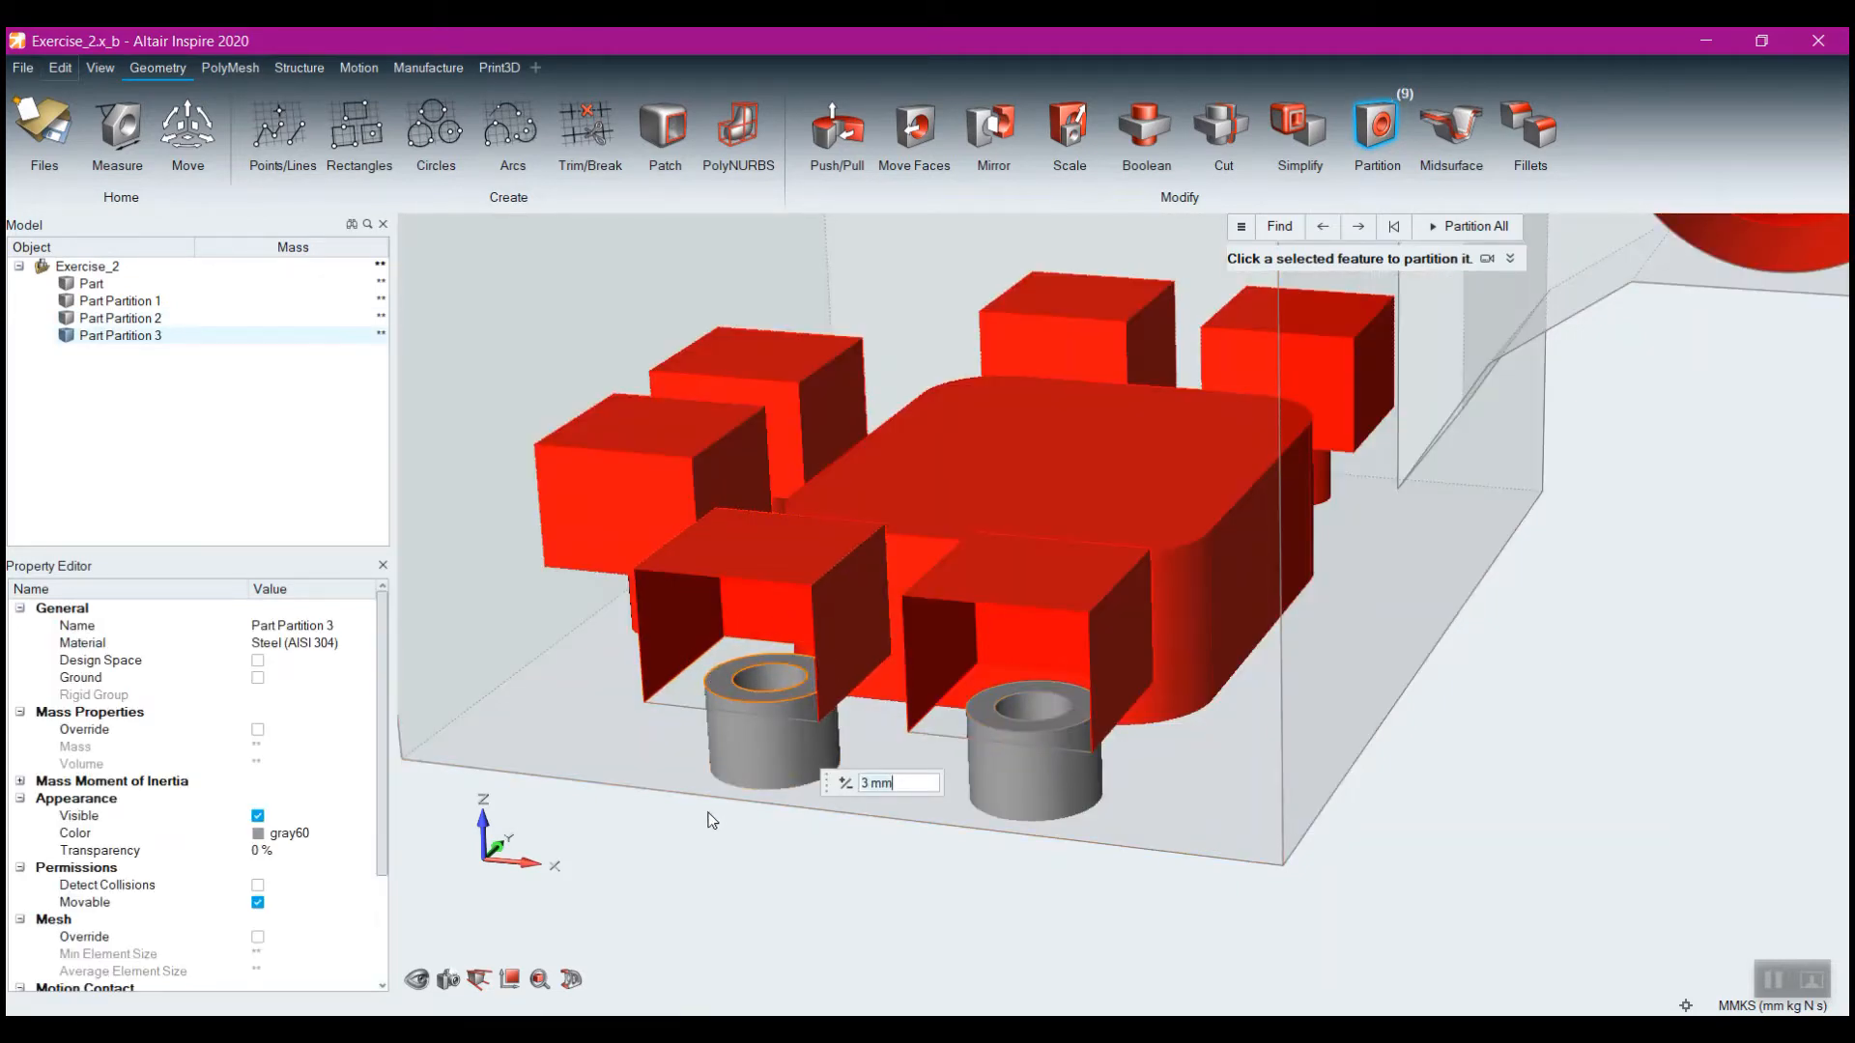
Exclude the pocket floors on the adjacent side face and partition its two bolt holes with 3 mm thick rings
right_drag(698, 833, 882, 395)
middle_drag(882, 395, 936, 394)
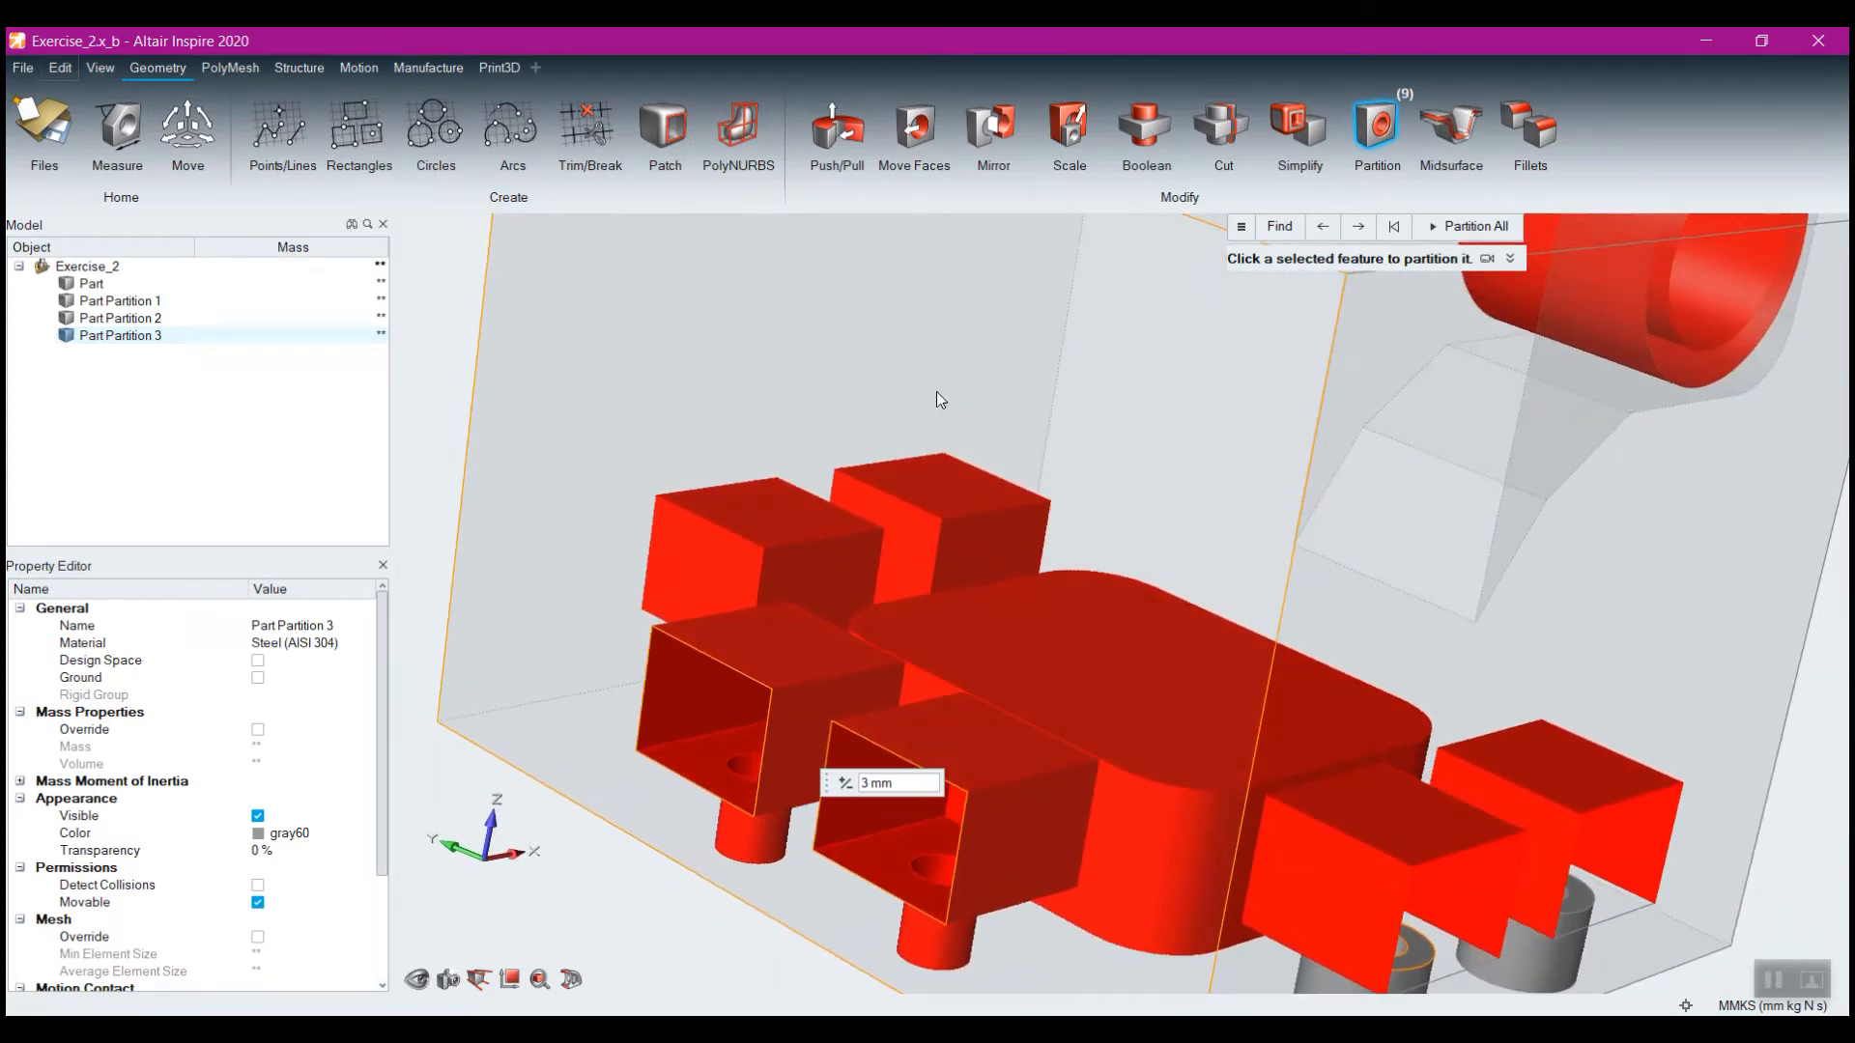
ctrl+click(878, 850)
click(710, 749)
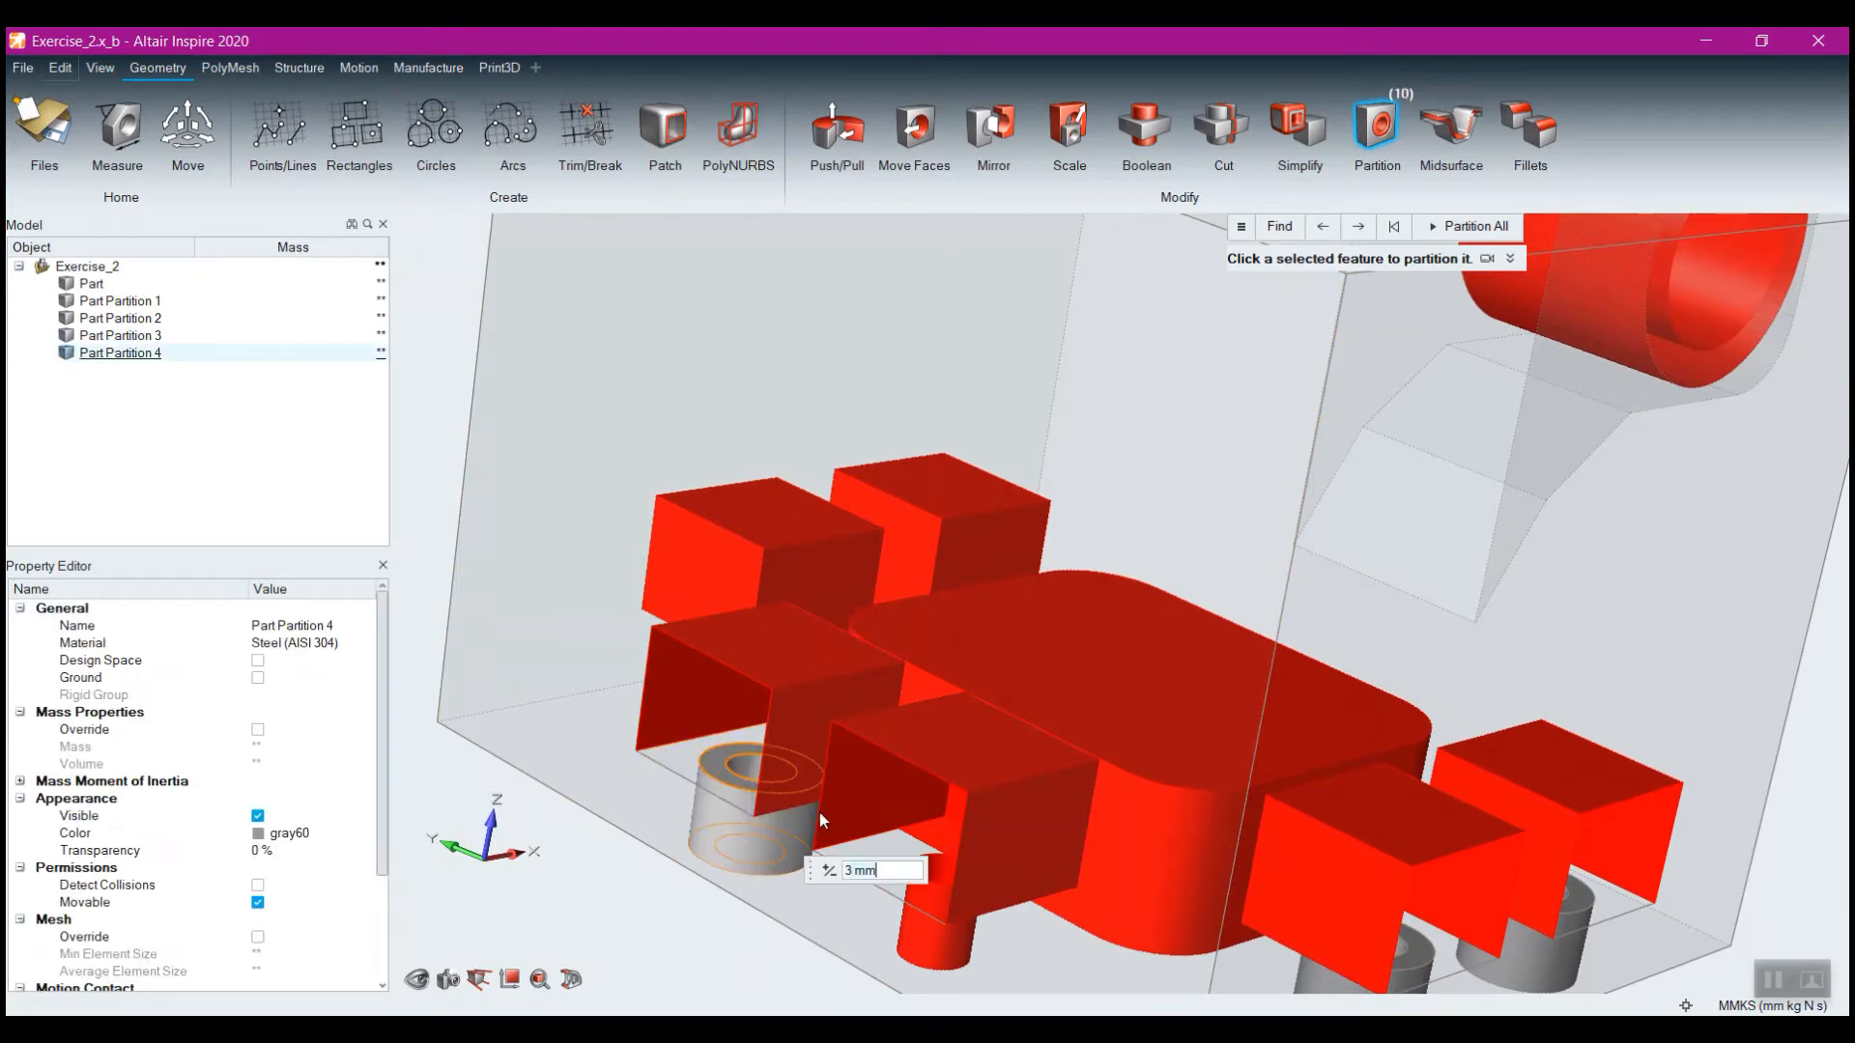
click(944, 879)
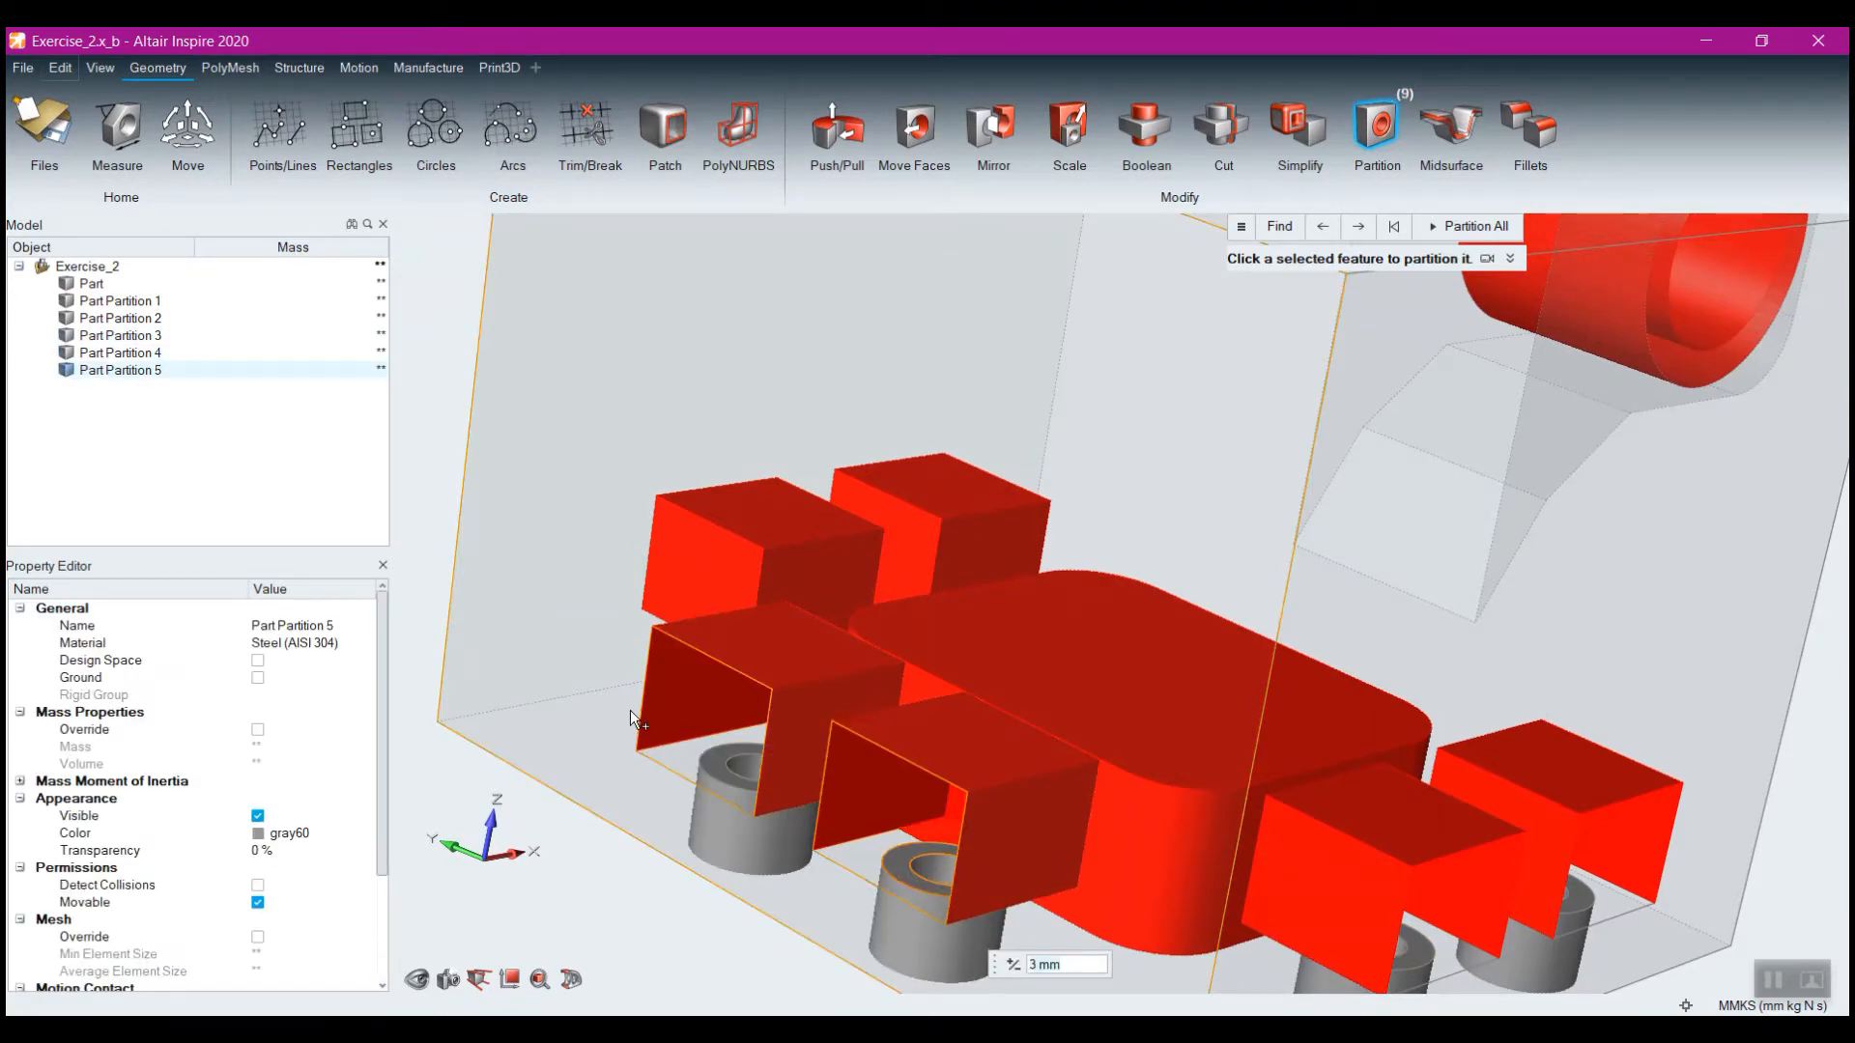
Partition the two bolt holes on the back face with 3 mm thick rings, excluding their pocket floors, and finish partitioning
right_drag(630, 710, 1482, 577)
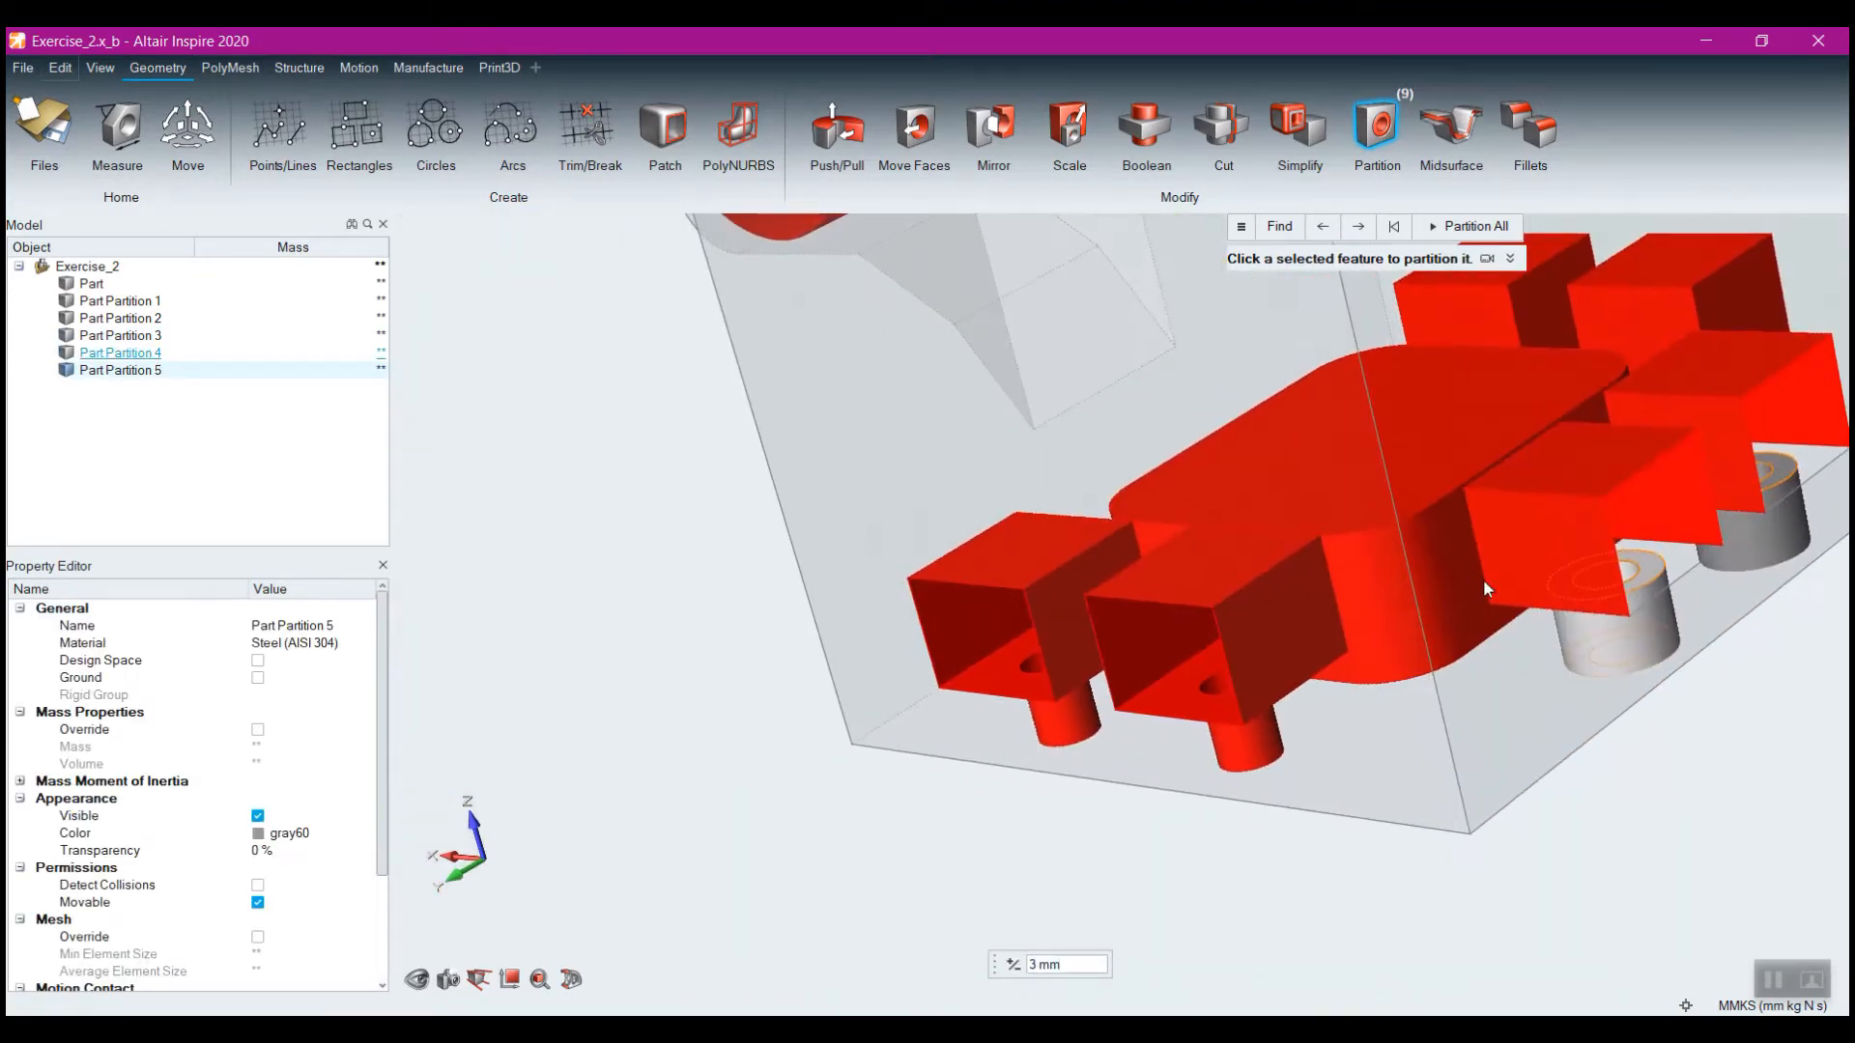
right_drag(951, 623, 1075, 601)
scroll(1040, 674, up, 5)
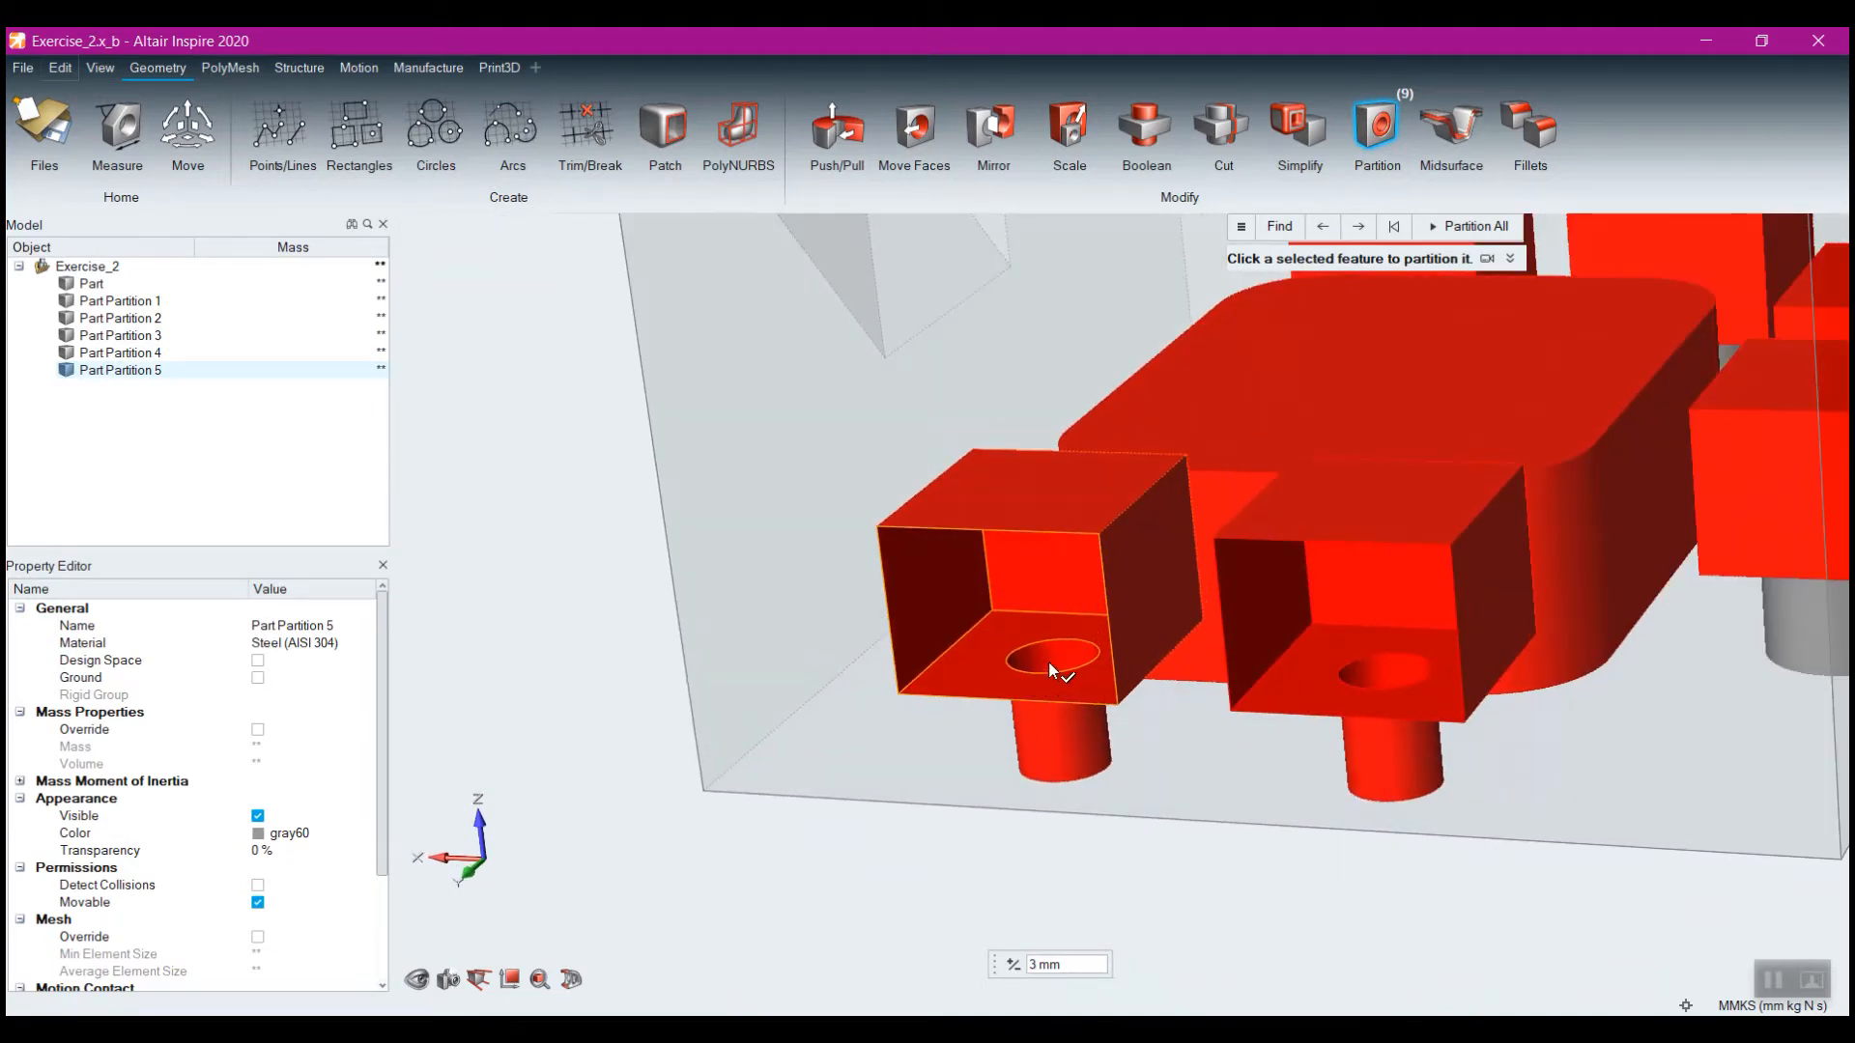
click(1053, 655)
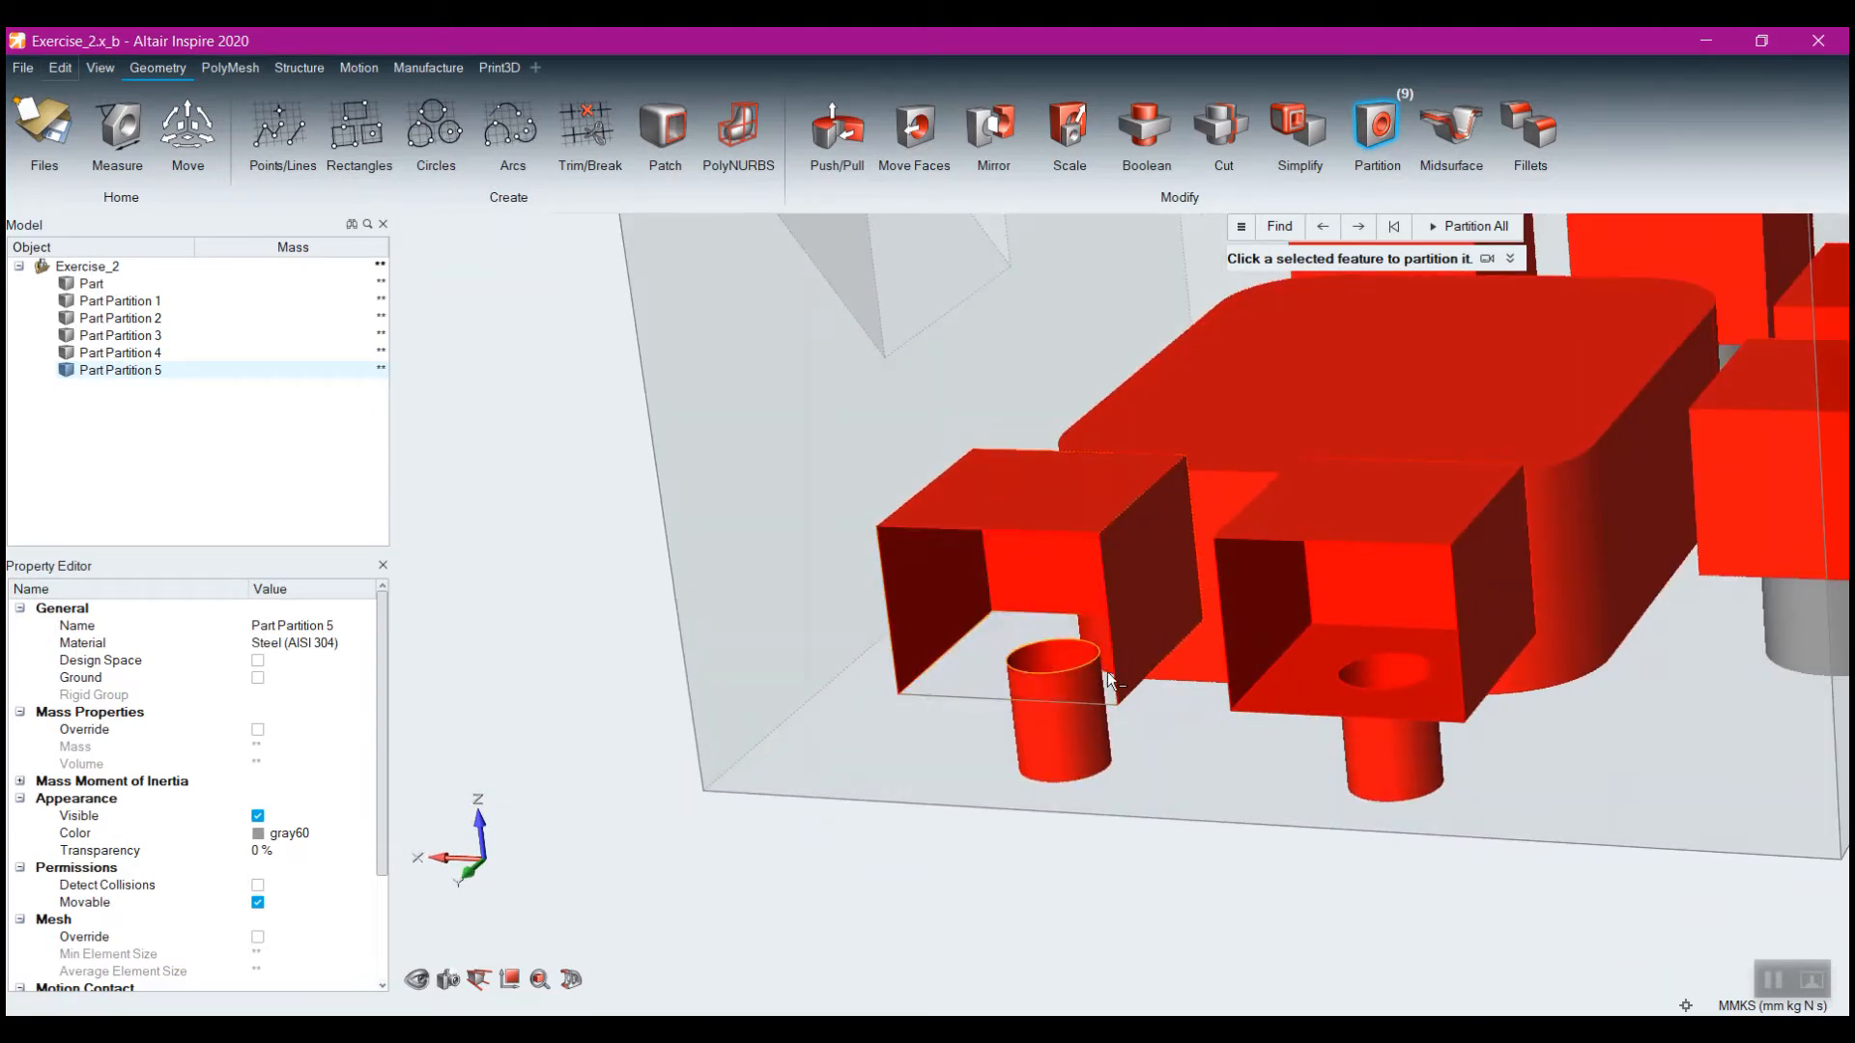
click(1389, 670)
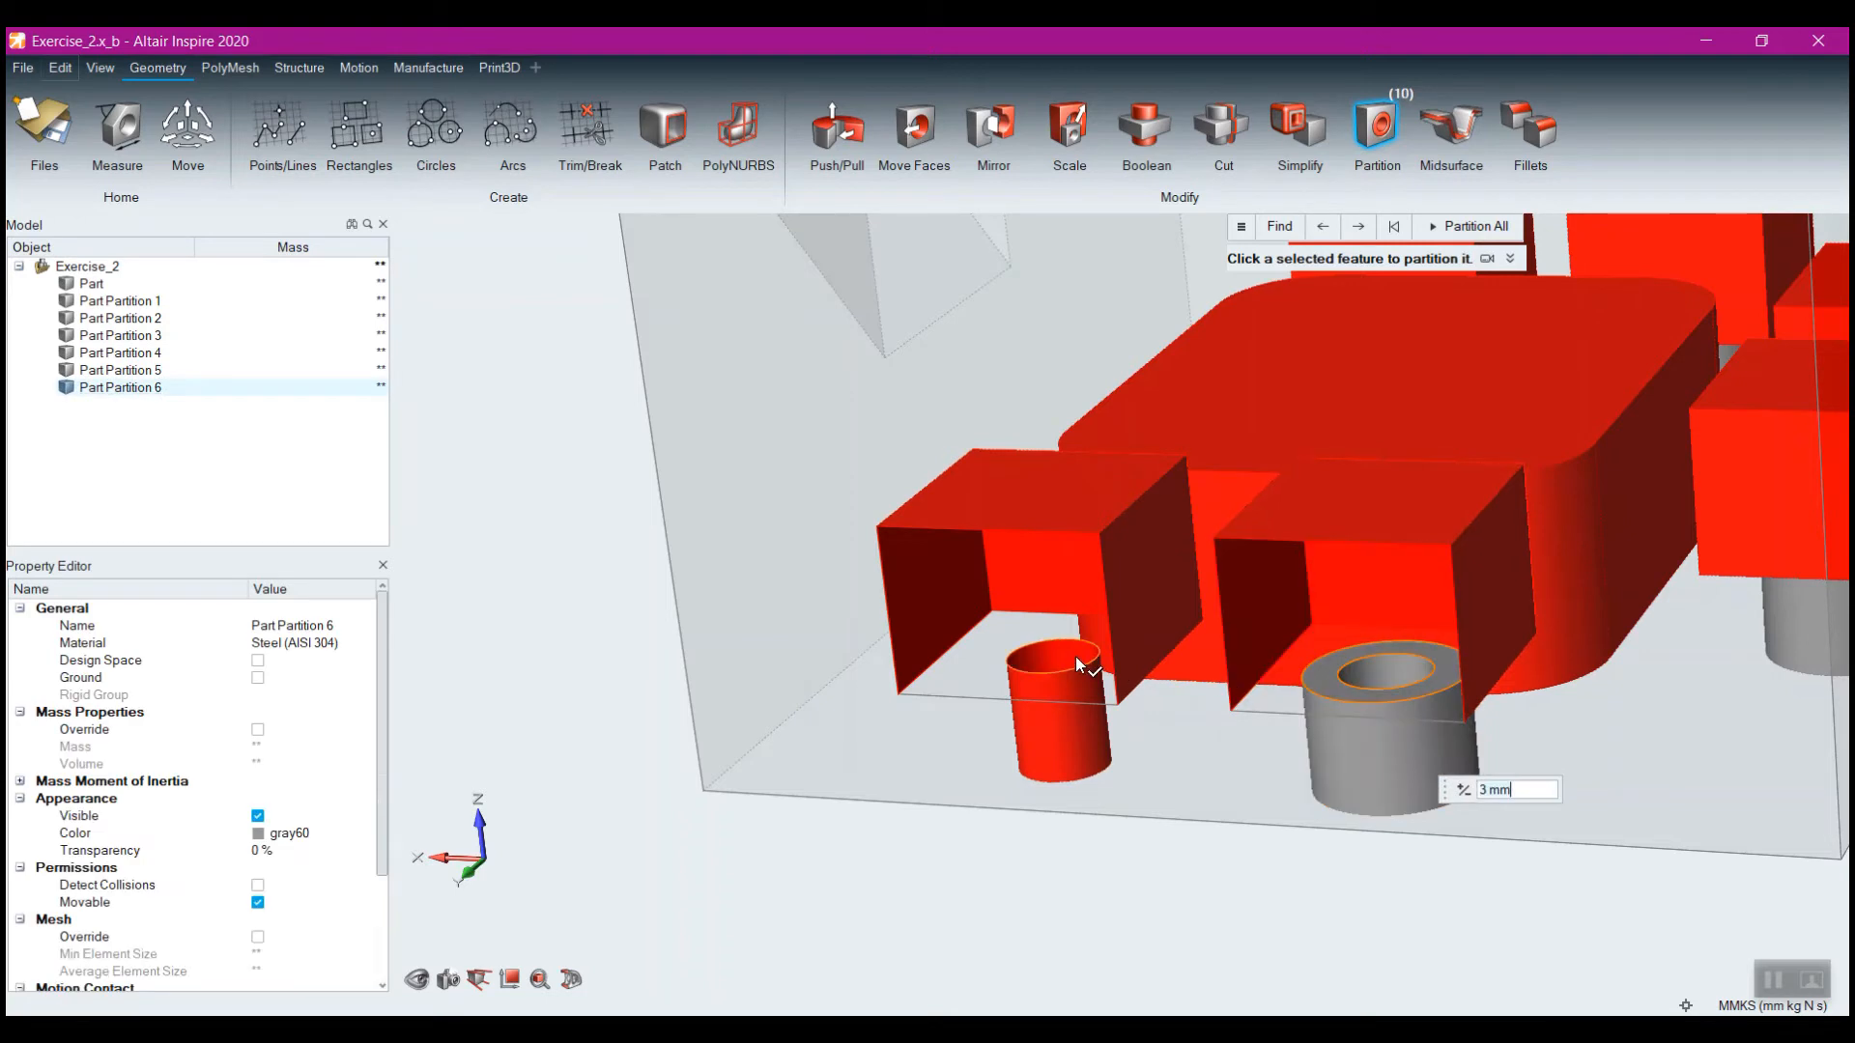
click(1070, 748)
right_drag(1078, 884, 1198, 884)
click(968, 879)
Assign the main body as the design space, leaving the partitioned hole rings out of it
scroll(886, 799, down, 8)
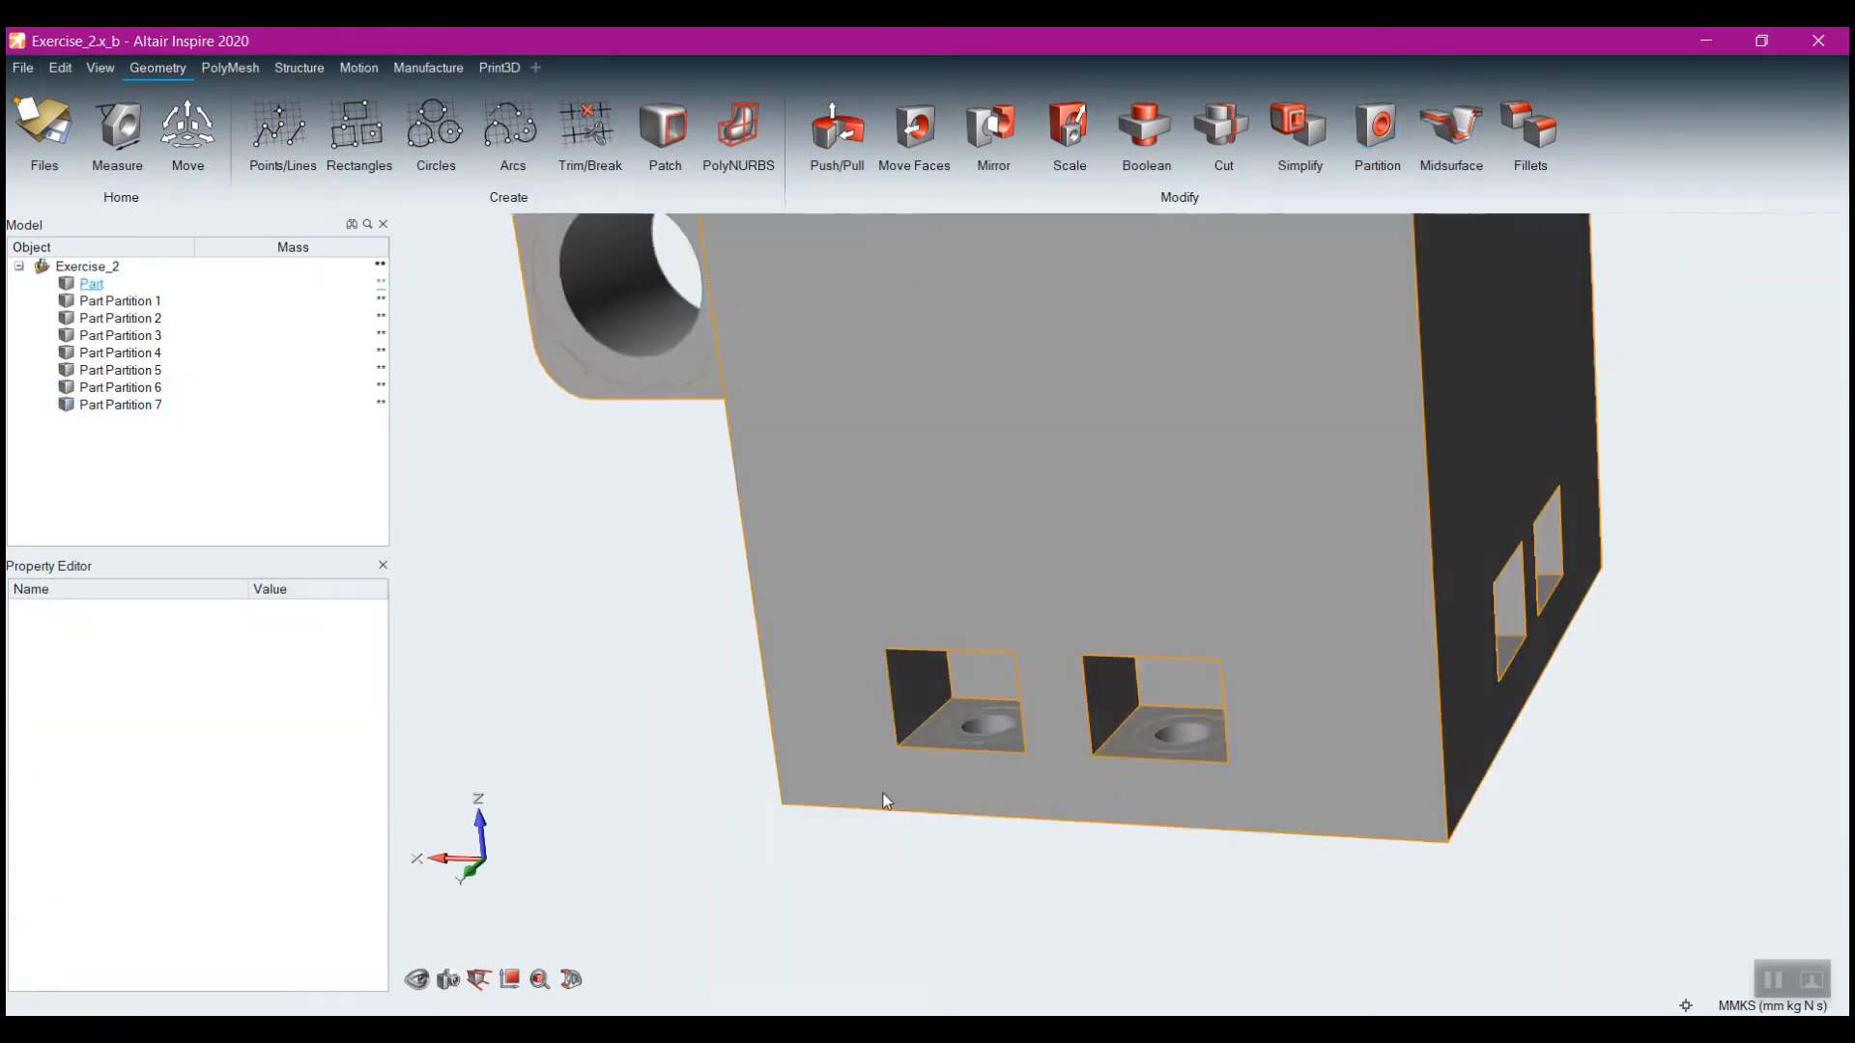
right_drag(894, 802, 840, 736)
click(908, 692)
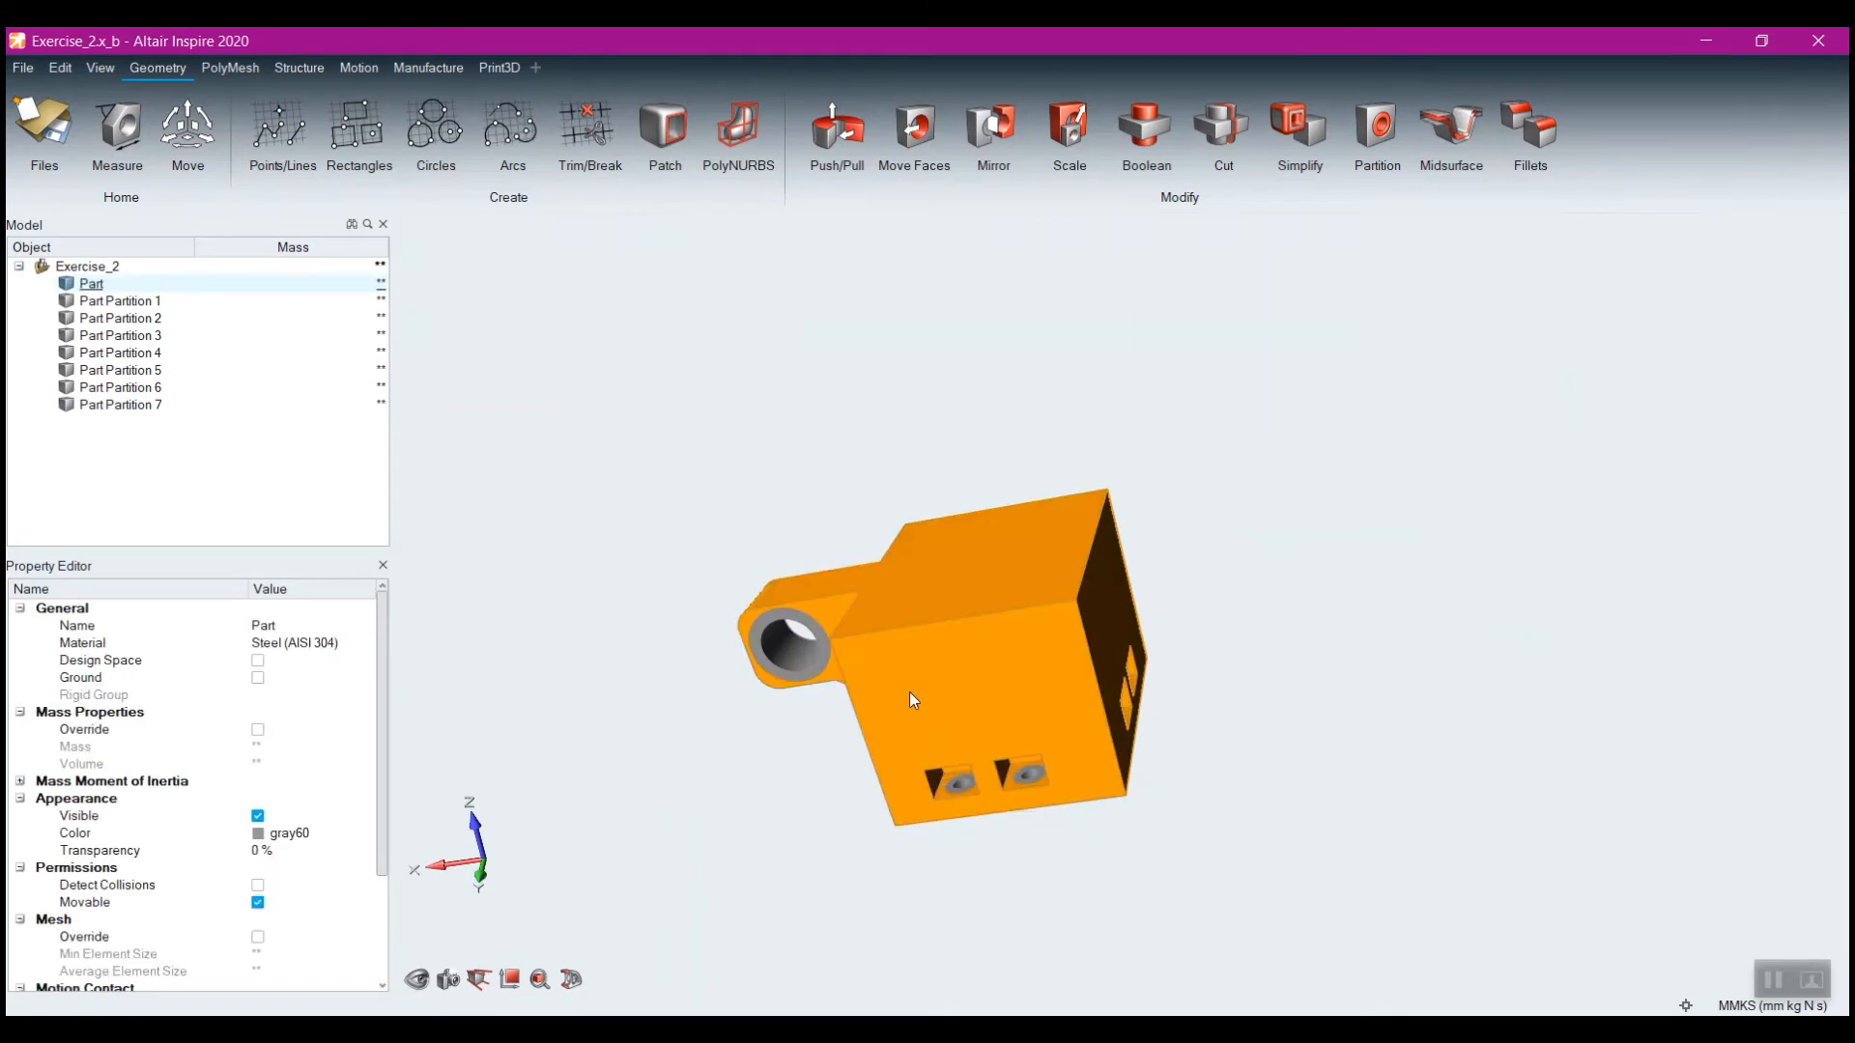
right_click(914, 688)
click(937, 216)
right_drag(1330, 692, 1176, 765)
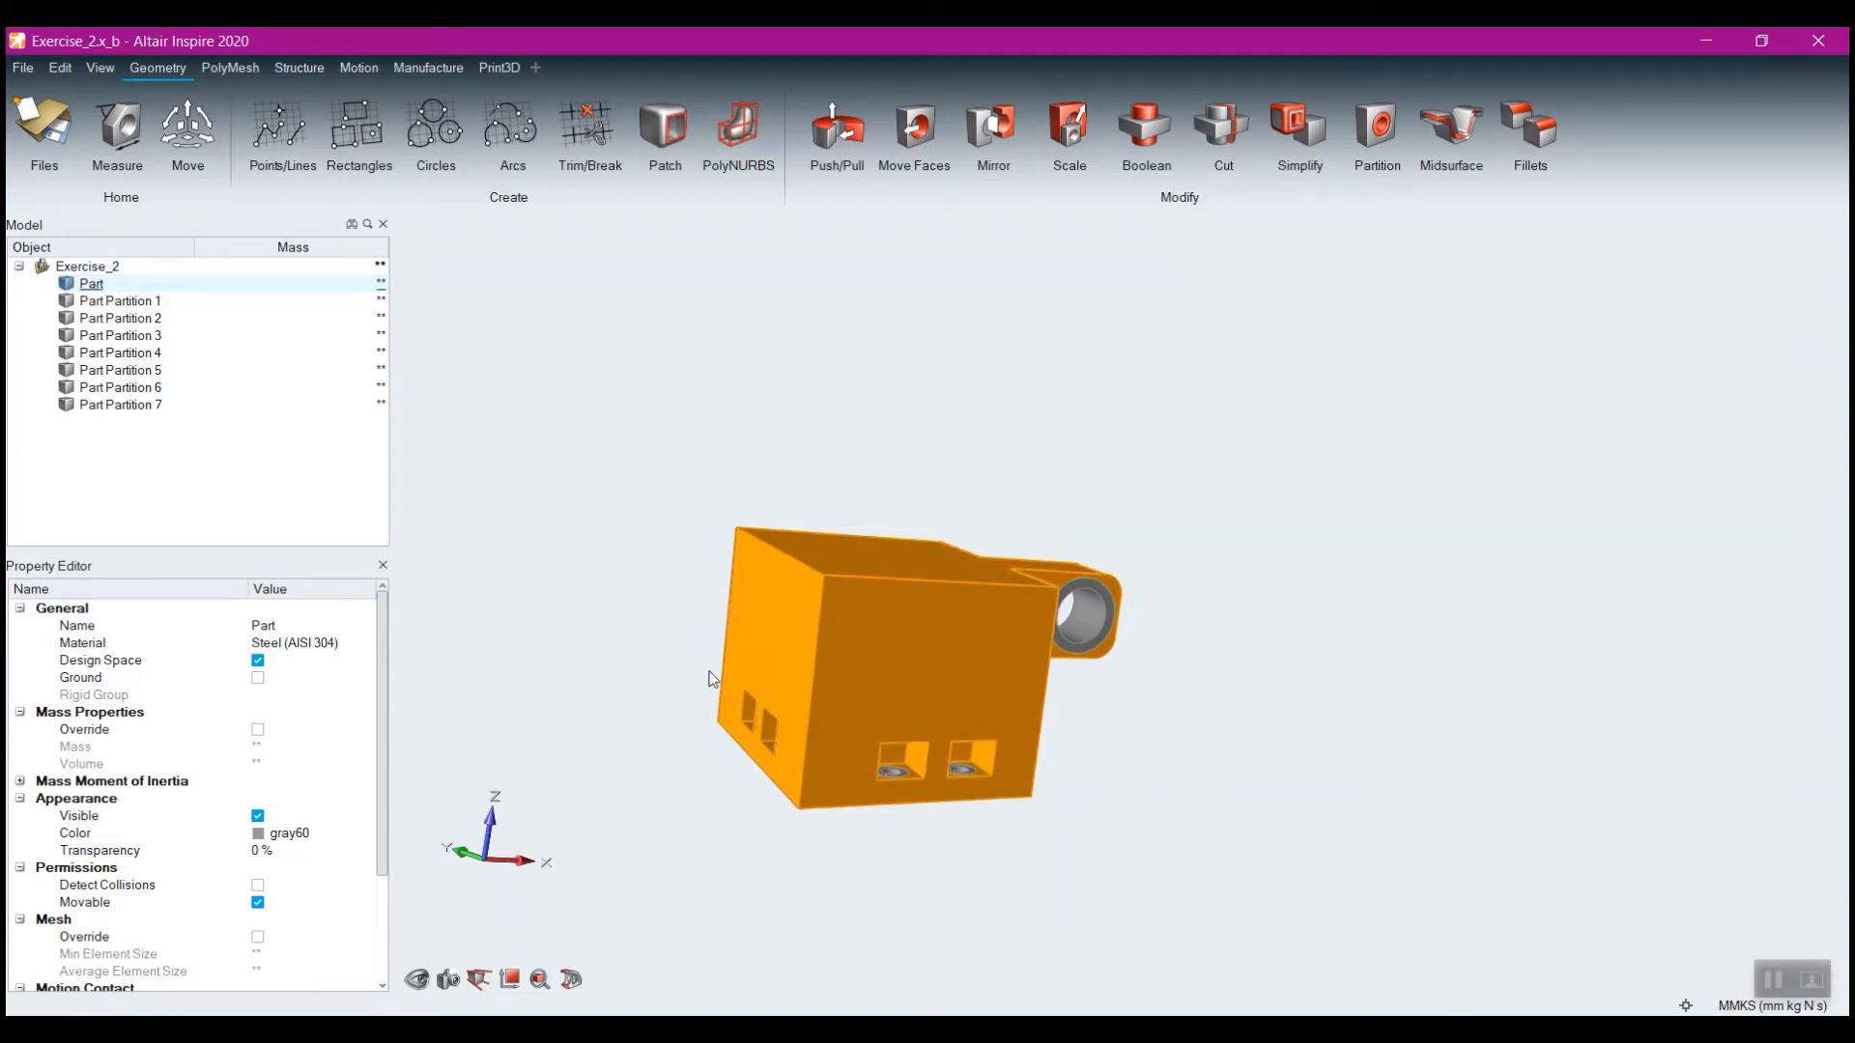
scroll(854, 576, up, 5)
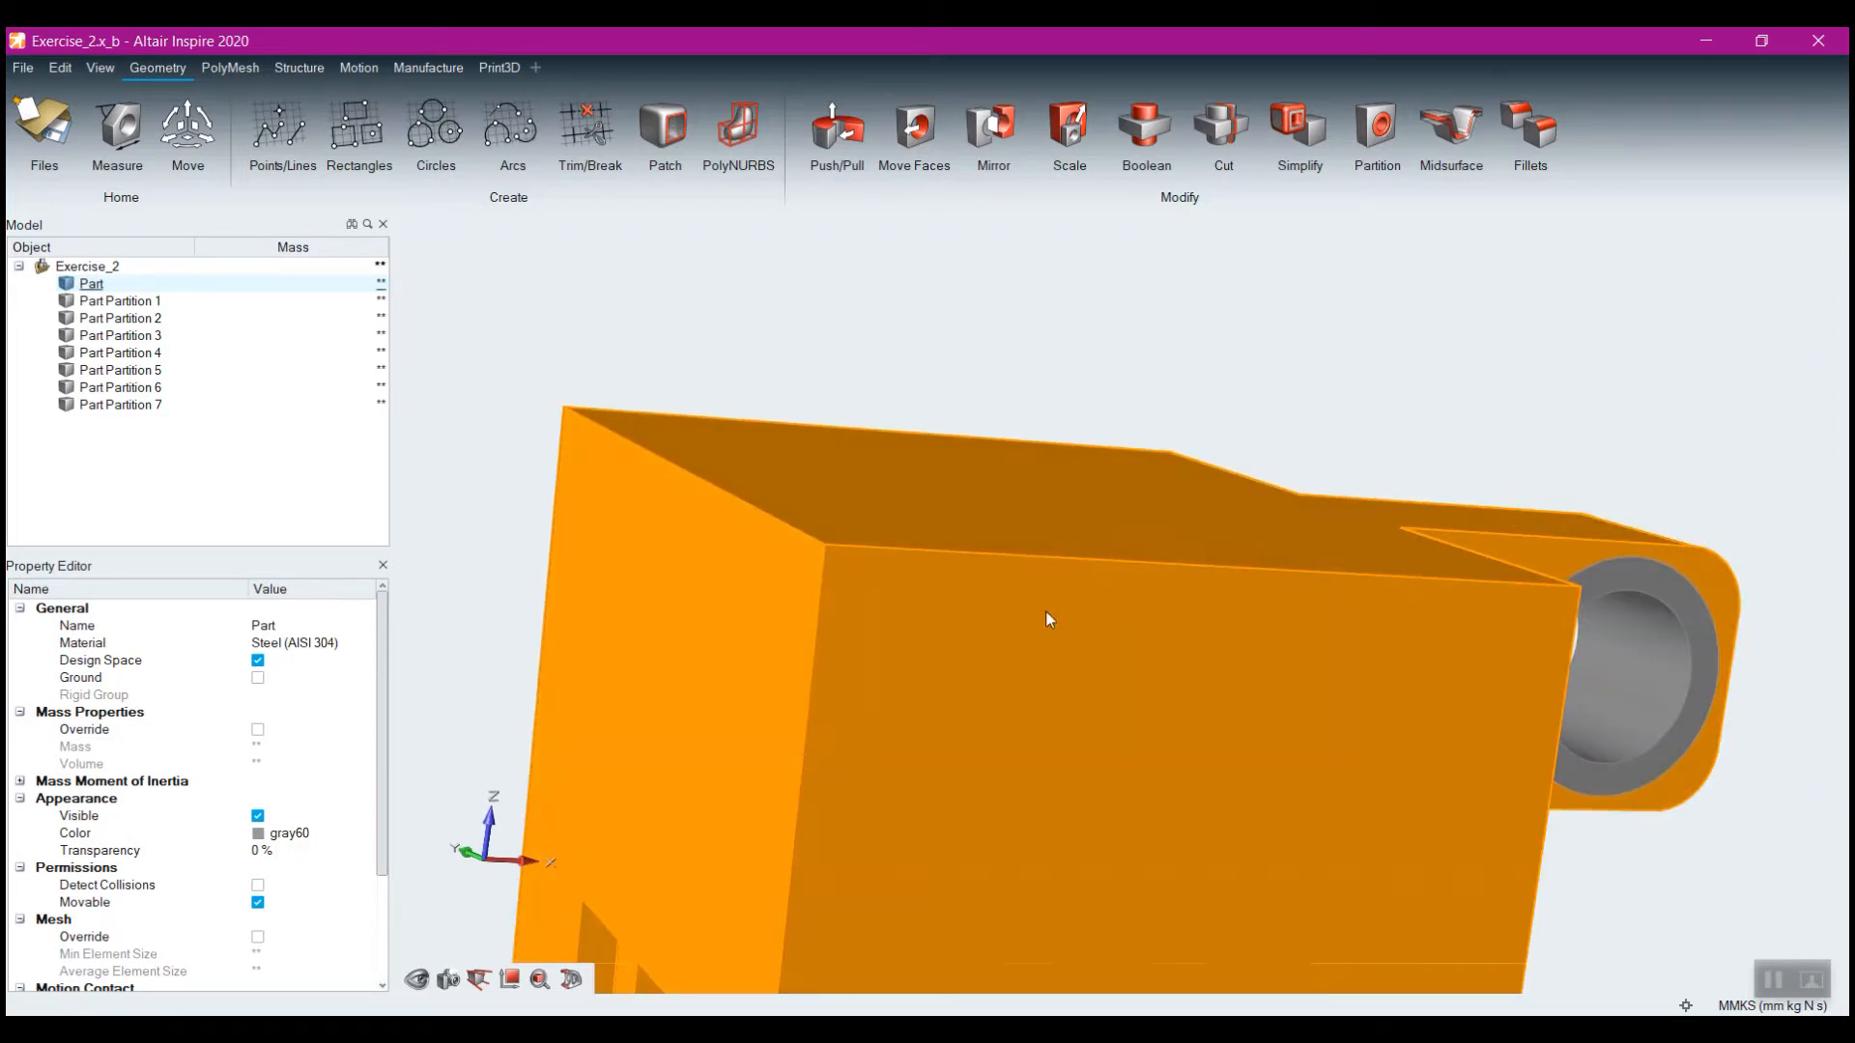
right_drag(1045, 613, 1295, 552)
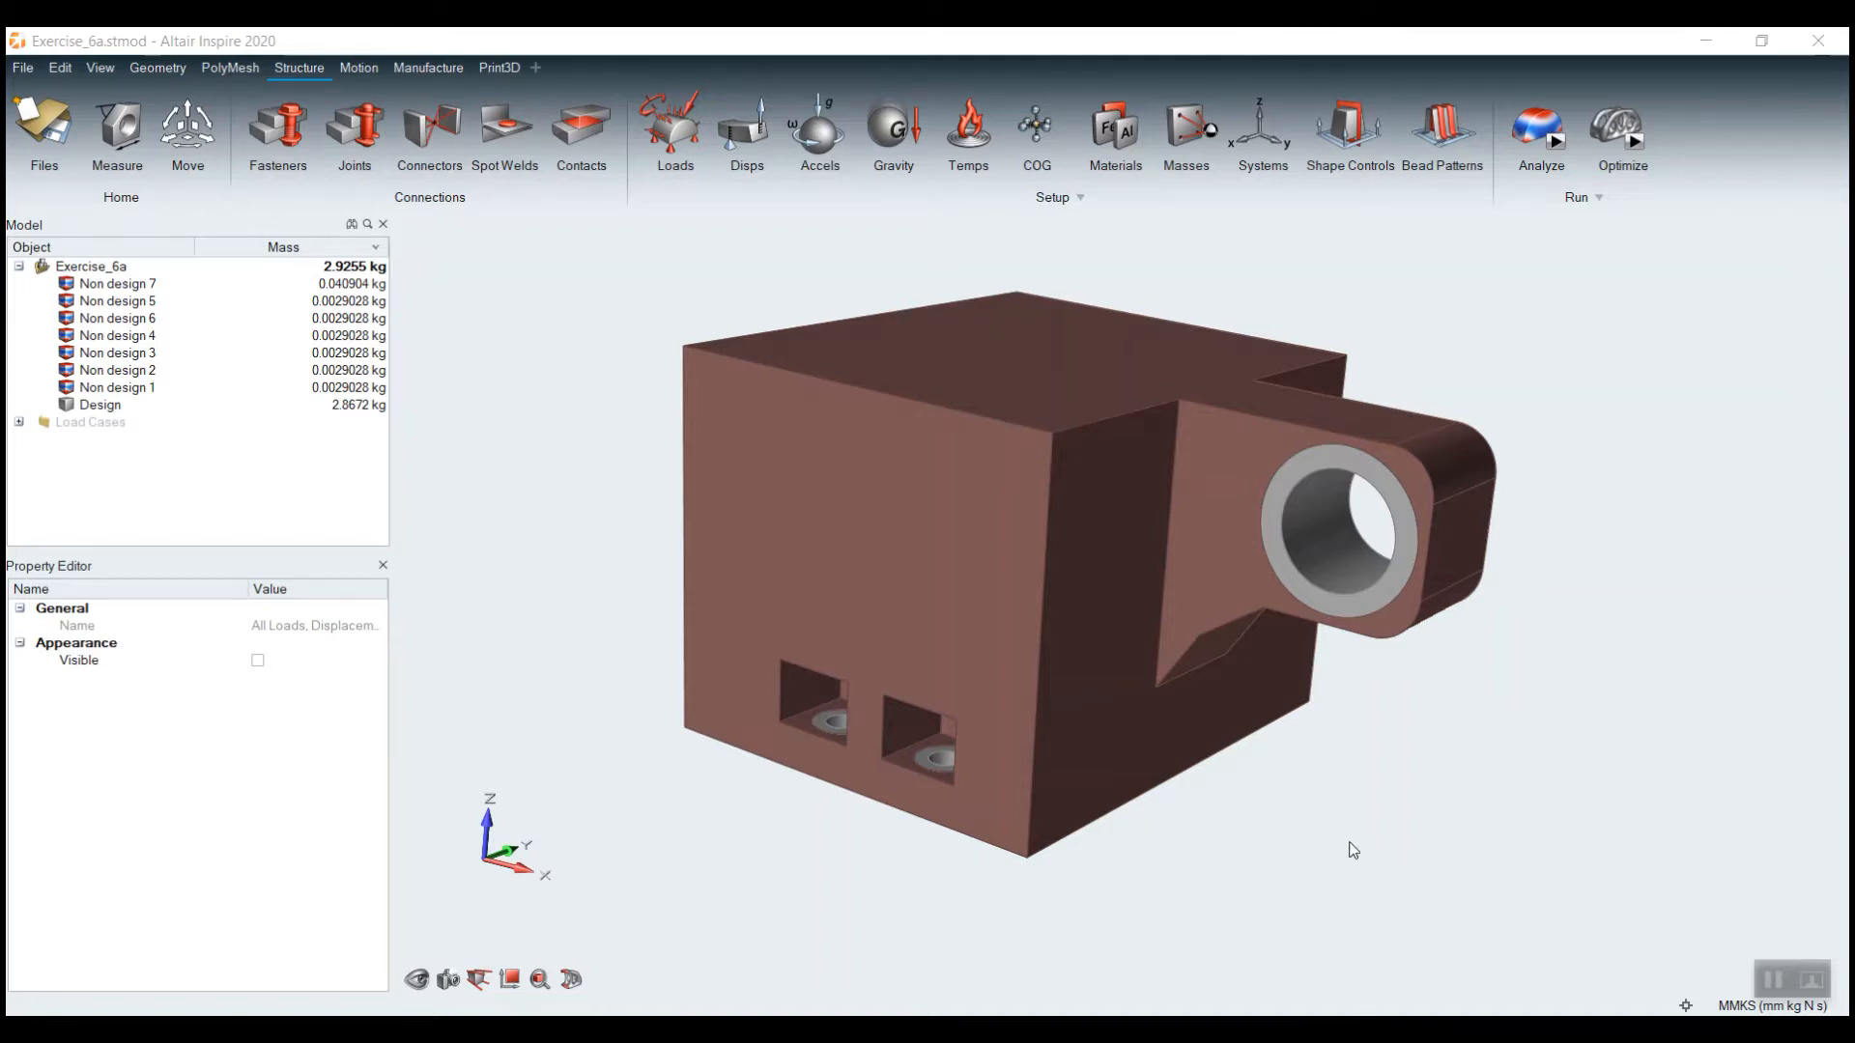
Show the loads and supports on the Exercise_6a model and review which ones belong to each load case
key(l)
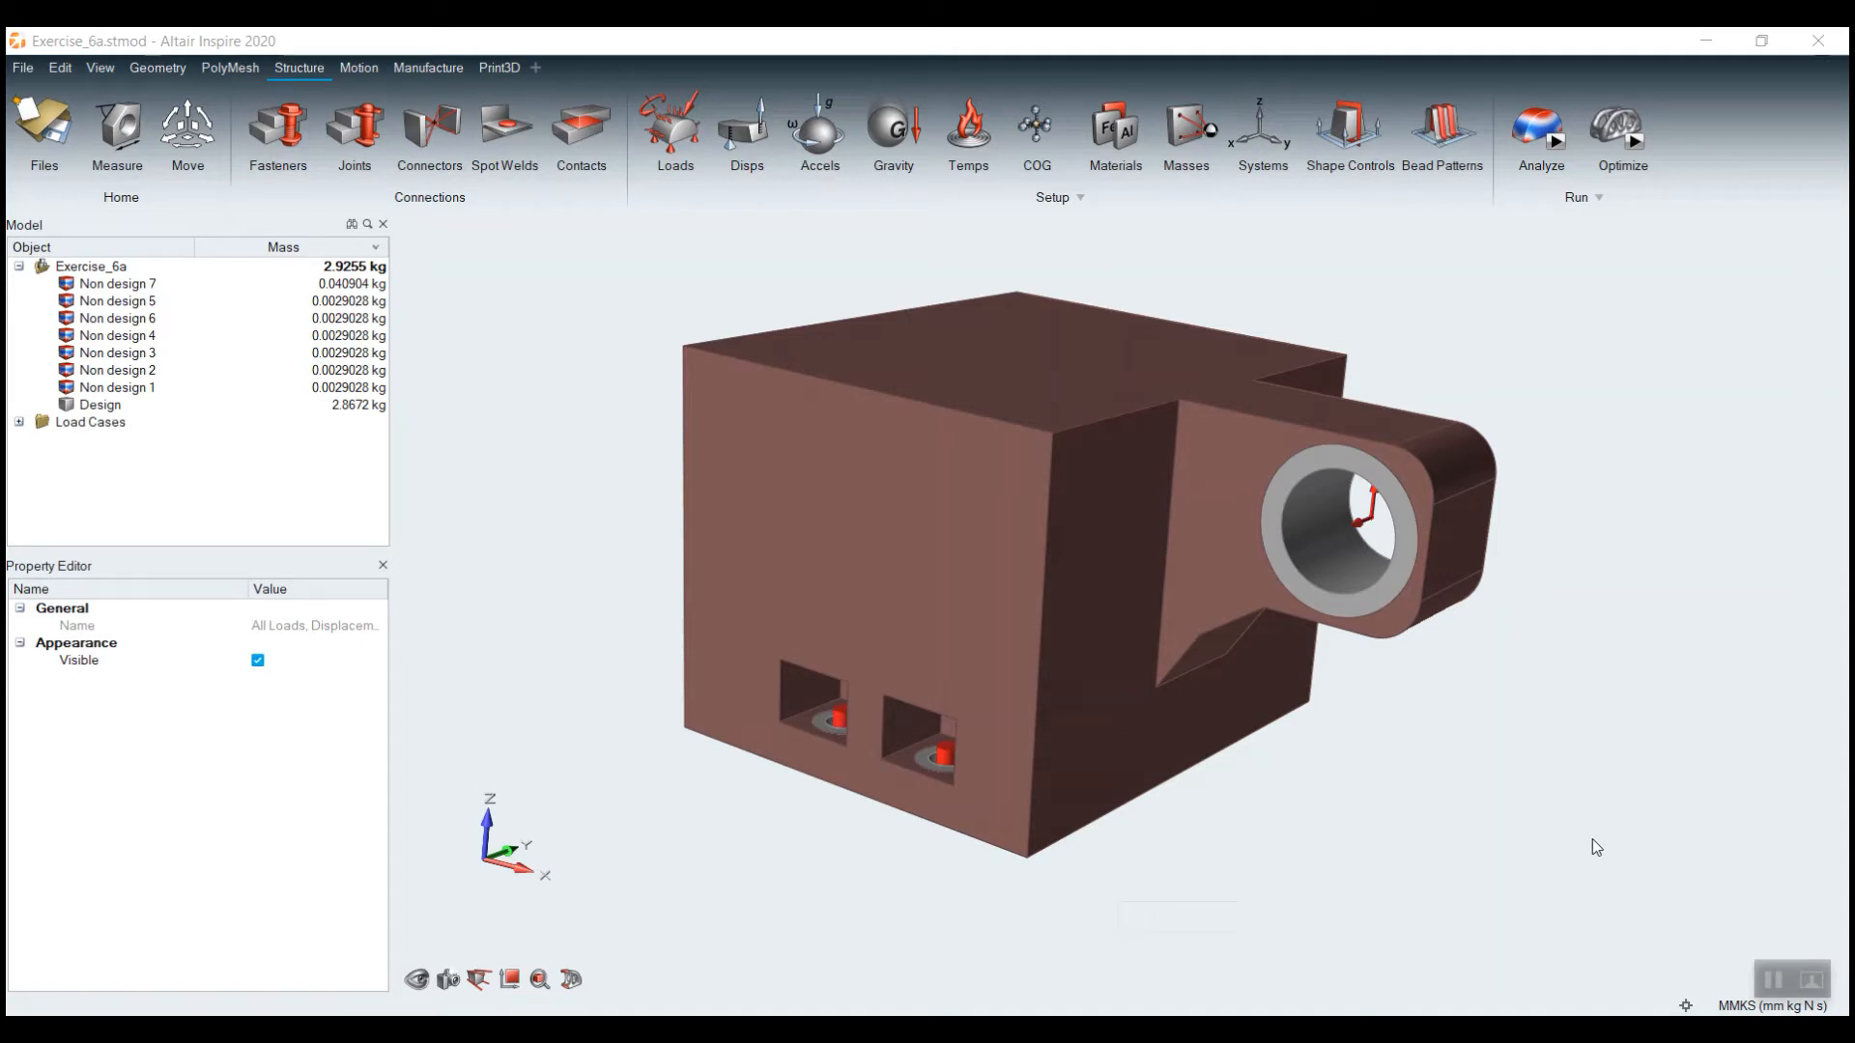
click(699, 147)
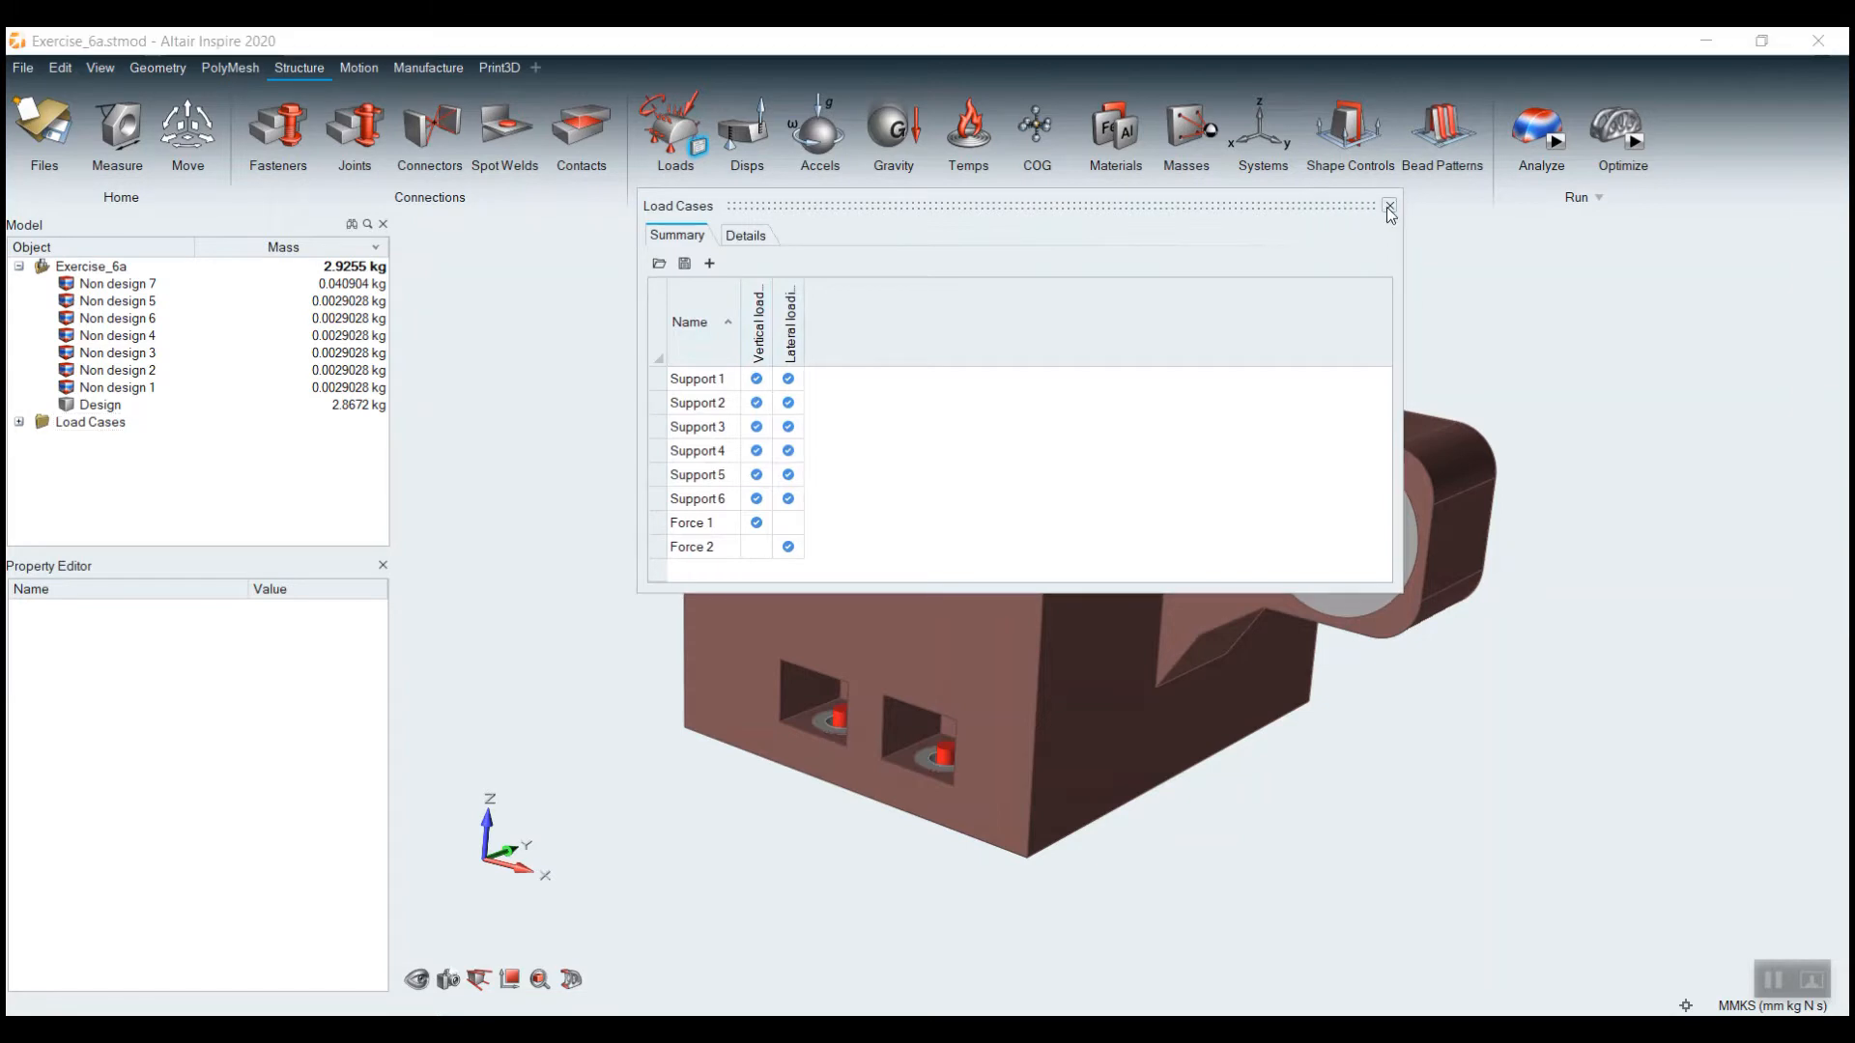
click(1389, 204)
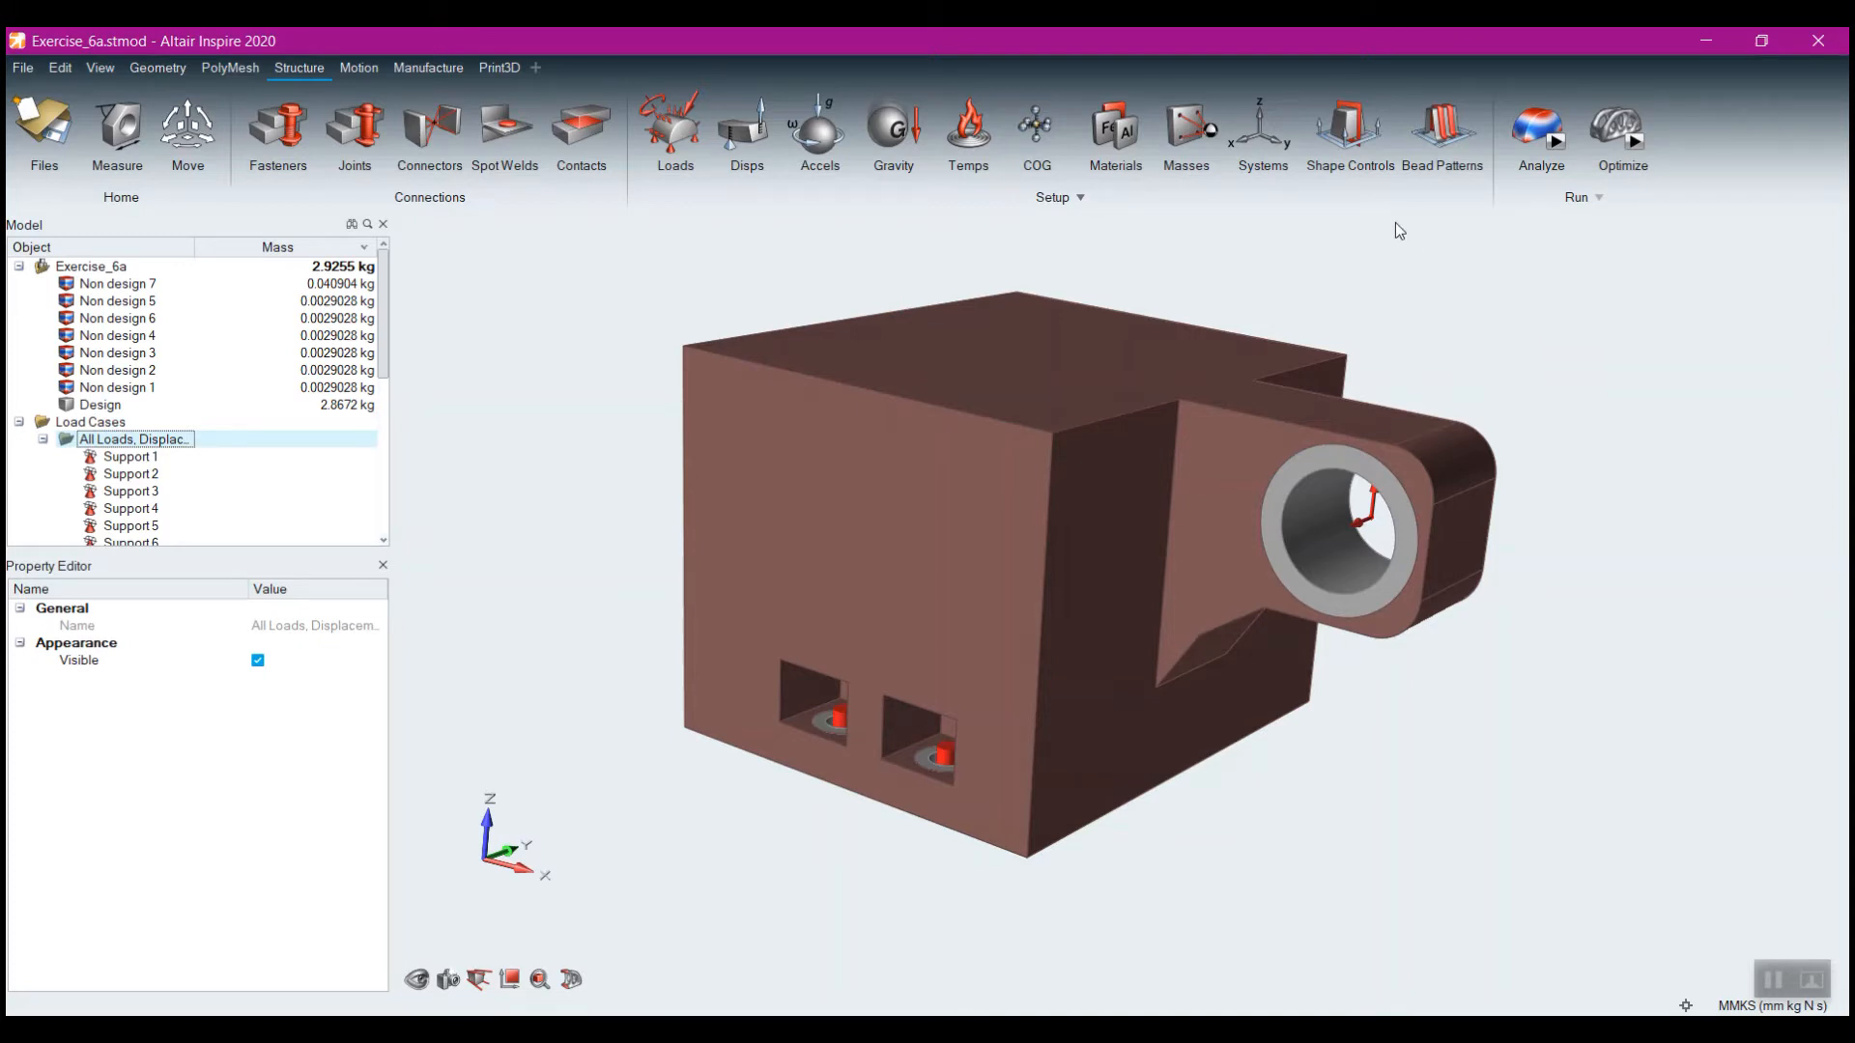
Apply a symmetric shape control to the design space and deactivate Plane 3 and Plane 1, keeping only Plane 2
click(1362, 160)
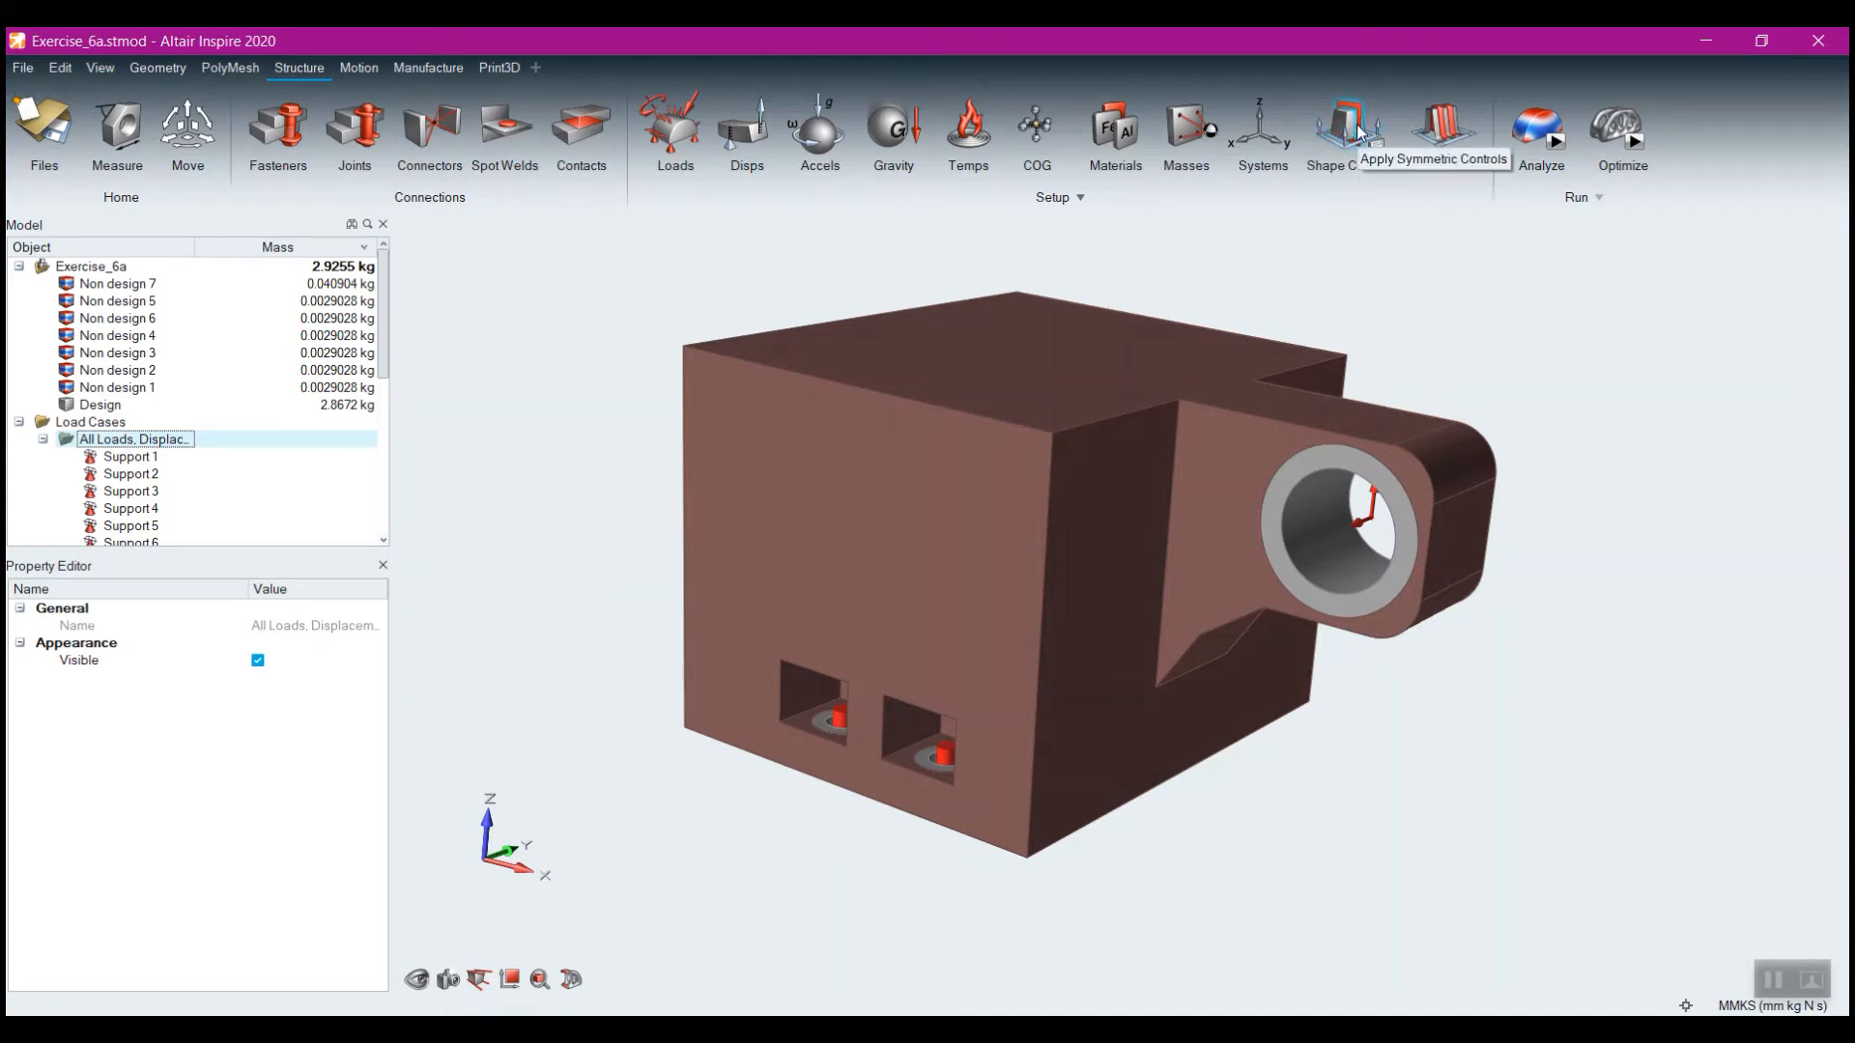
click(1357, 131)
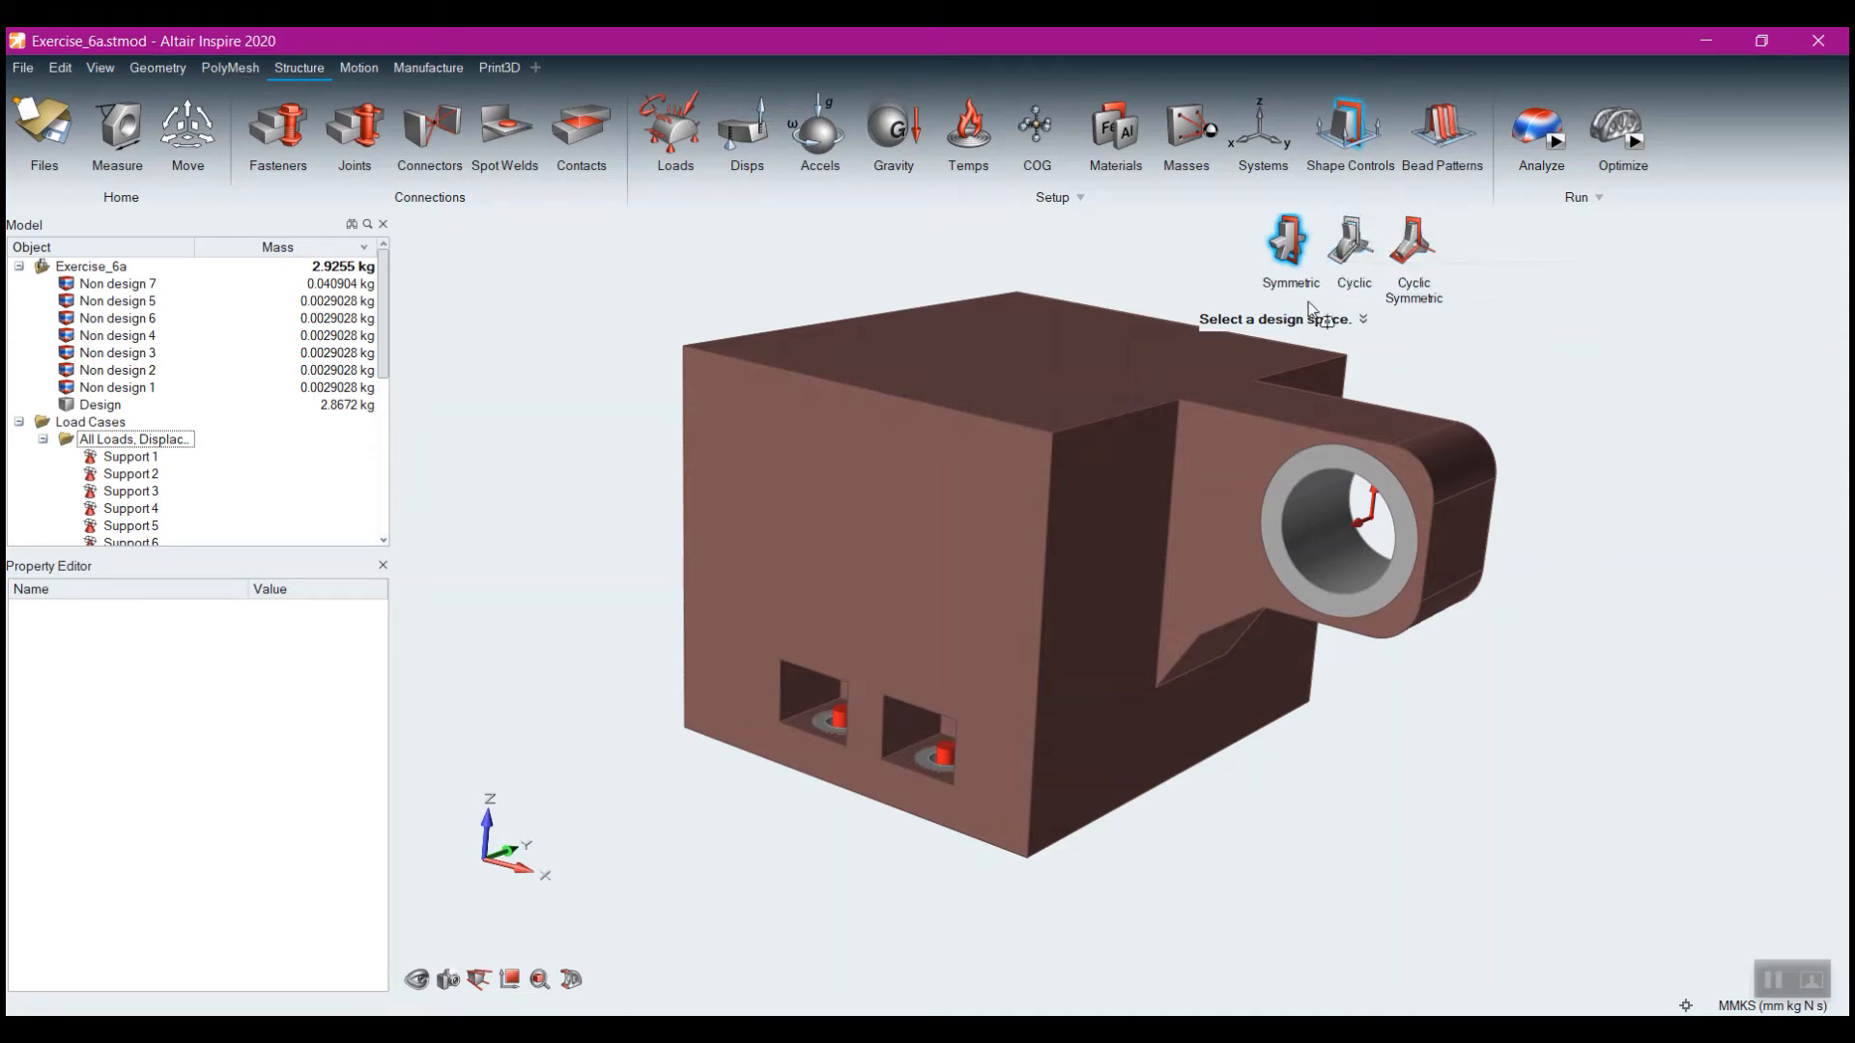
click(1067, 346)
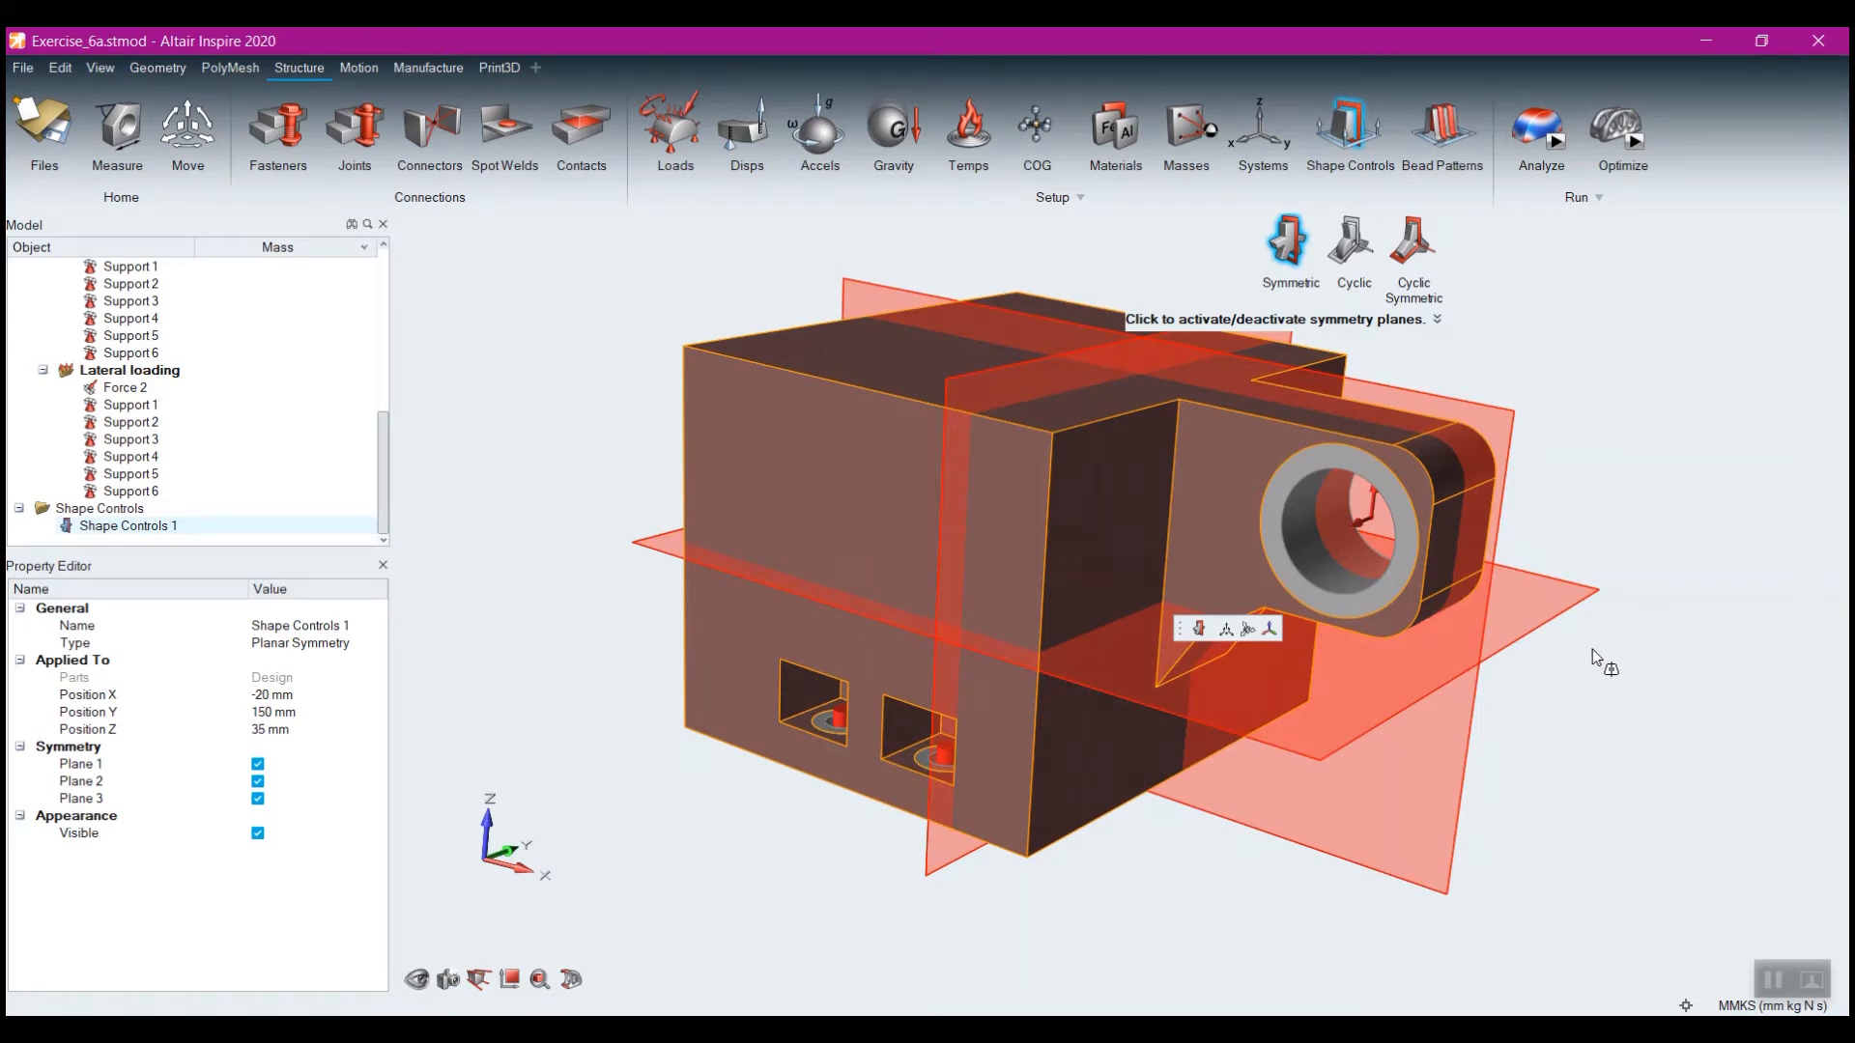
click(1561, 588)
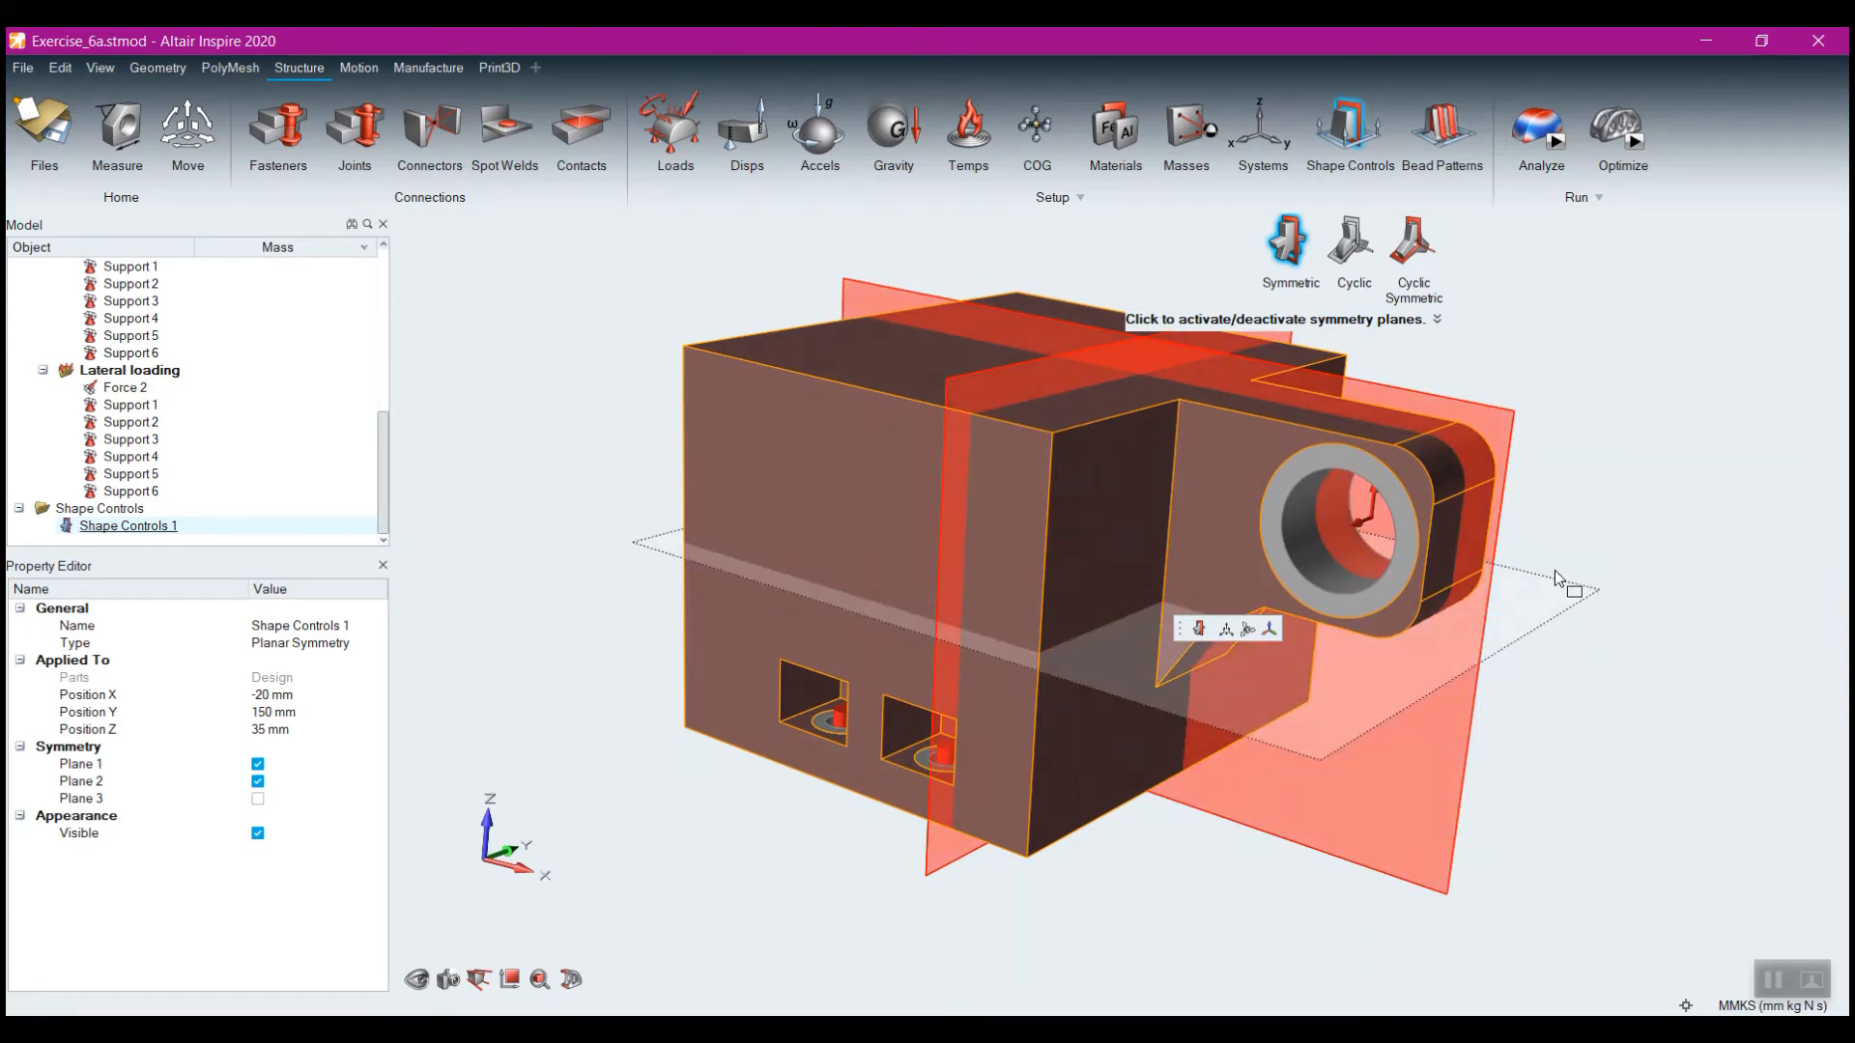
click(982, 385)
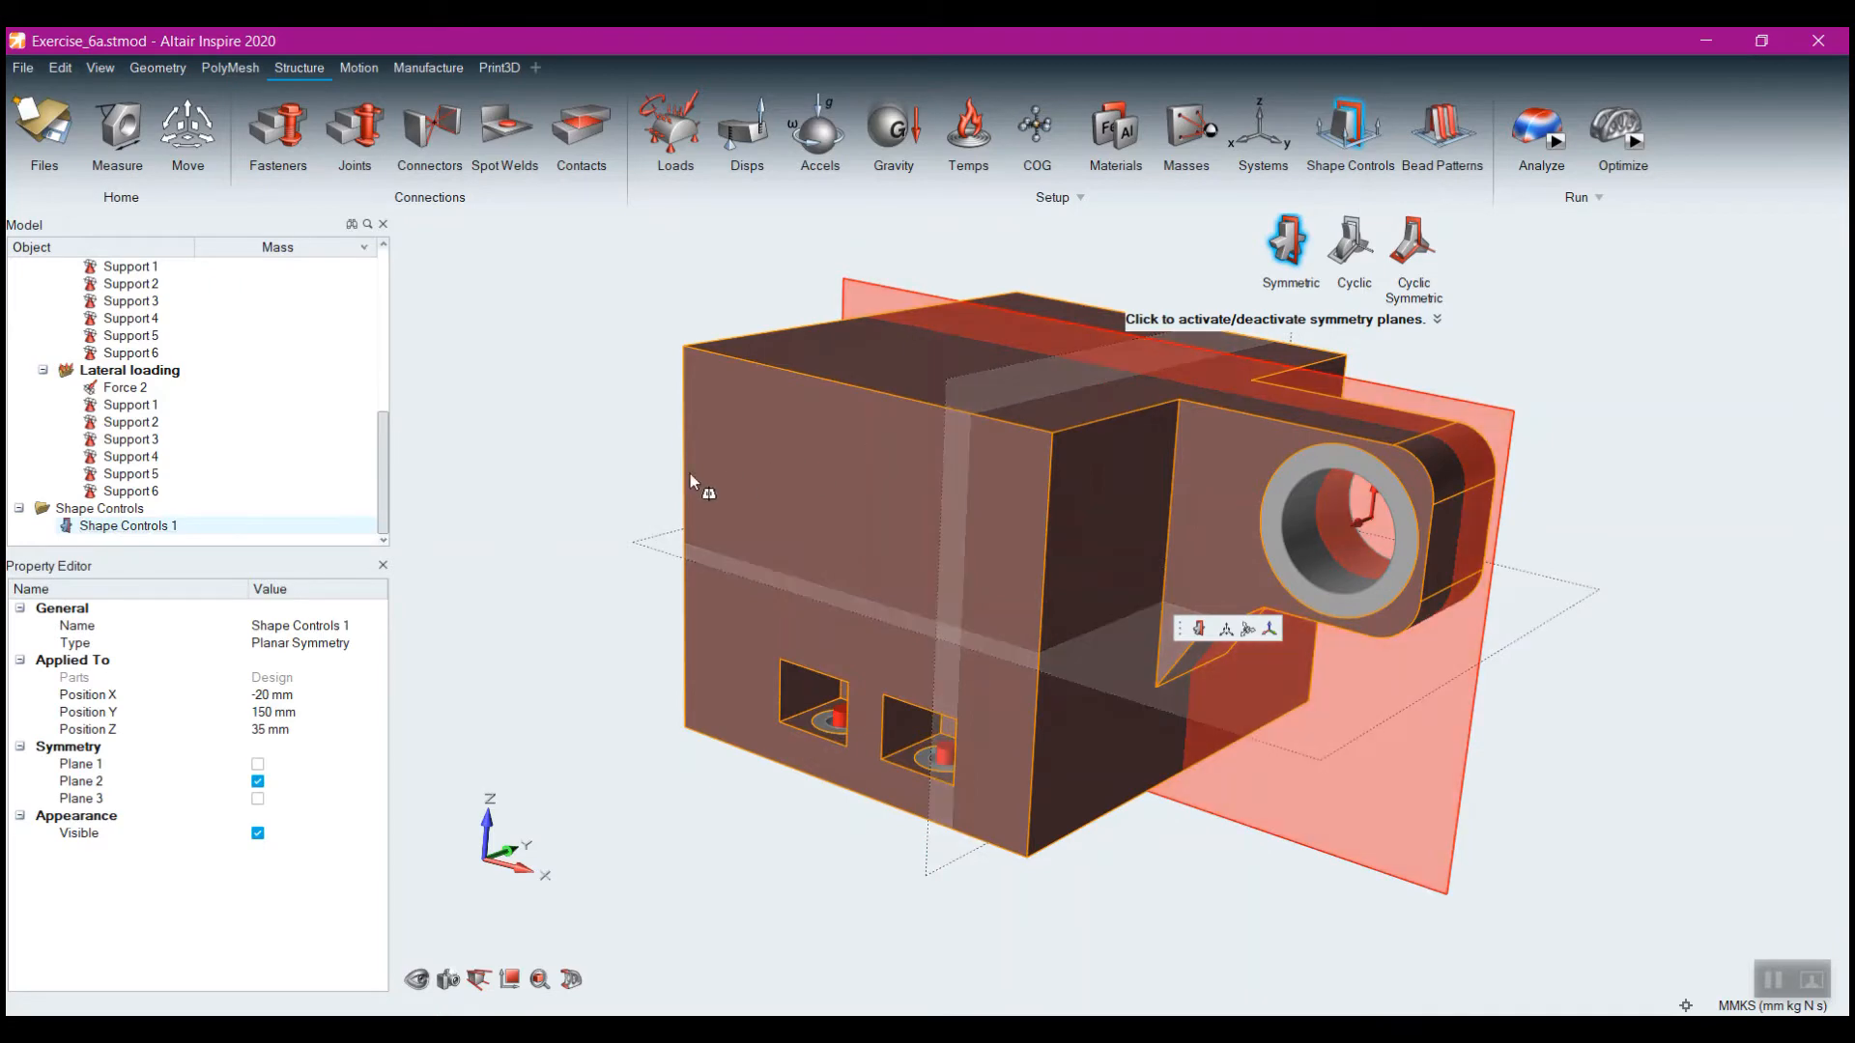
Finish the symmetry control and look at the draw, extrusion and overhang shape controls without applying any
right_drag(628, 404, 1056, 578)
right_click(1602, 653)
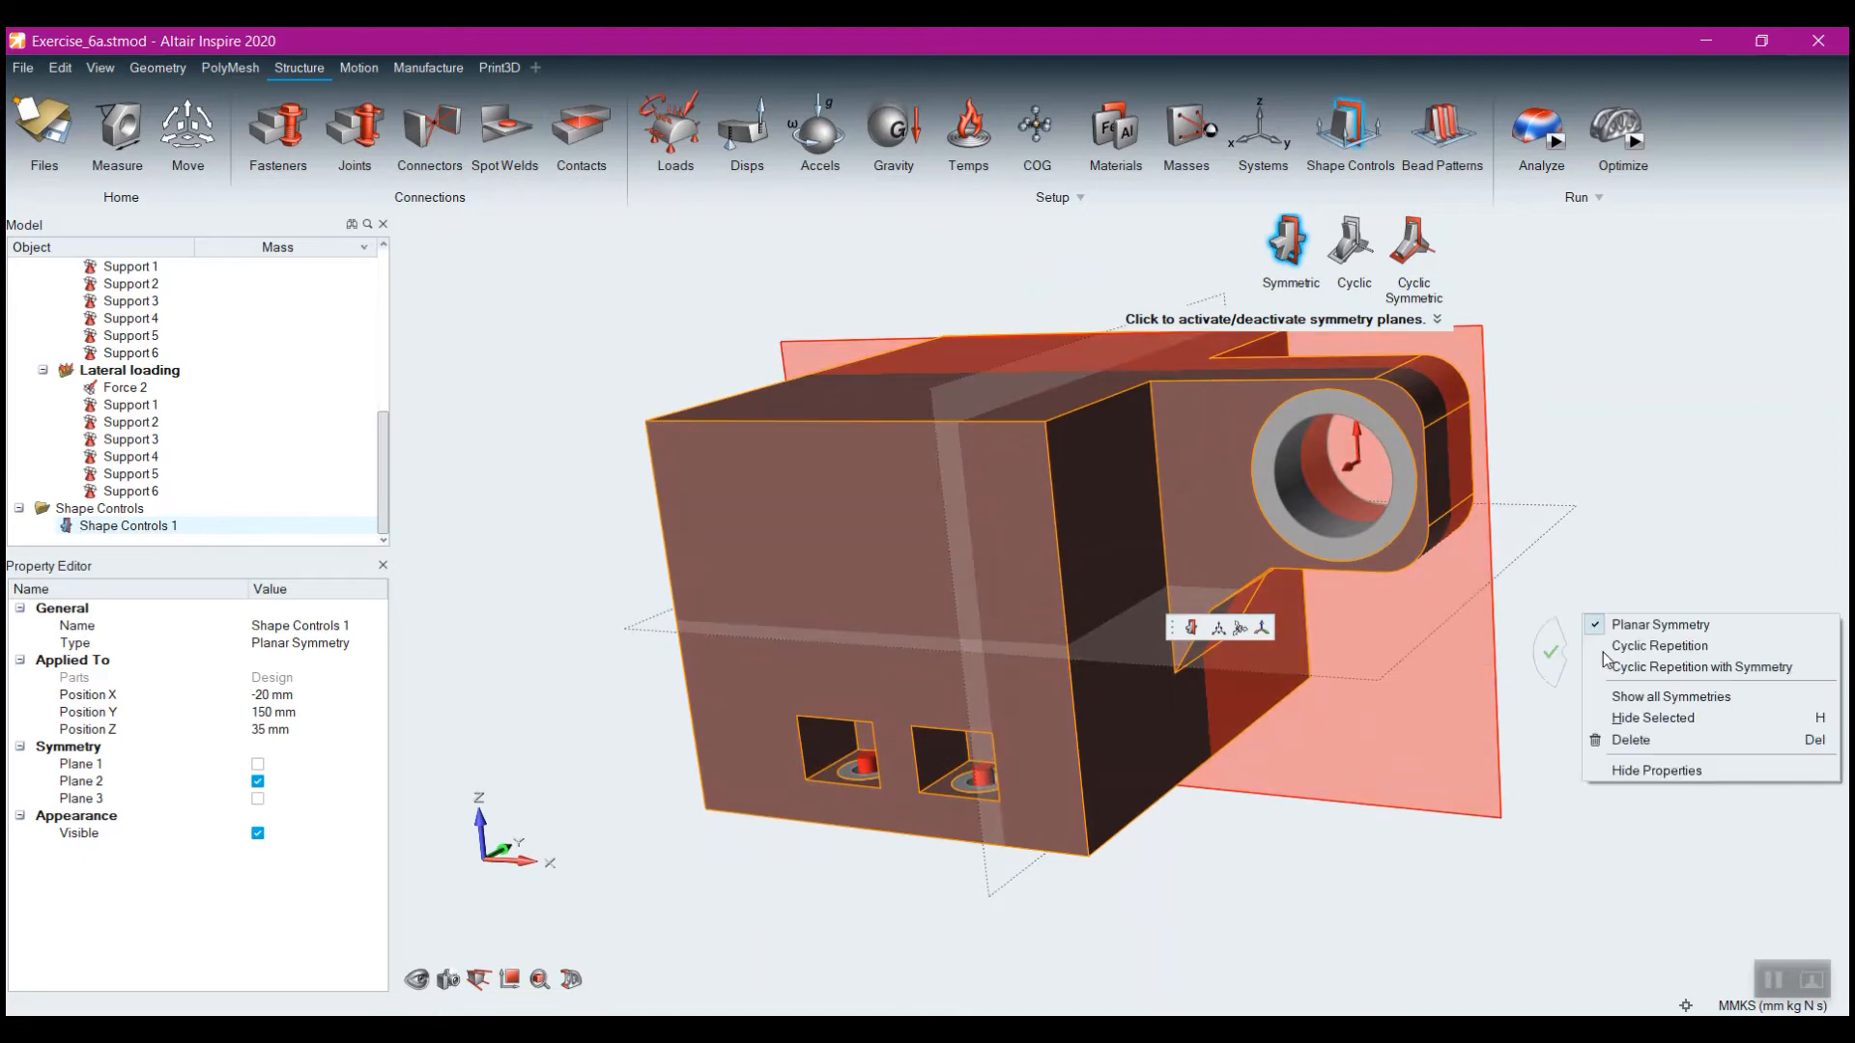
mouse_move(1565, 607)
right_down()
mouse_move(1552, 579)
mouse_move(1271, 593)
mouse_move(1263, 539)
mouse_move(1550, 597)
right_up()
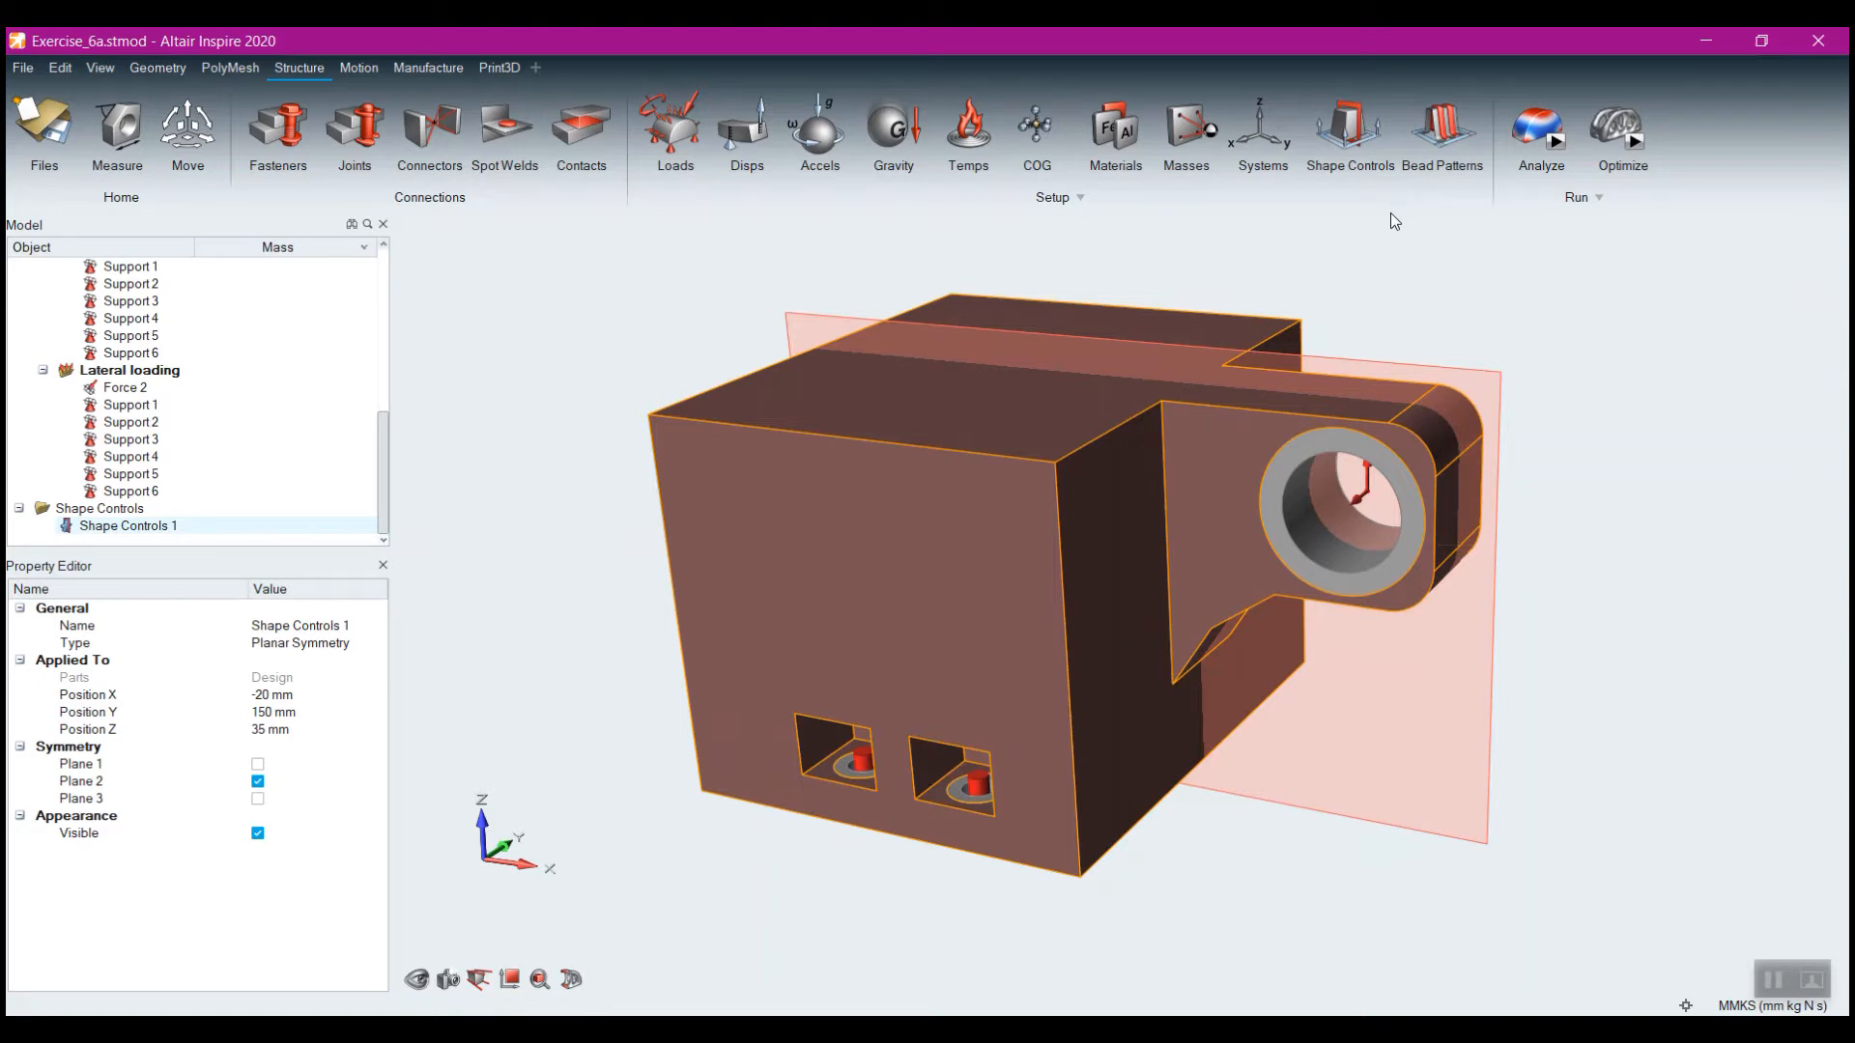
click(1348, 153)
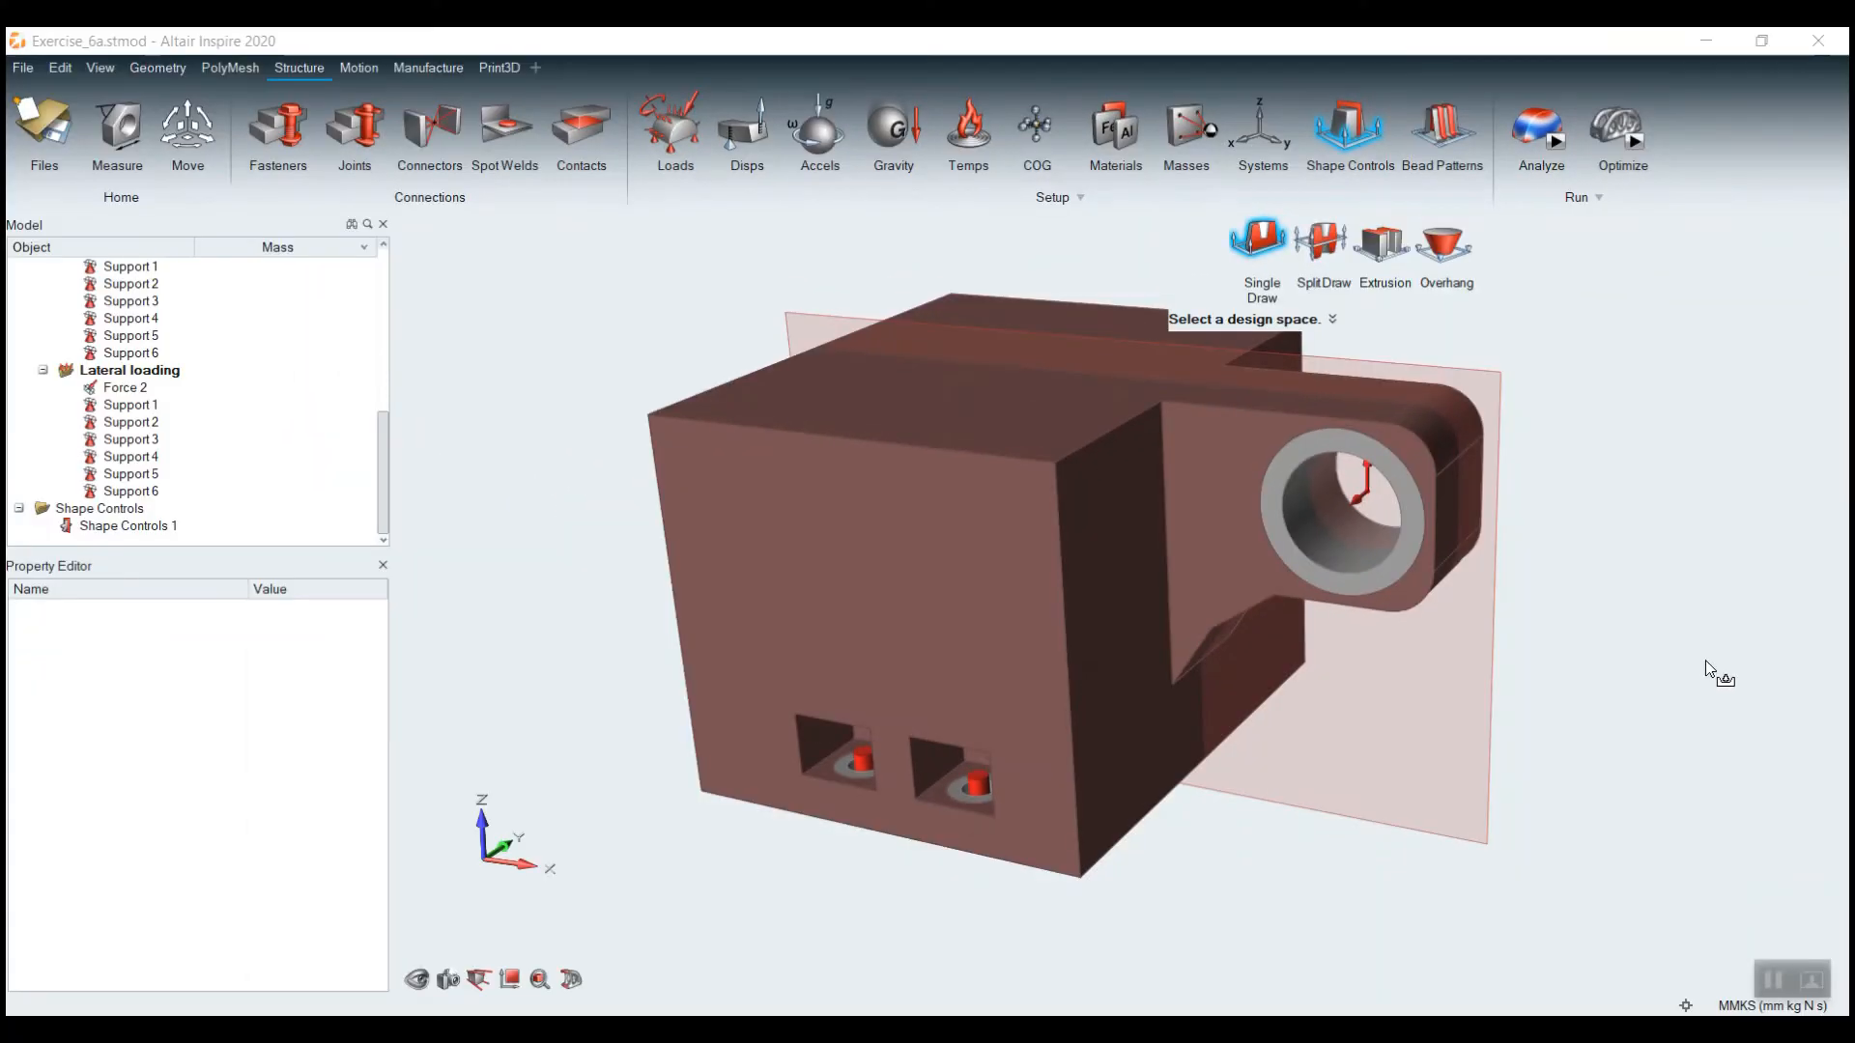
right_click(1704, 650)
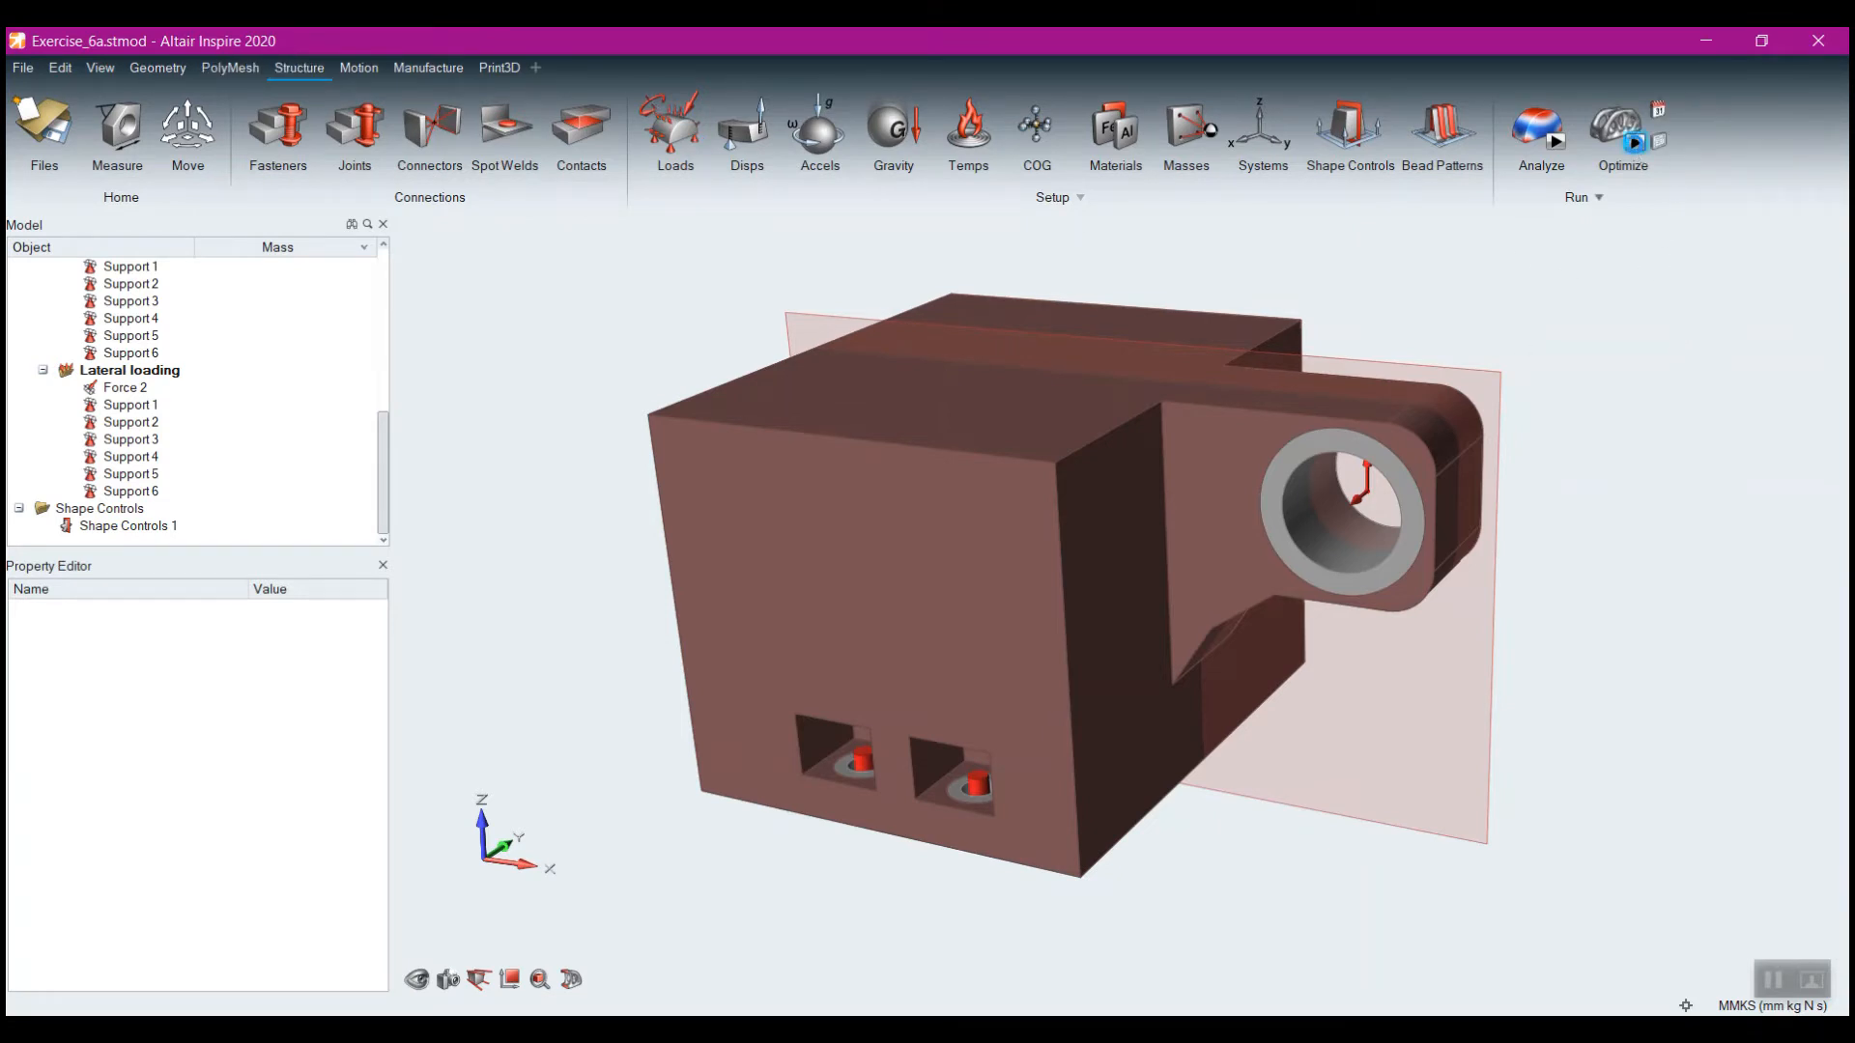
Open the optimization run settings and choose Topology as the optimization type
click(1634, 145)
drag(1613, 198, 943, 181)
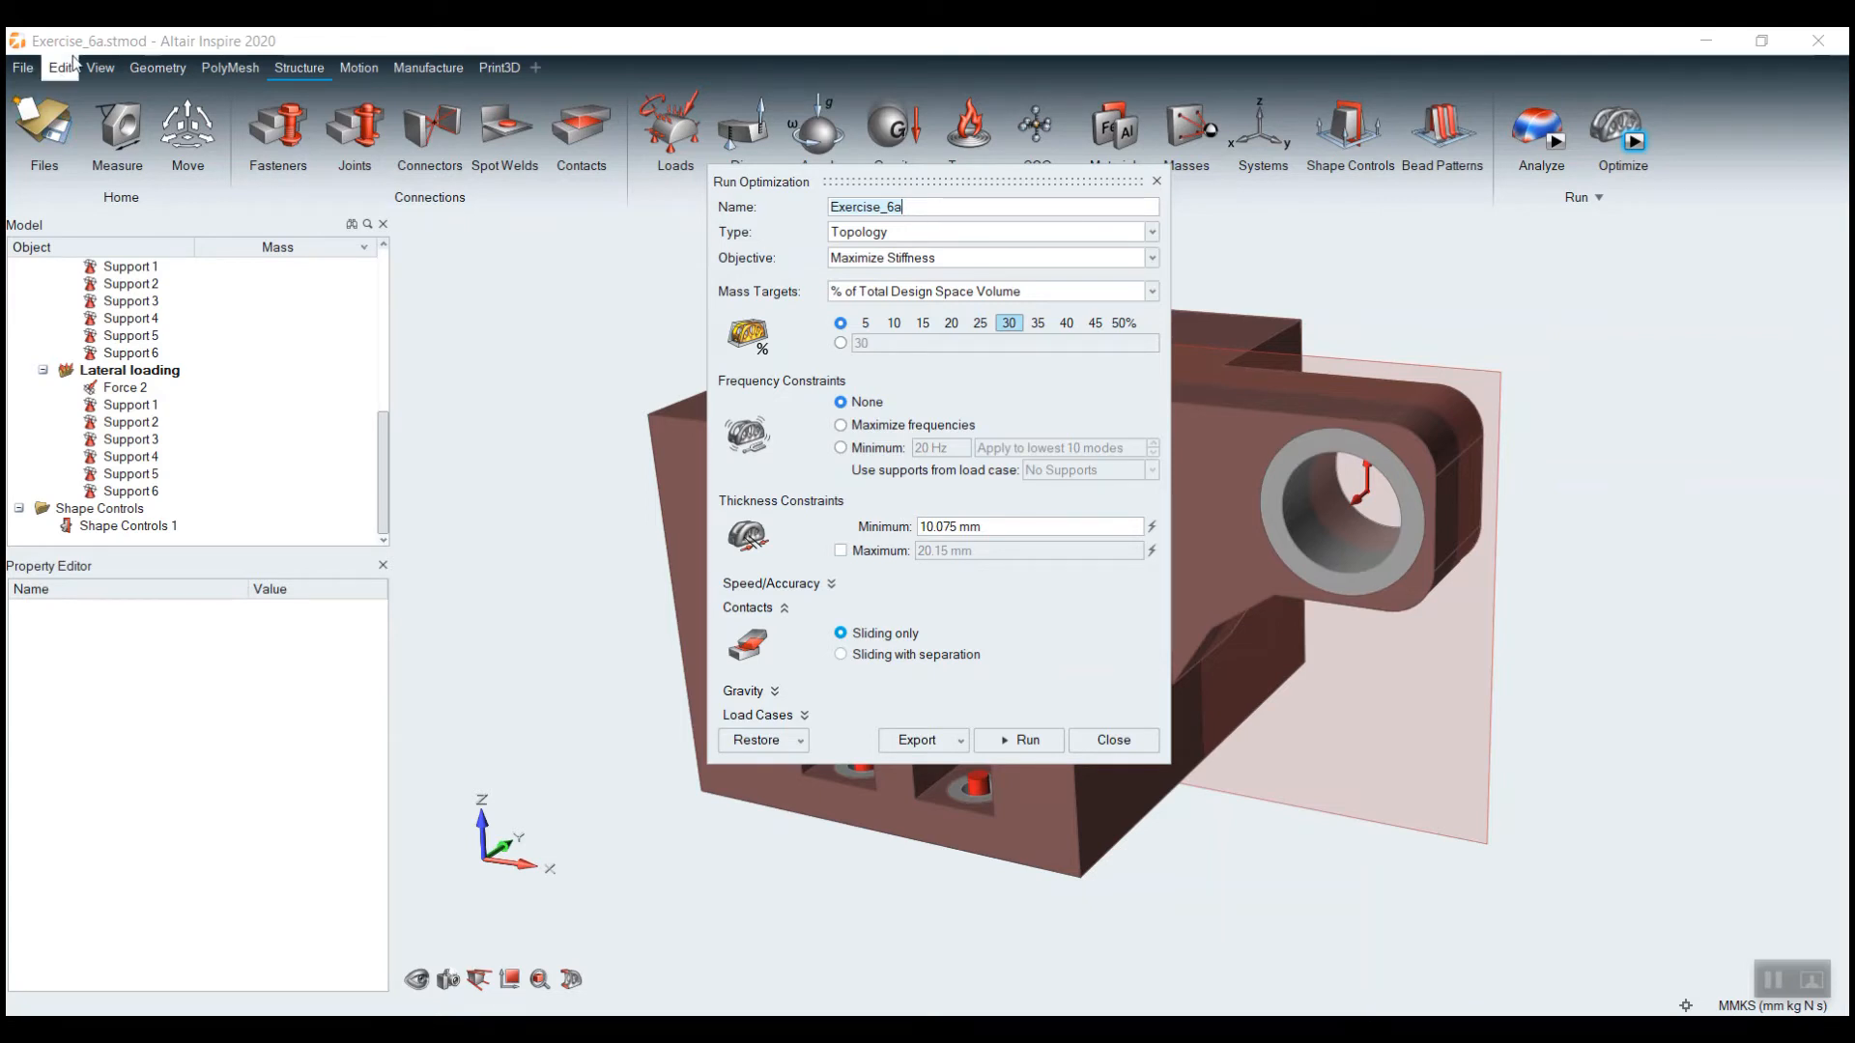
click(948, 211)
click(946, 234)
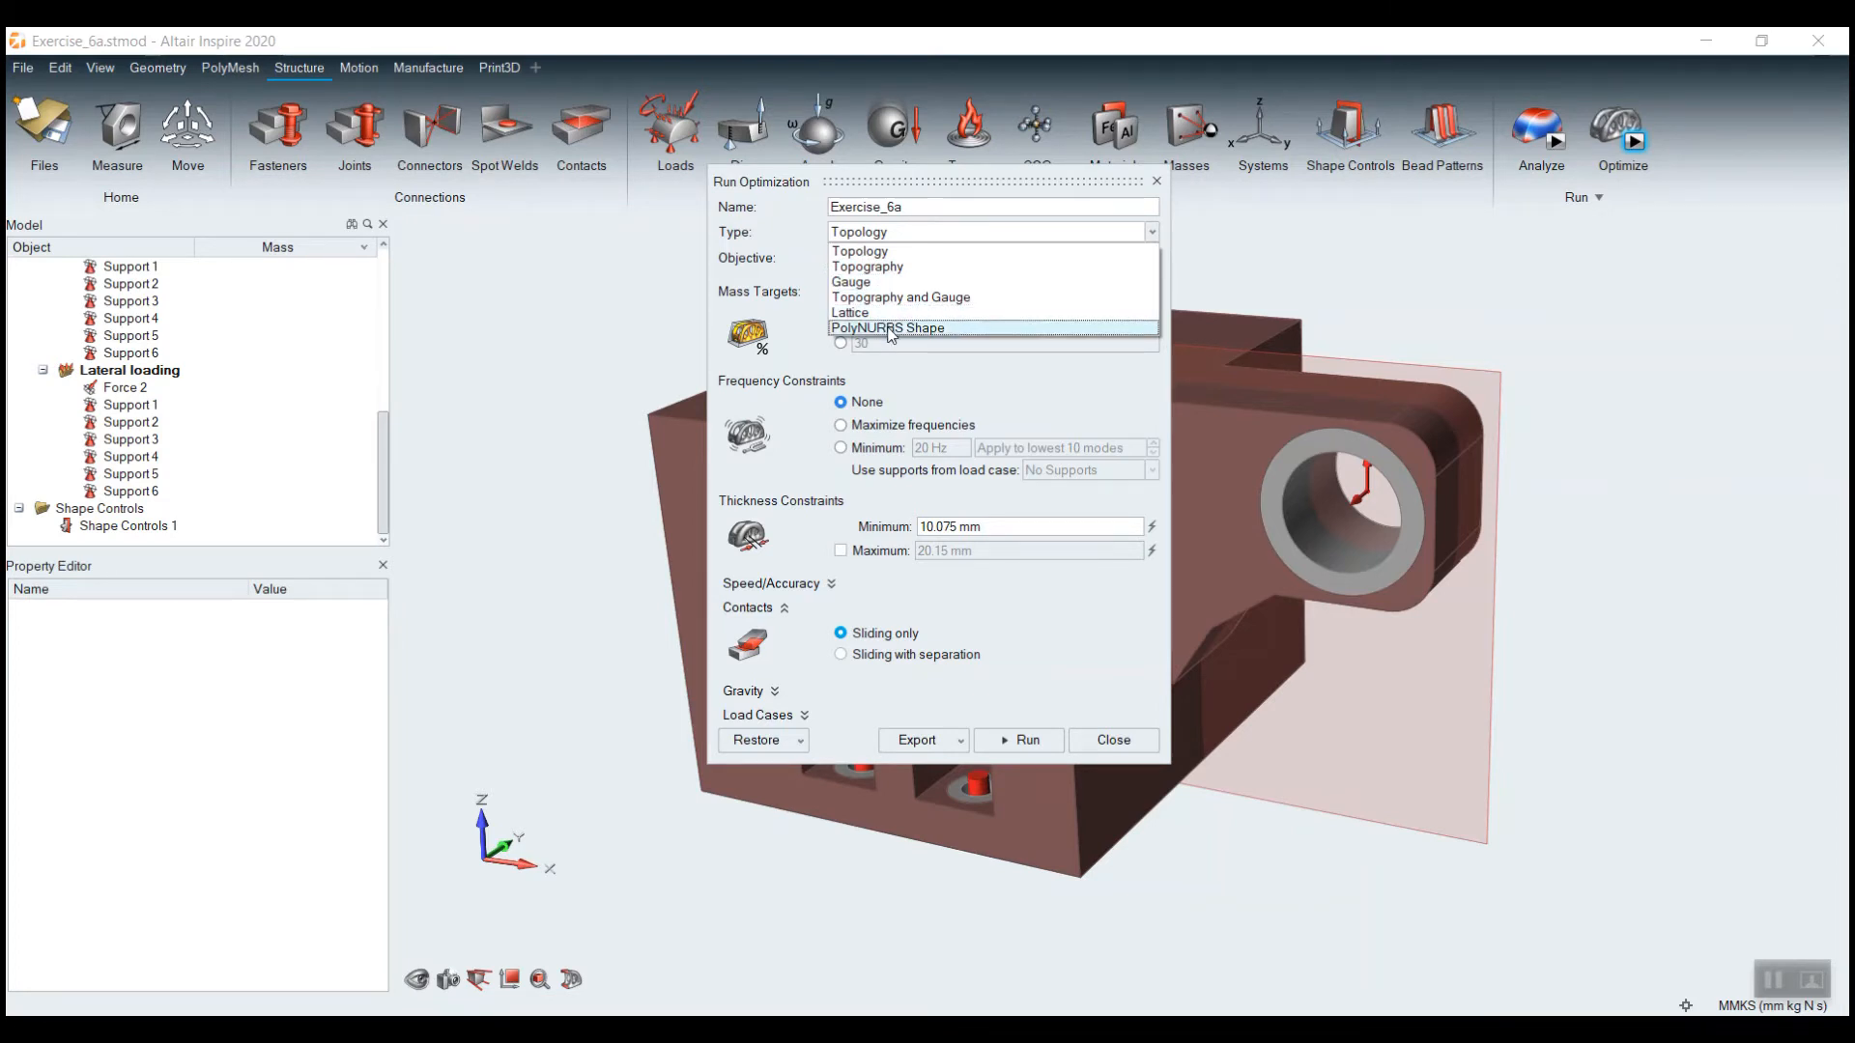
click(891, 252)
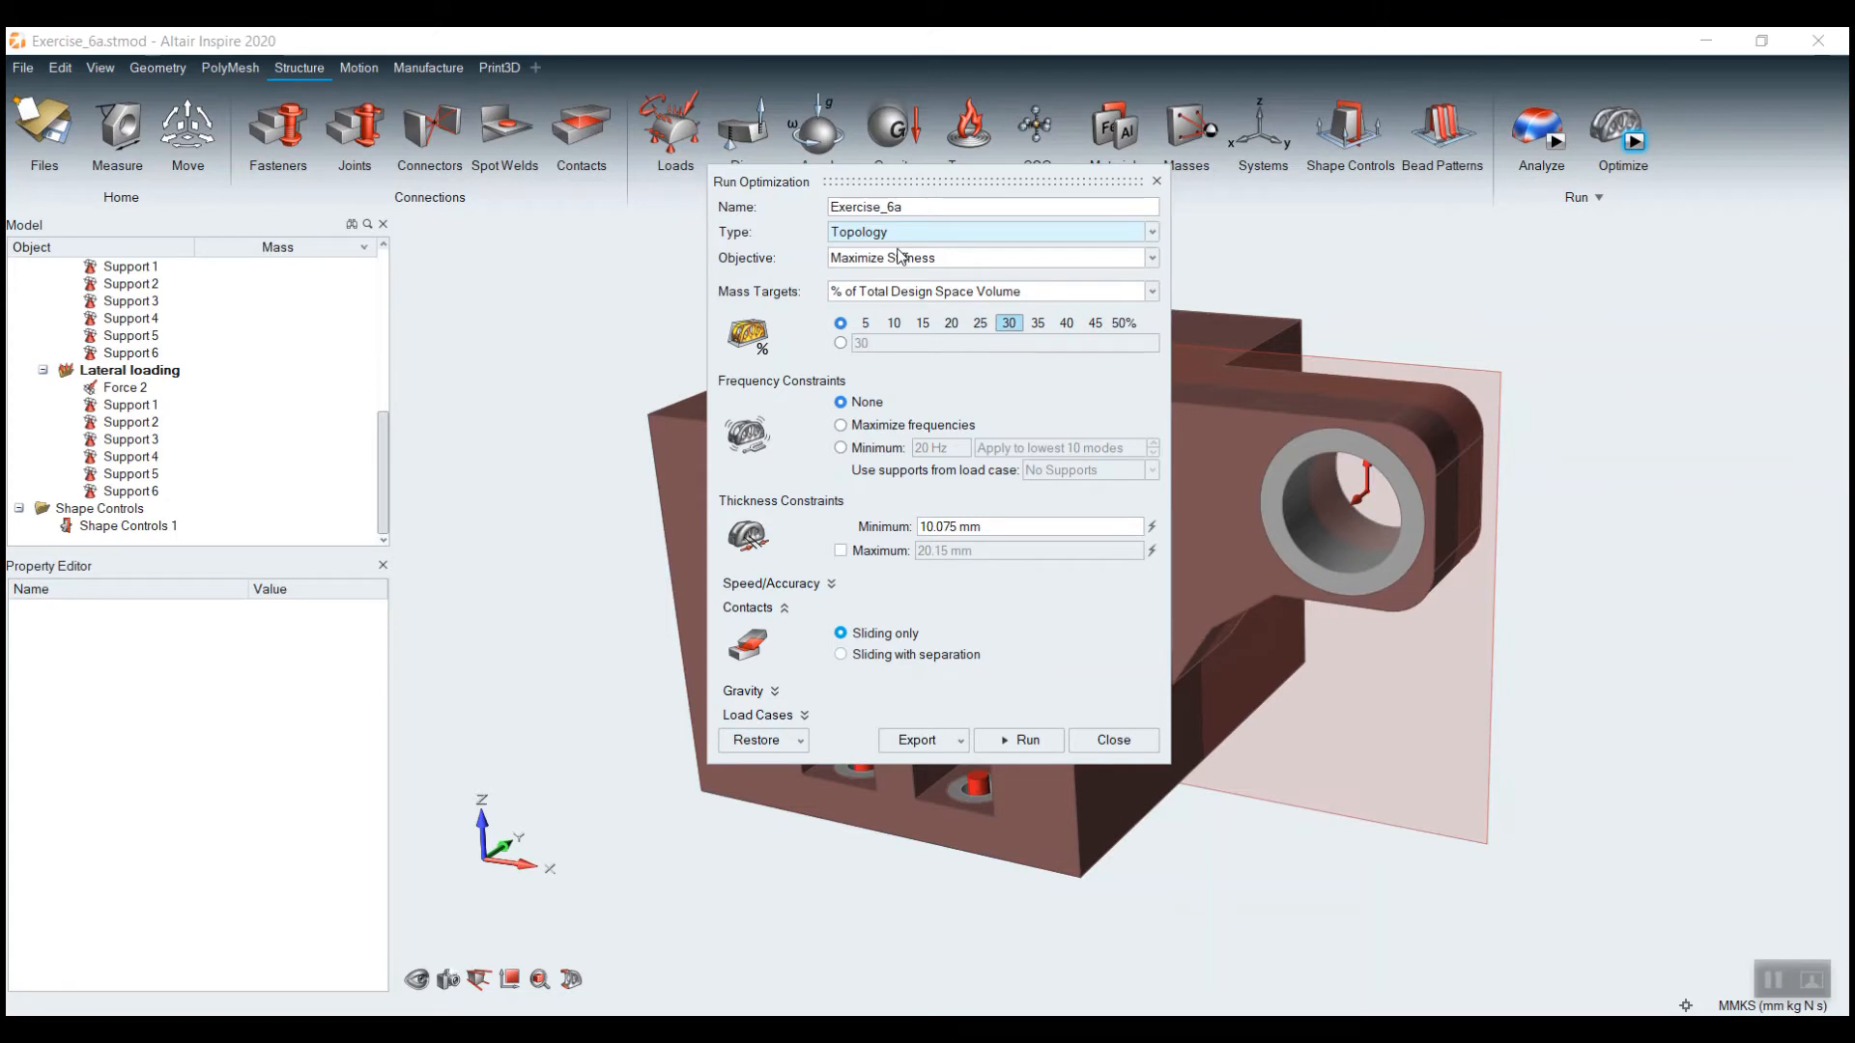
Review the optimization objectives and choose Maximize Stiffness
click(1075, 254)
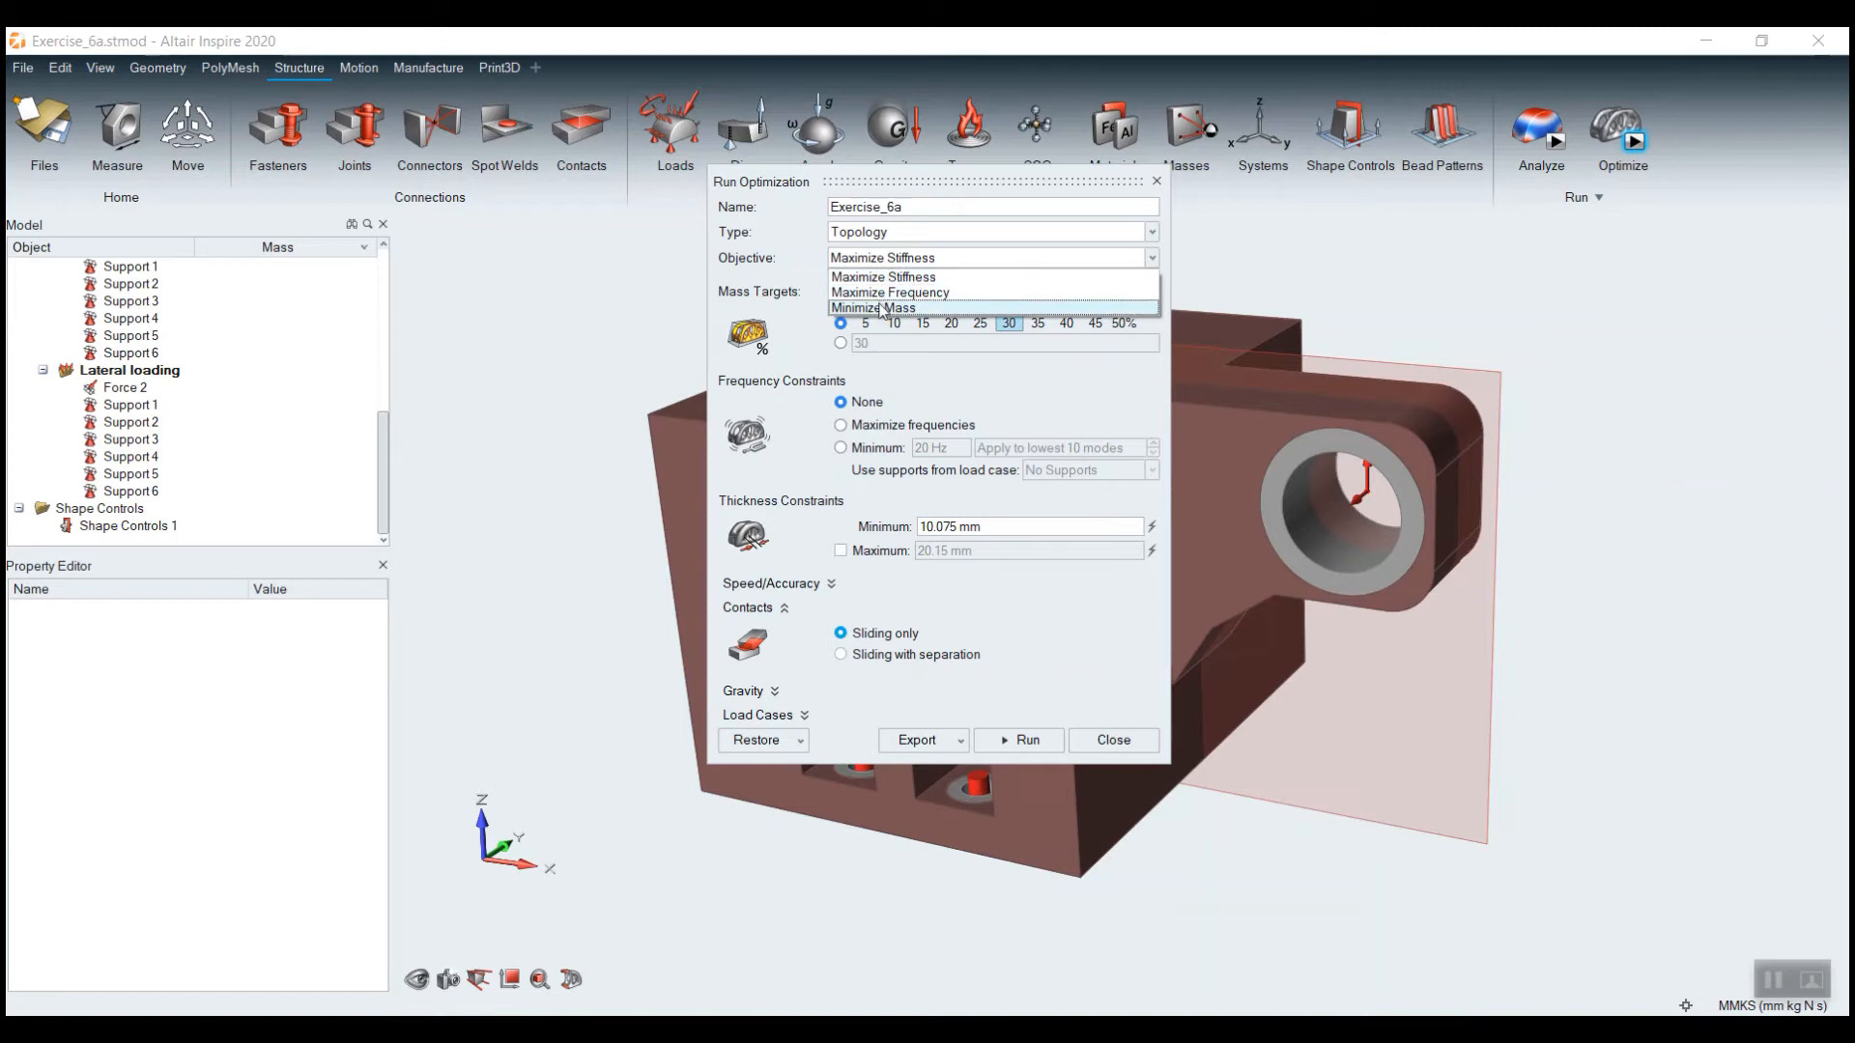
click(802, 270)
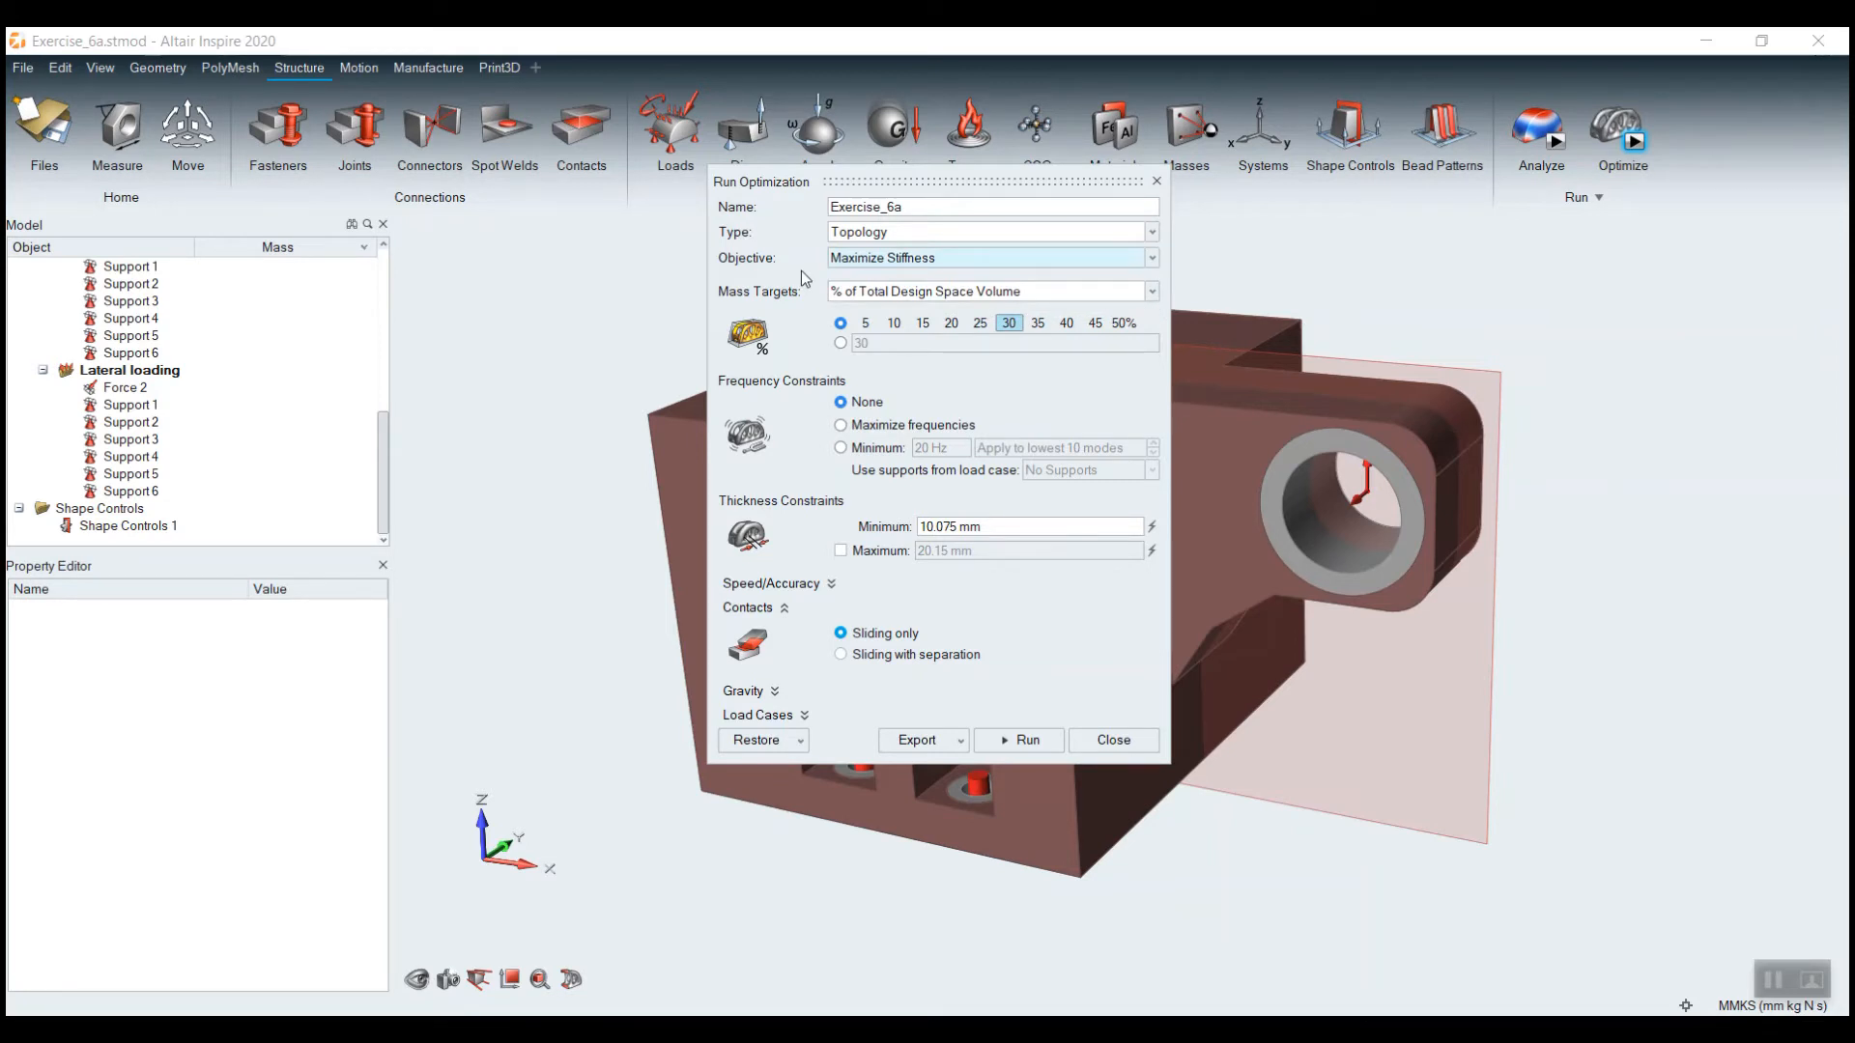
click(869, 259)
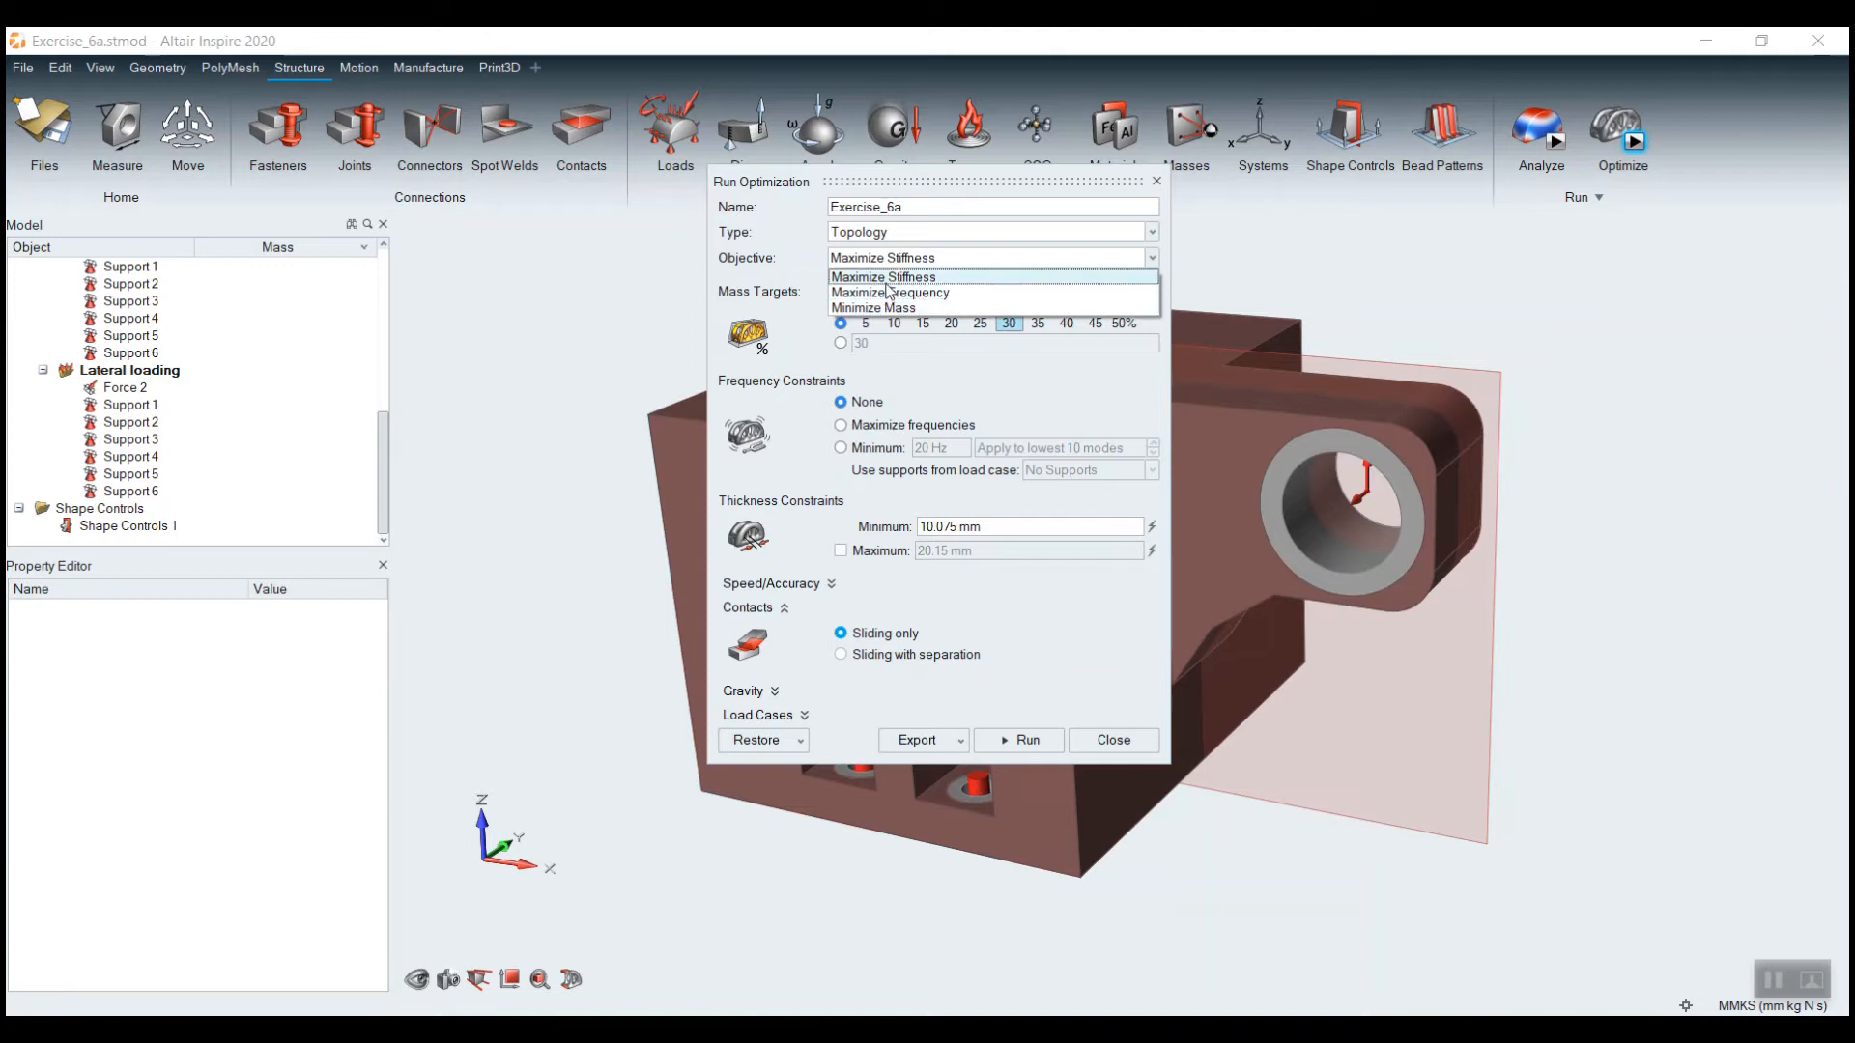
click(889, 279)
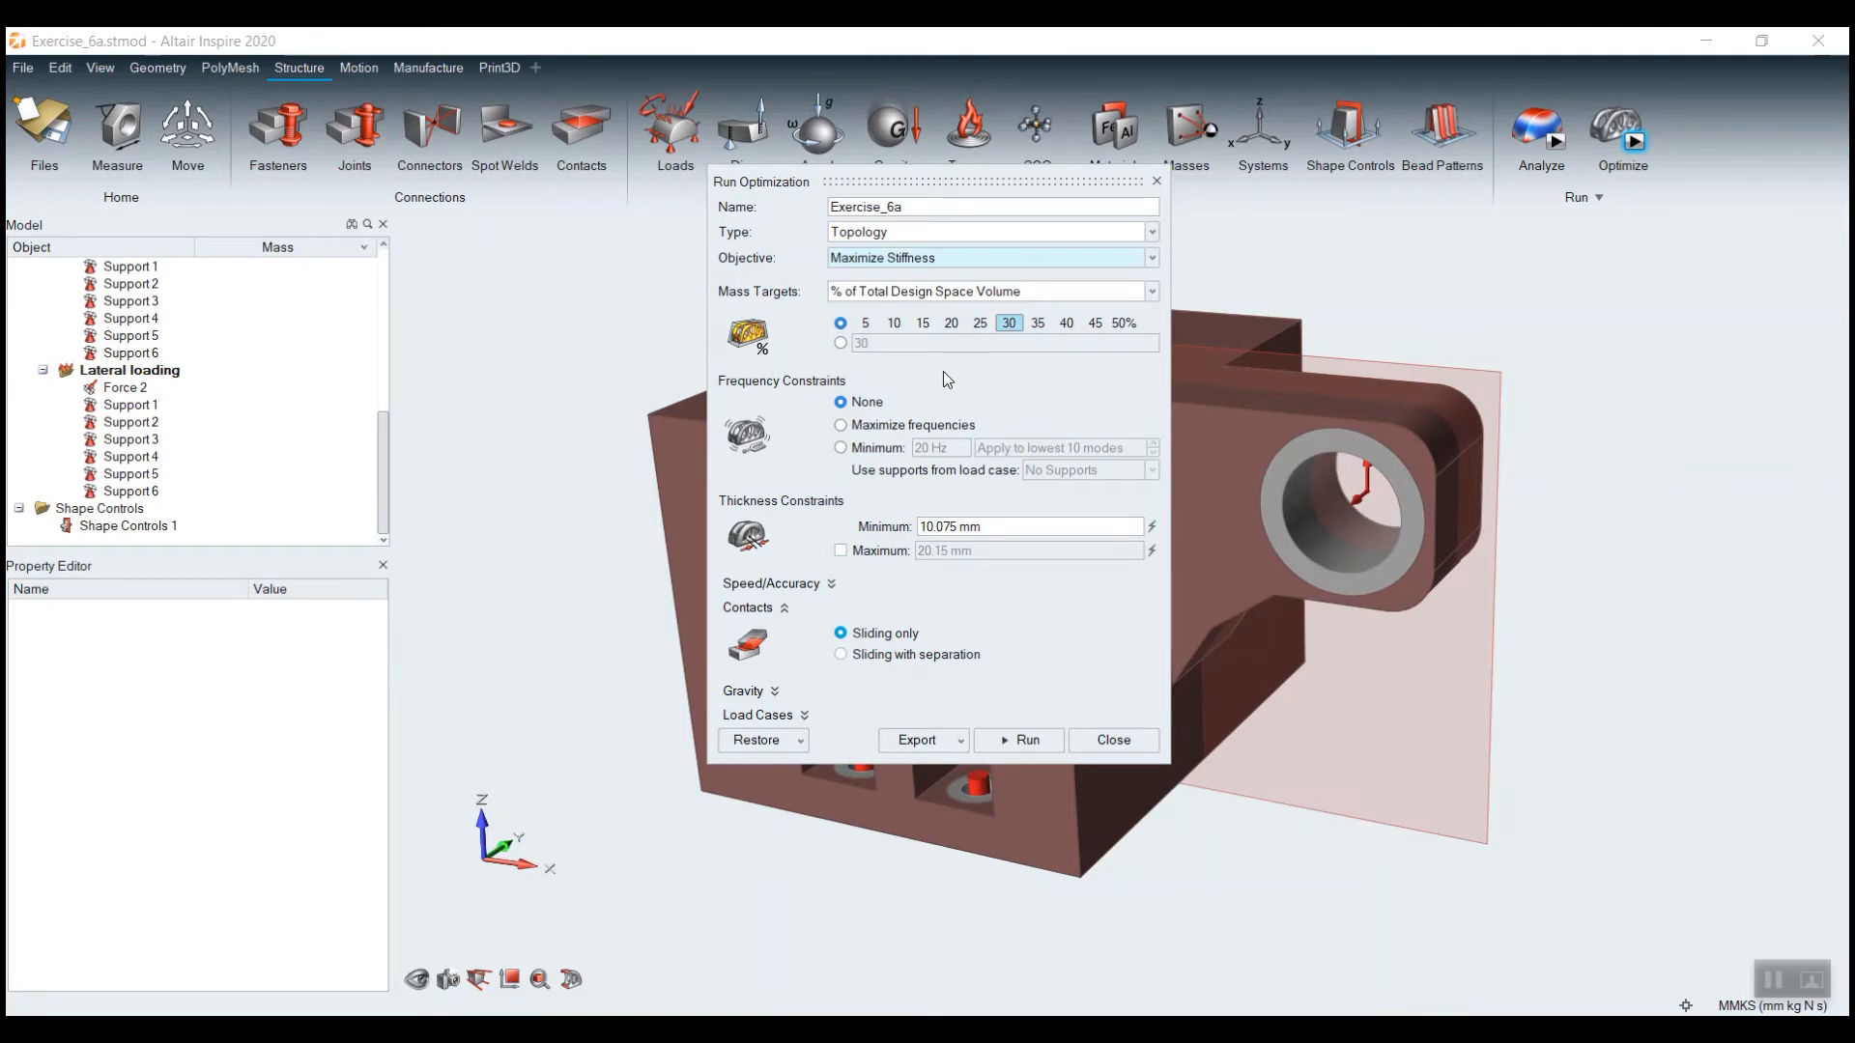
mouse_move(1018, 180)
mouse_down()
mouse_move(511, 264)
mouse_move(1002, 186)
mouse_up()
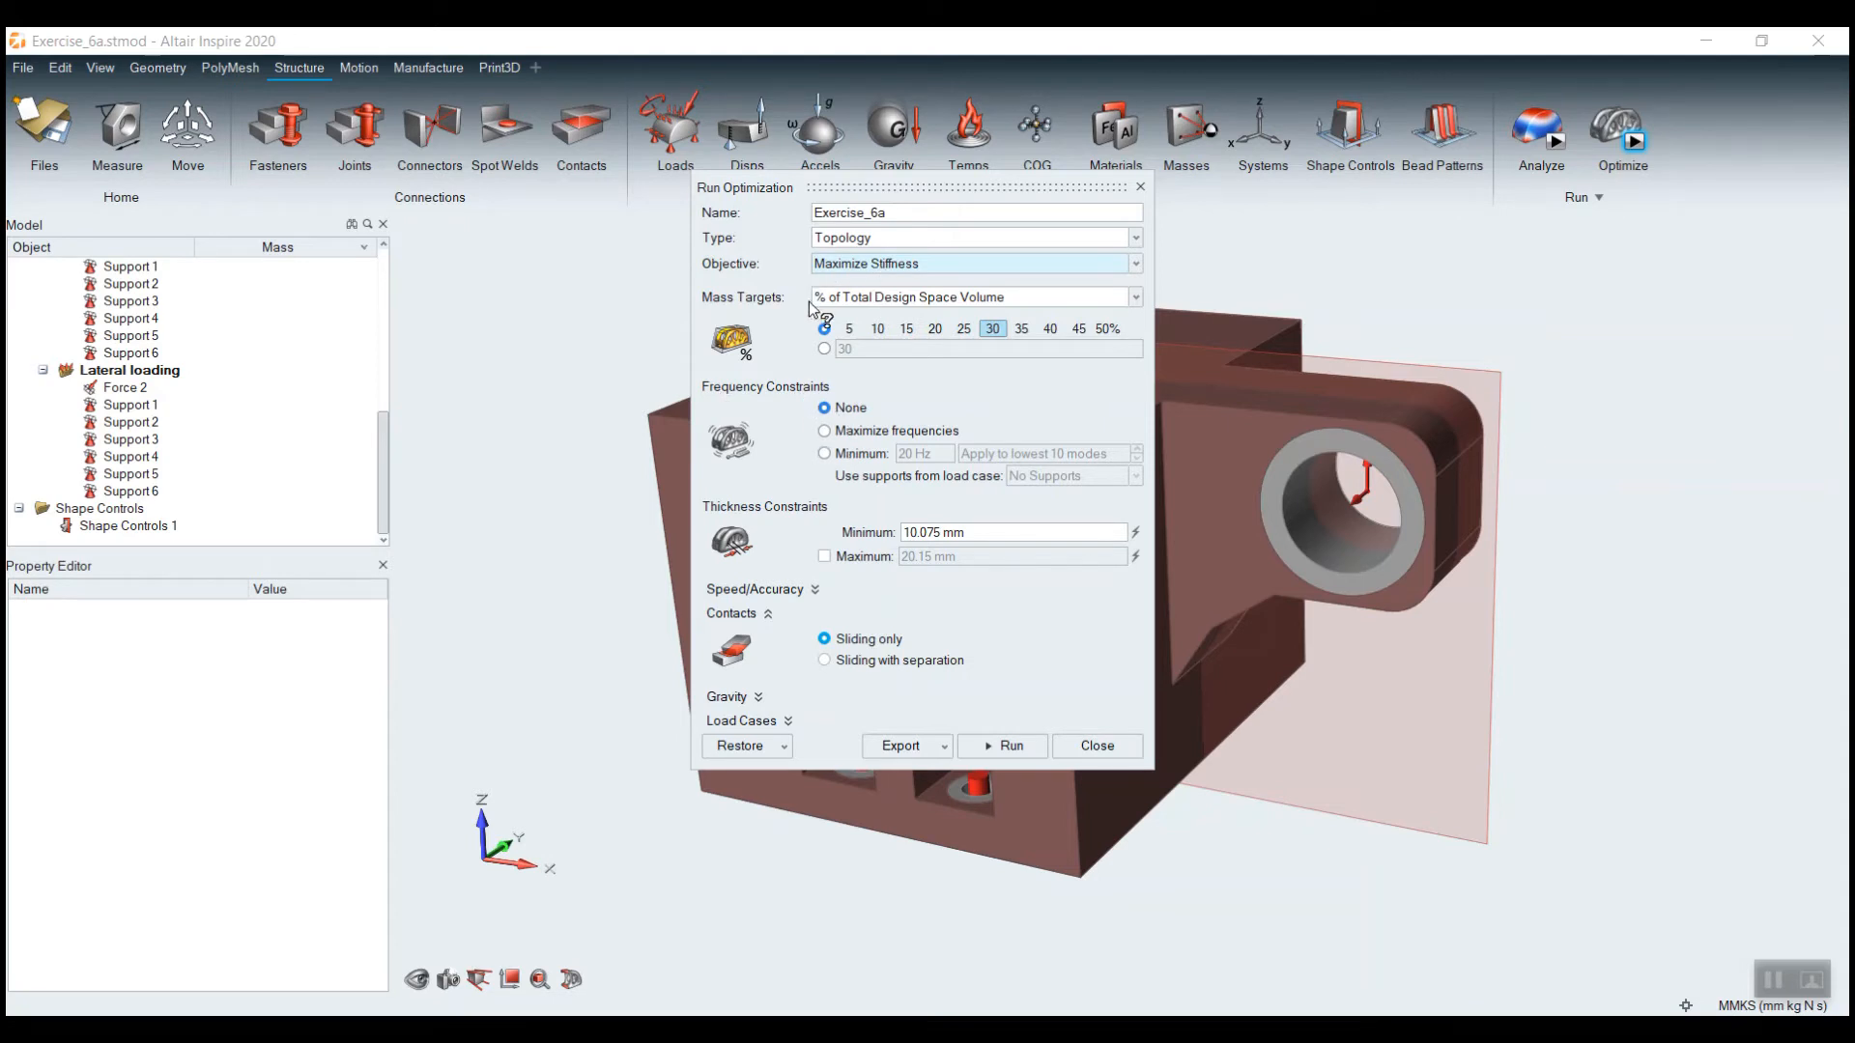
Try a minimum frequency constraint of 20 Hz on the lowest 10 modes with No Supports, and switch the maximum thickness constraint on and off
click(824, 431)
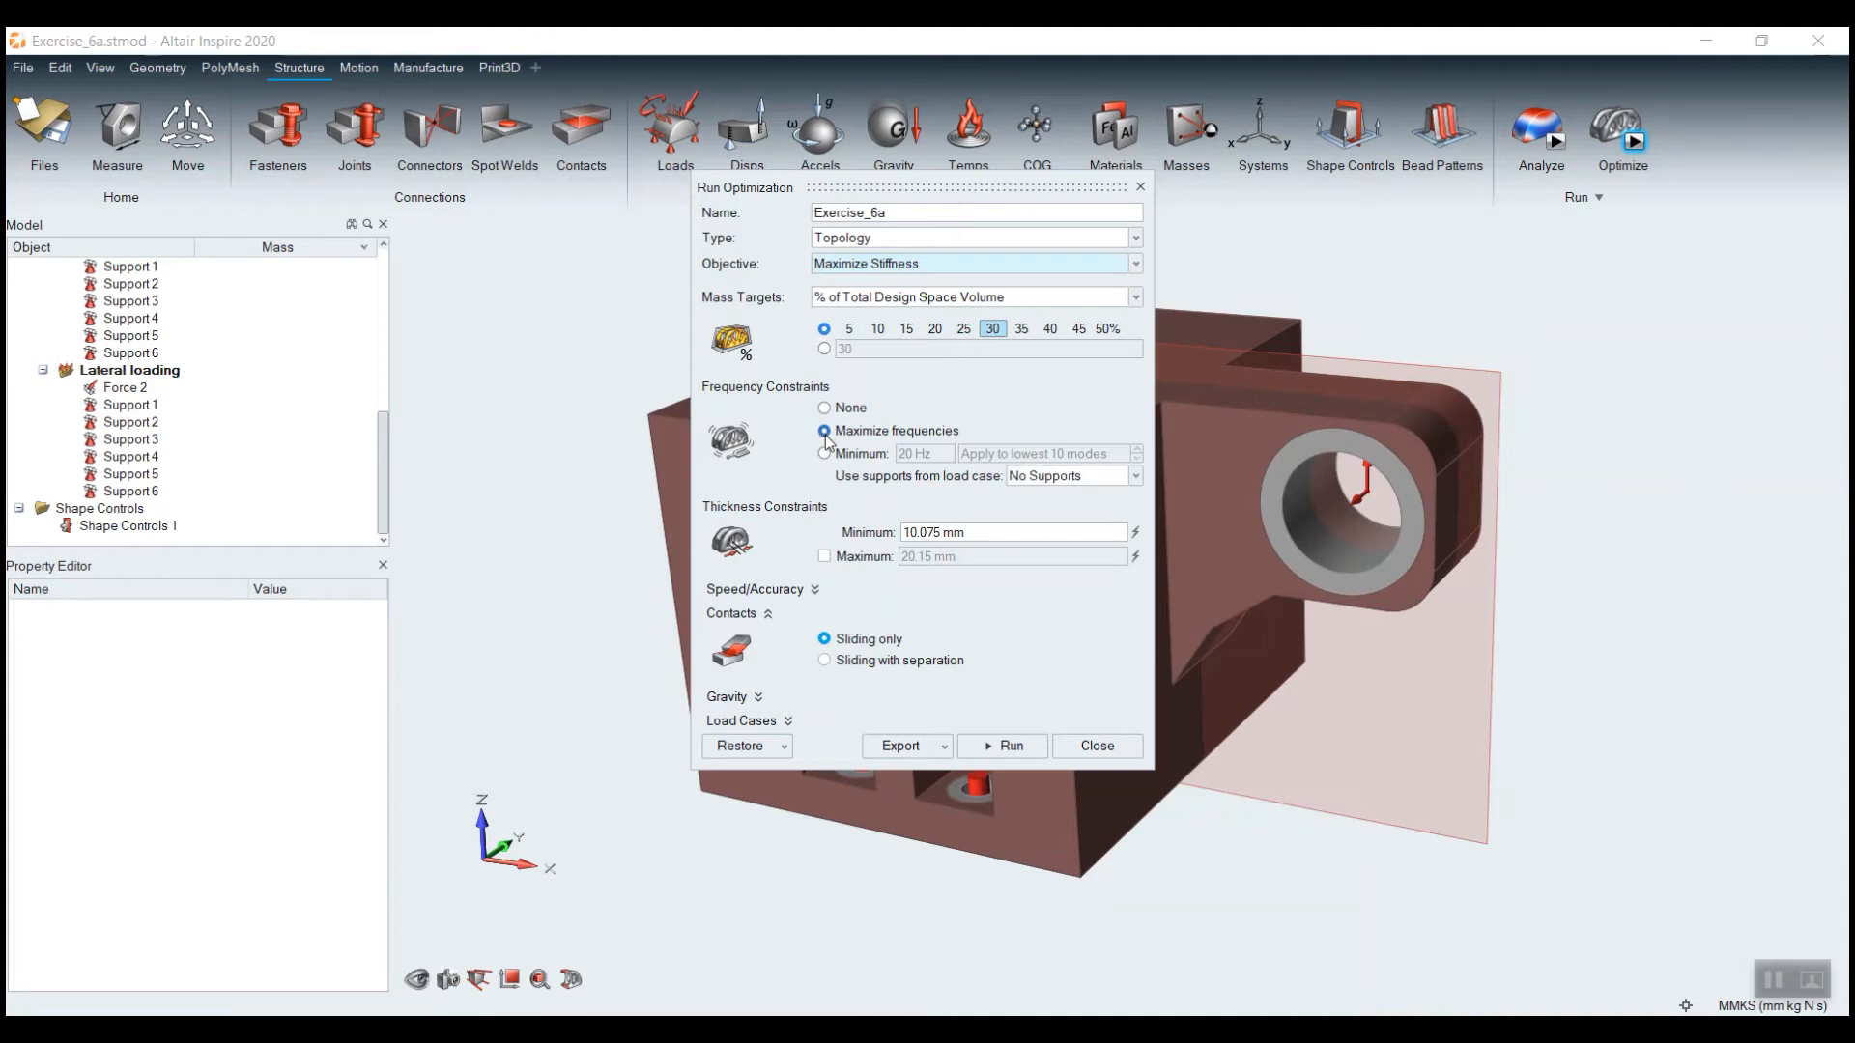
click(826, 456)
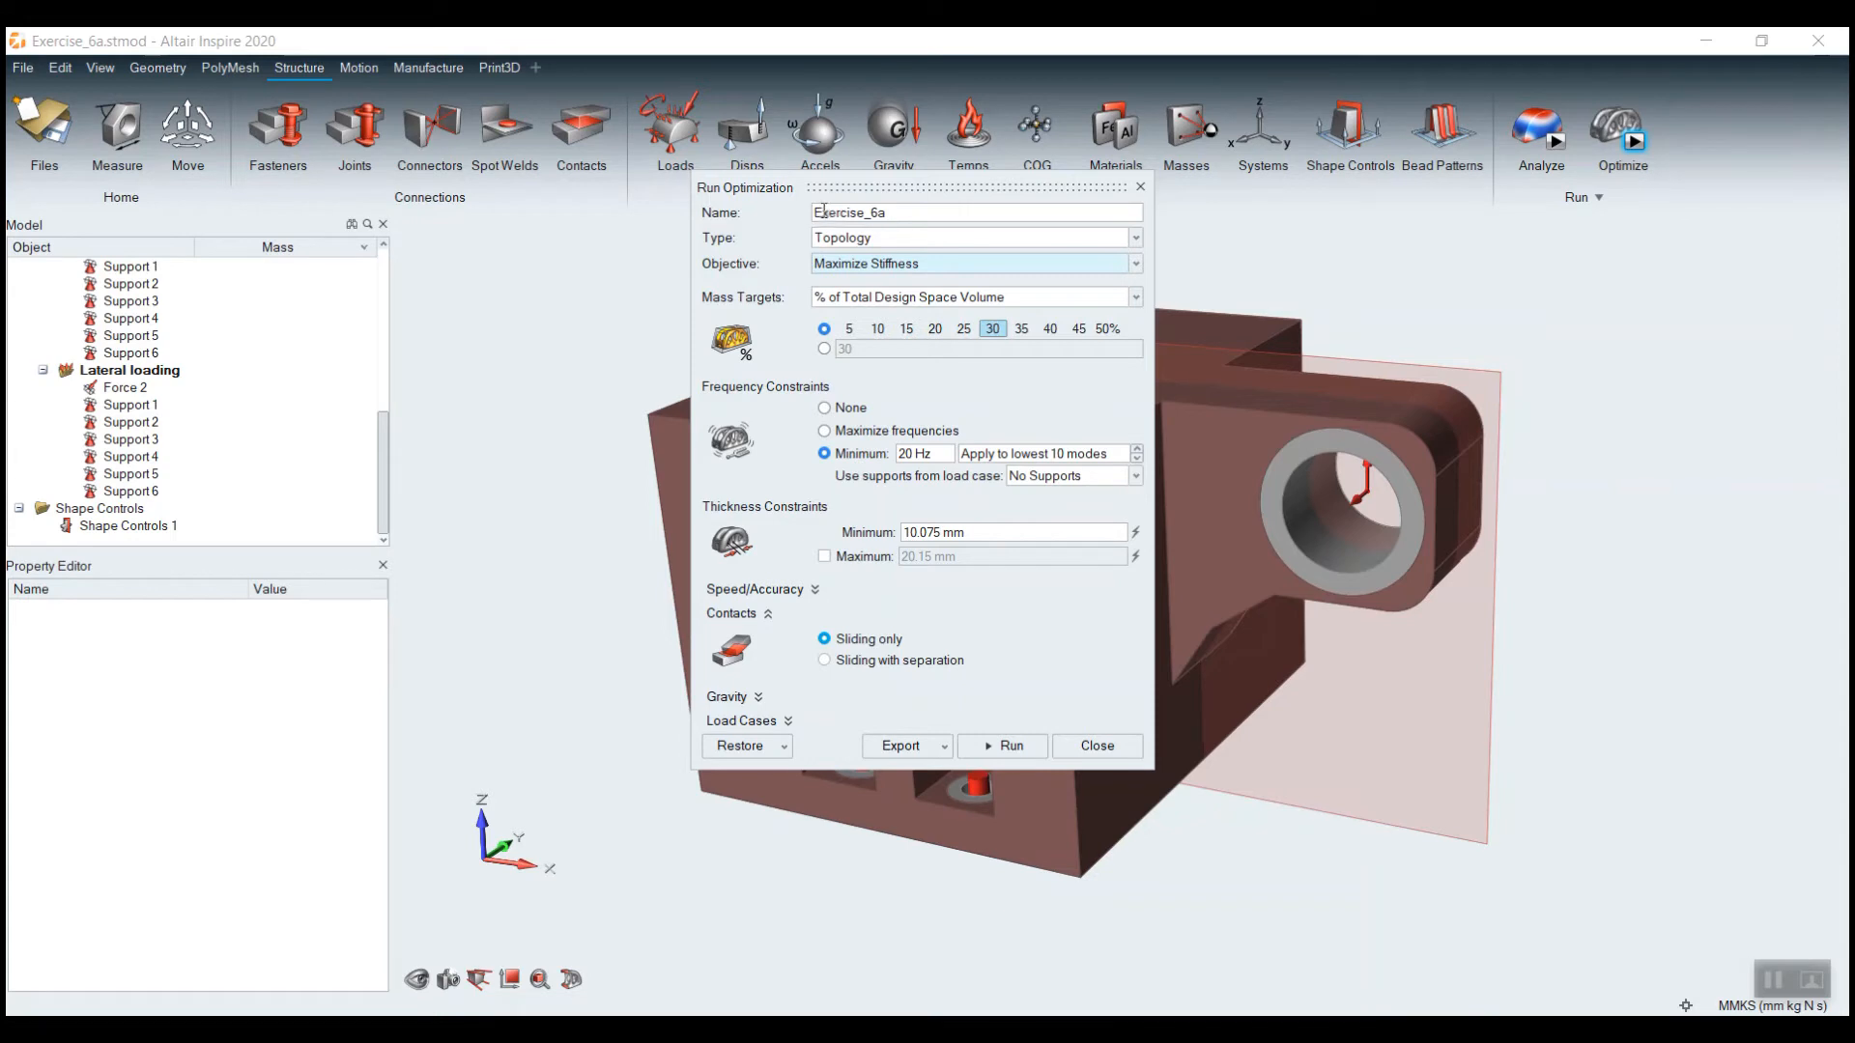
click(1025, 478)
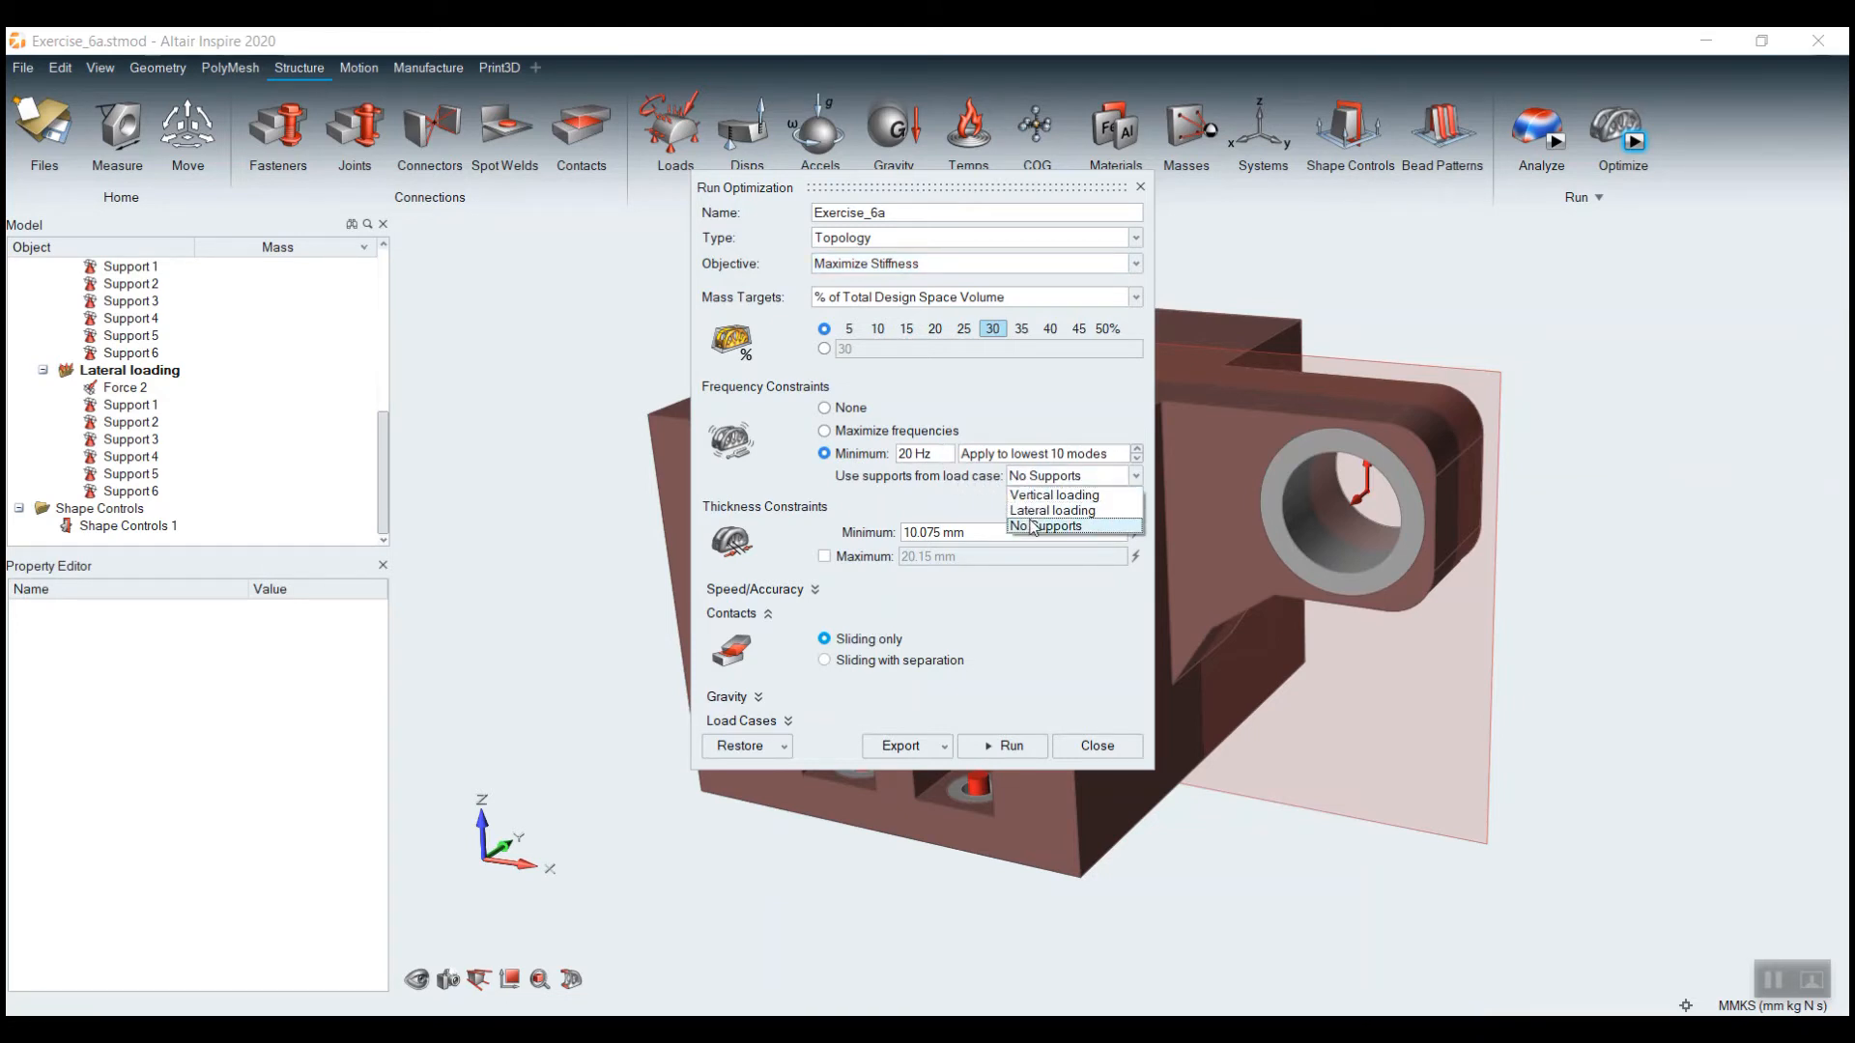
click(953, 495)
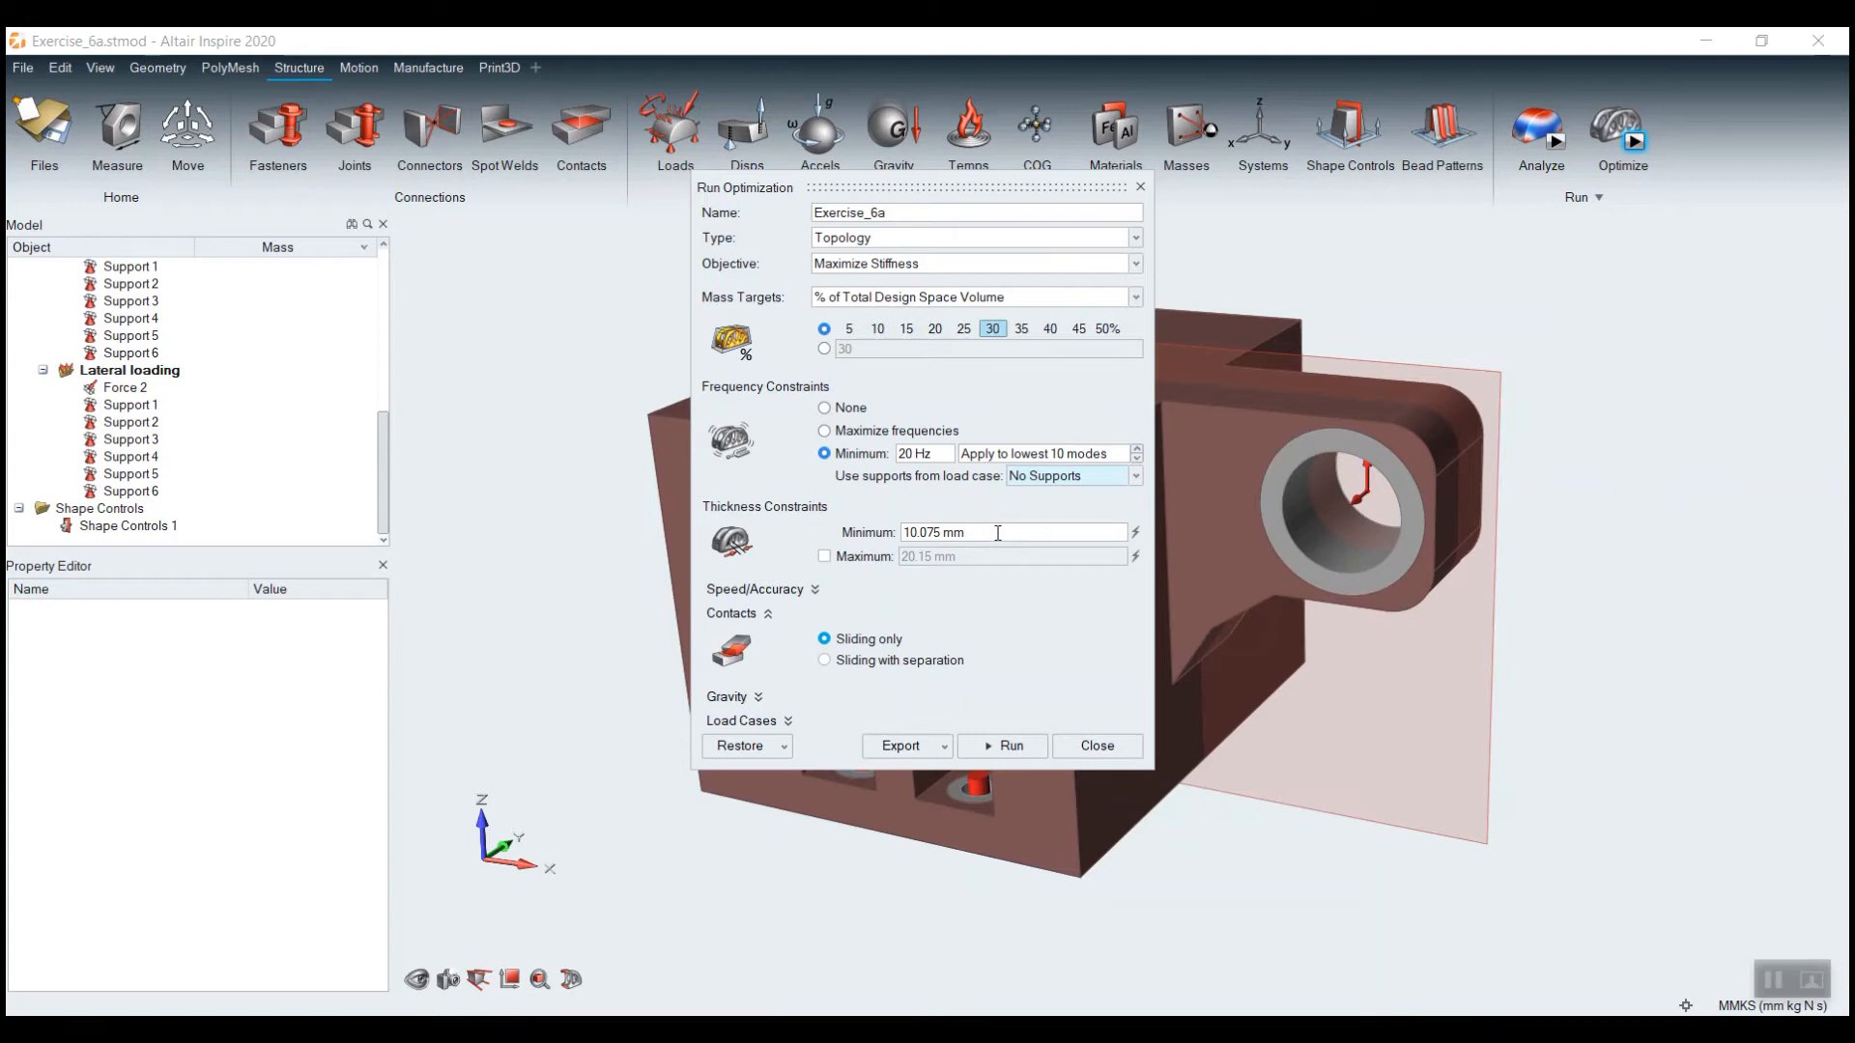
click(825, 557)
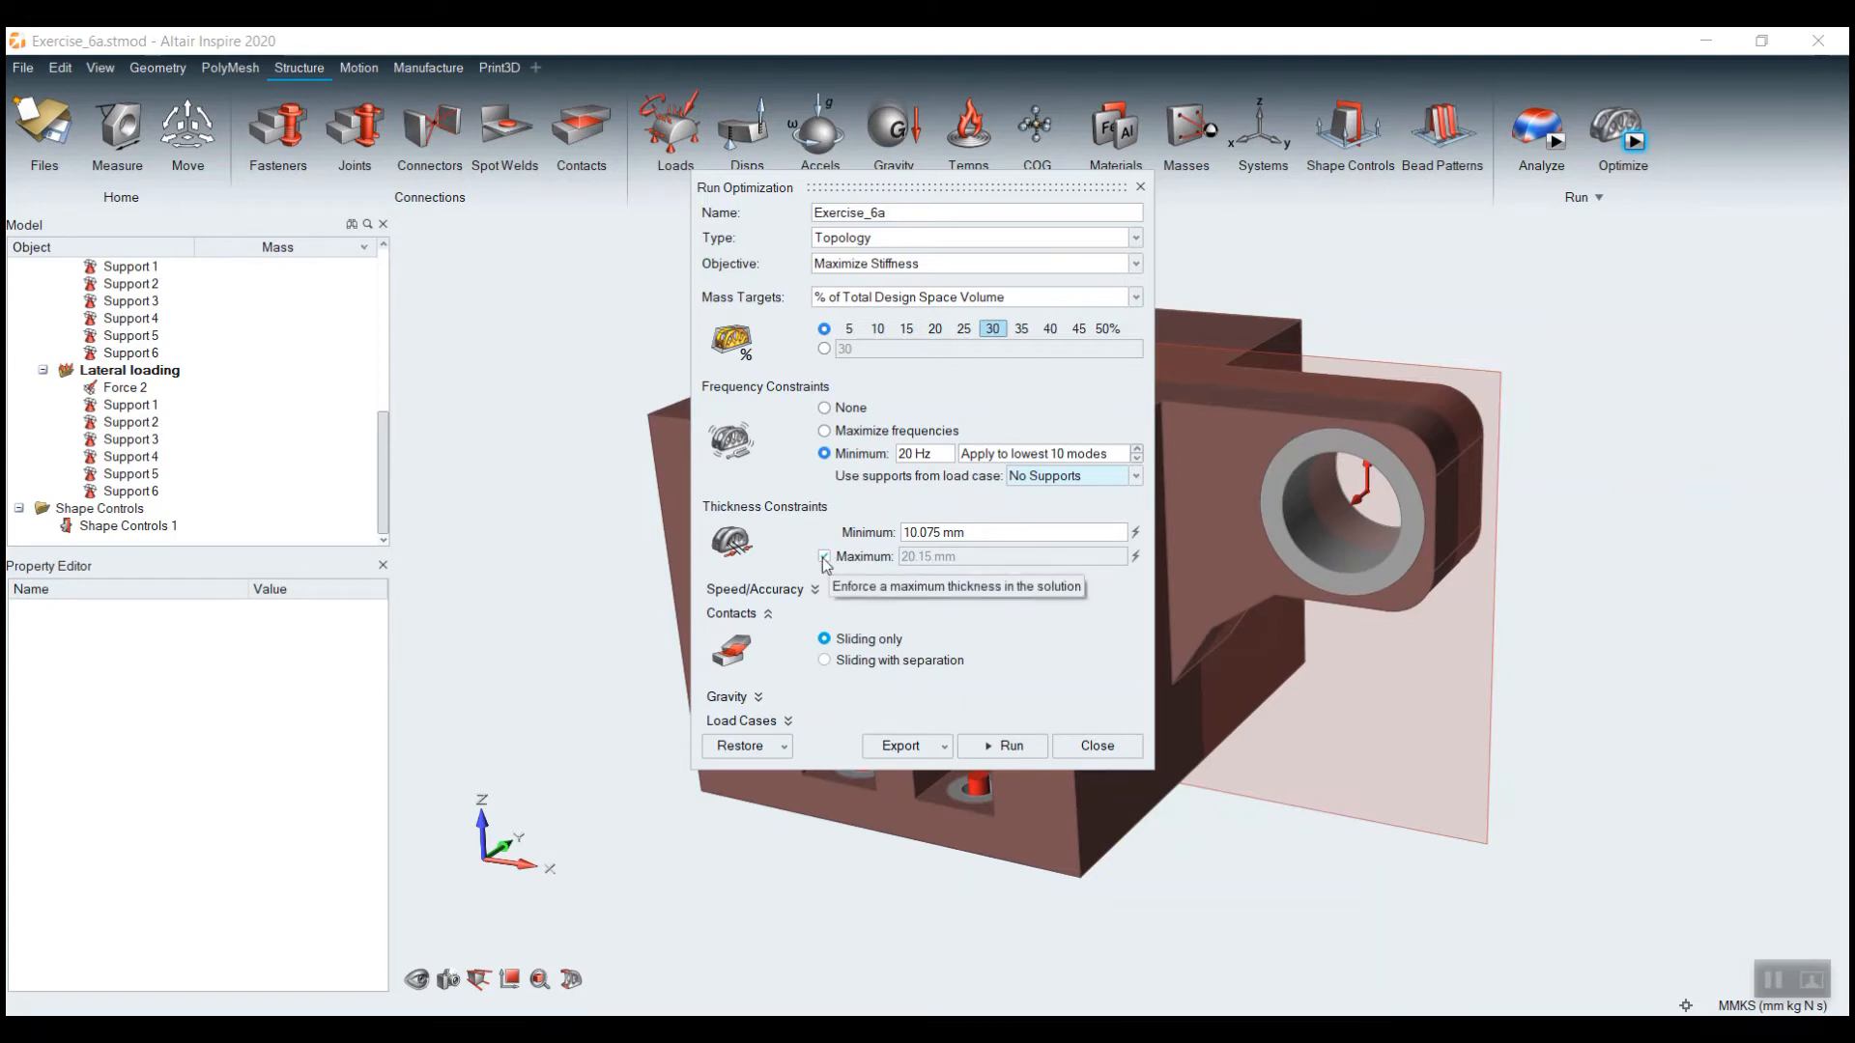
click(825, 559)
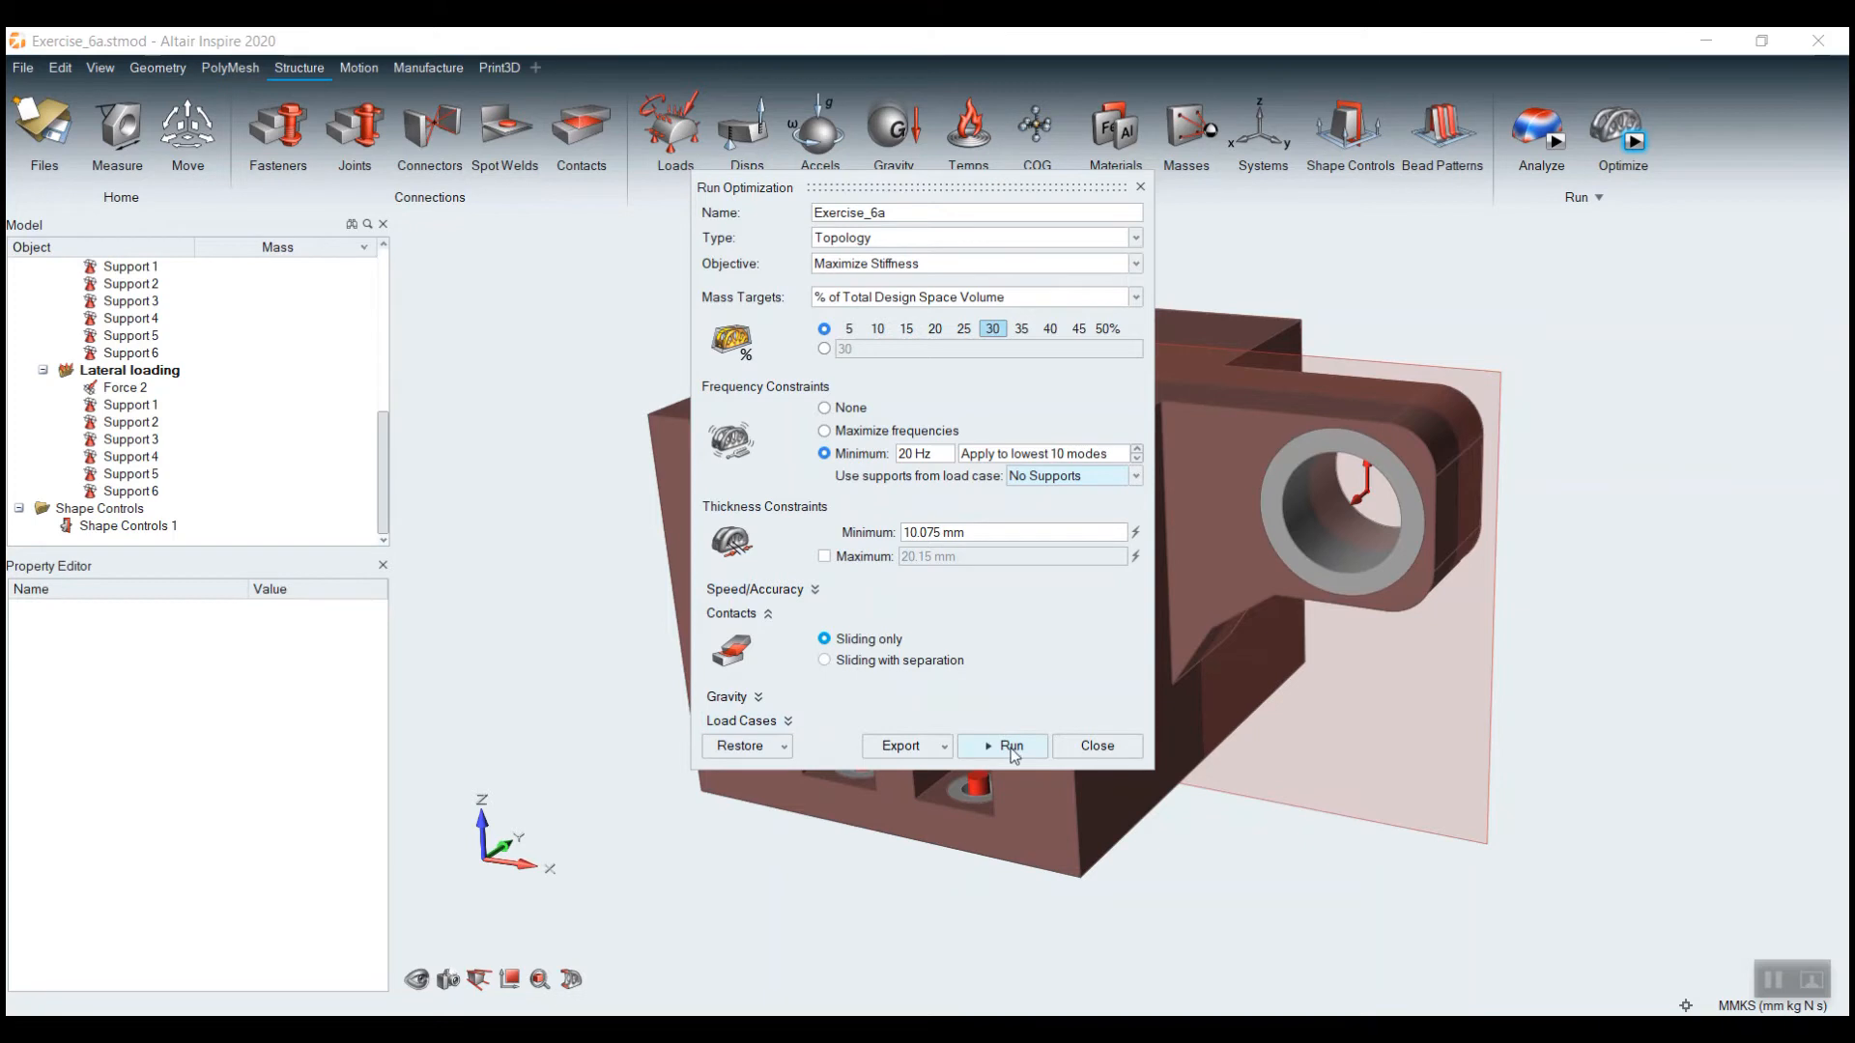
Set the objective to Minimize Mass with a minimum safety factor of 1.5 and no frequency constraints, and close the run settings
click(949, 261)
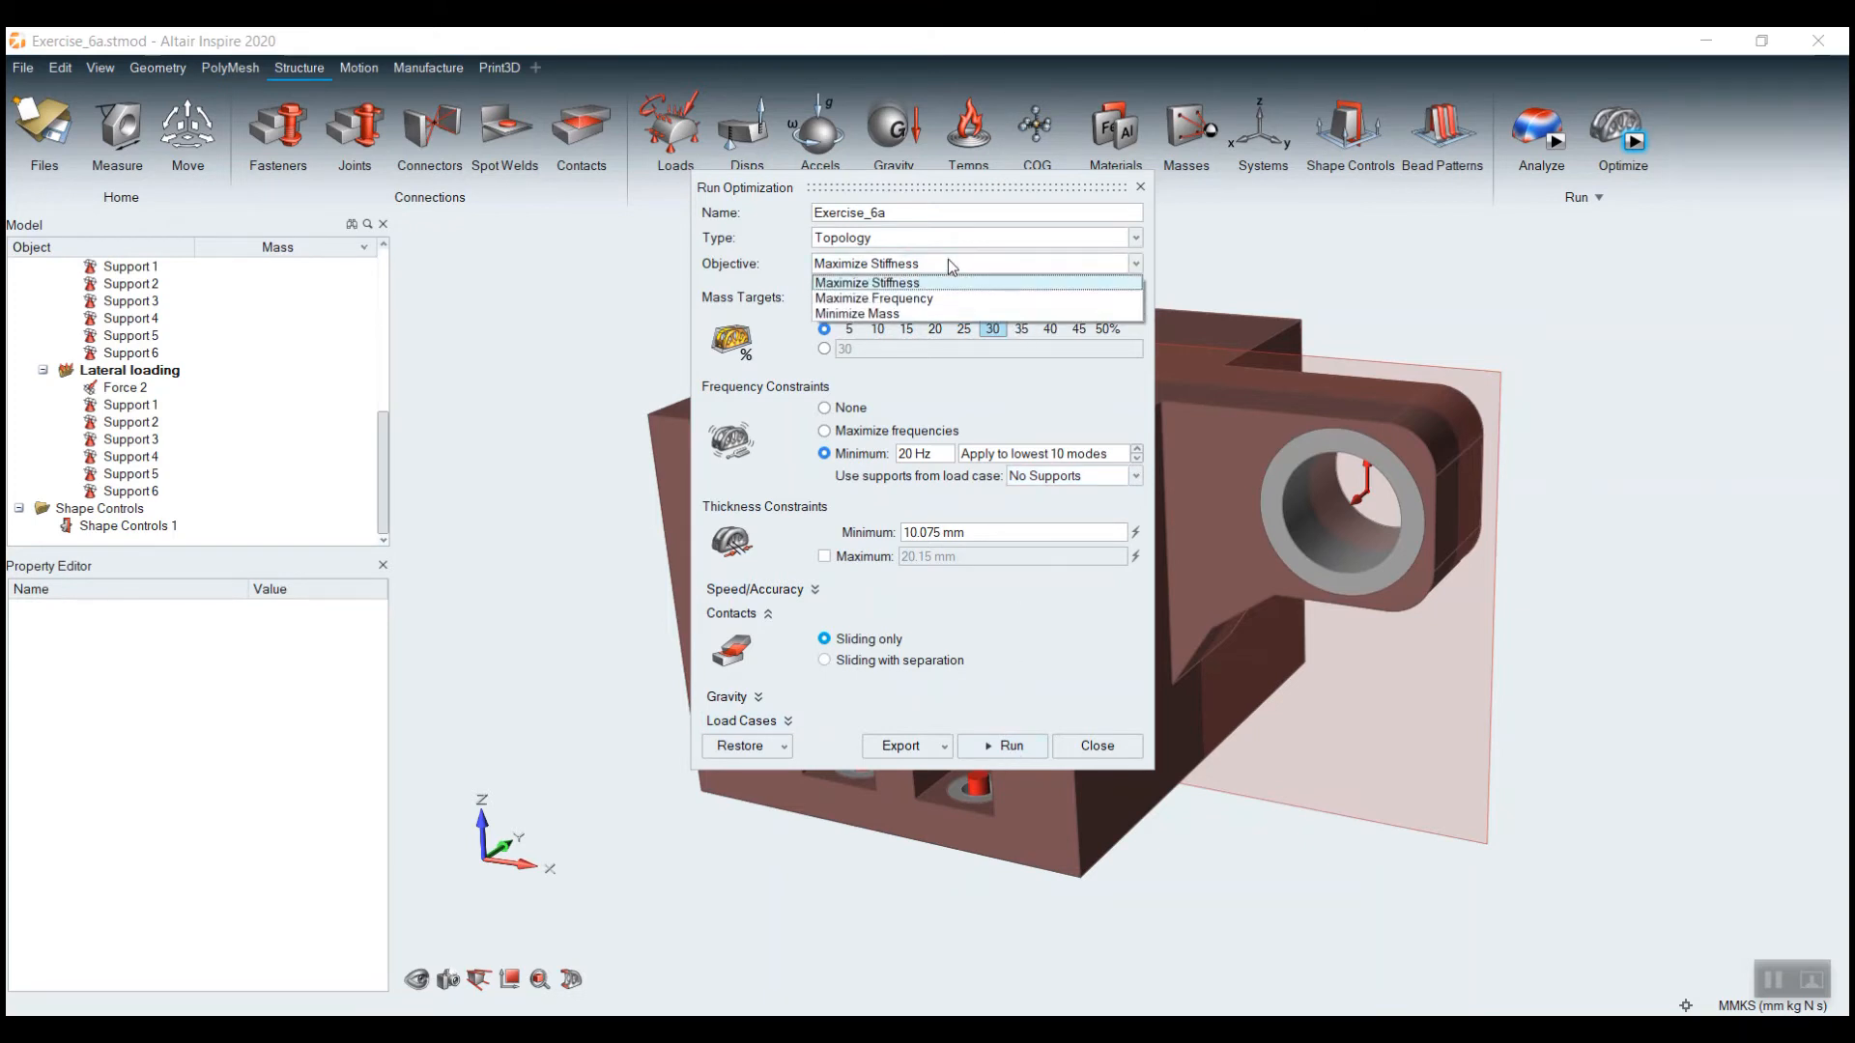
click(887, 314)
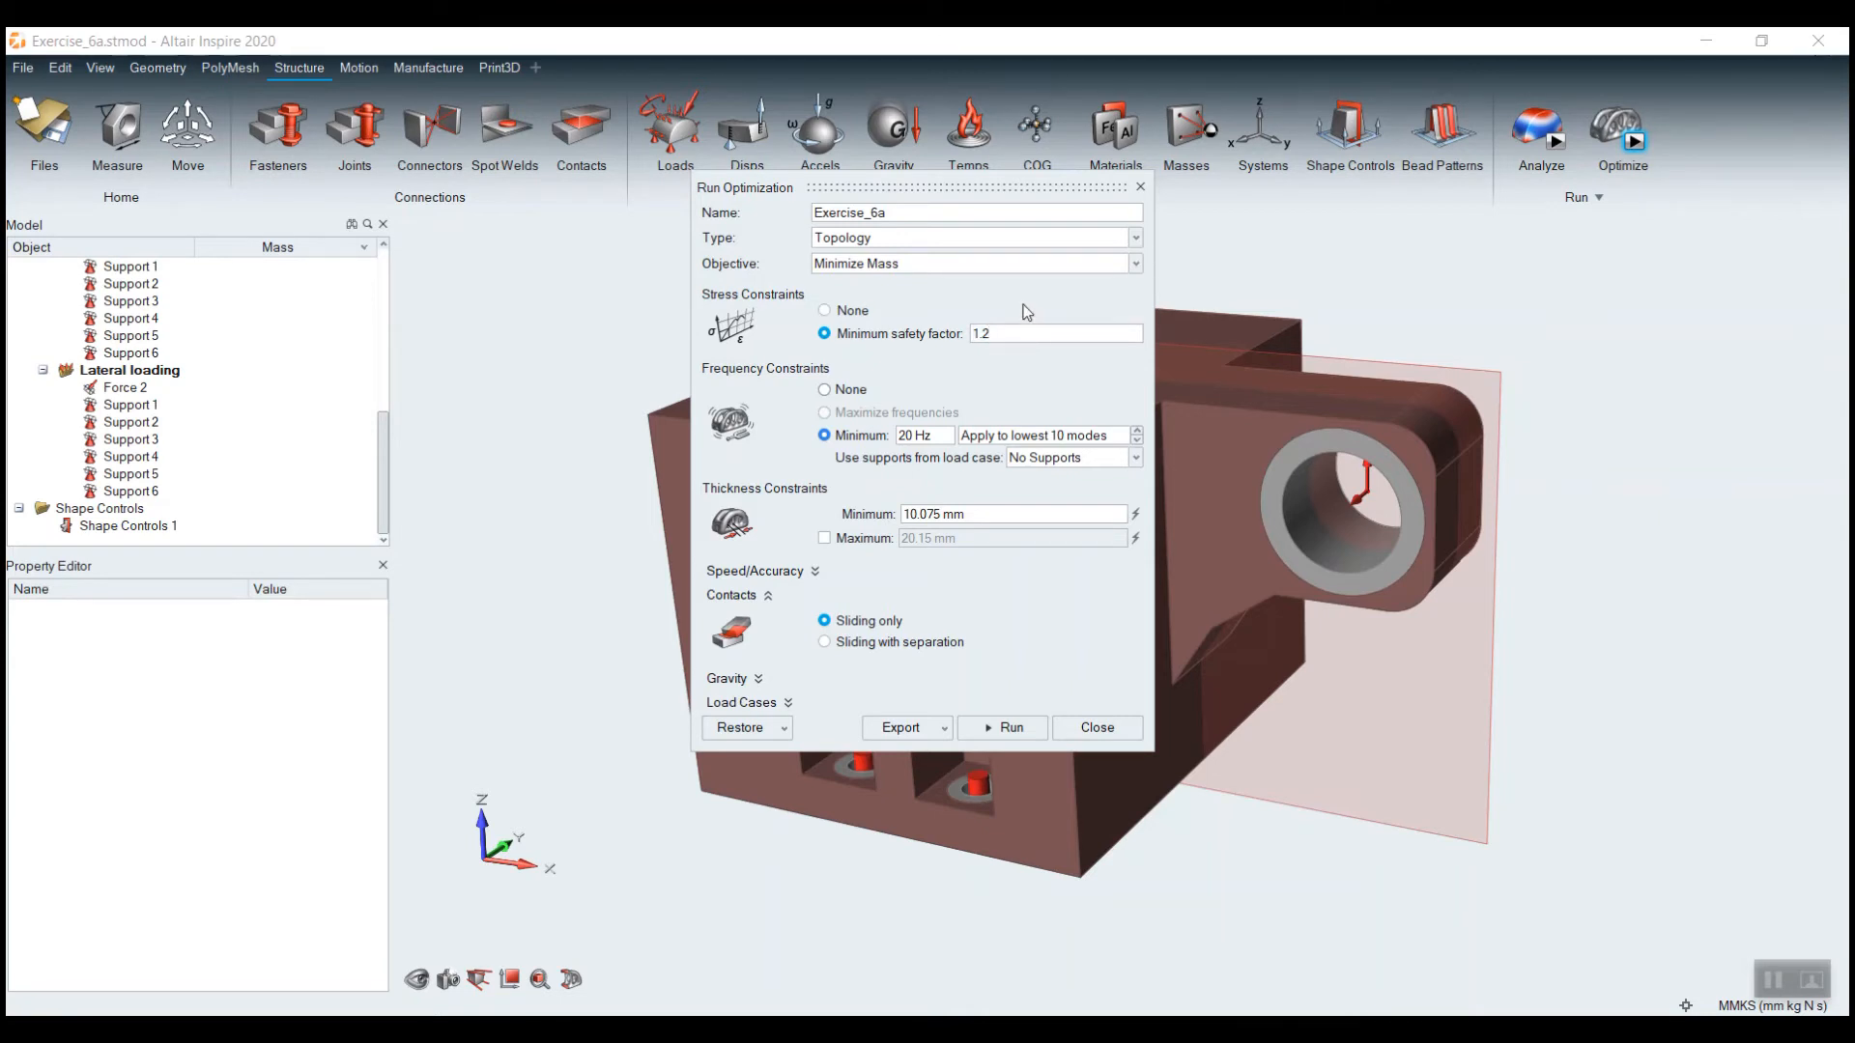
key(BackSpace)
text(5)
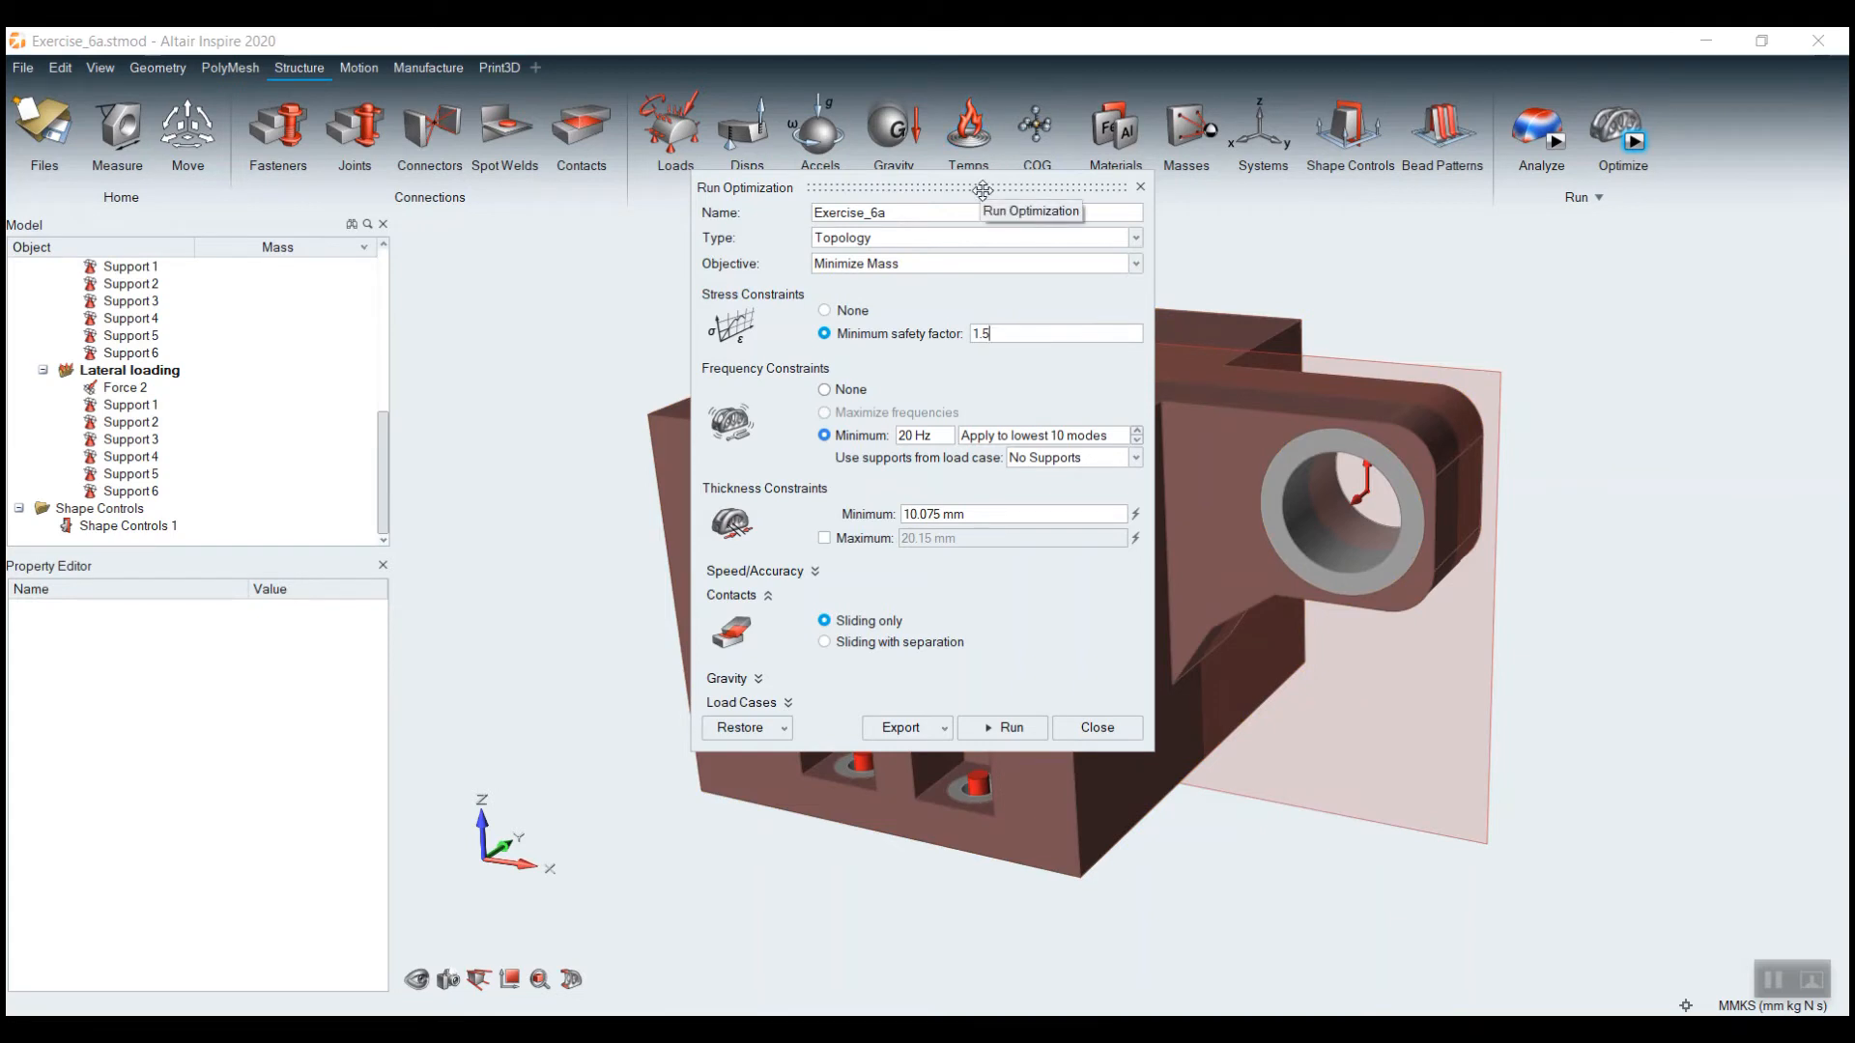
click(861, 388)
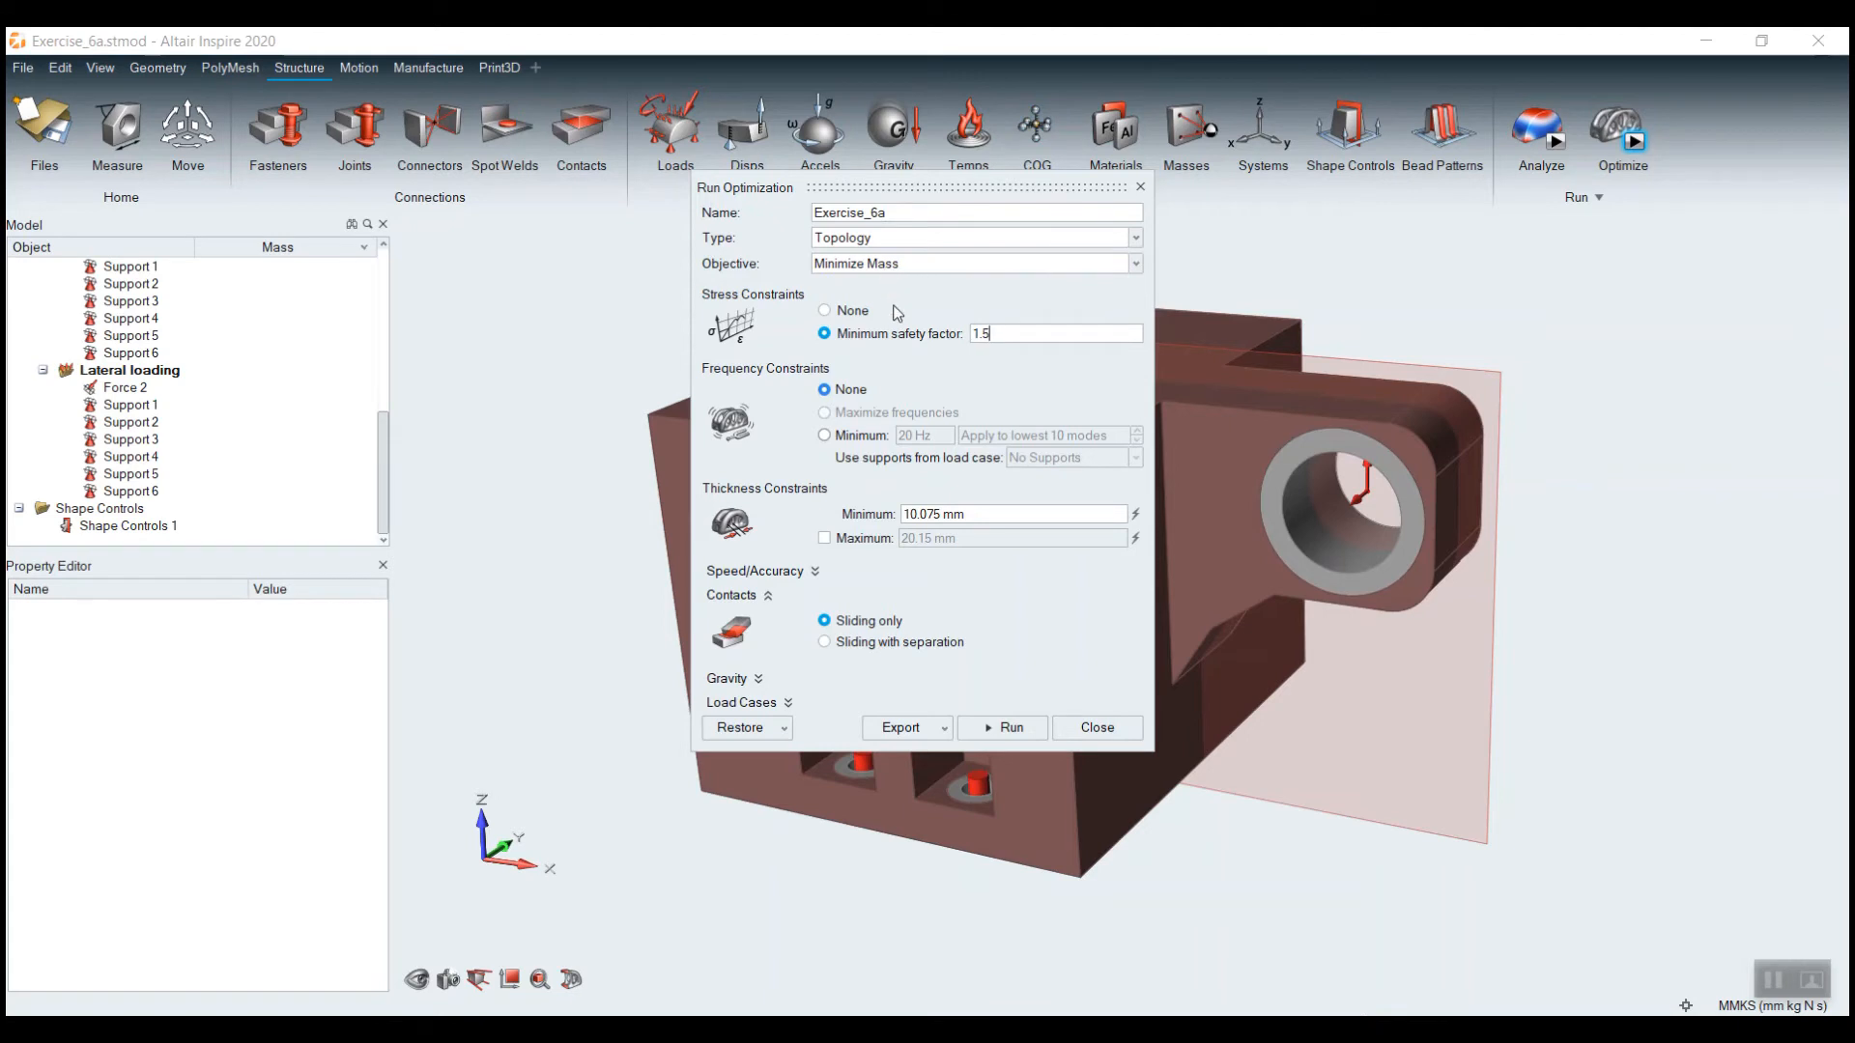
click(1104, 728)
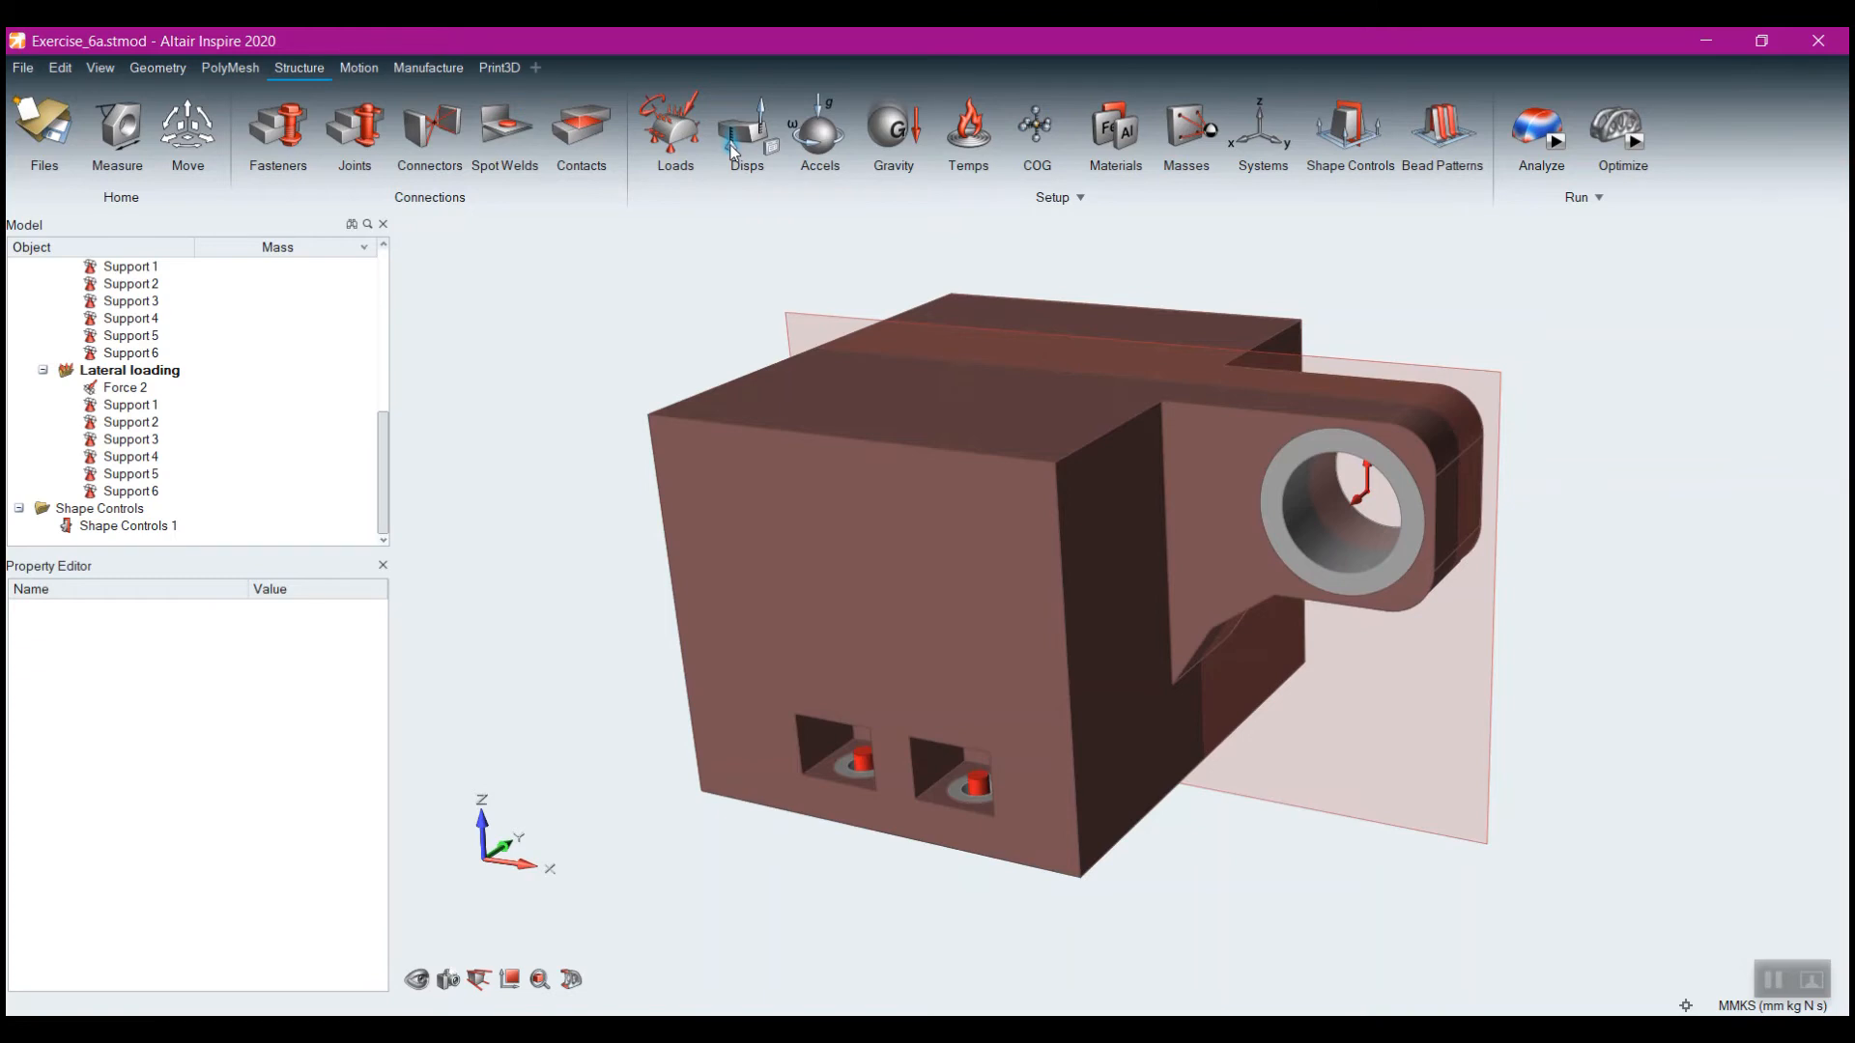
Add a displacement constraint at the design space point above the large lug hole, with an upper bound of 2 mm in all directions
click(731, 149)
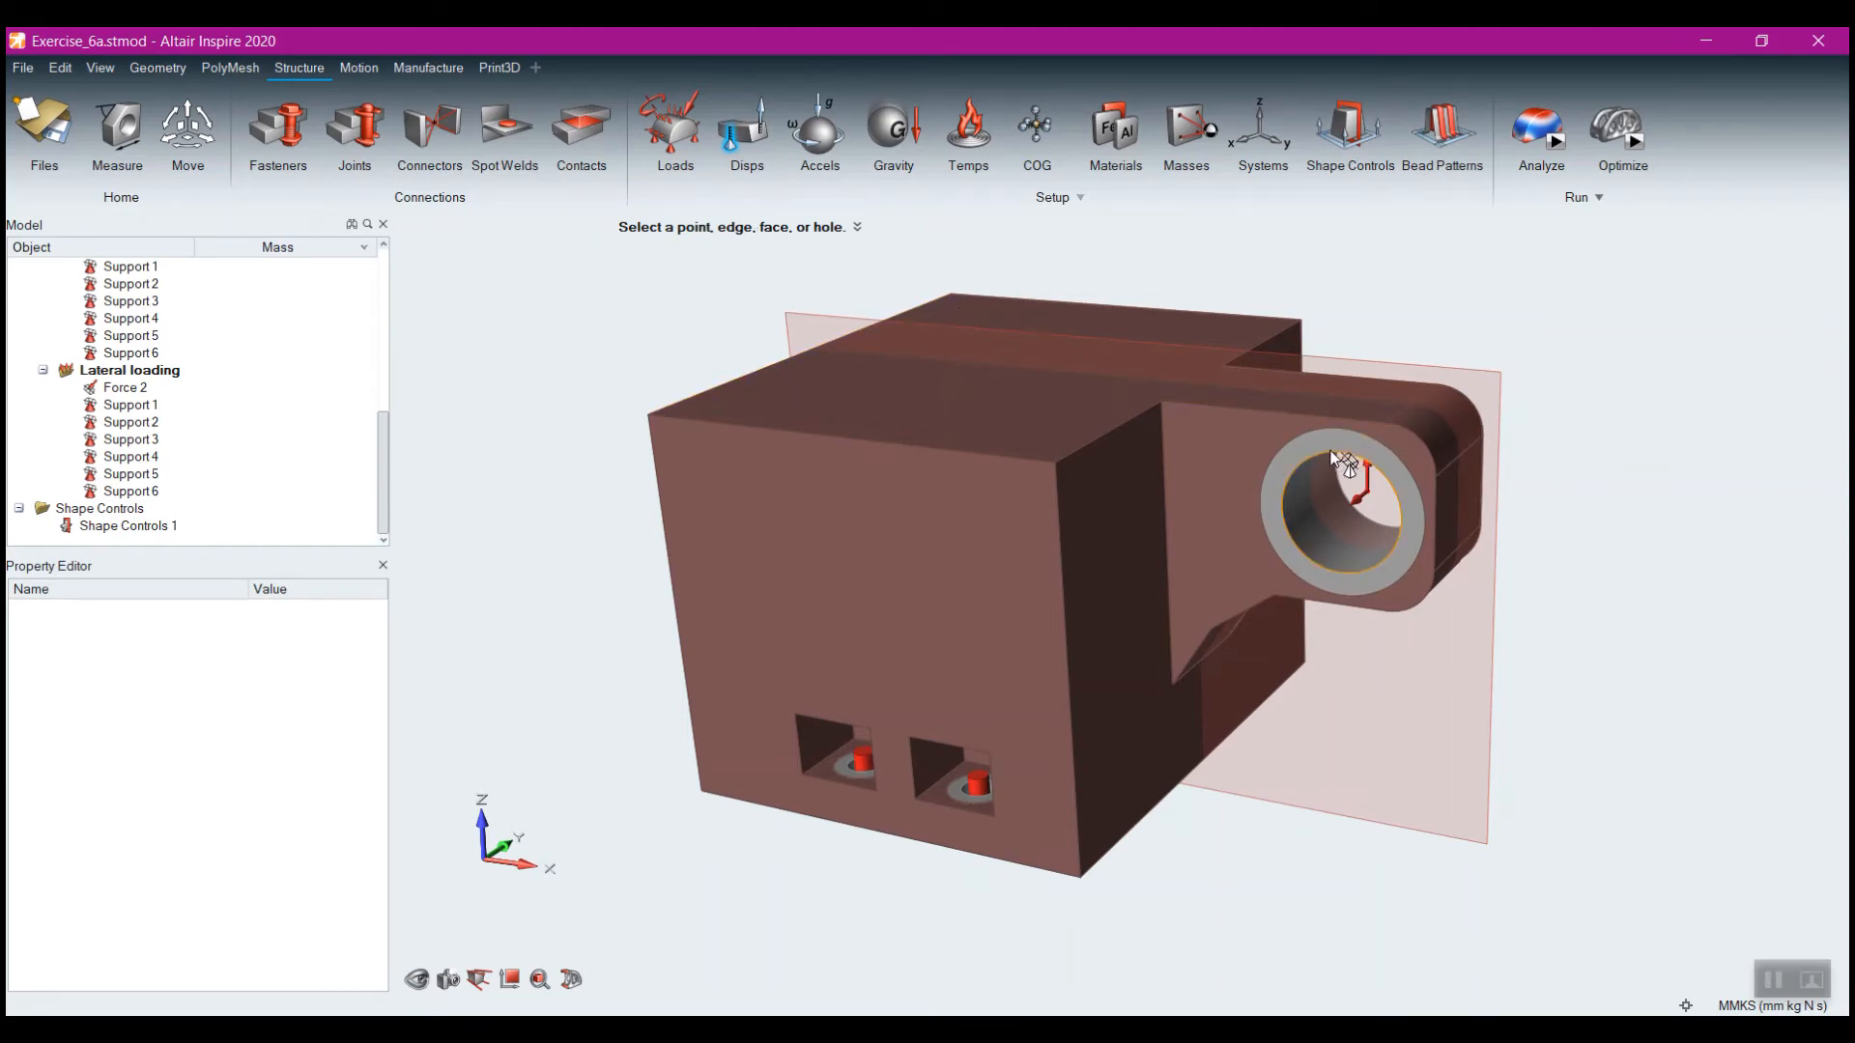
click(1389, 425)
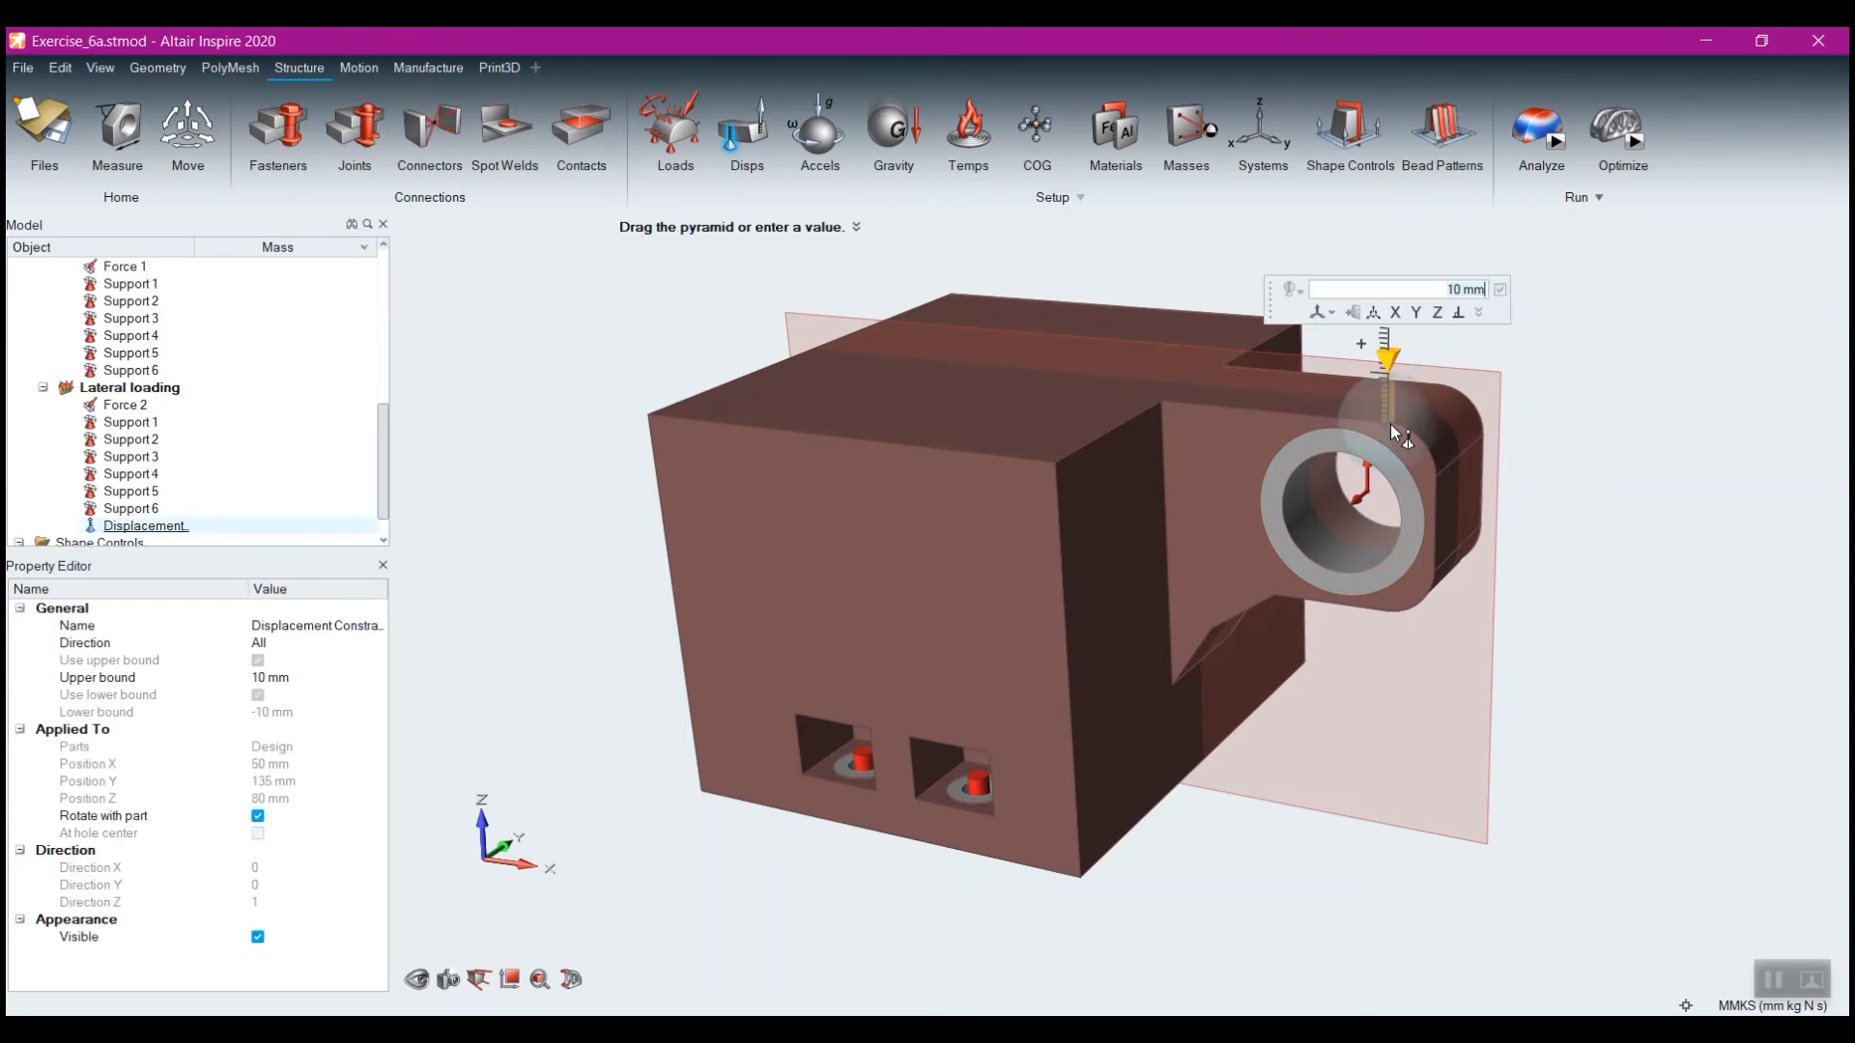
middle_drag(1629, 512, 1486, 524)
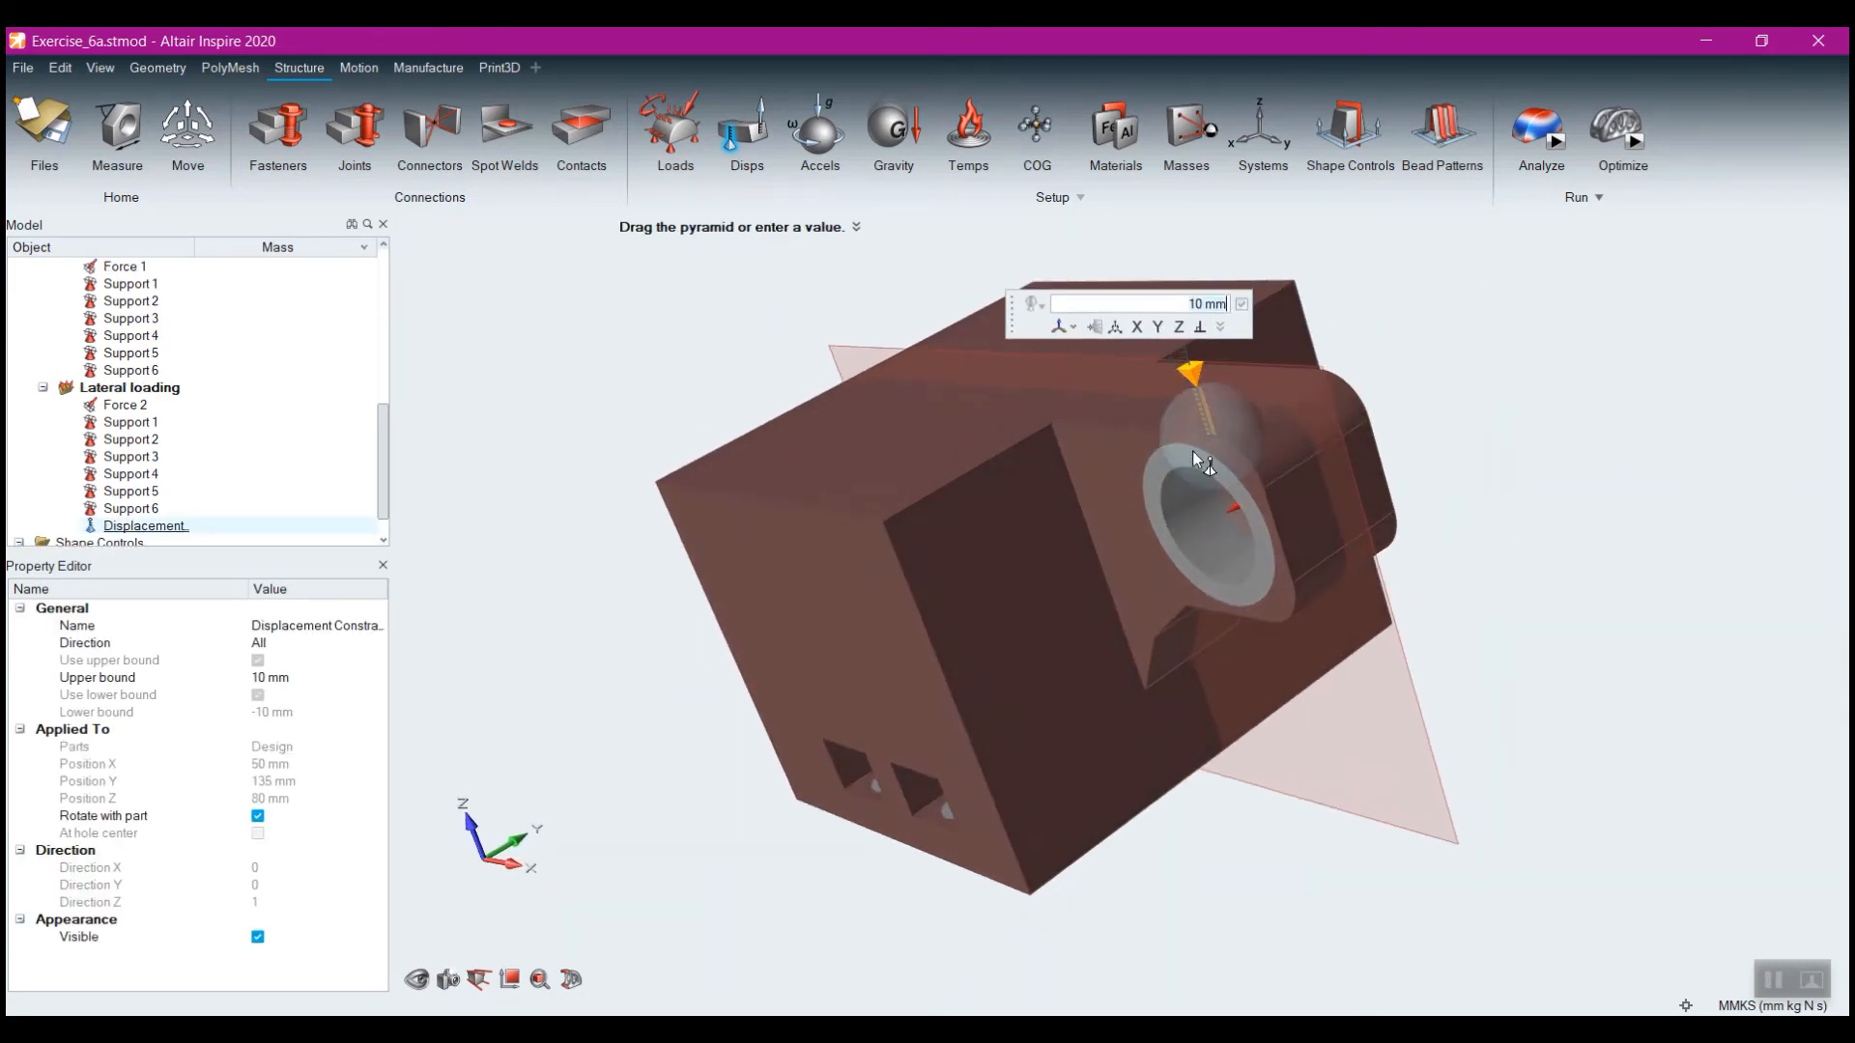
scroll(1192, 437, up, 5)
right_drag(1275, 428, 1227, 615)
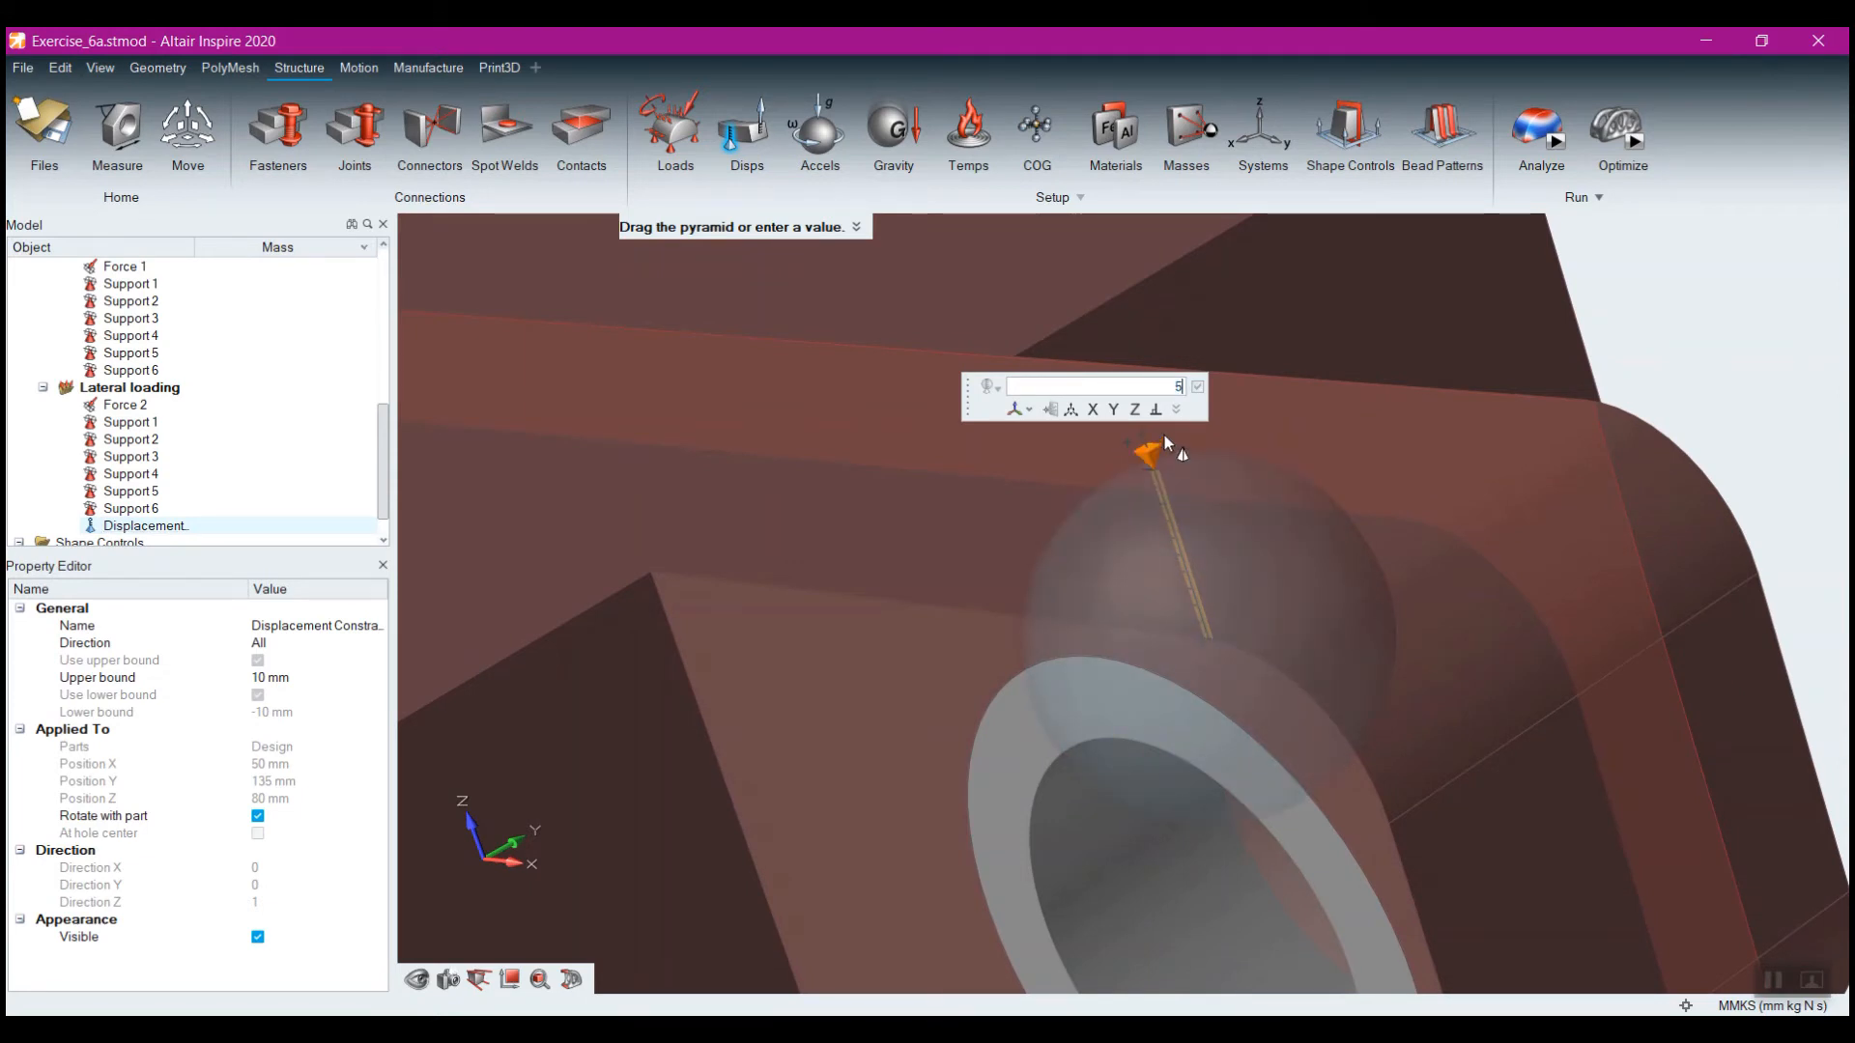
text(5)
key(Return)
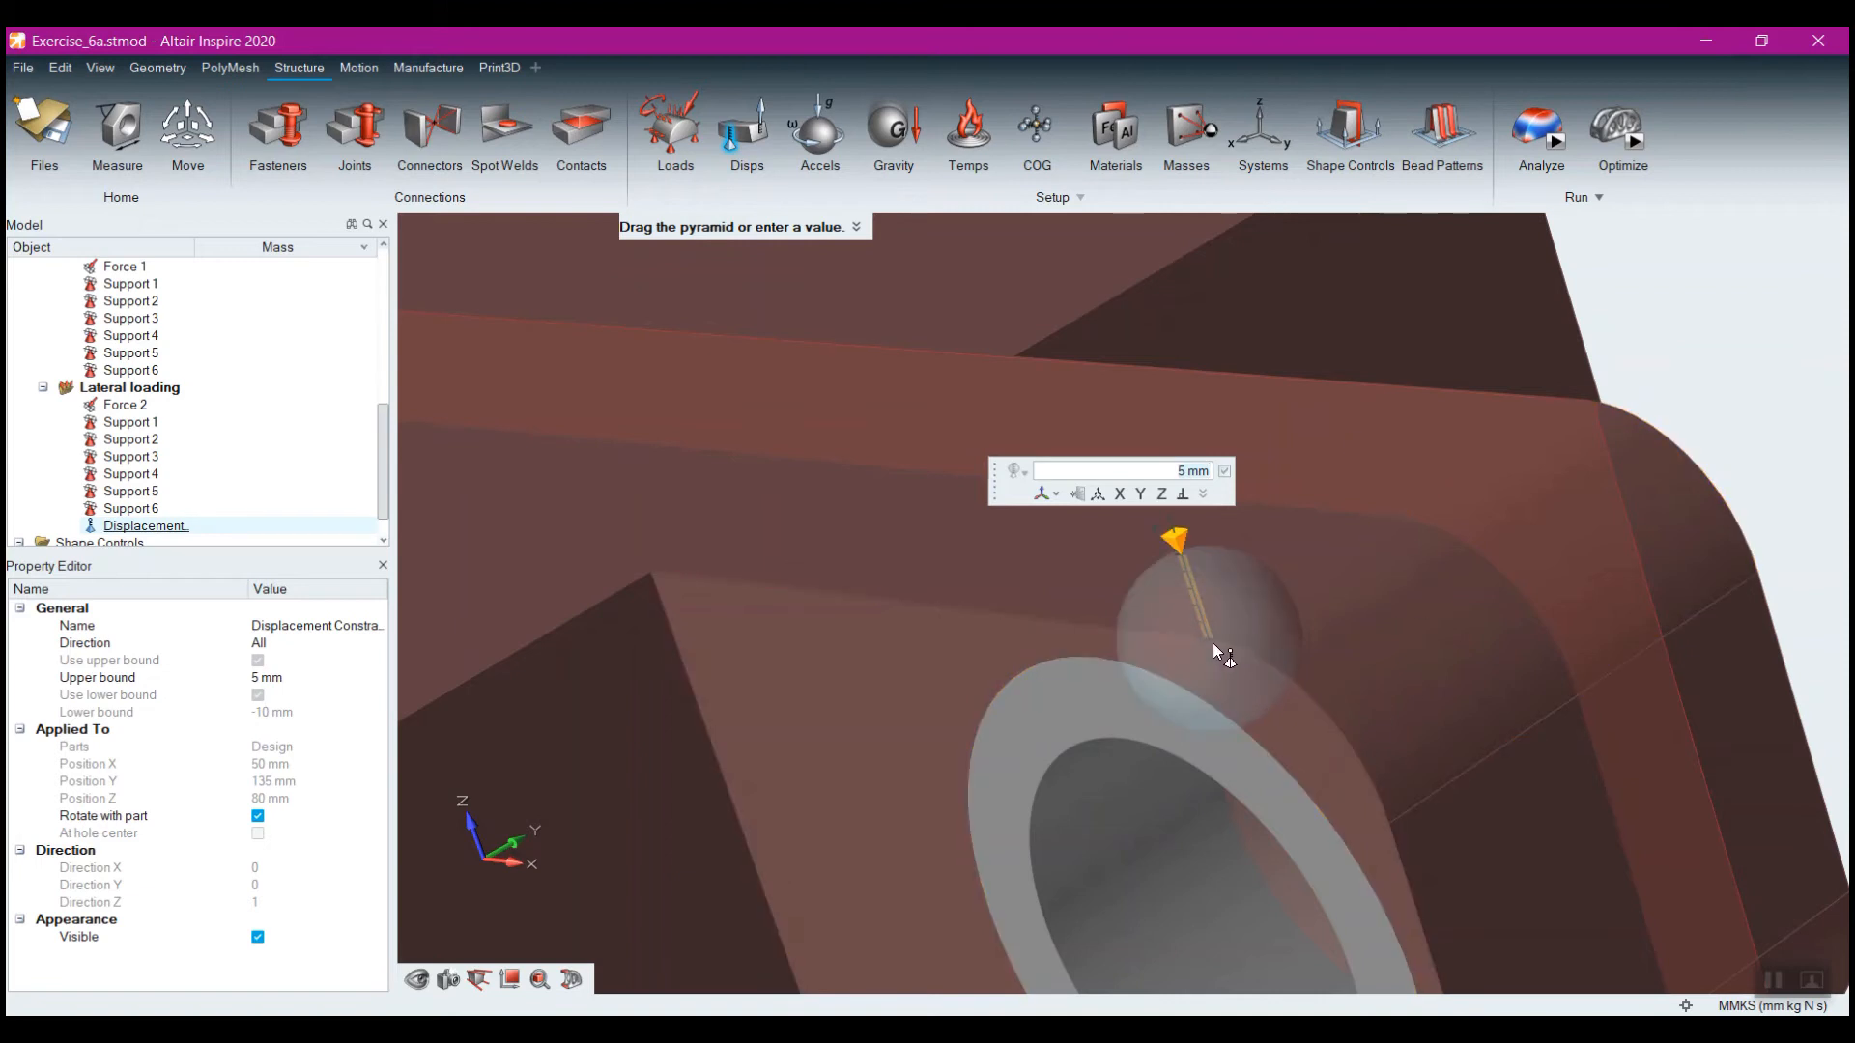
text(2)
key(Return)
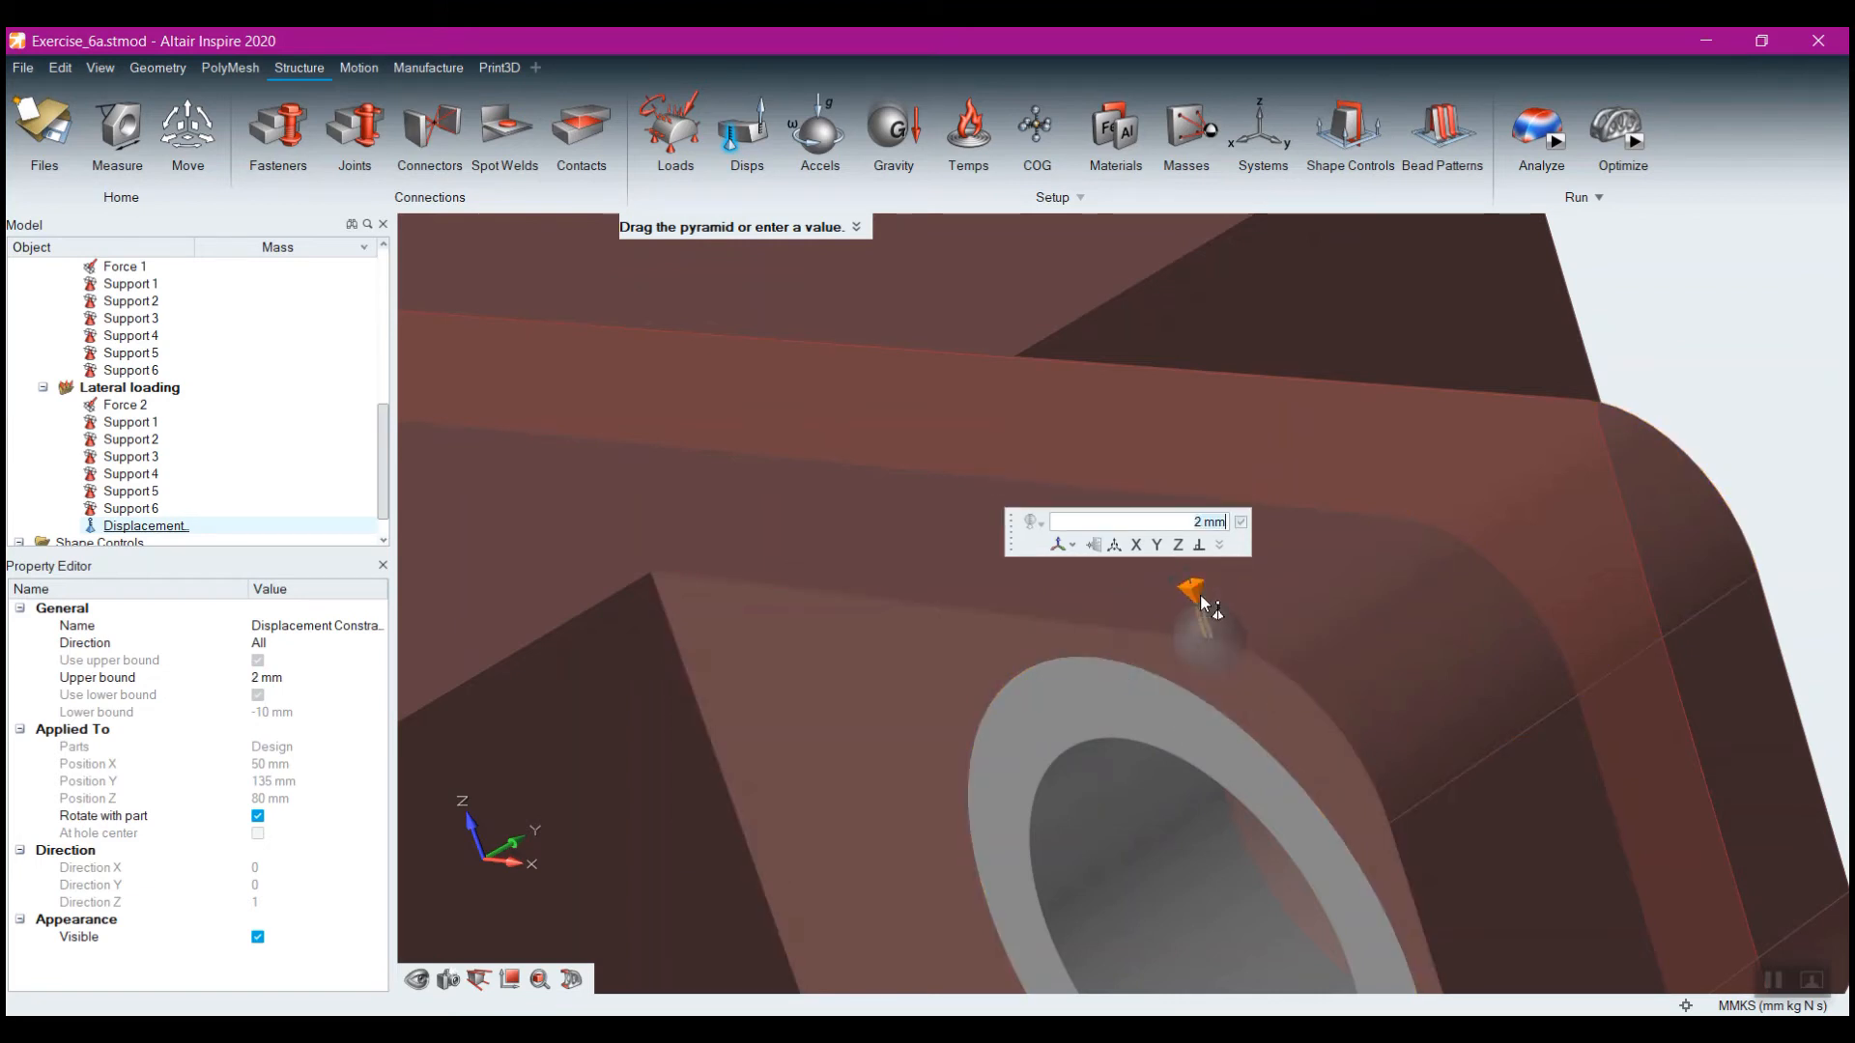
Try a single-direction displacement constraint with a lower bound of -2 mm and switch it back to all directions
scroll(1227, 696, up, 5)
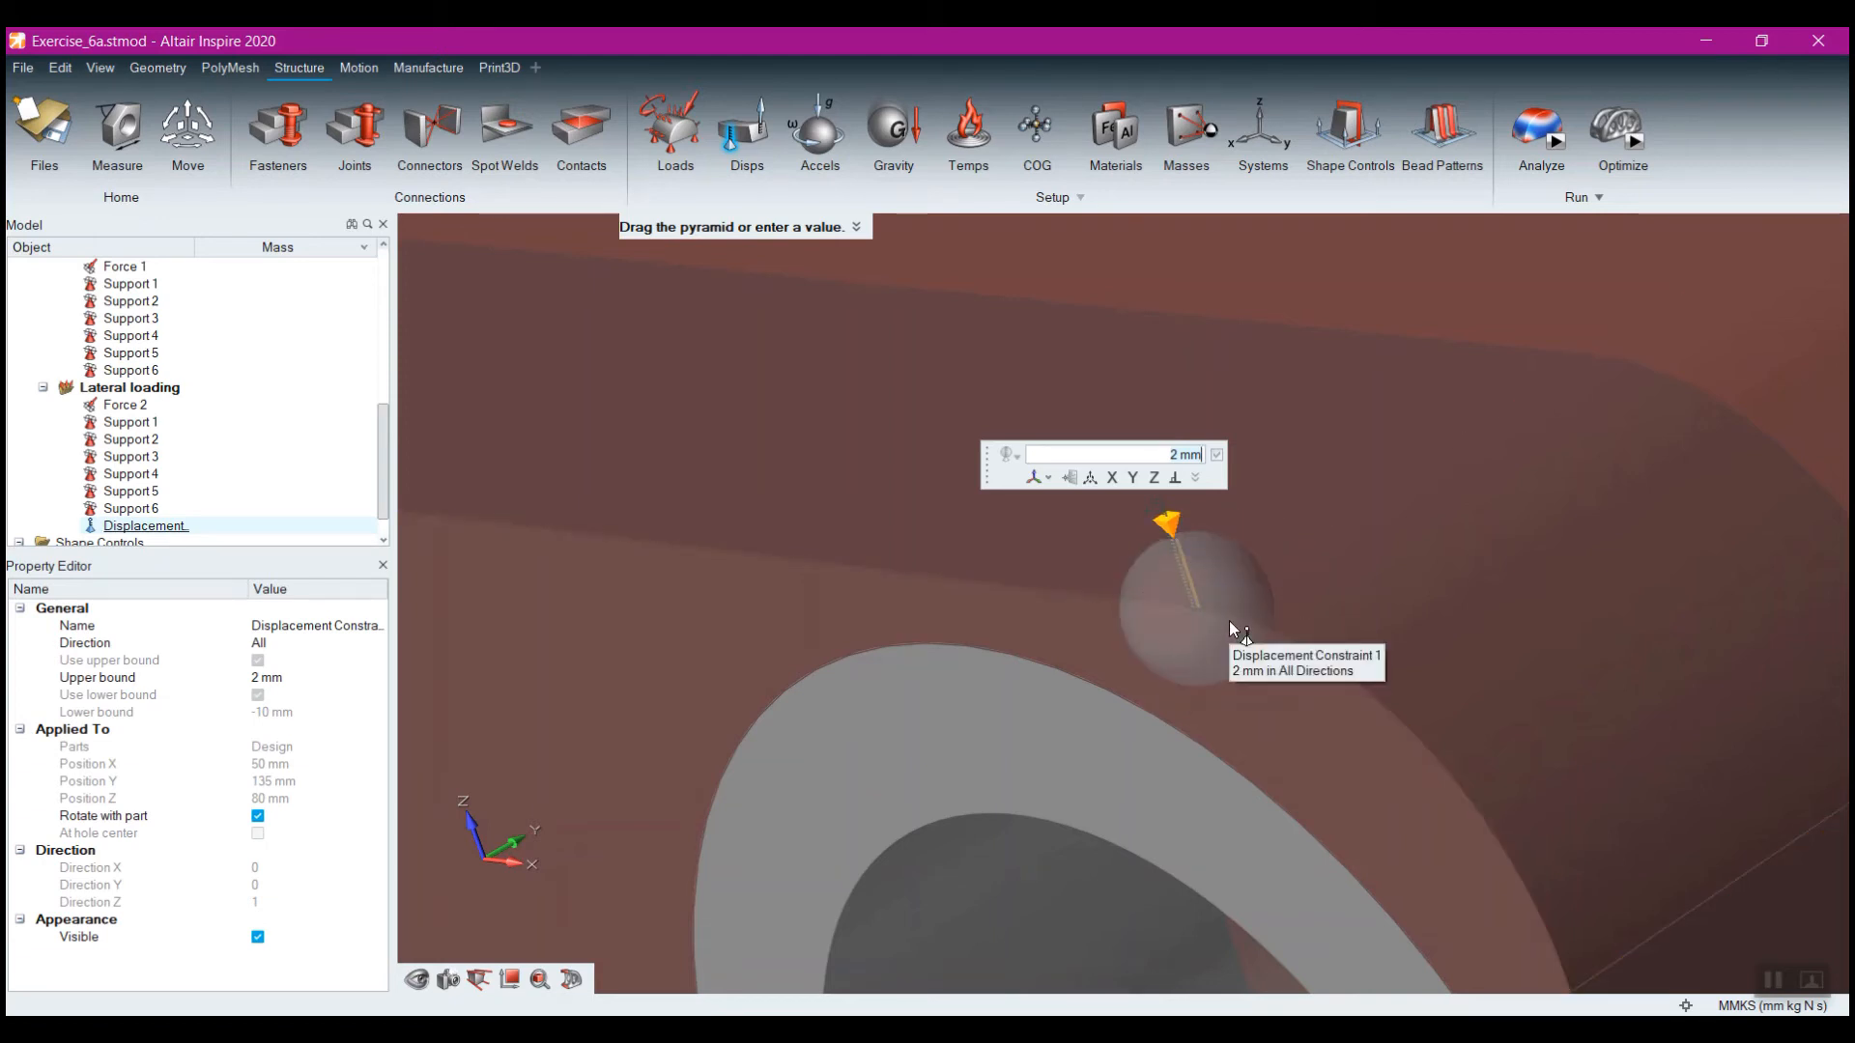
click(1019, 456)
click(1007, 496)
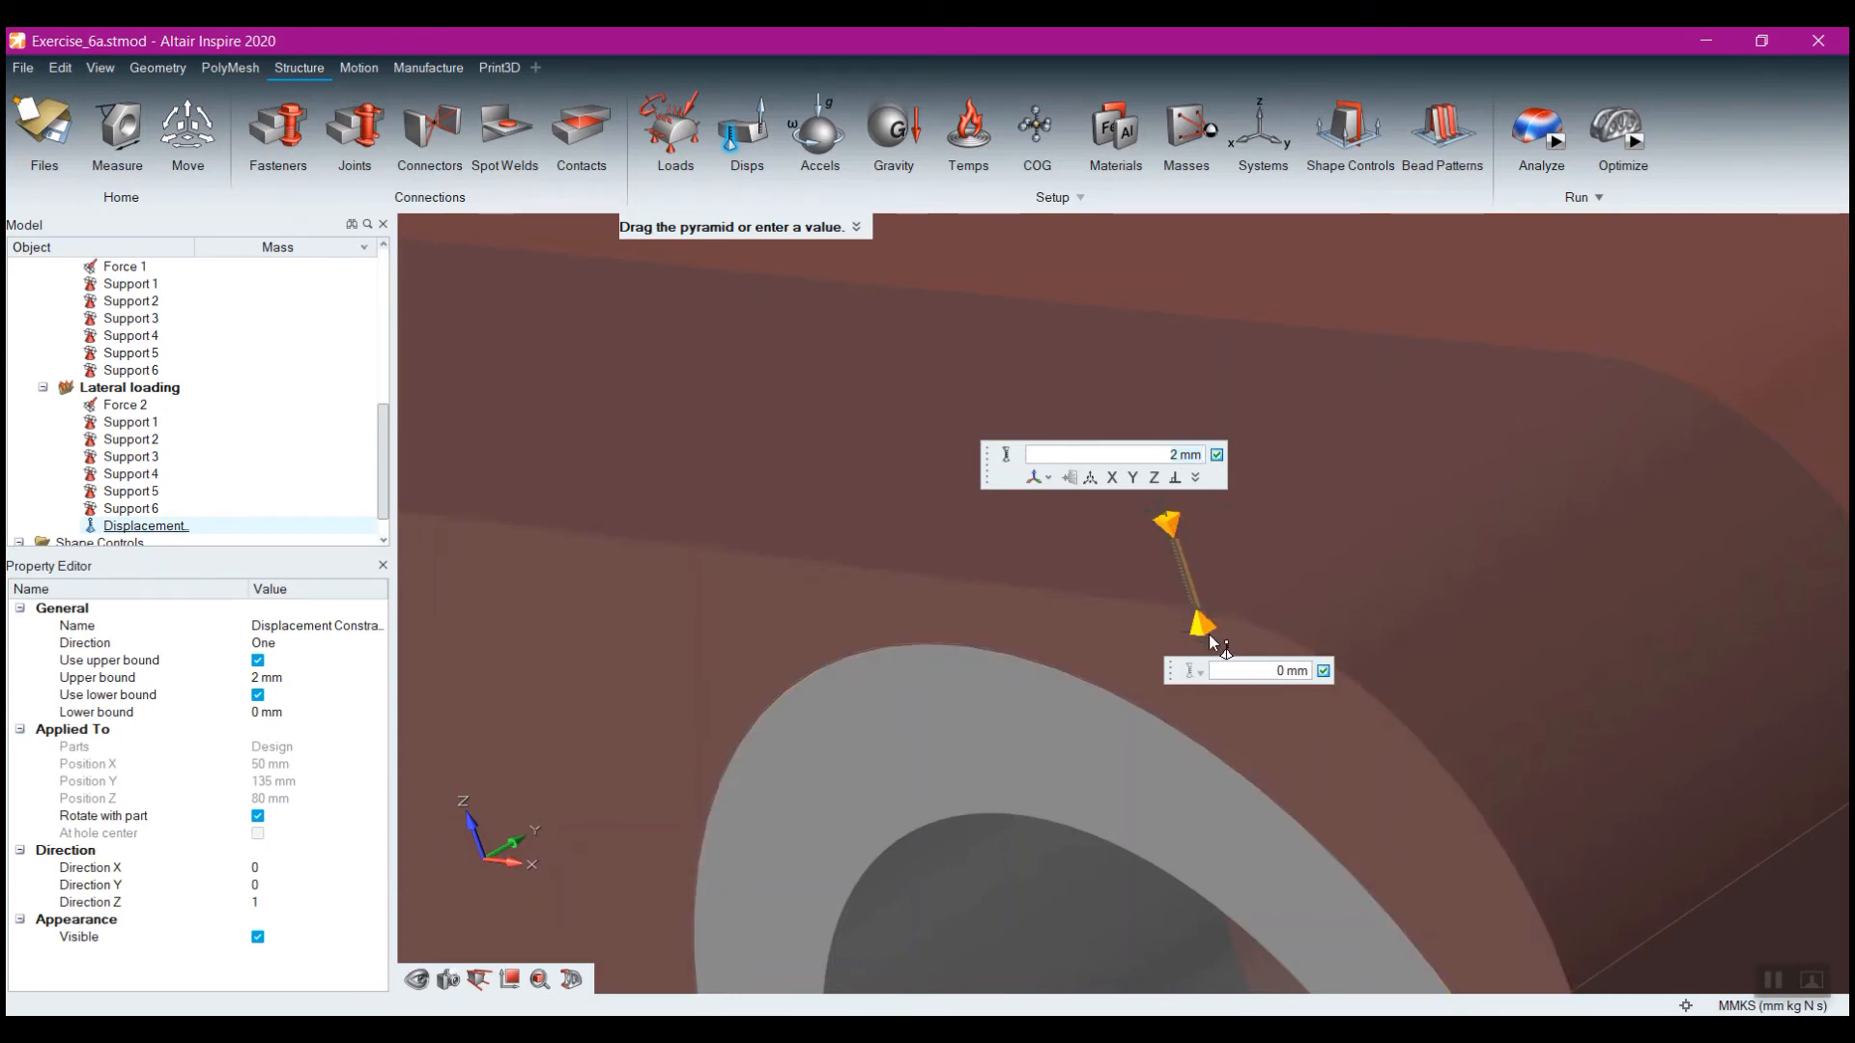
drag(1205, 622, 1225, 696)
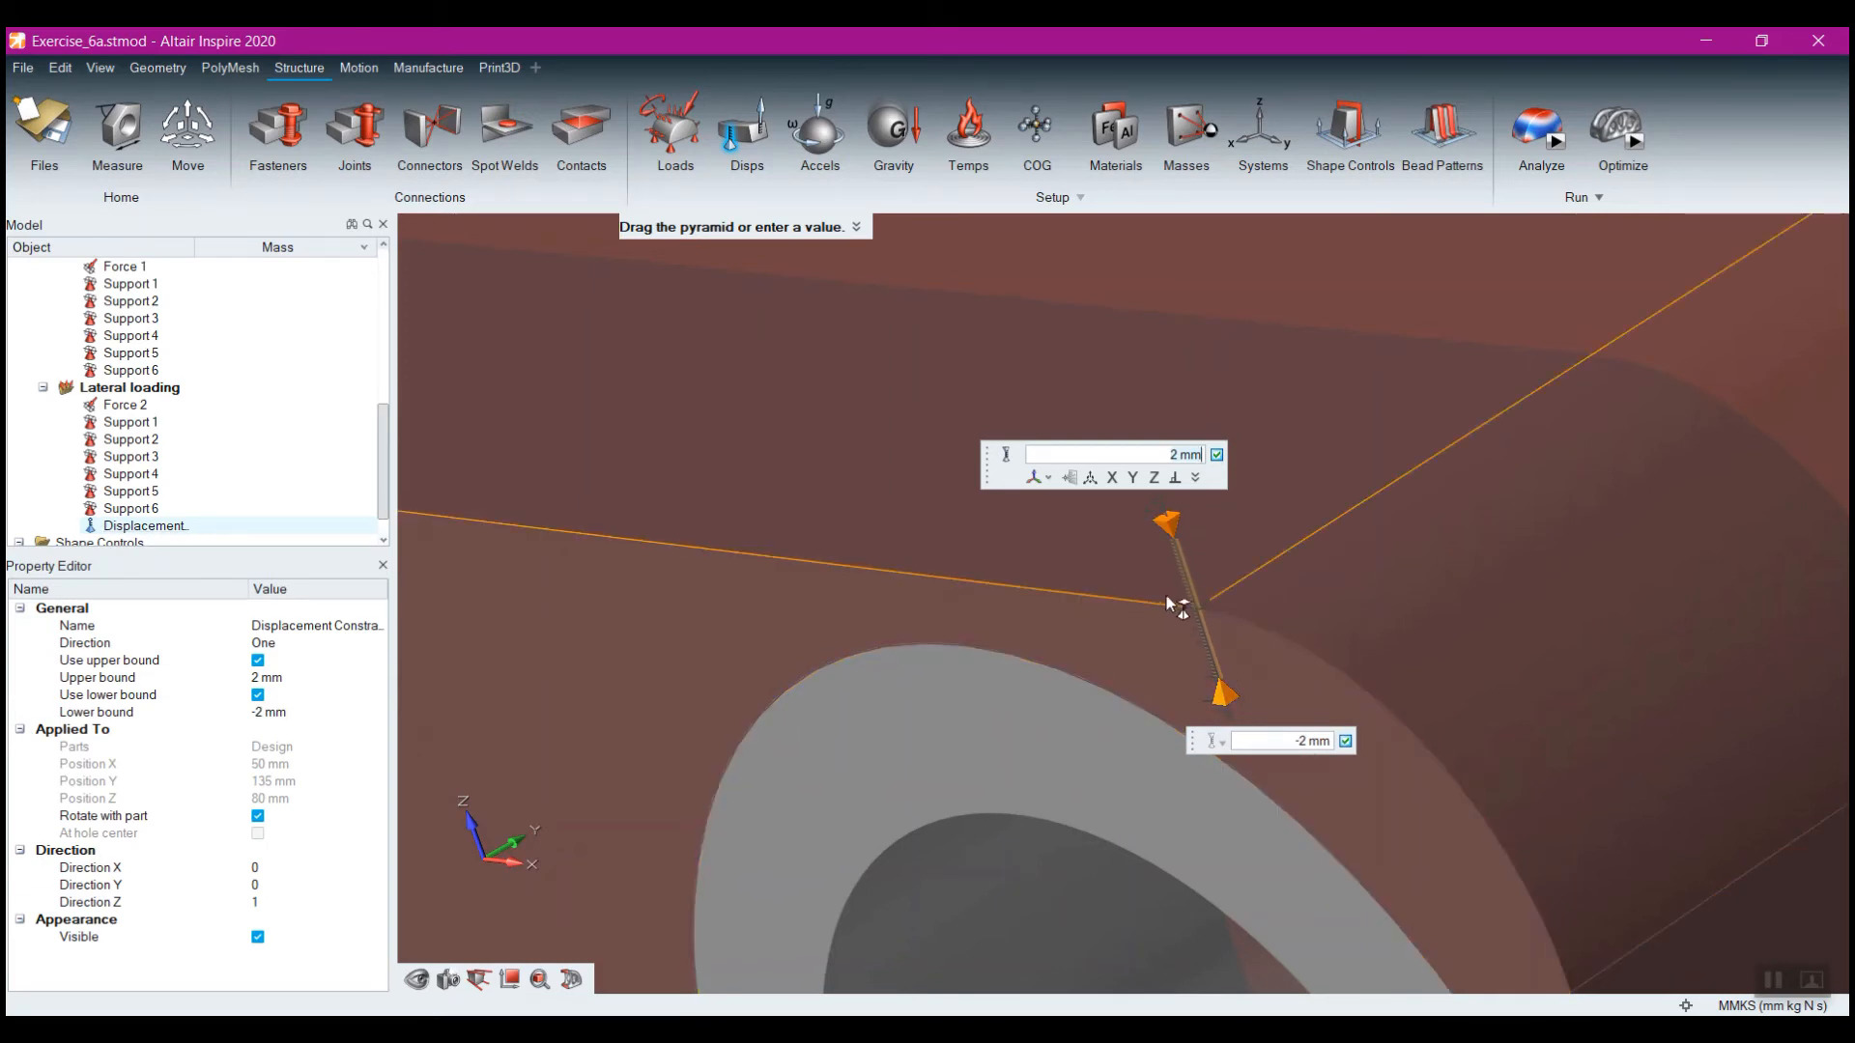
click(1016, 462)
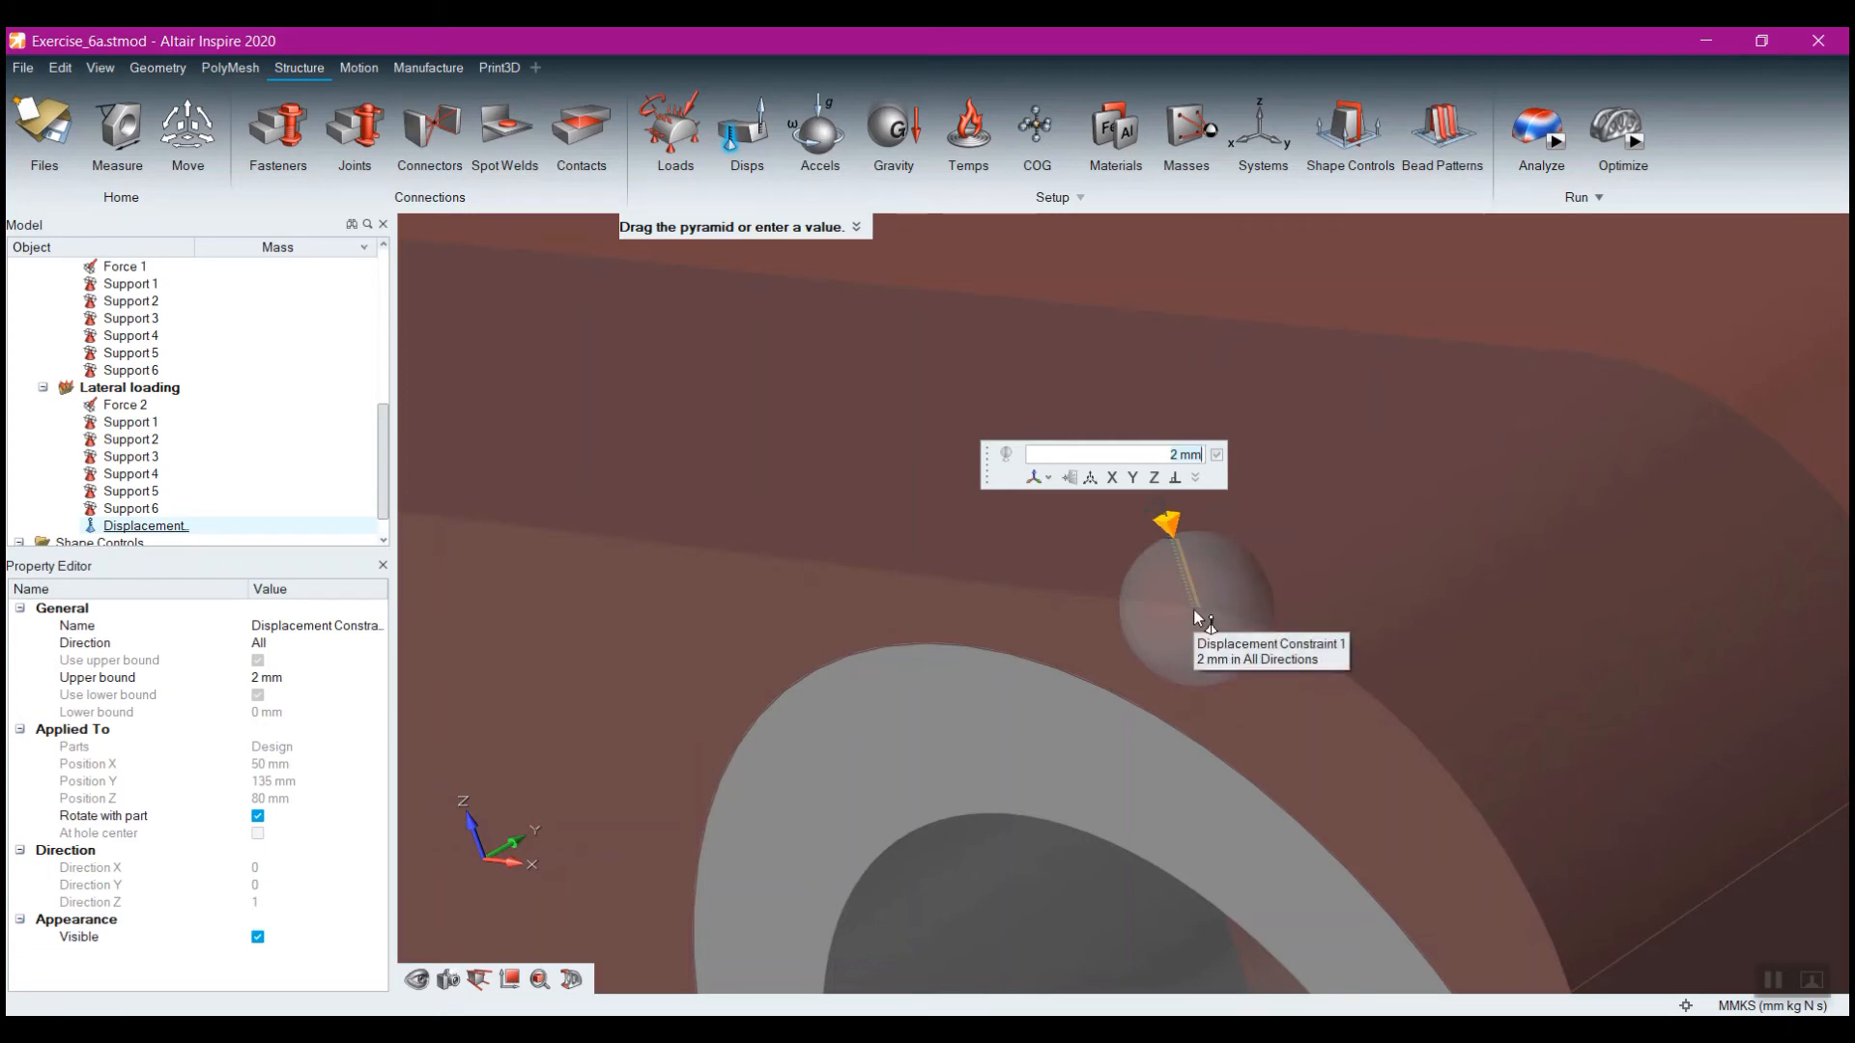
Show the minimum-mass topology optimization result on the Exercise_6b model
click(1636, 143)
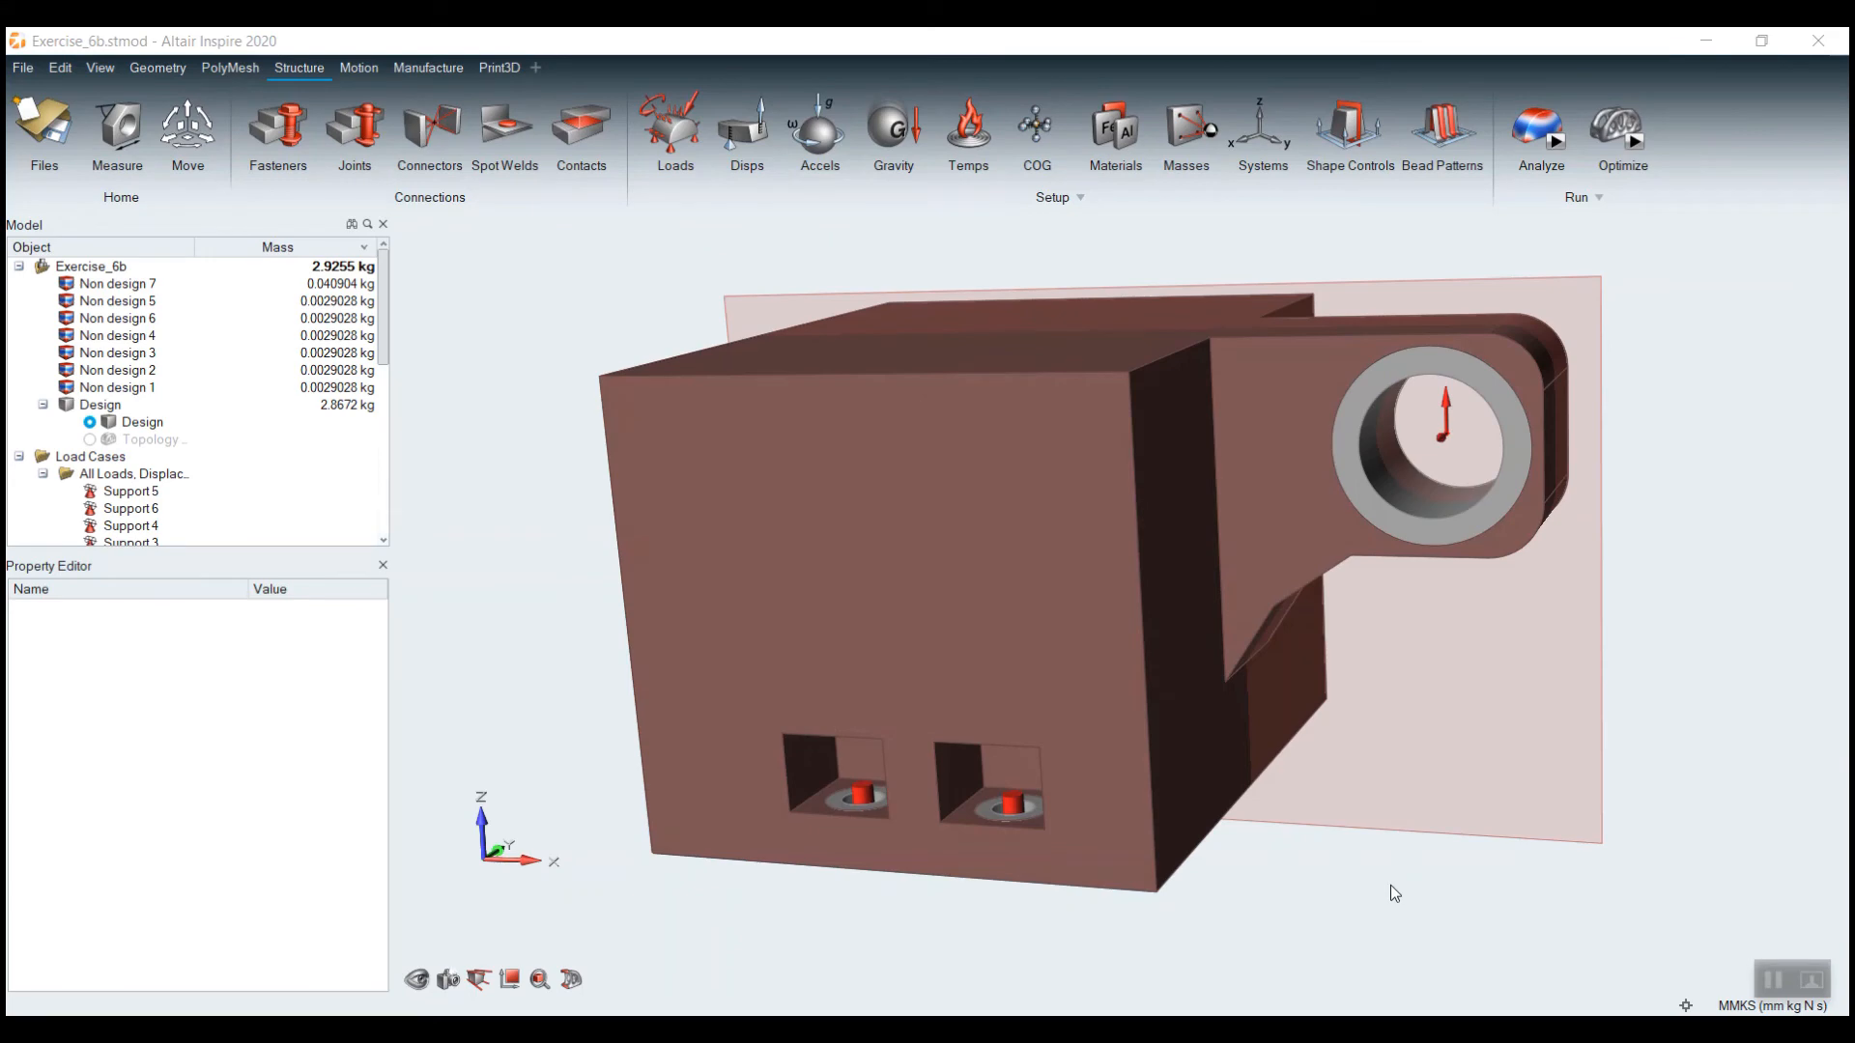
click(1619, 133)
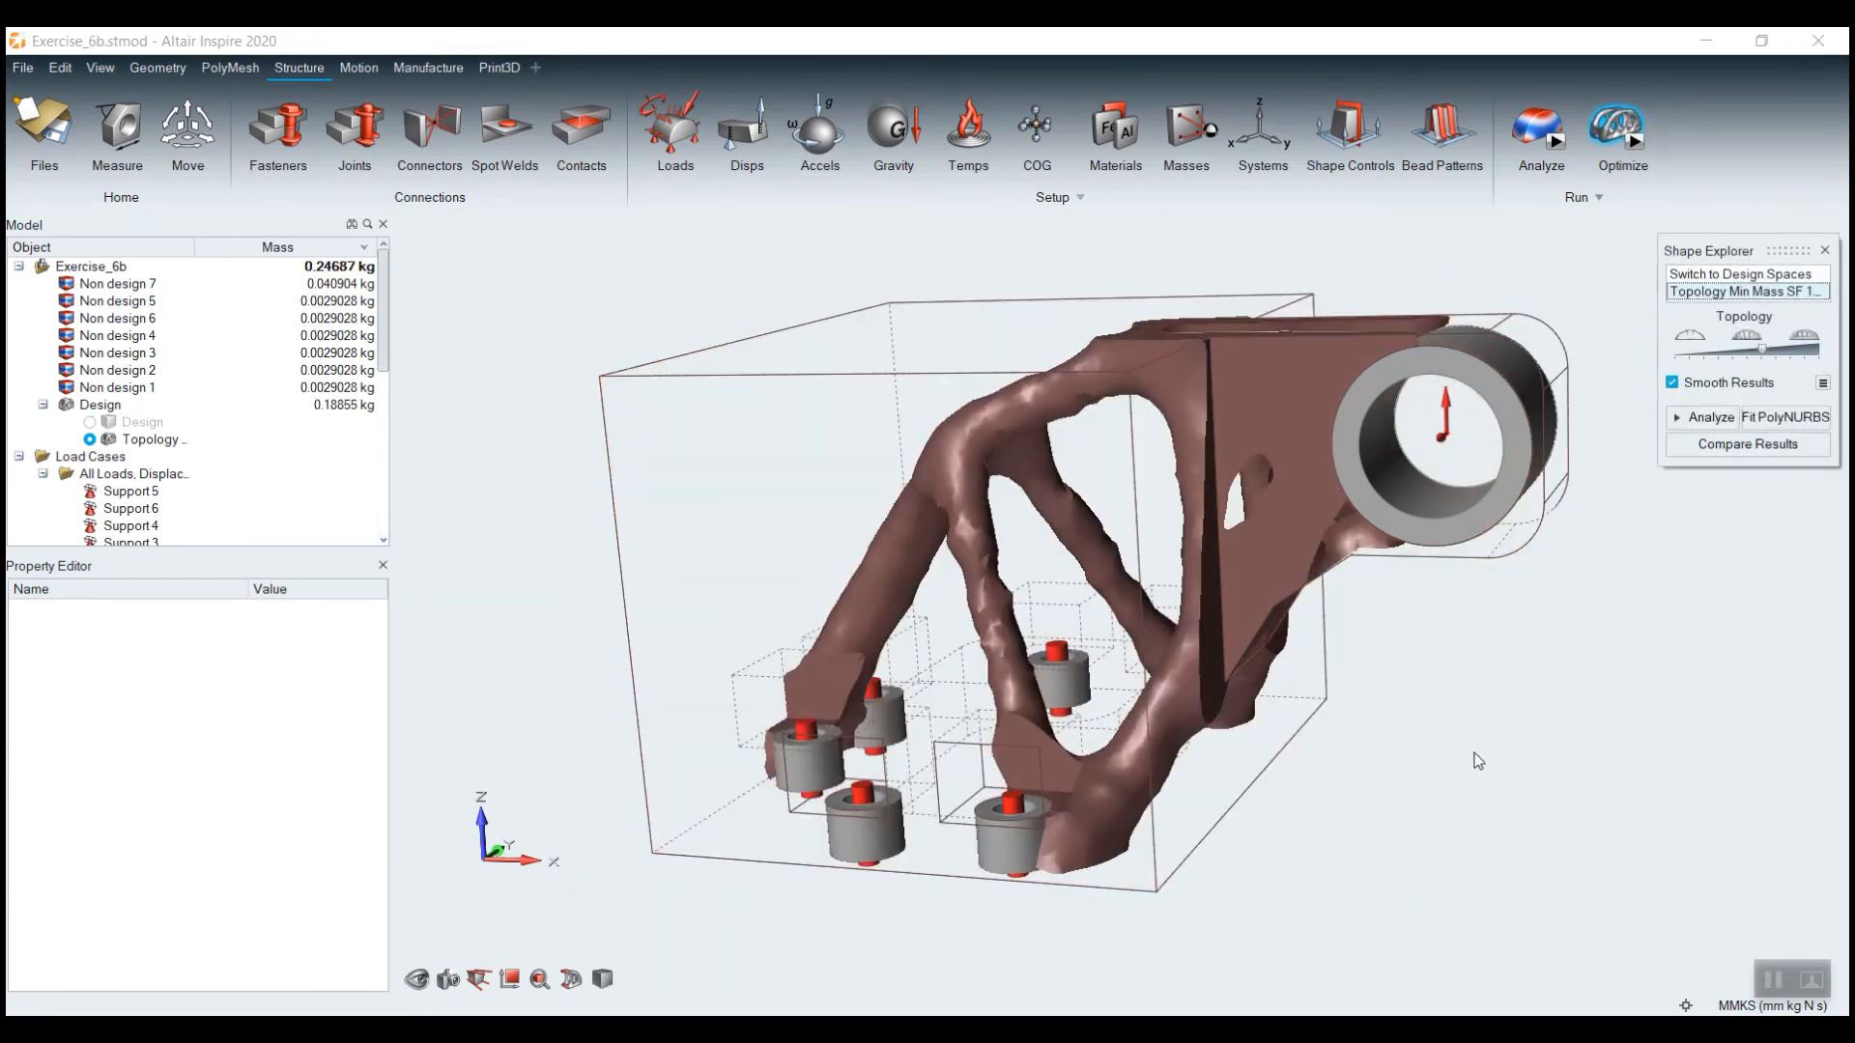
Compare the optimized topology with the original design space by switching the Design part between them, ending on the topology
middle_drag(1319, 760, 1452, 786)
middle_drag(925, 719, 1080, 717)
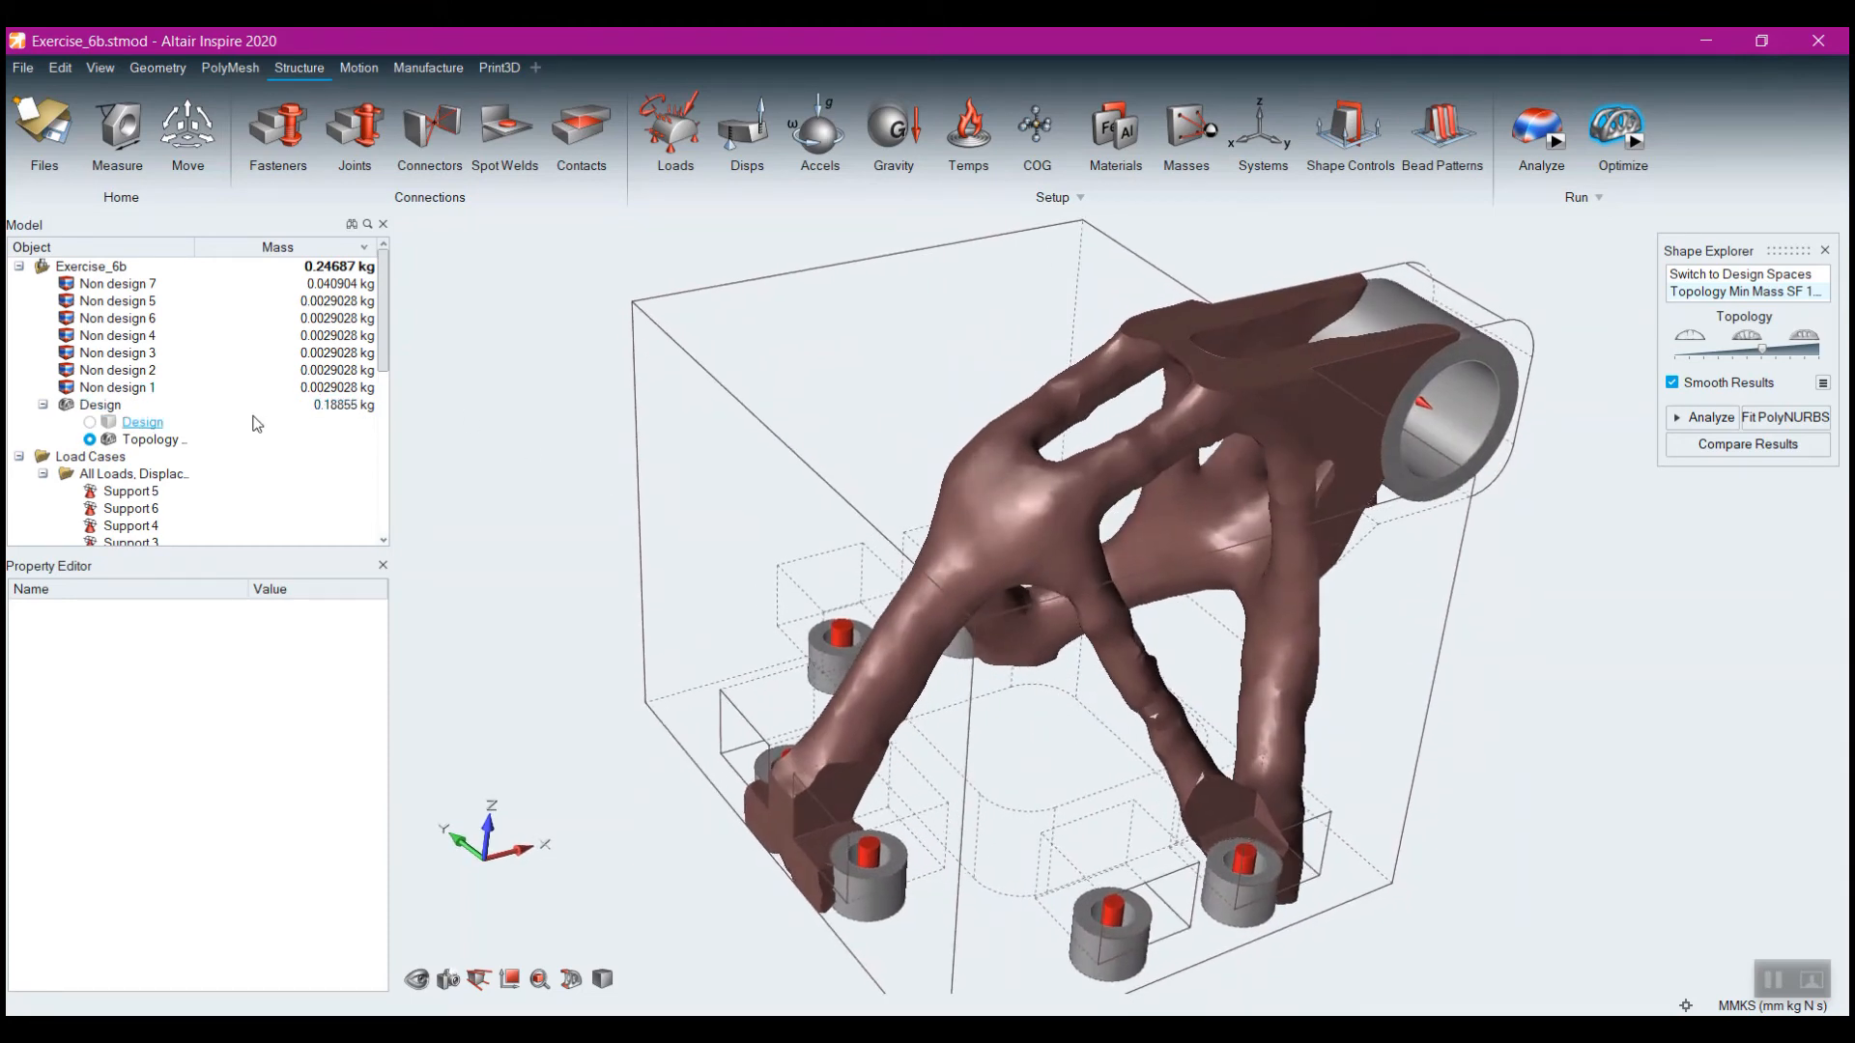
click(90, 423)
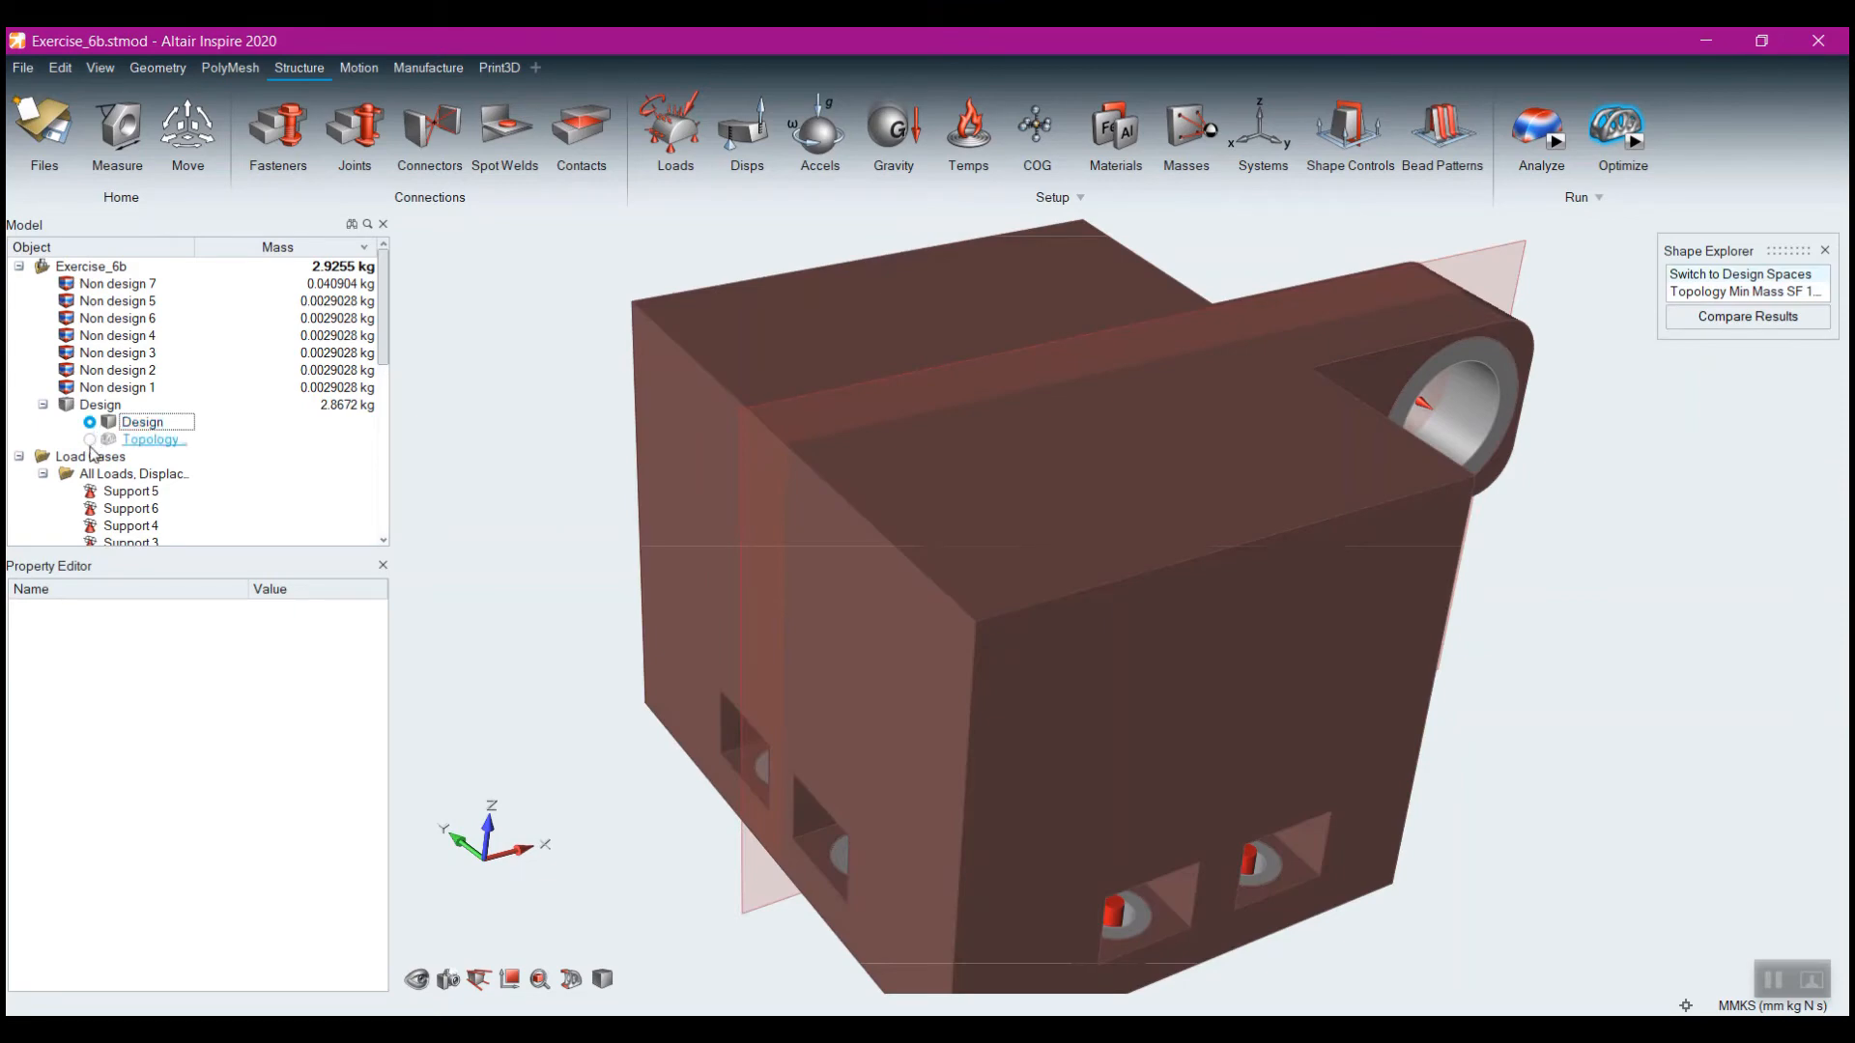
click(90, 440)
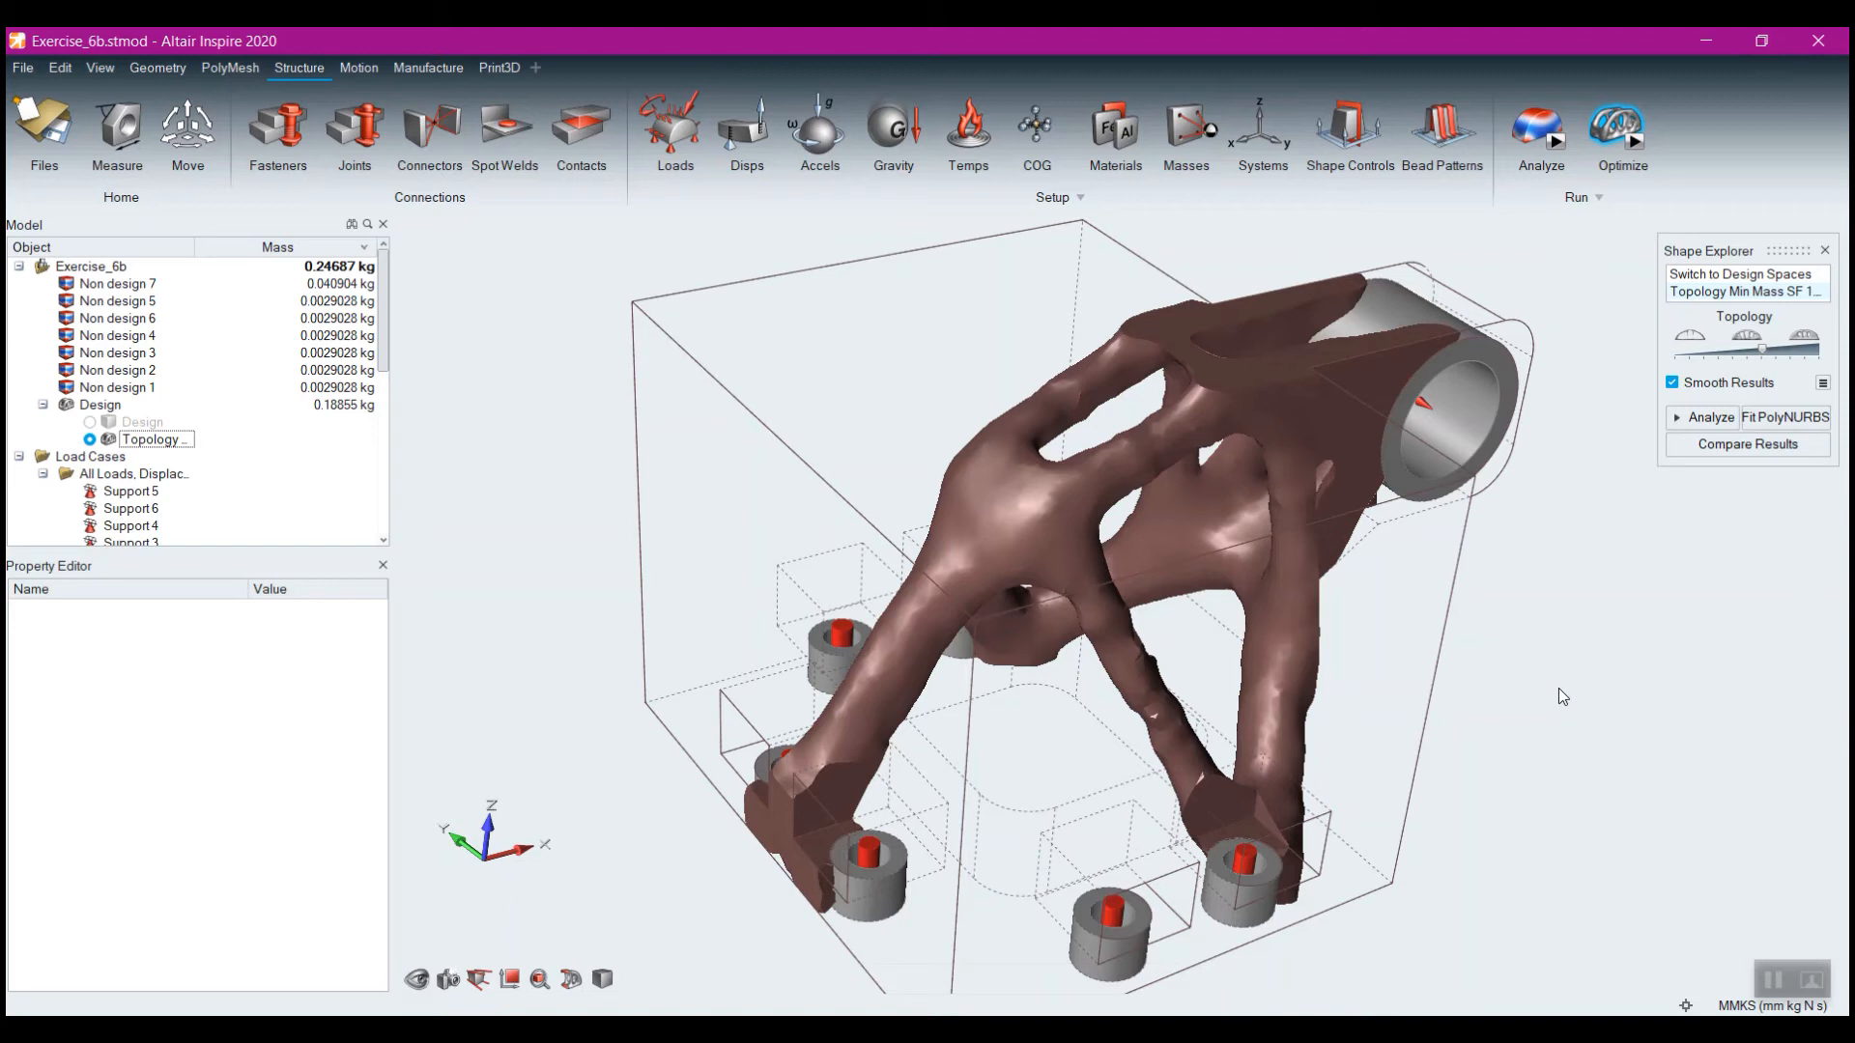
click(90, 422)
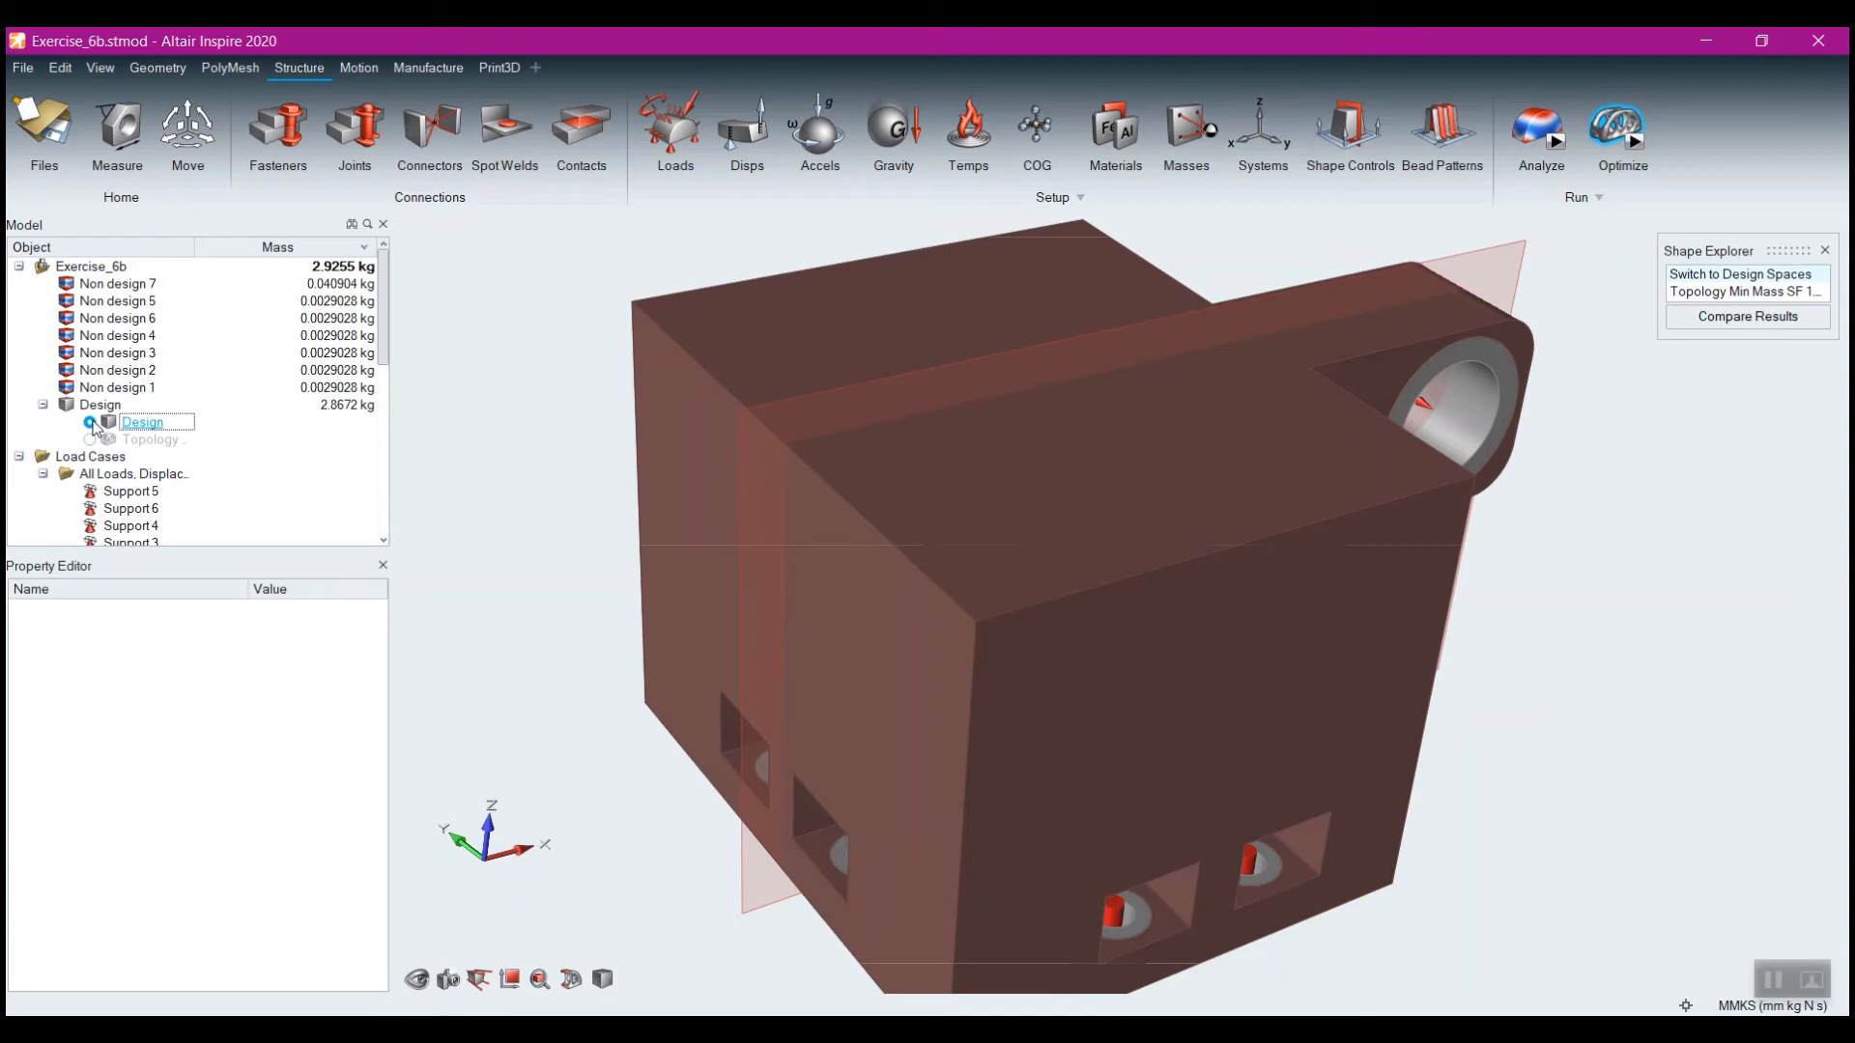
click(90, 439)
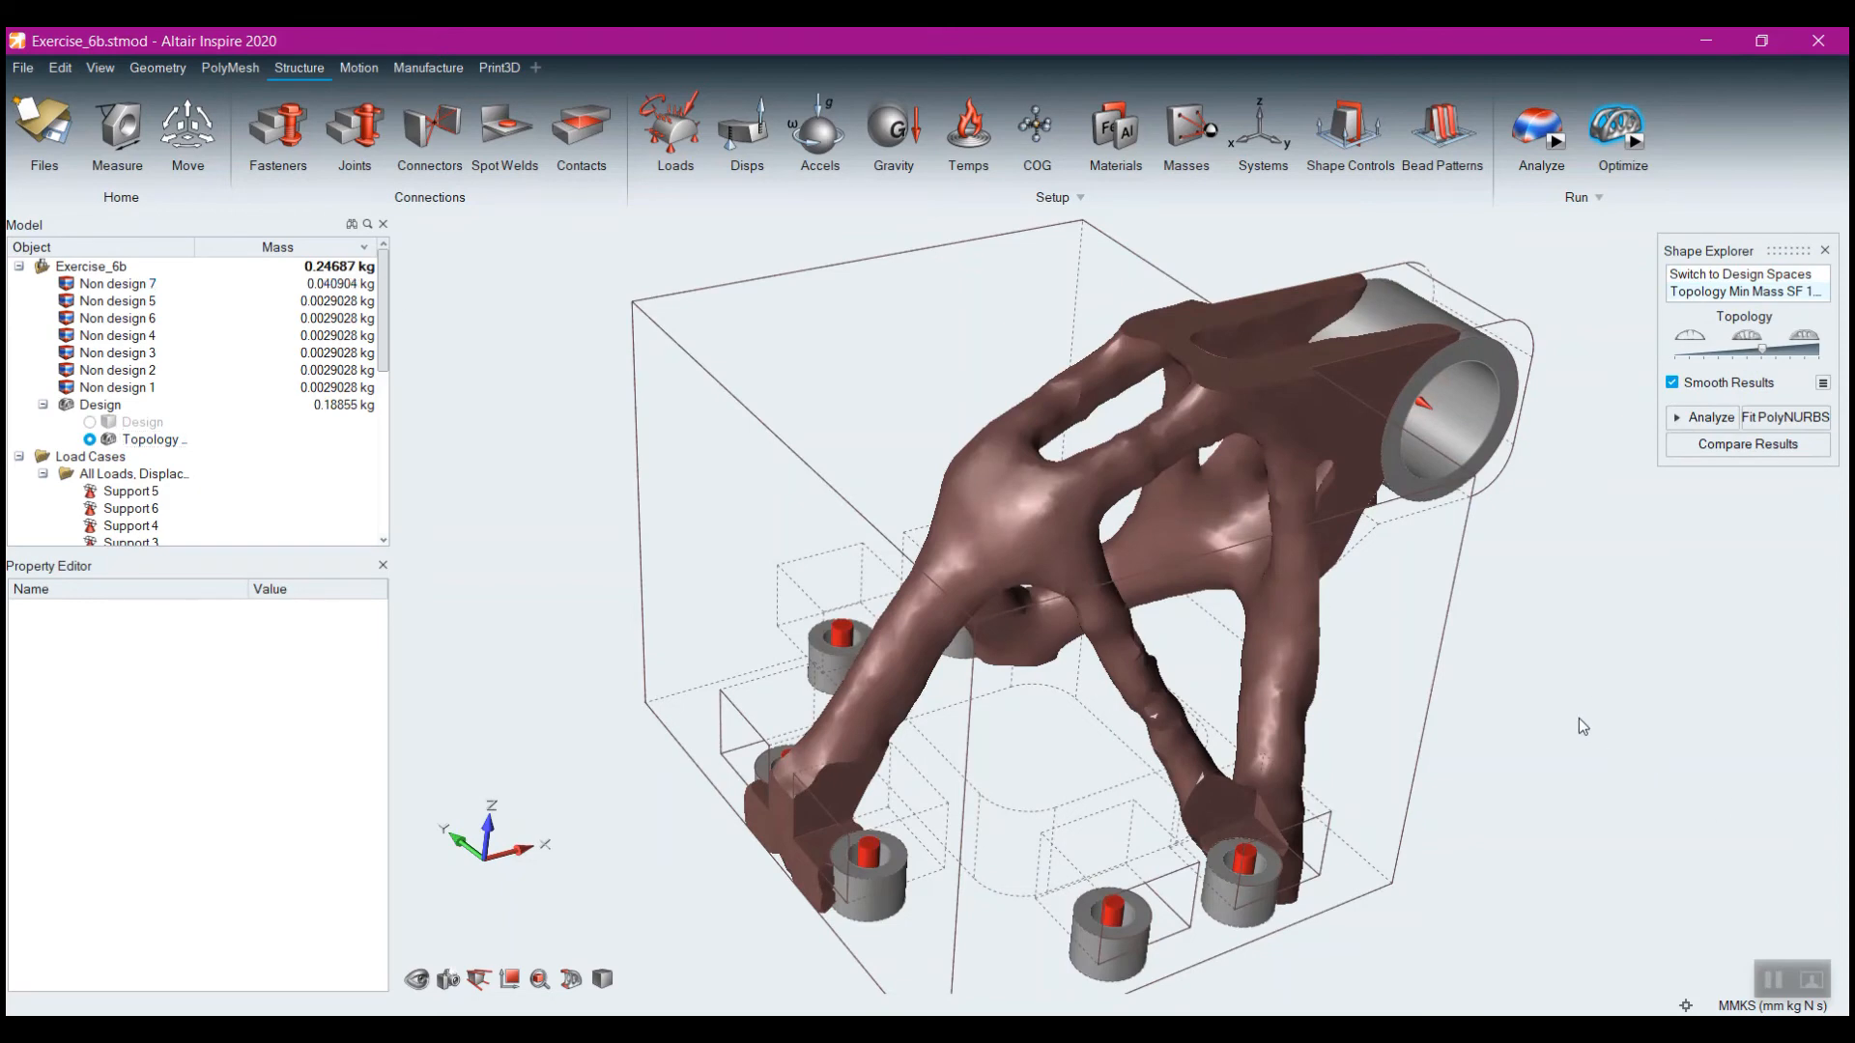
Try more material and then less material on the optimized topology, checking how the bracket's struts thicken and thin
right_drag(1579, 717, 1440, 662)
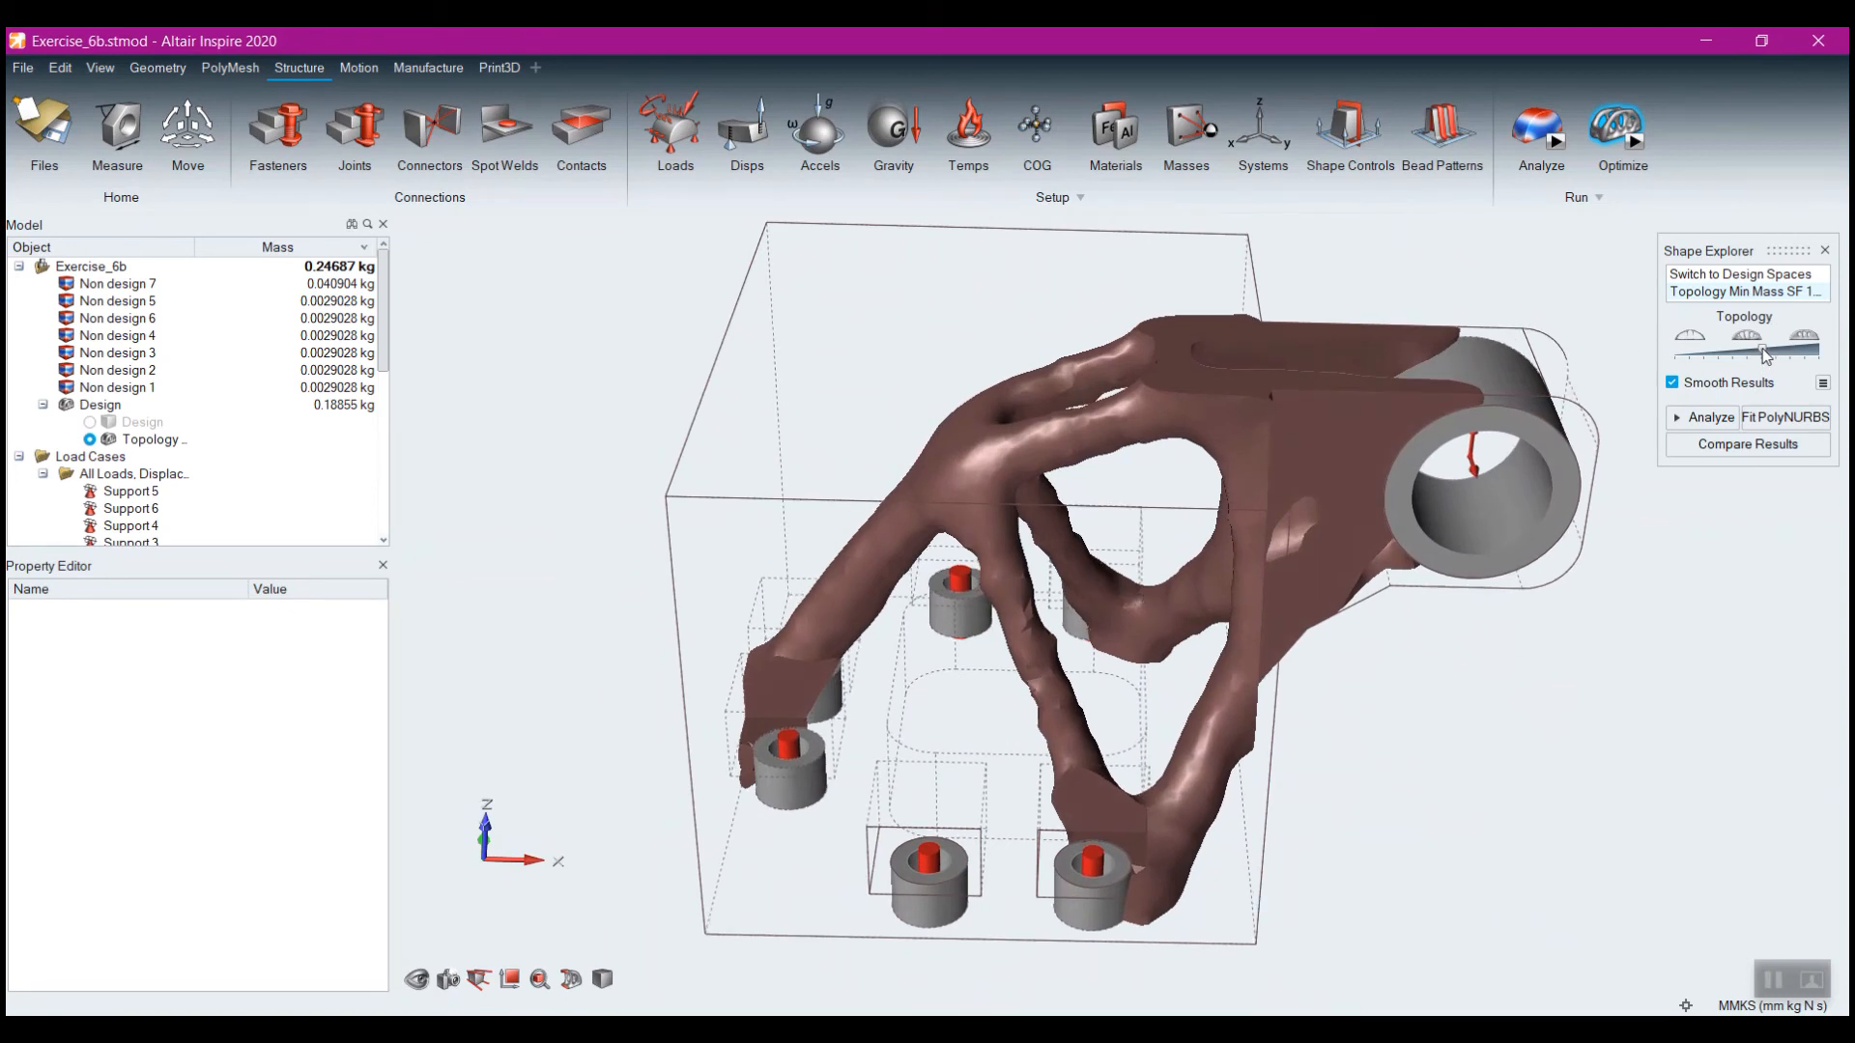
middle_drag(1175, 682, 1254, 661)
drag(1767, 357, 1783, 355)
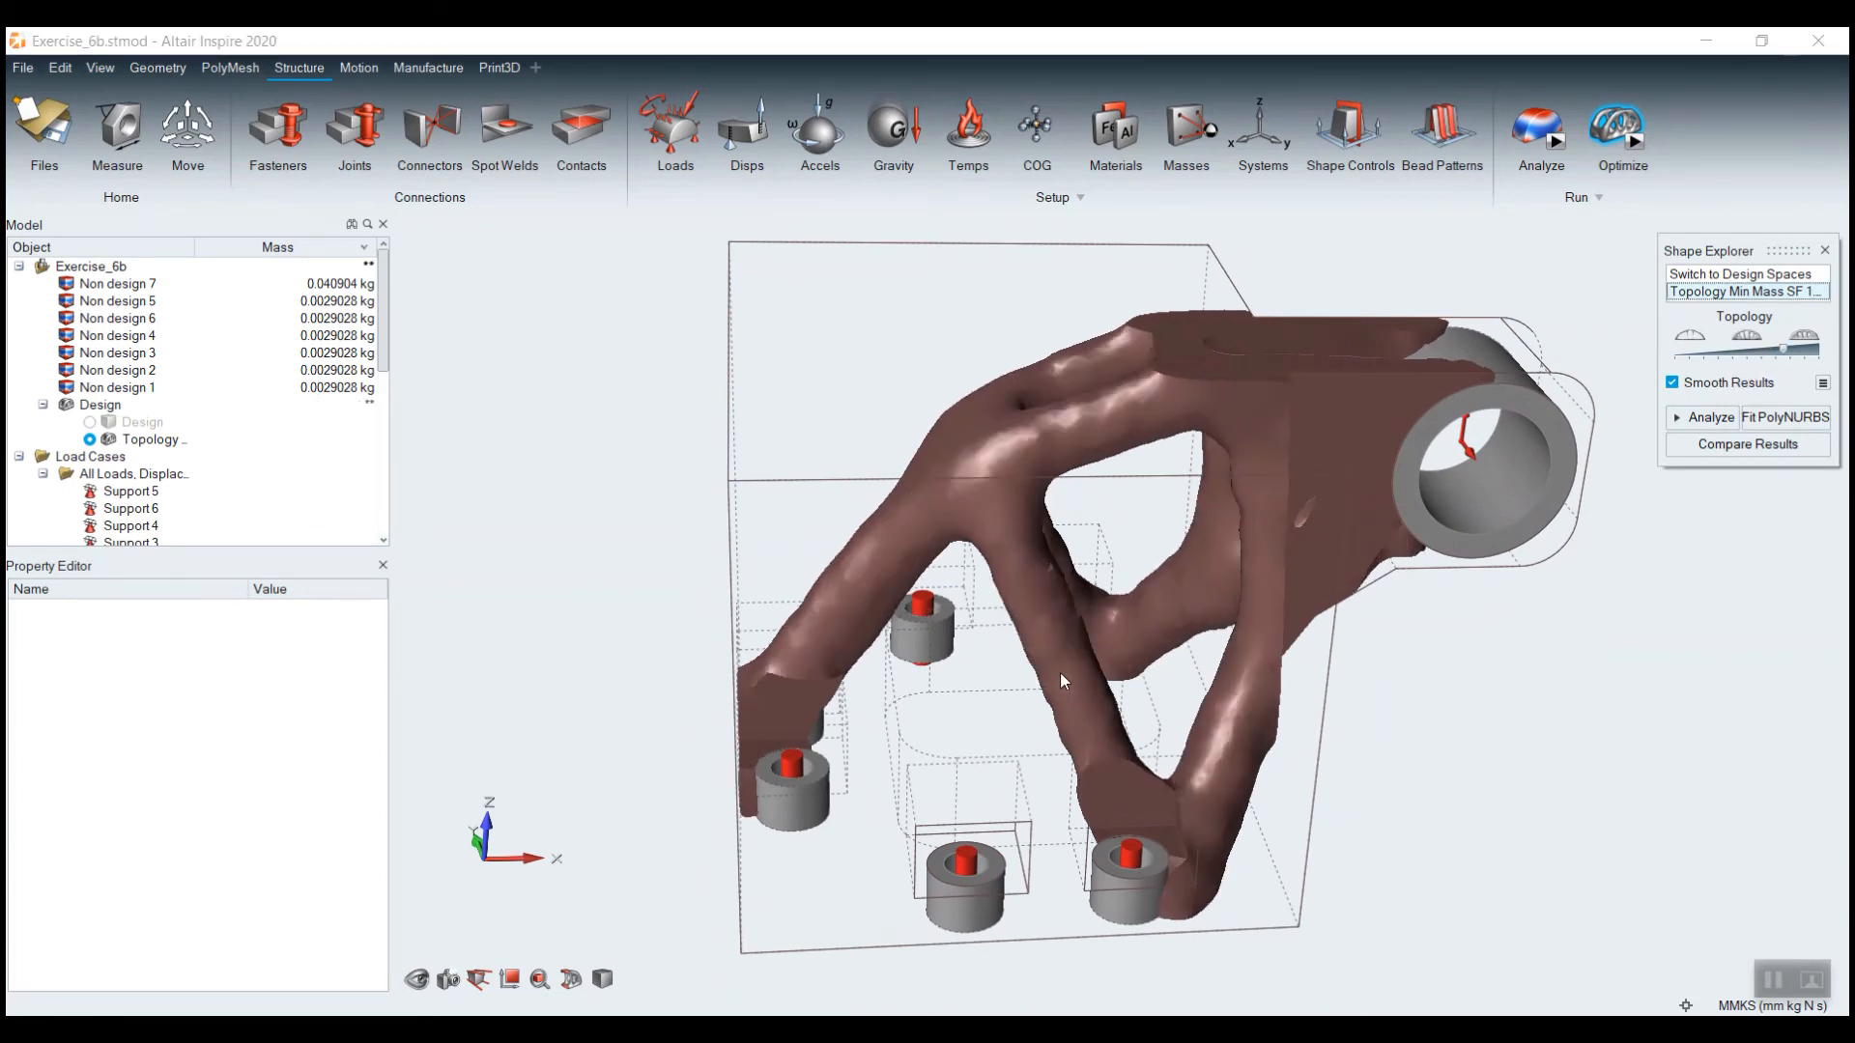
right_drag(1059, 673, 1142, 600)
middle_drag(1086, 634, 1101, 715)
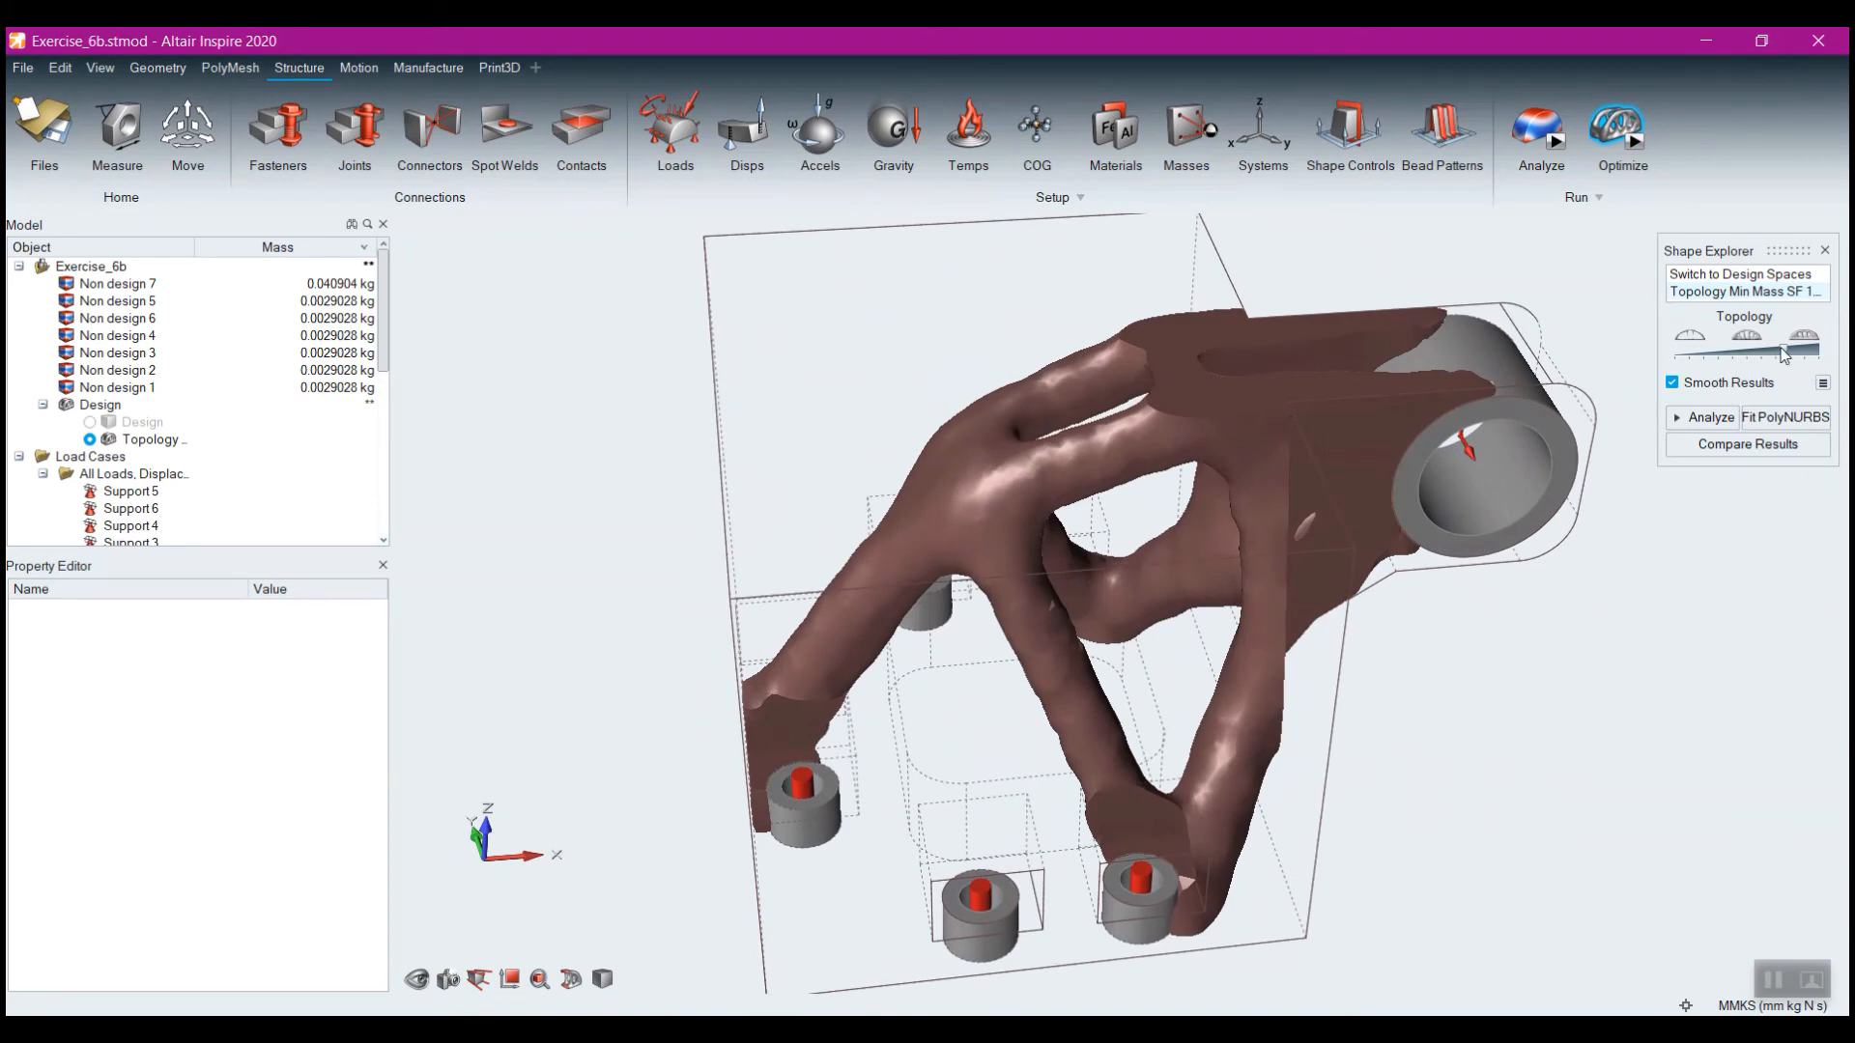
drag(1785, 354, 1741, 362)
middle_drag(1392, 792, 1394, 676)
middle_drag(1027, 601, 1098, 576)
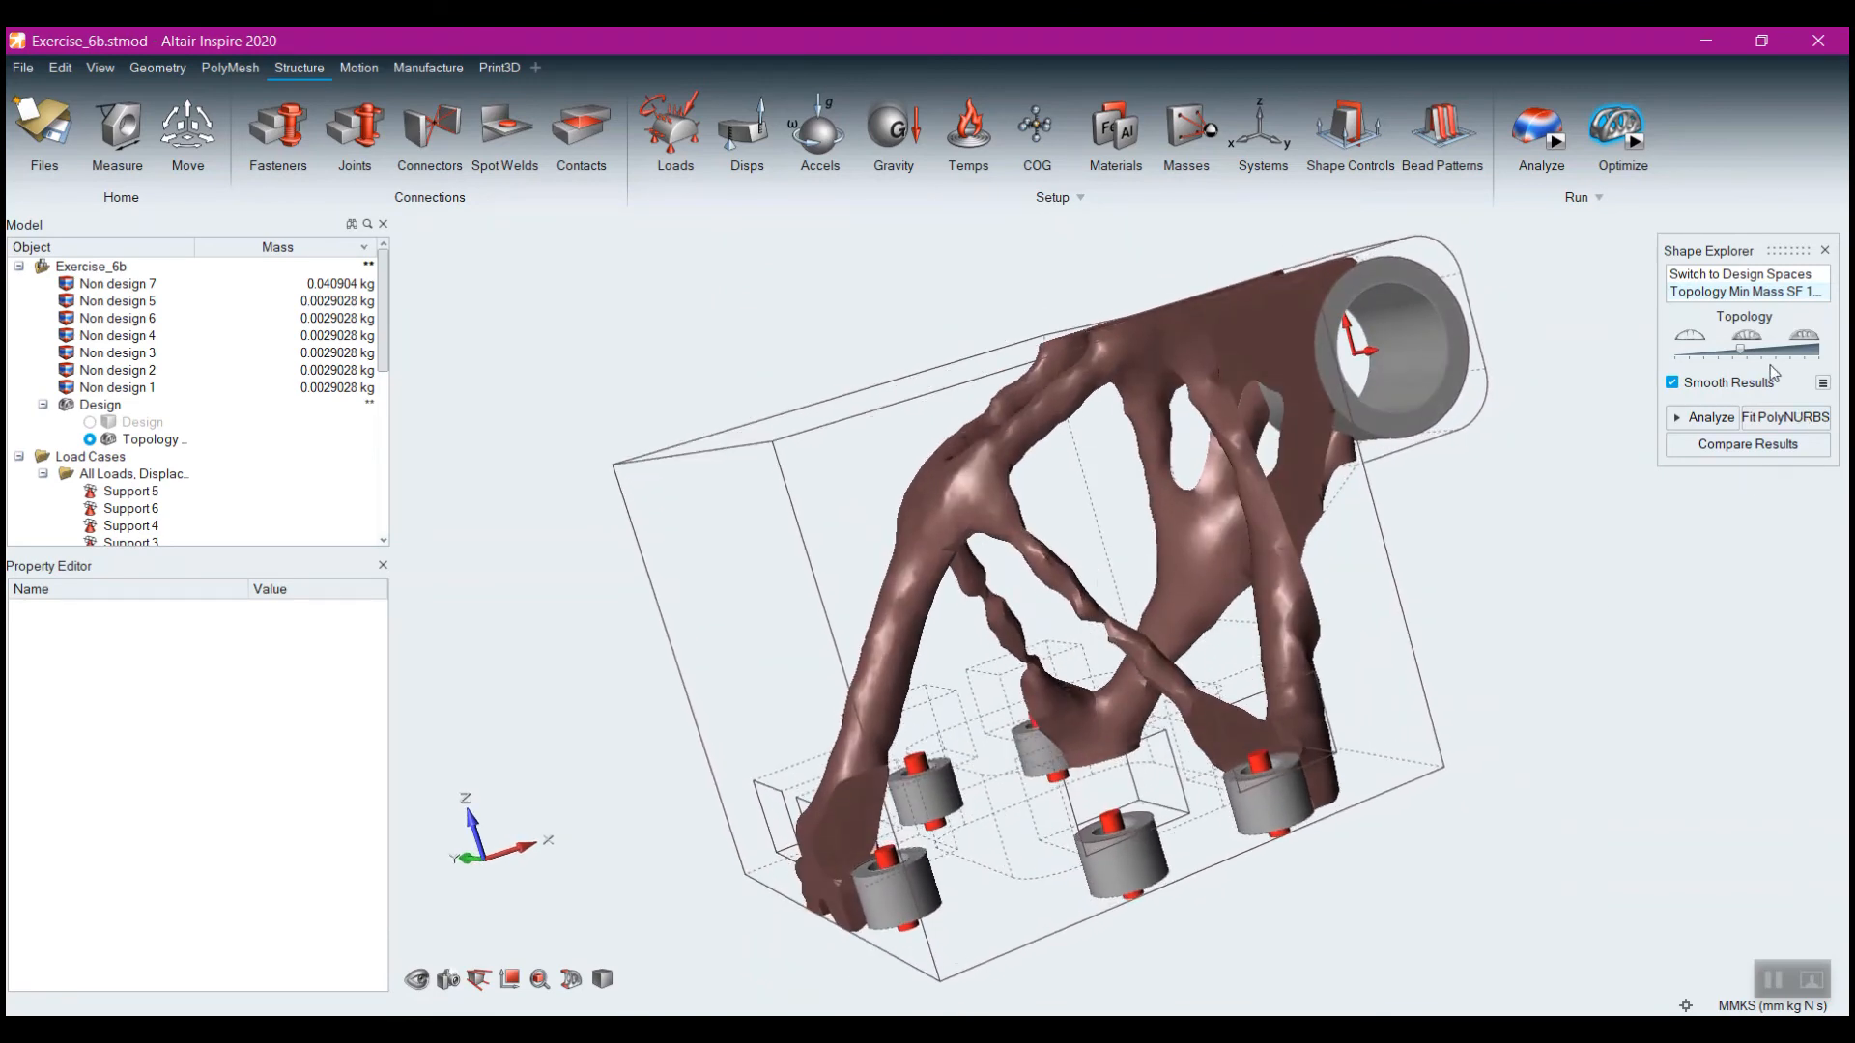
Increase the topology's material amount to thicken the struts, then reduce it slightly, and clear the selection
drag(1741, 352, 1782, 351)
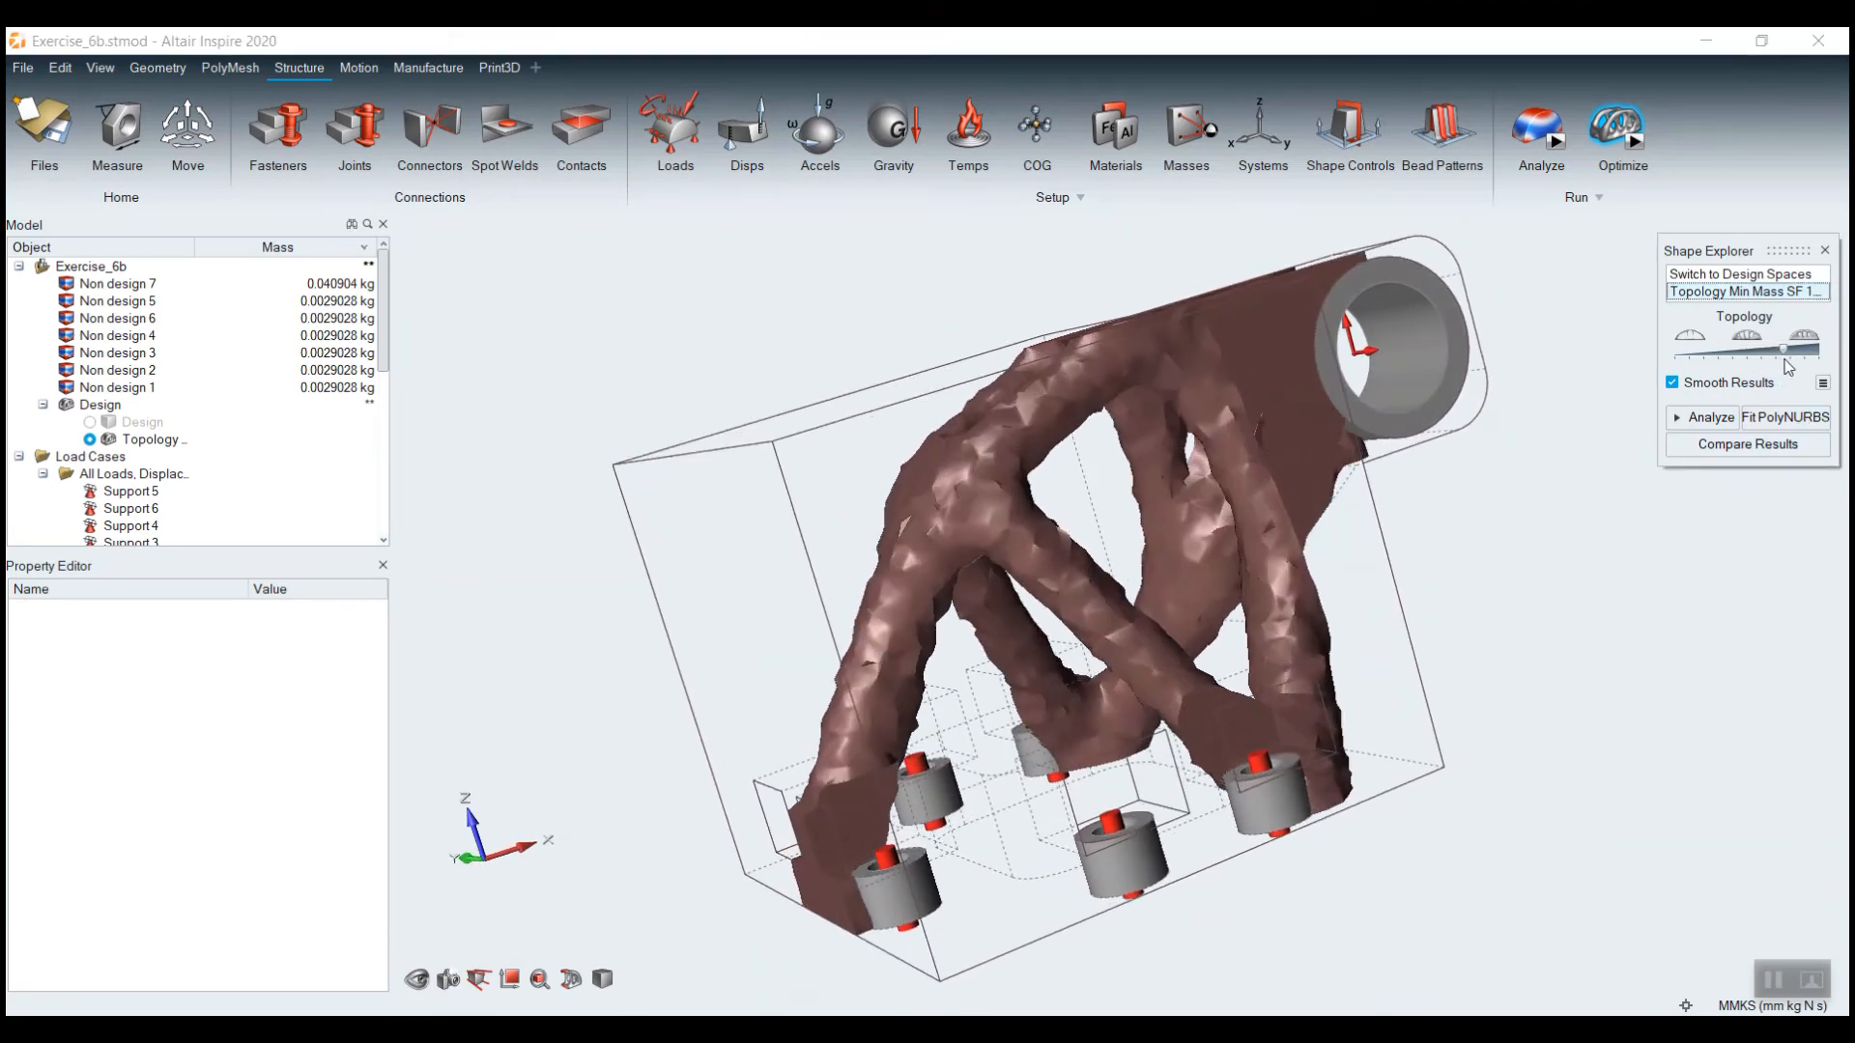
right_drag(1548, 595, 1421, 653)
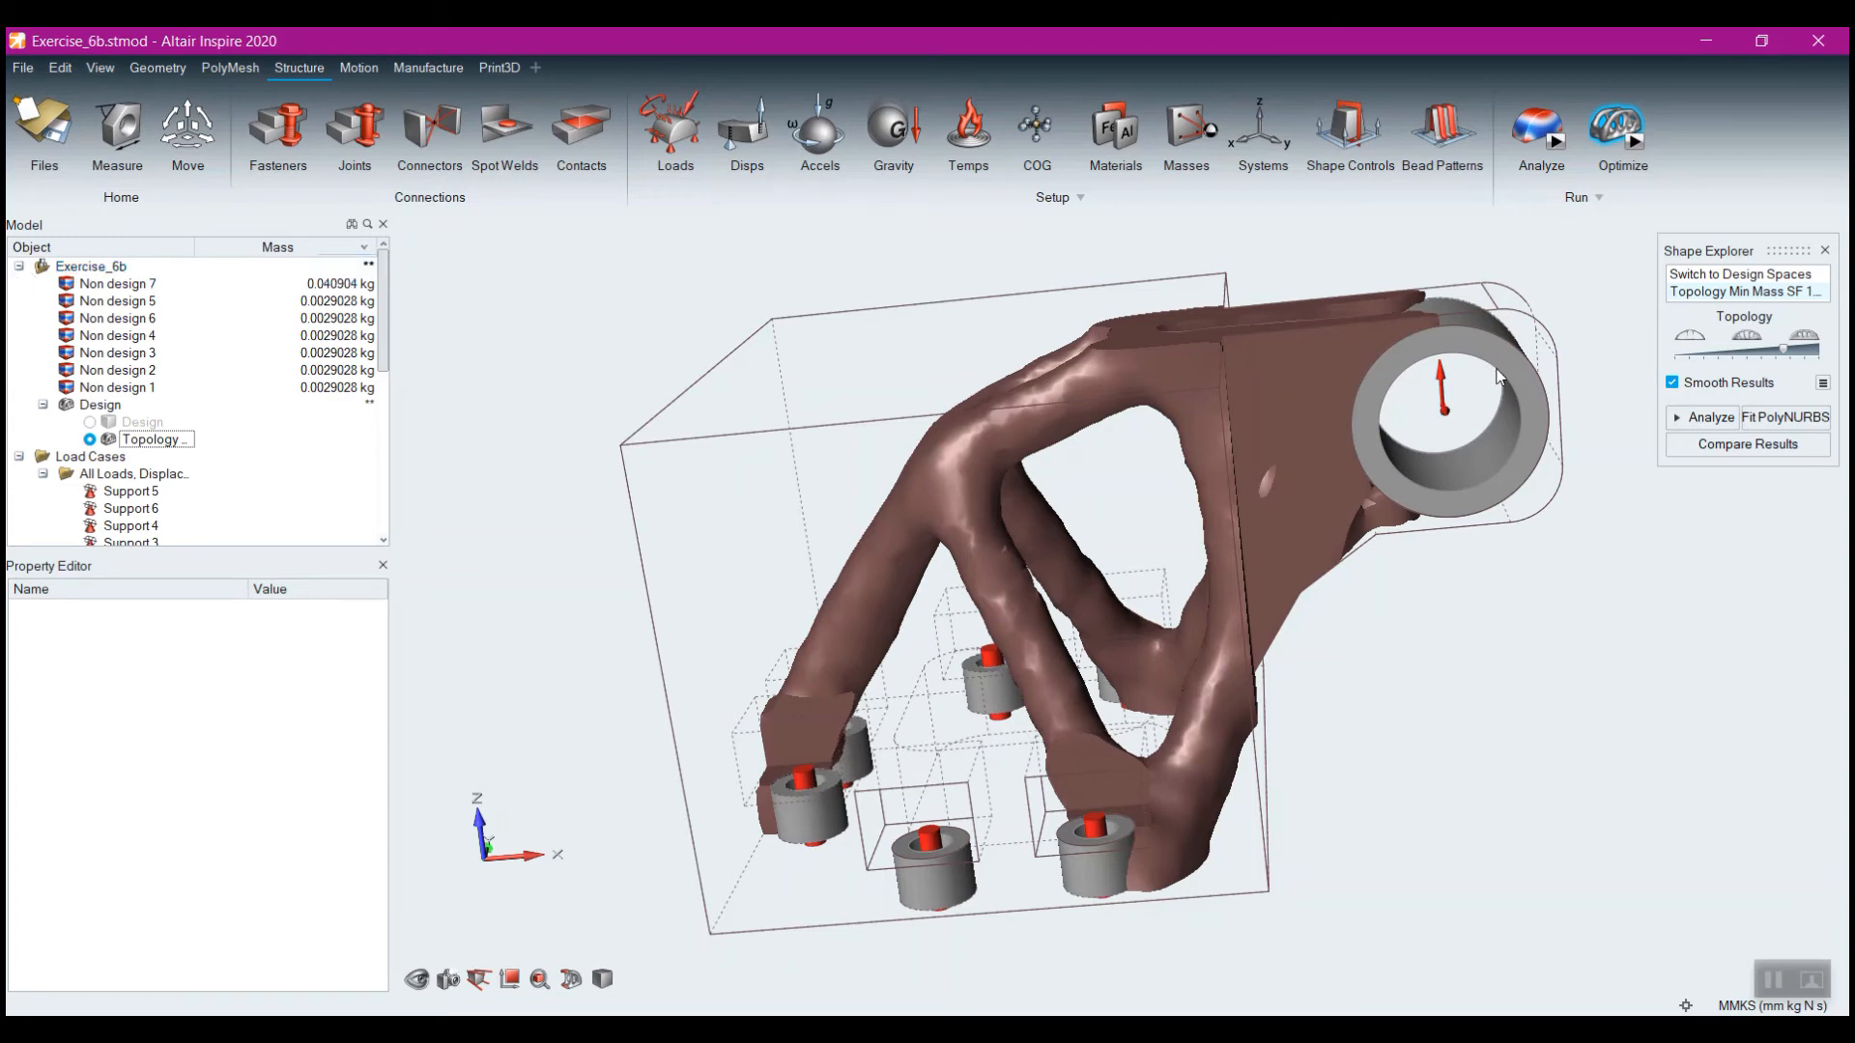
drag(1782, 350, 1776, 359)
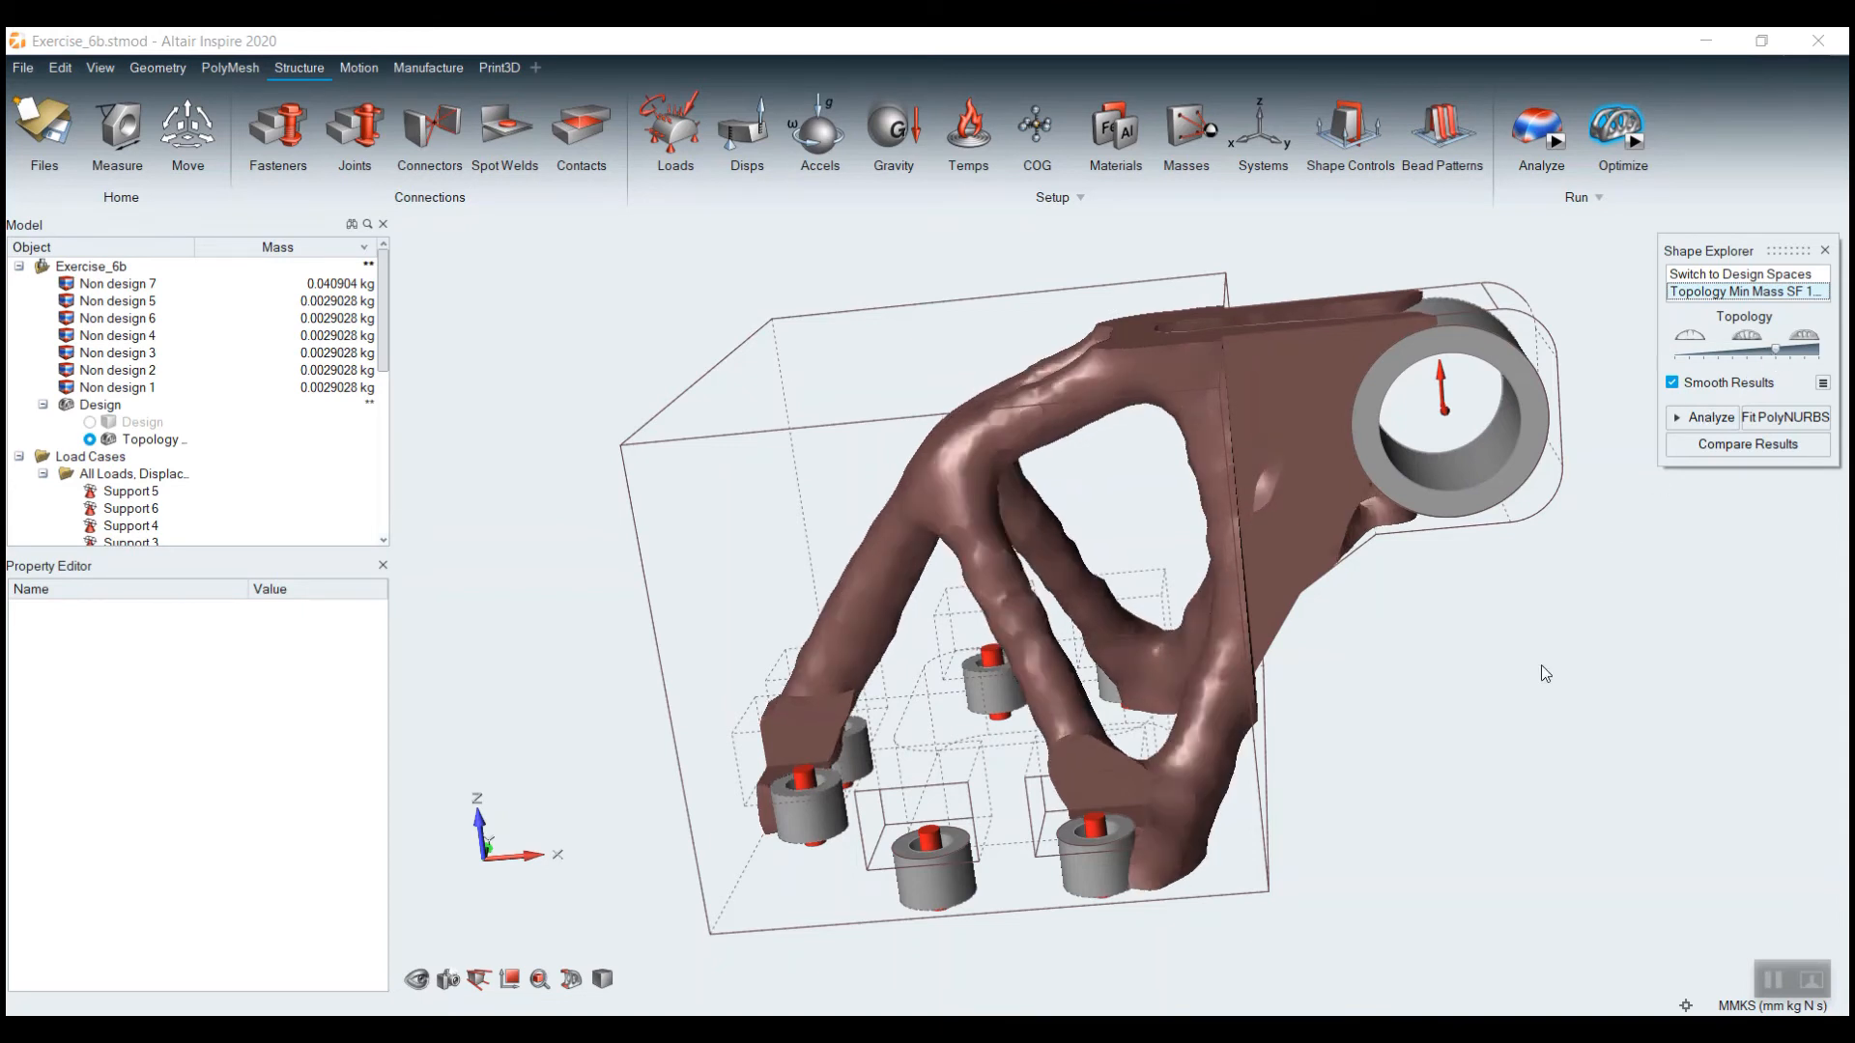
click(1486, 707)
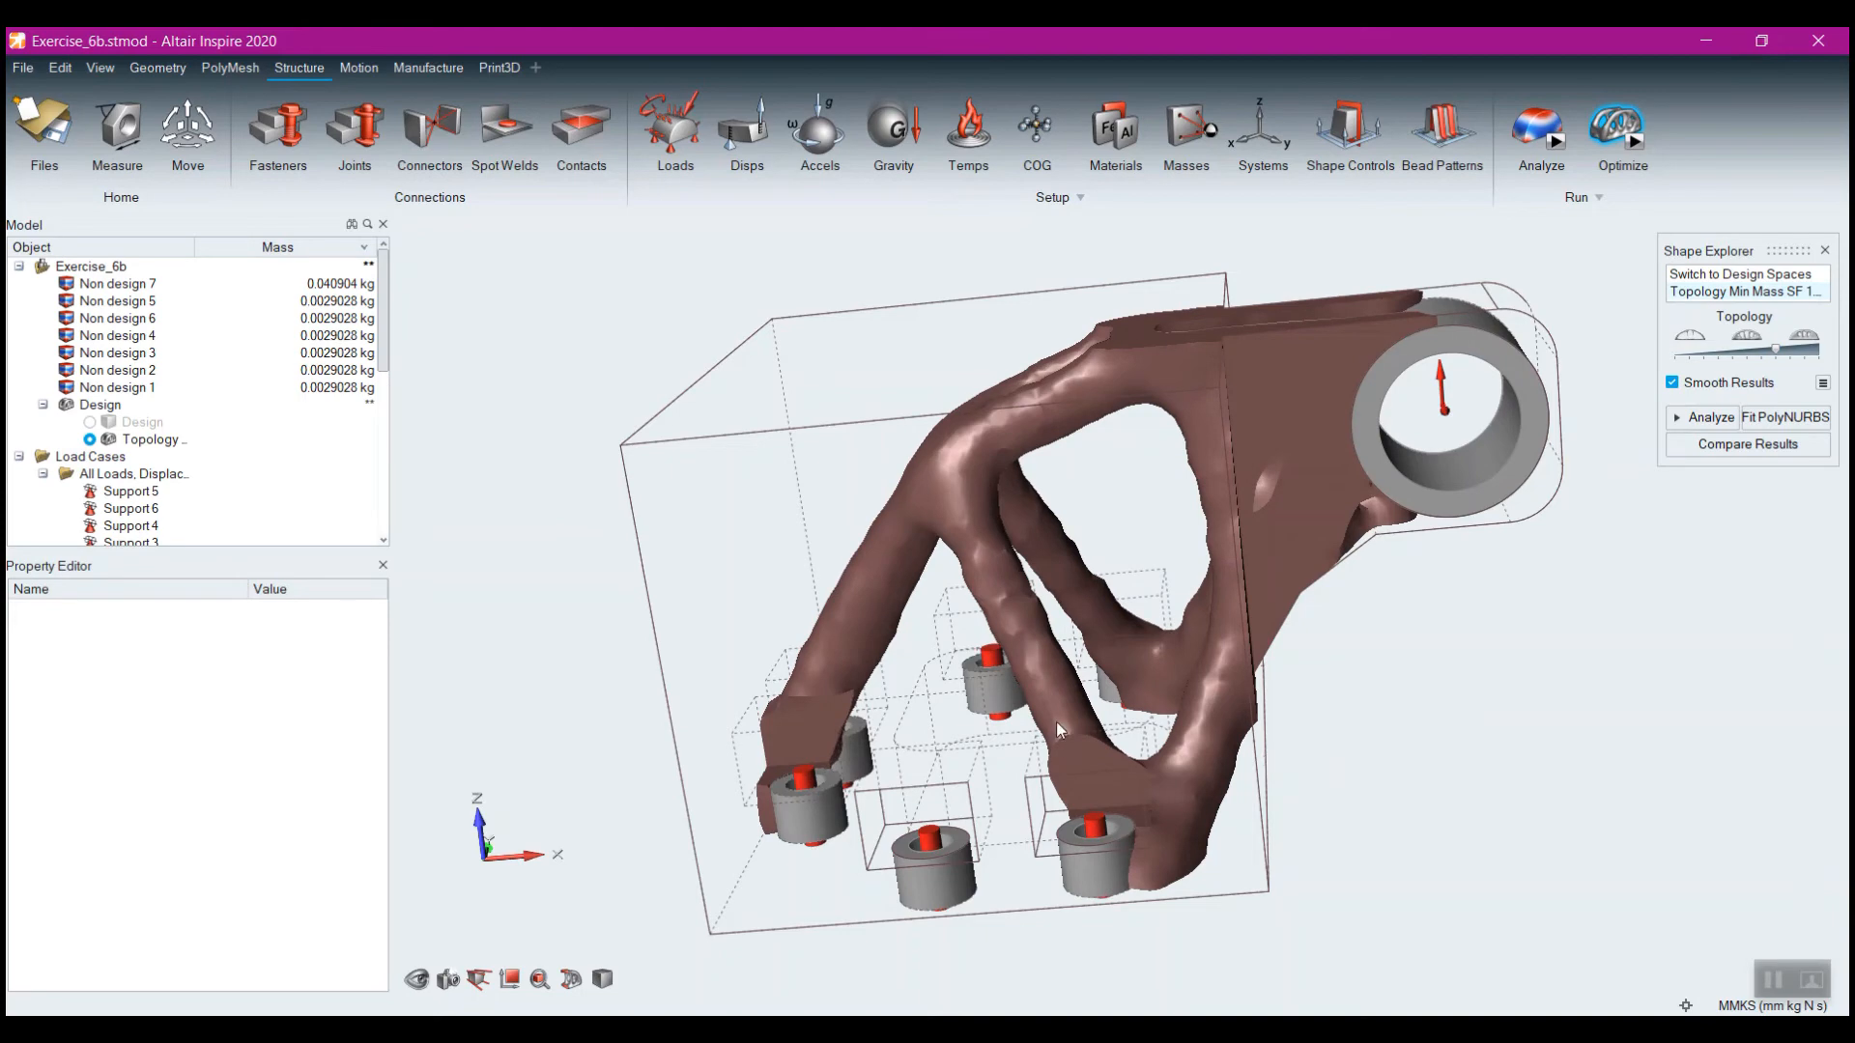
Examine the thickened optimized bracket from several sides, including its struts, bolt supports and lug plates
mouse_move(1057, 721)
right_down()
mouse_move(1053, 653)
mouse_move(1071, 890)
right_up()
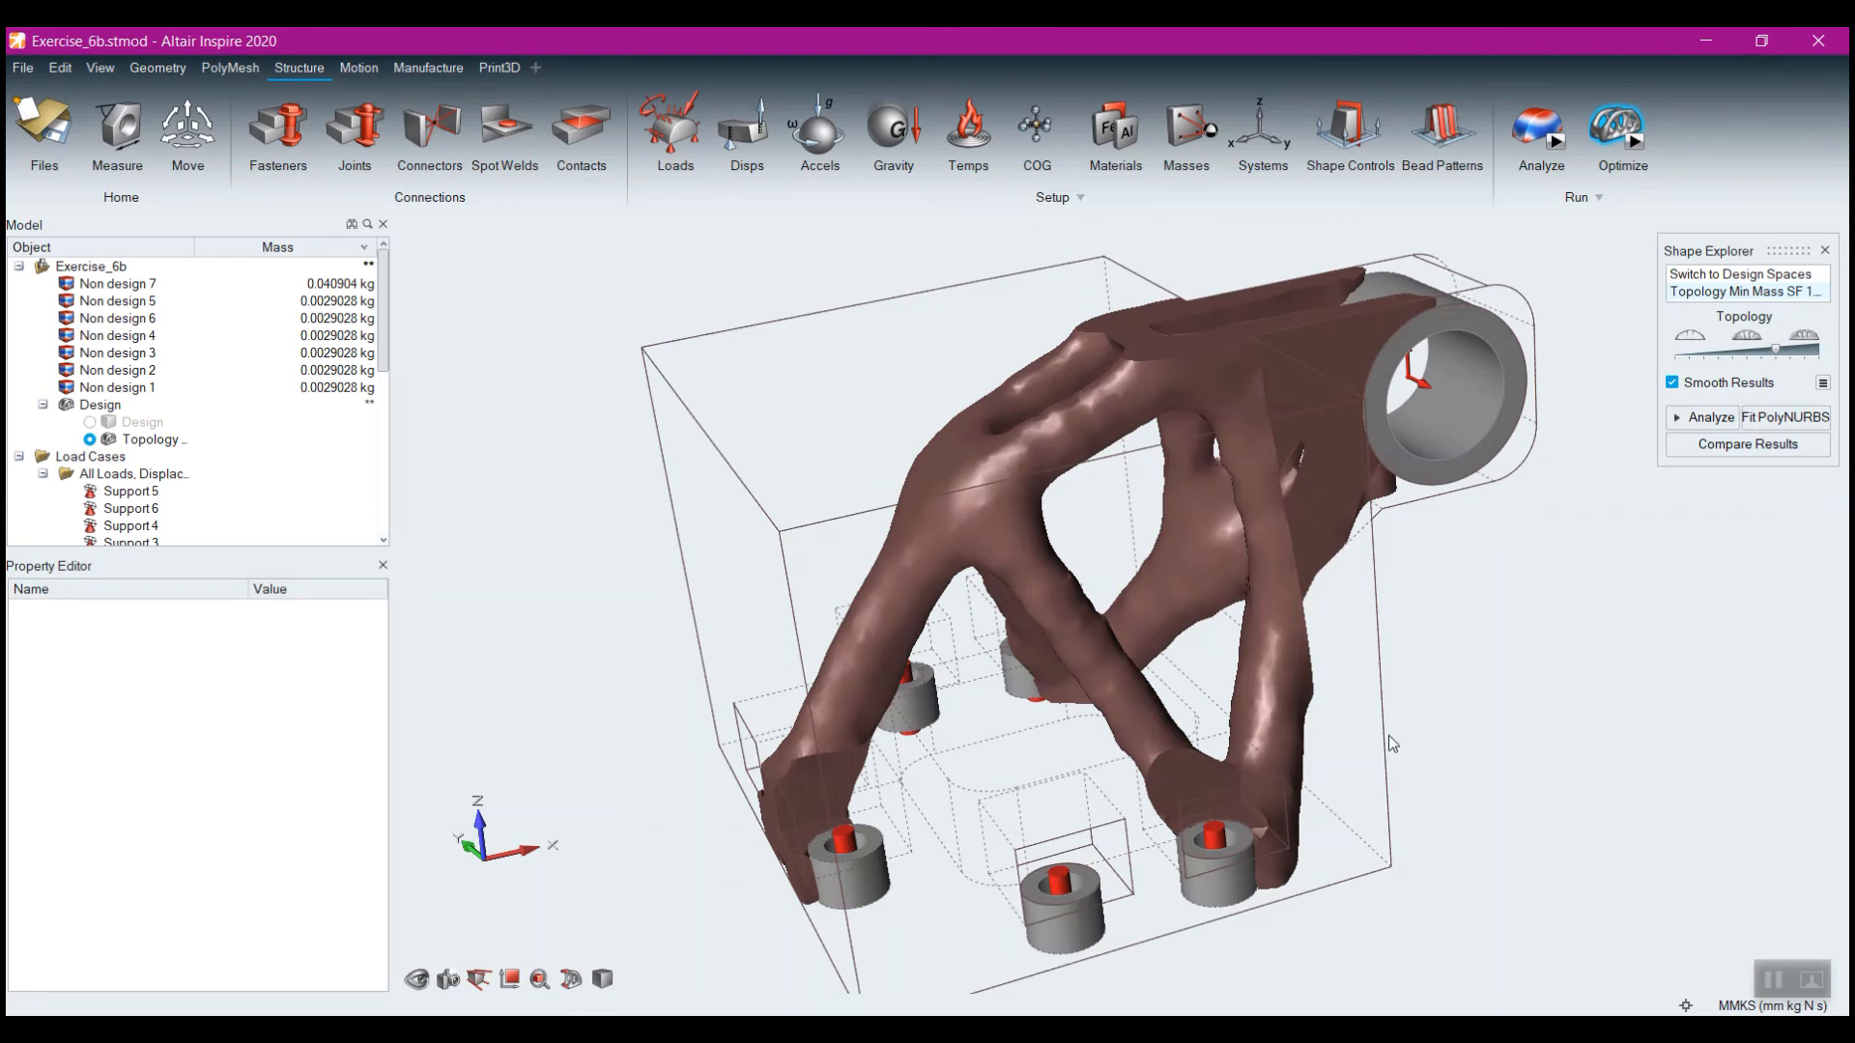
right_drag(1101, 731, 753, 693)
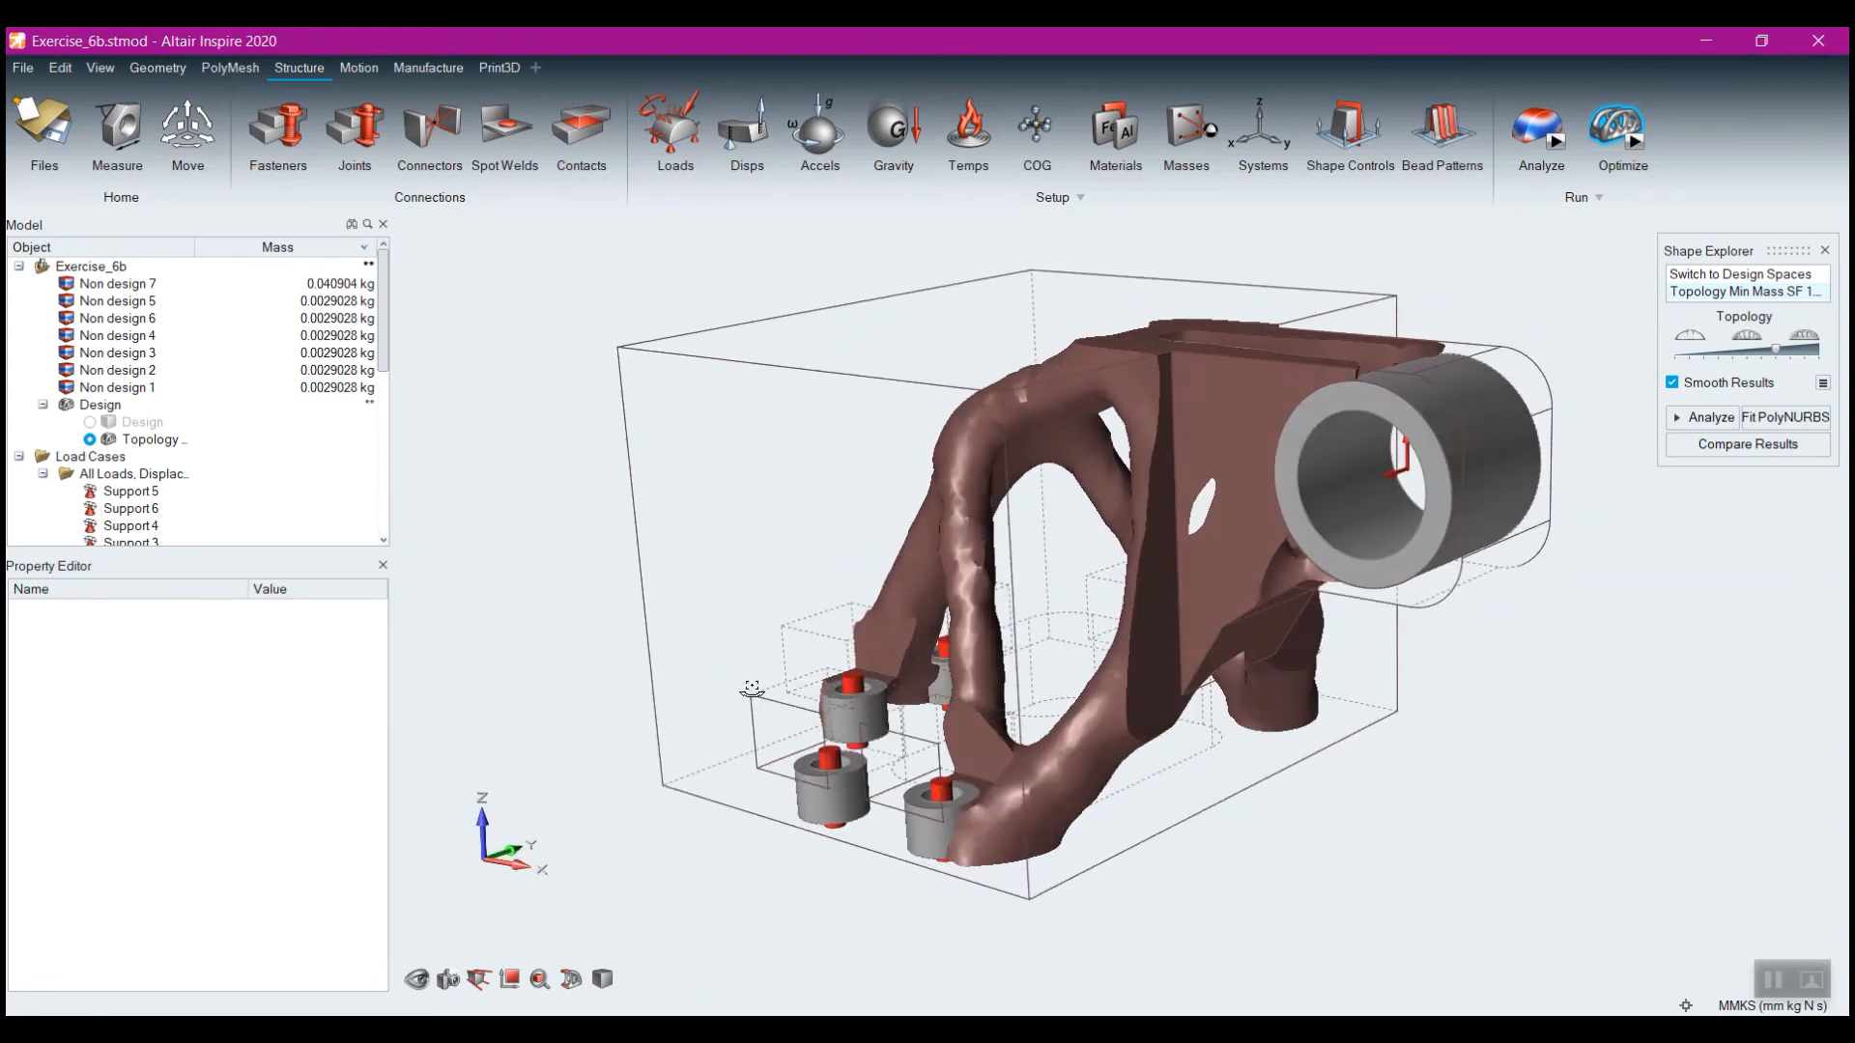
right_drag(1279, 733, 1019, 726)
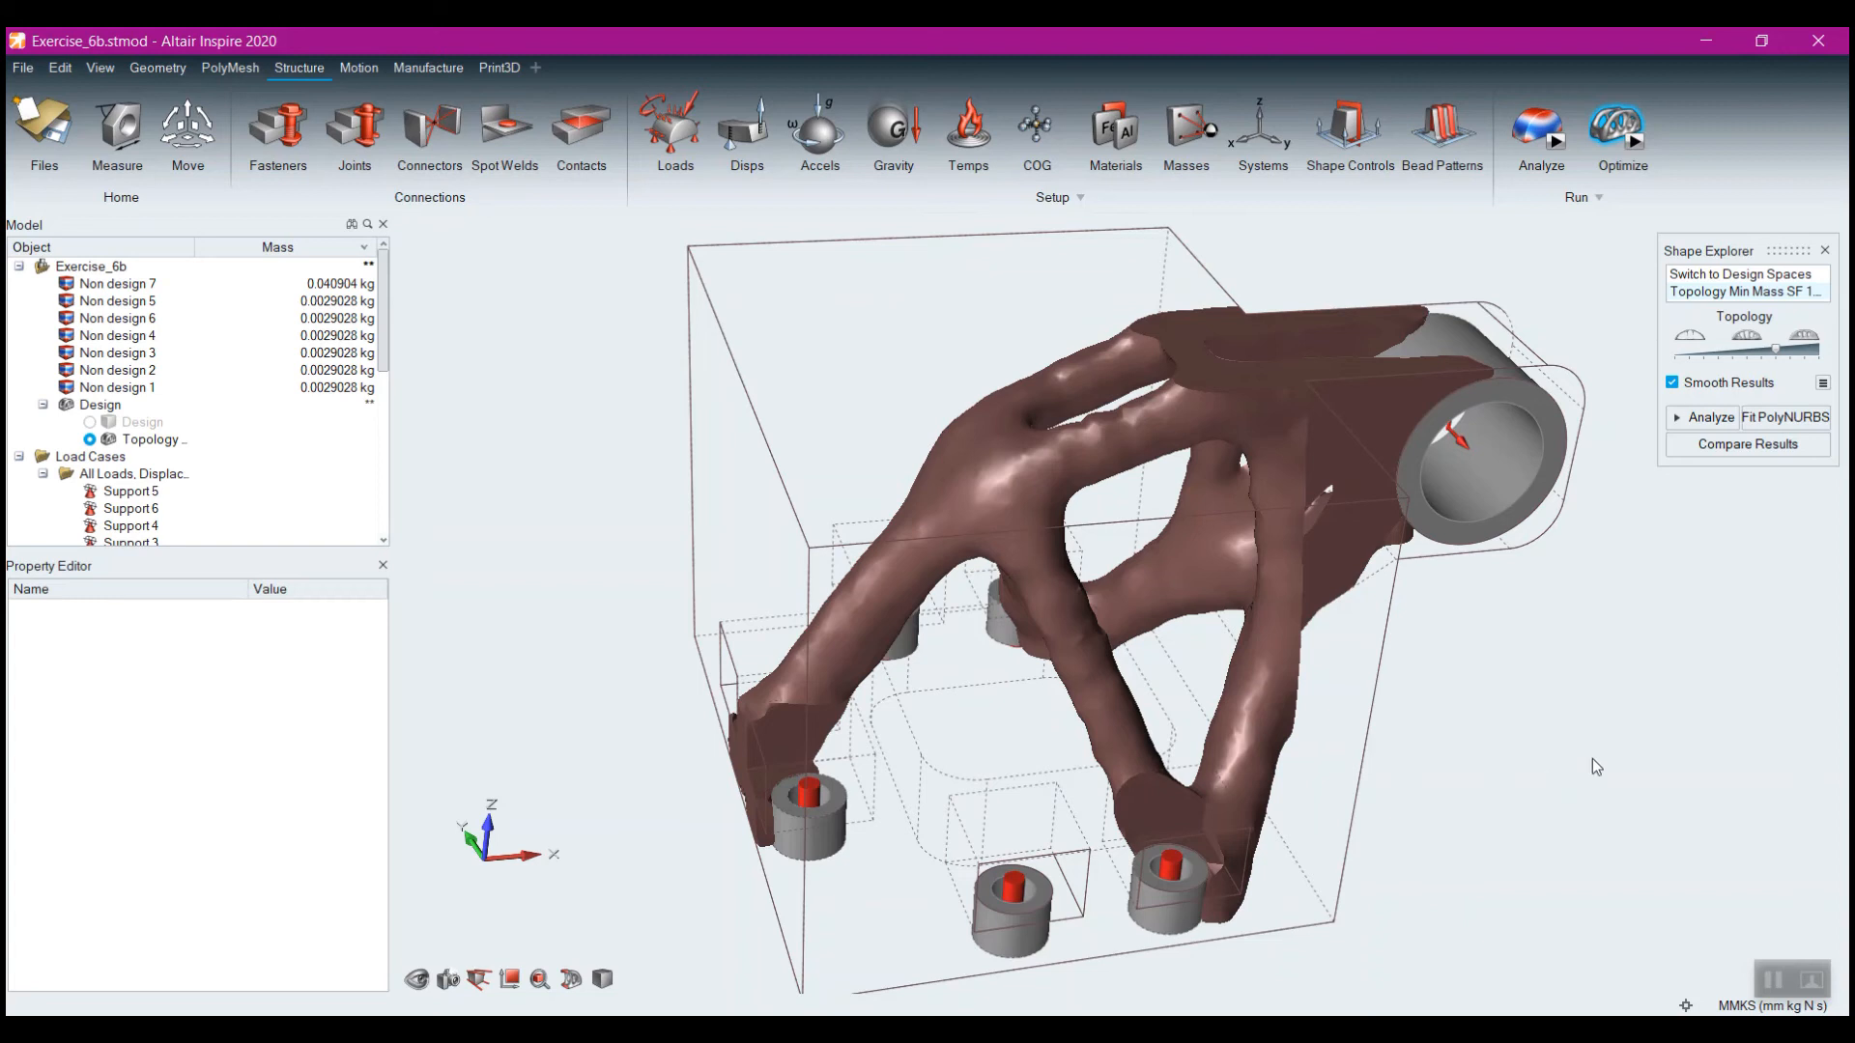
middle_drag(1527, 745, 1443, 723)
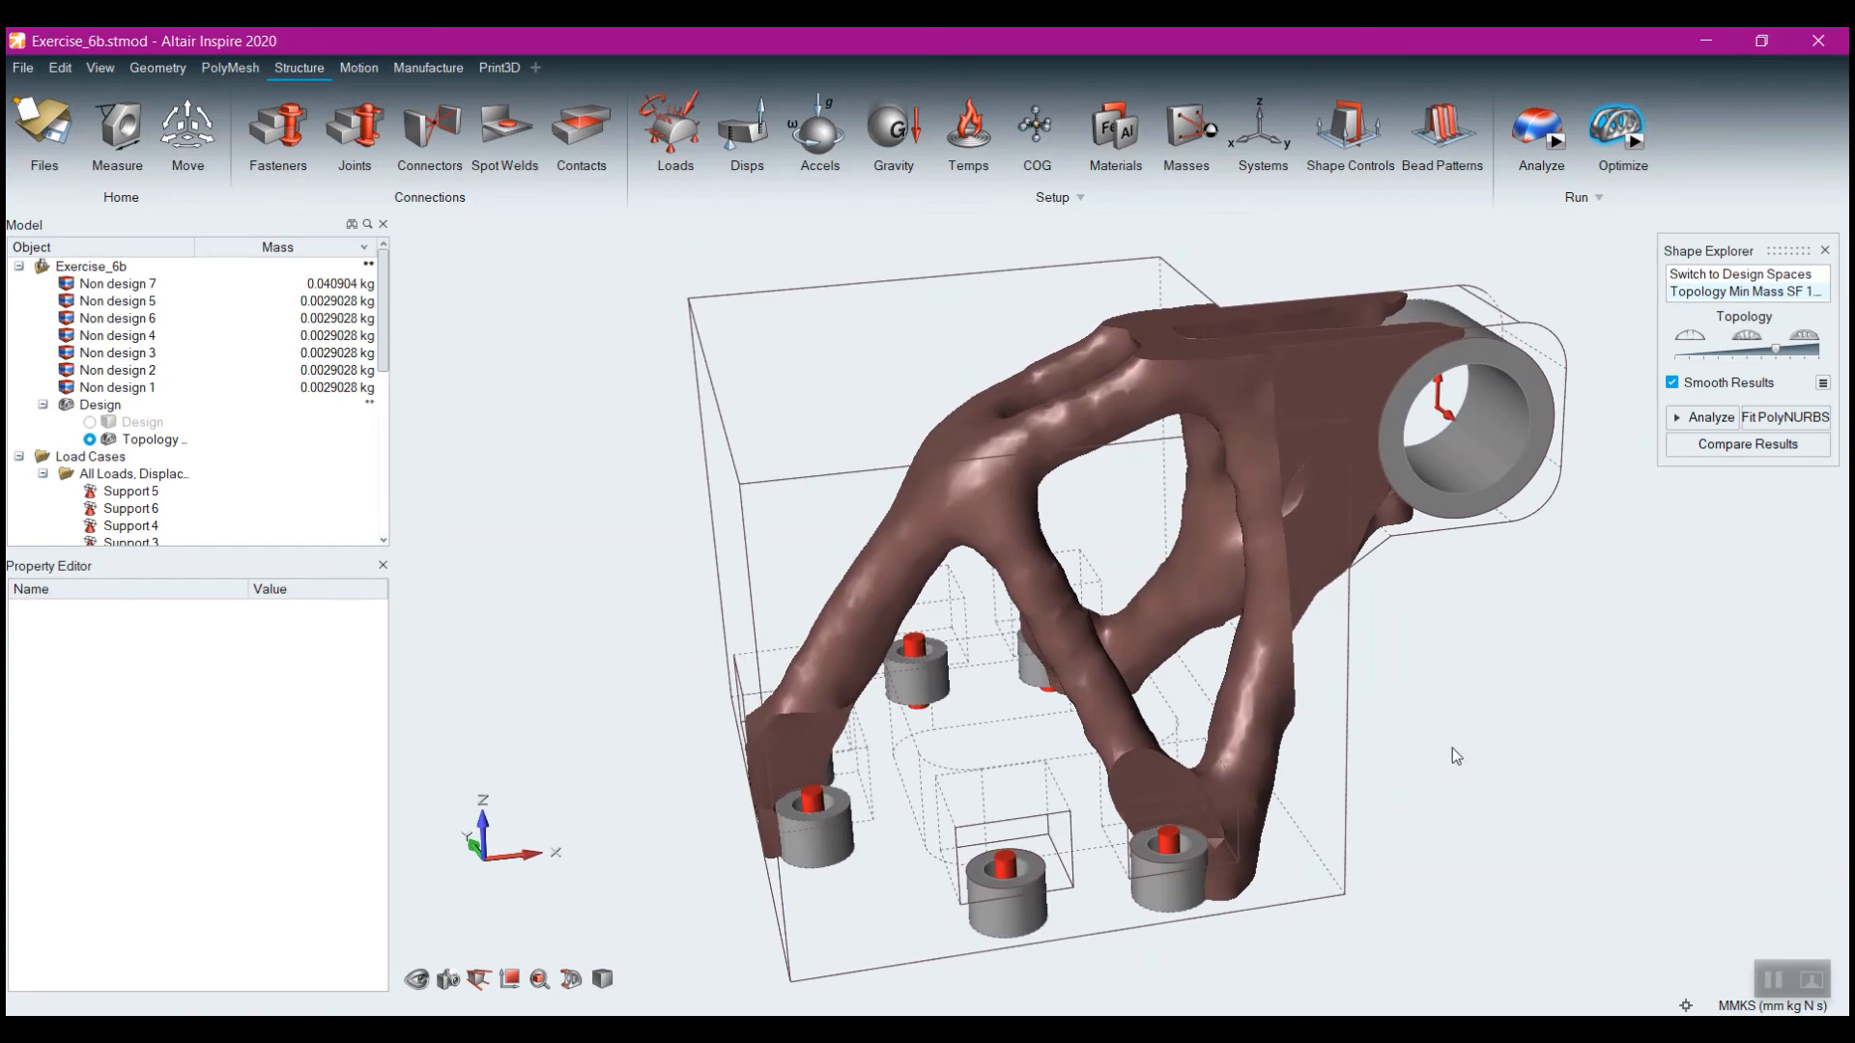
middle_drag(1462, 717, 1328, 770)
middle_drag(1389, 701, 1391, 646)
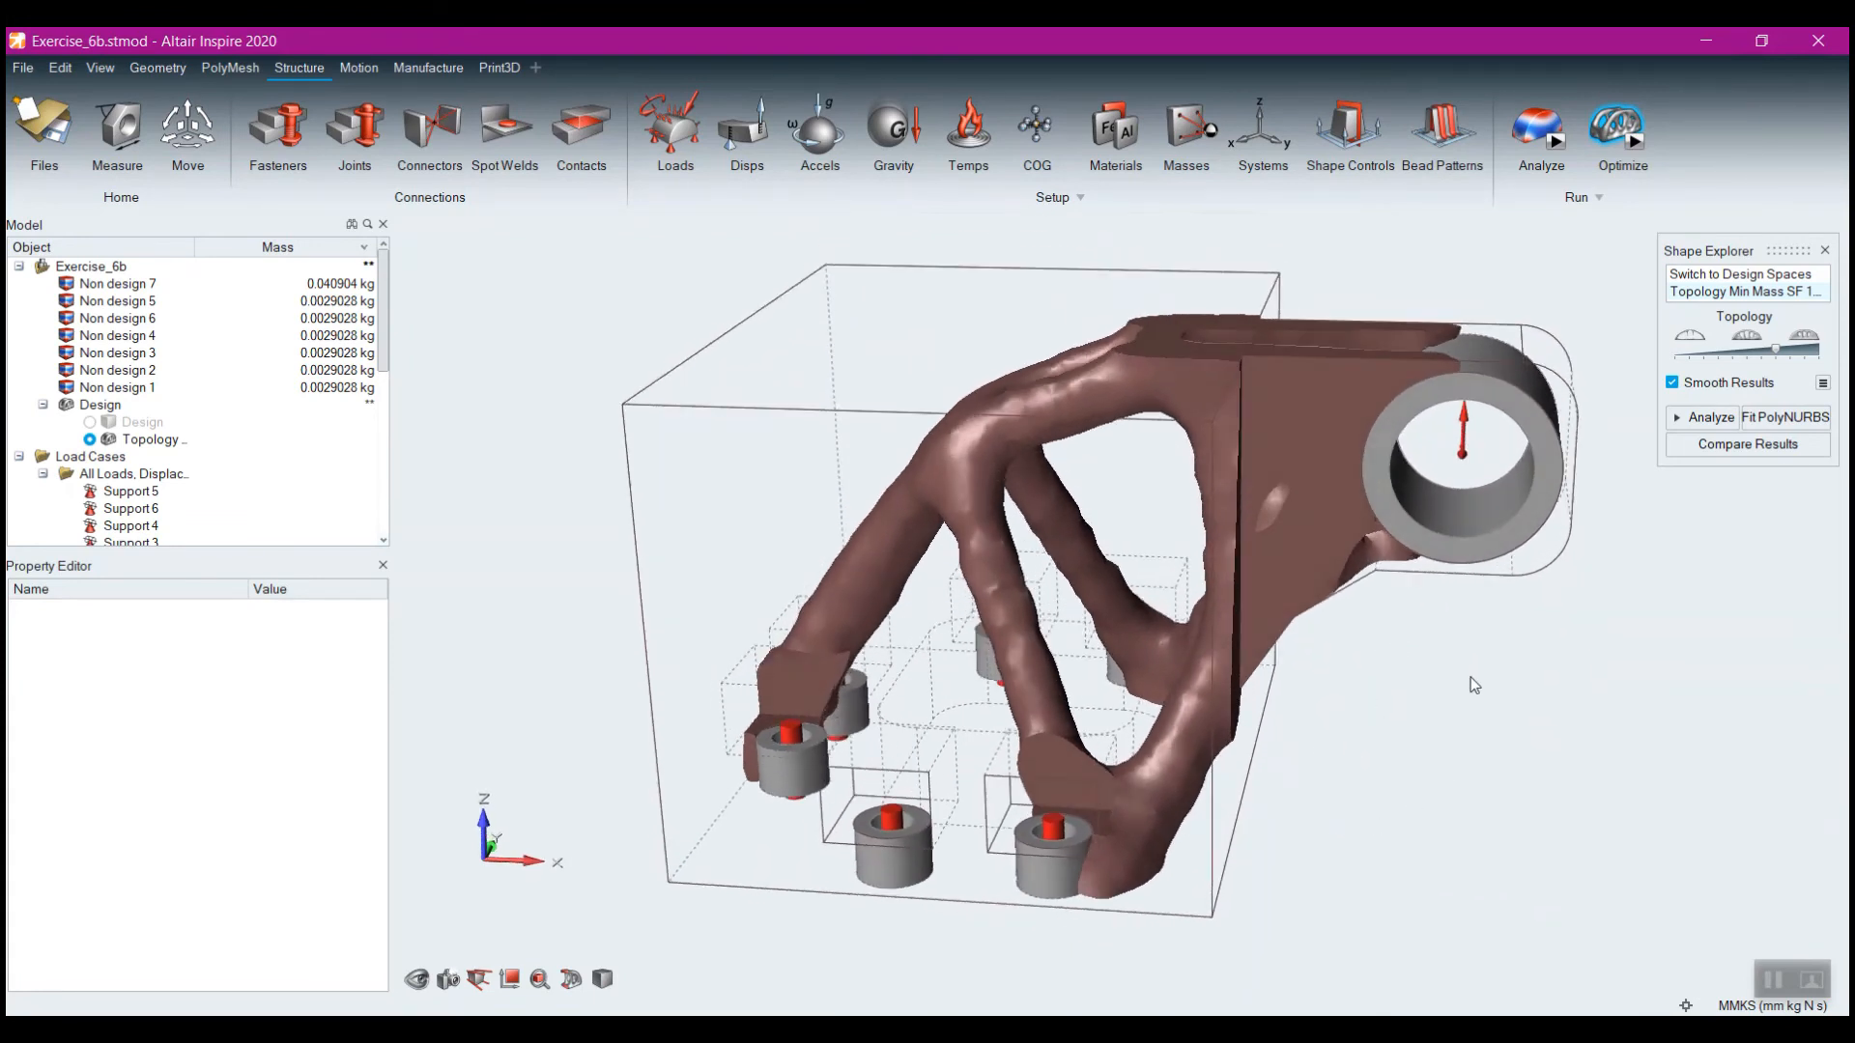
middle_drag(1353, 717, 1441, 755)
middle_drag(1191, 732, 1246, 648)
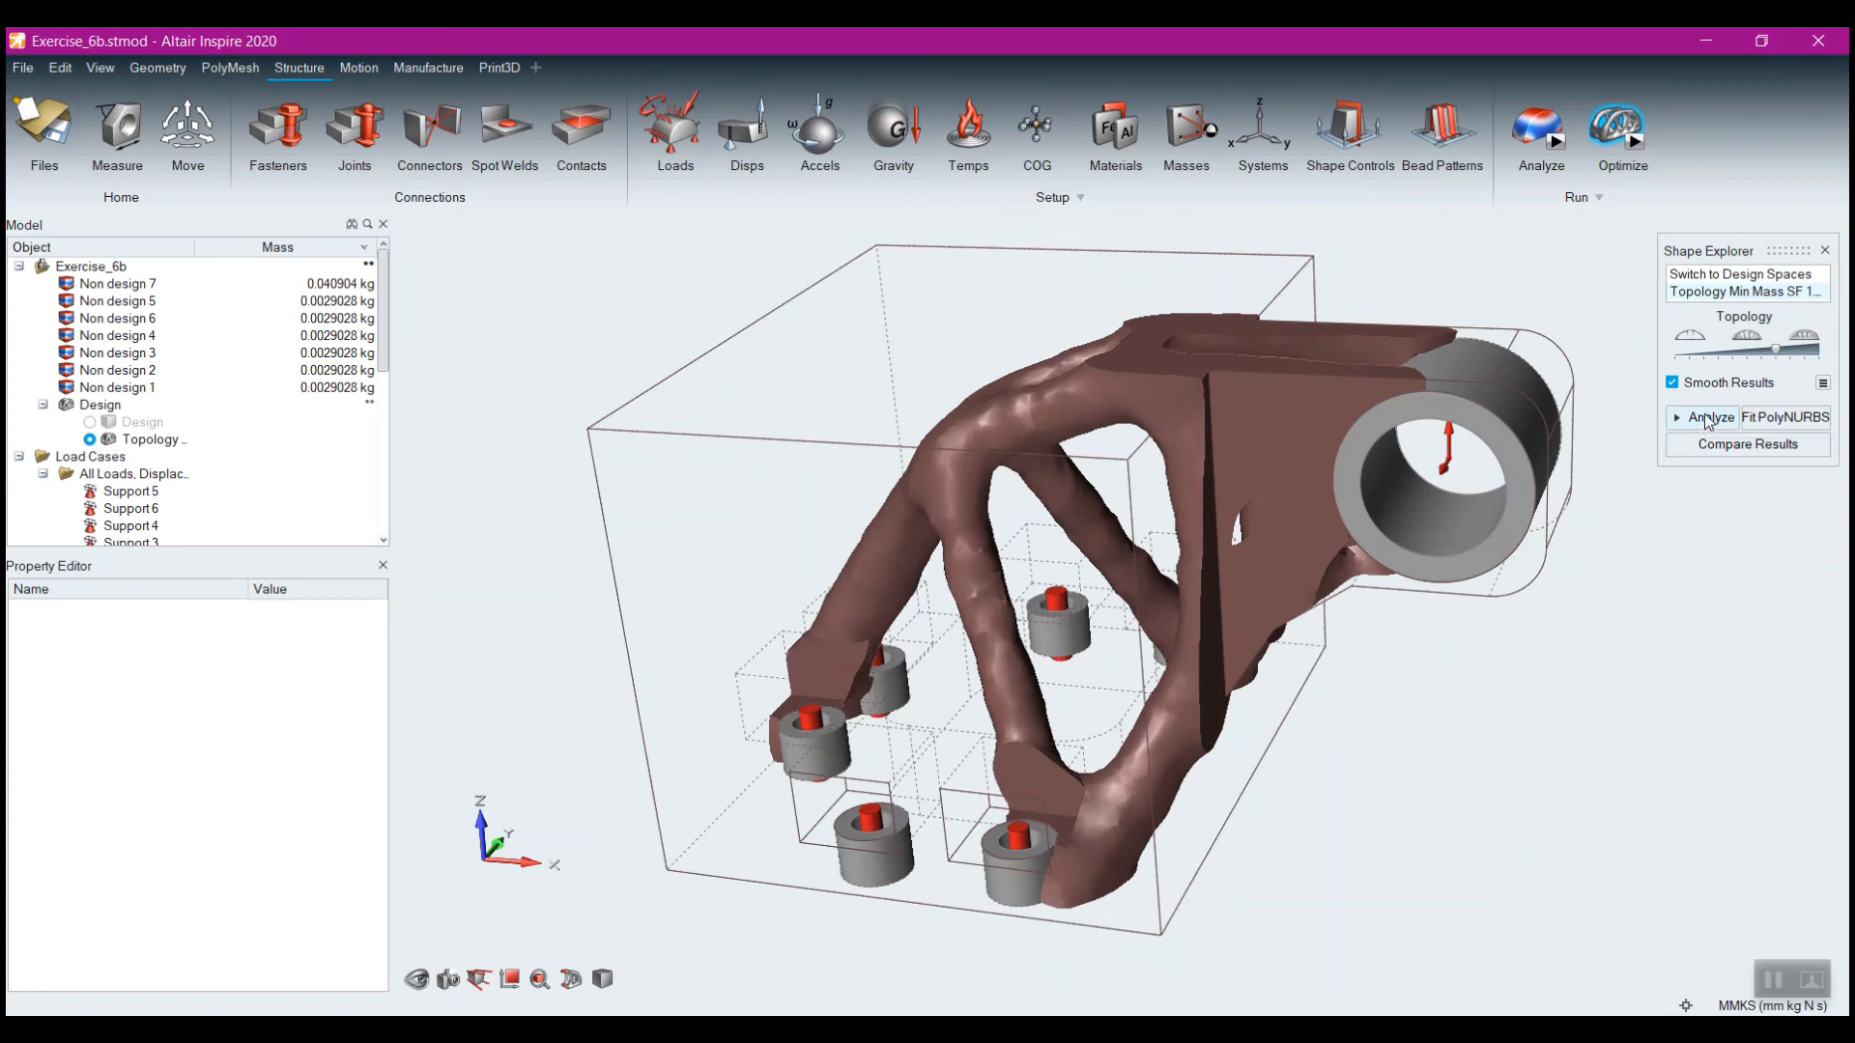
Analyze the optimized shape and open the completed run's results
click(1708, 418)
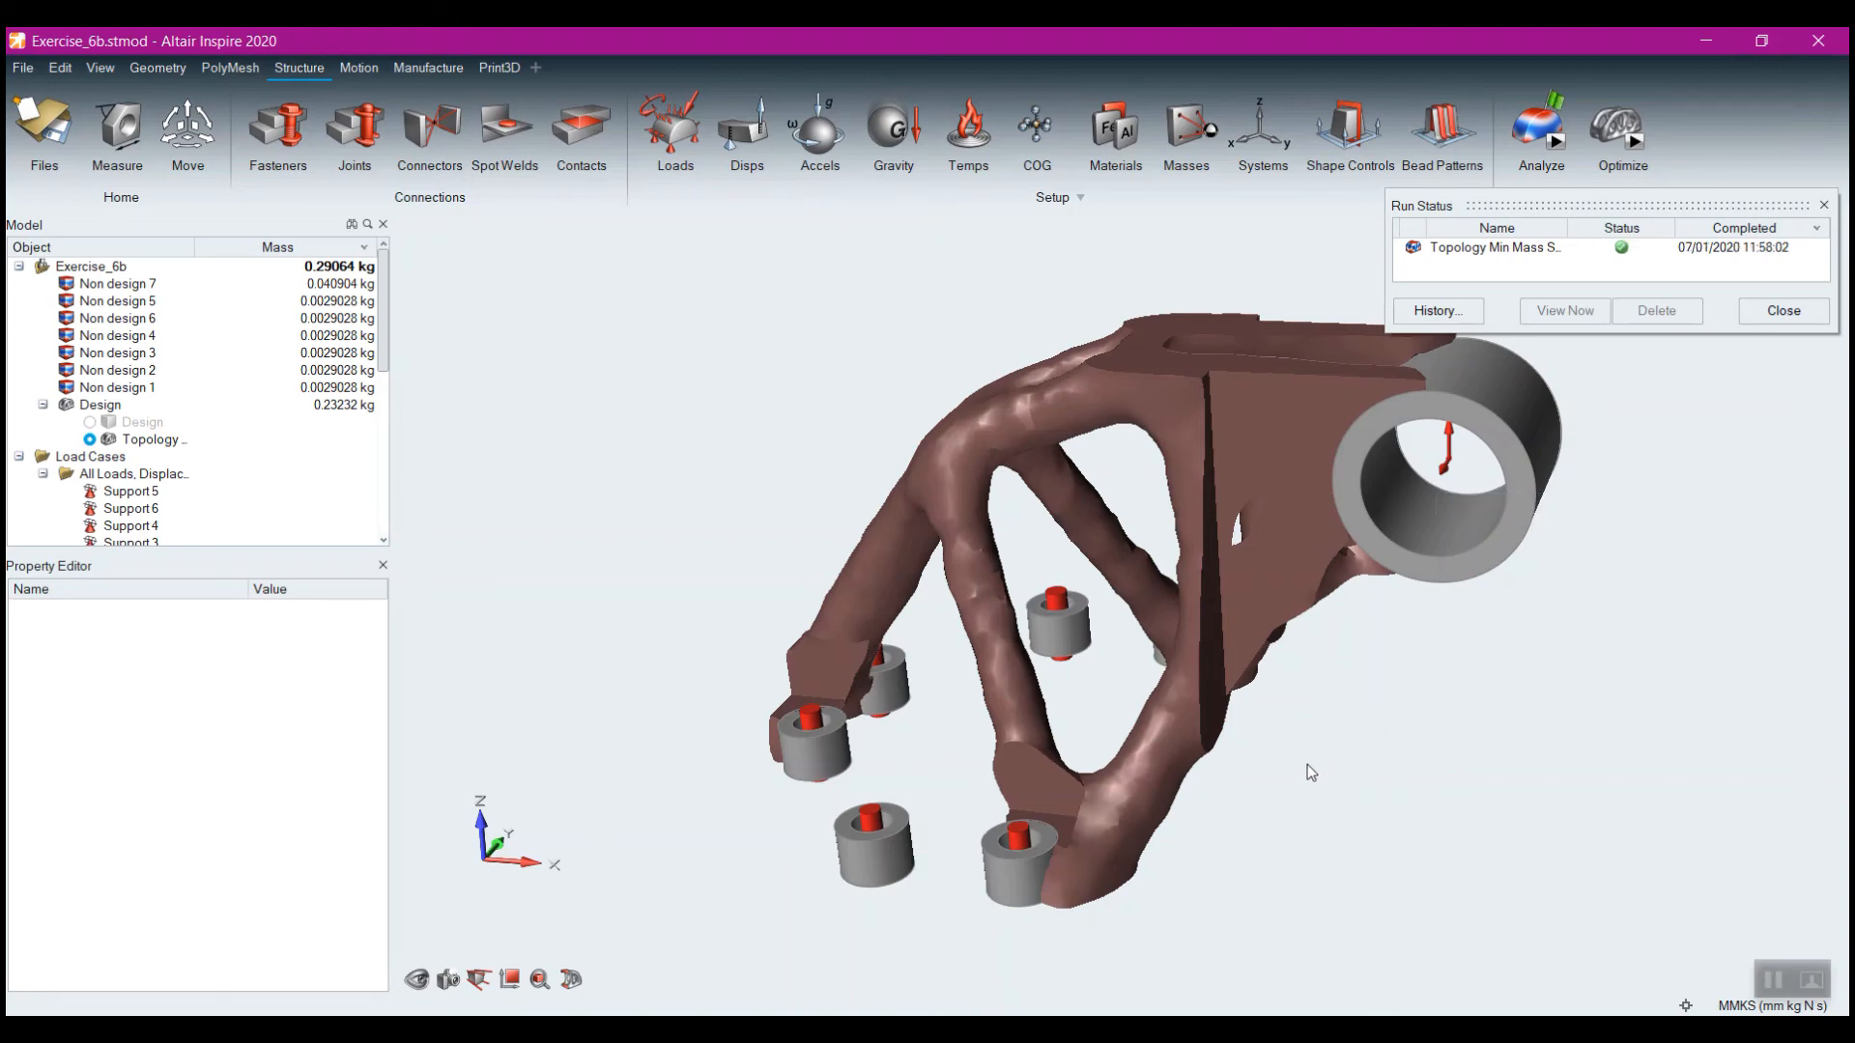
mouse_move(1302, 769)
middle_down()
mouse_move(1225, 645)
mouse_move(1231, 678)
mouse_move(1300, 736)
middle_up()
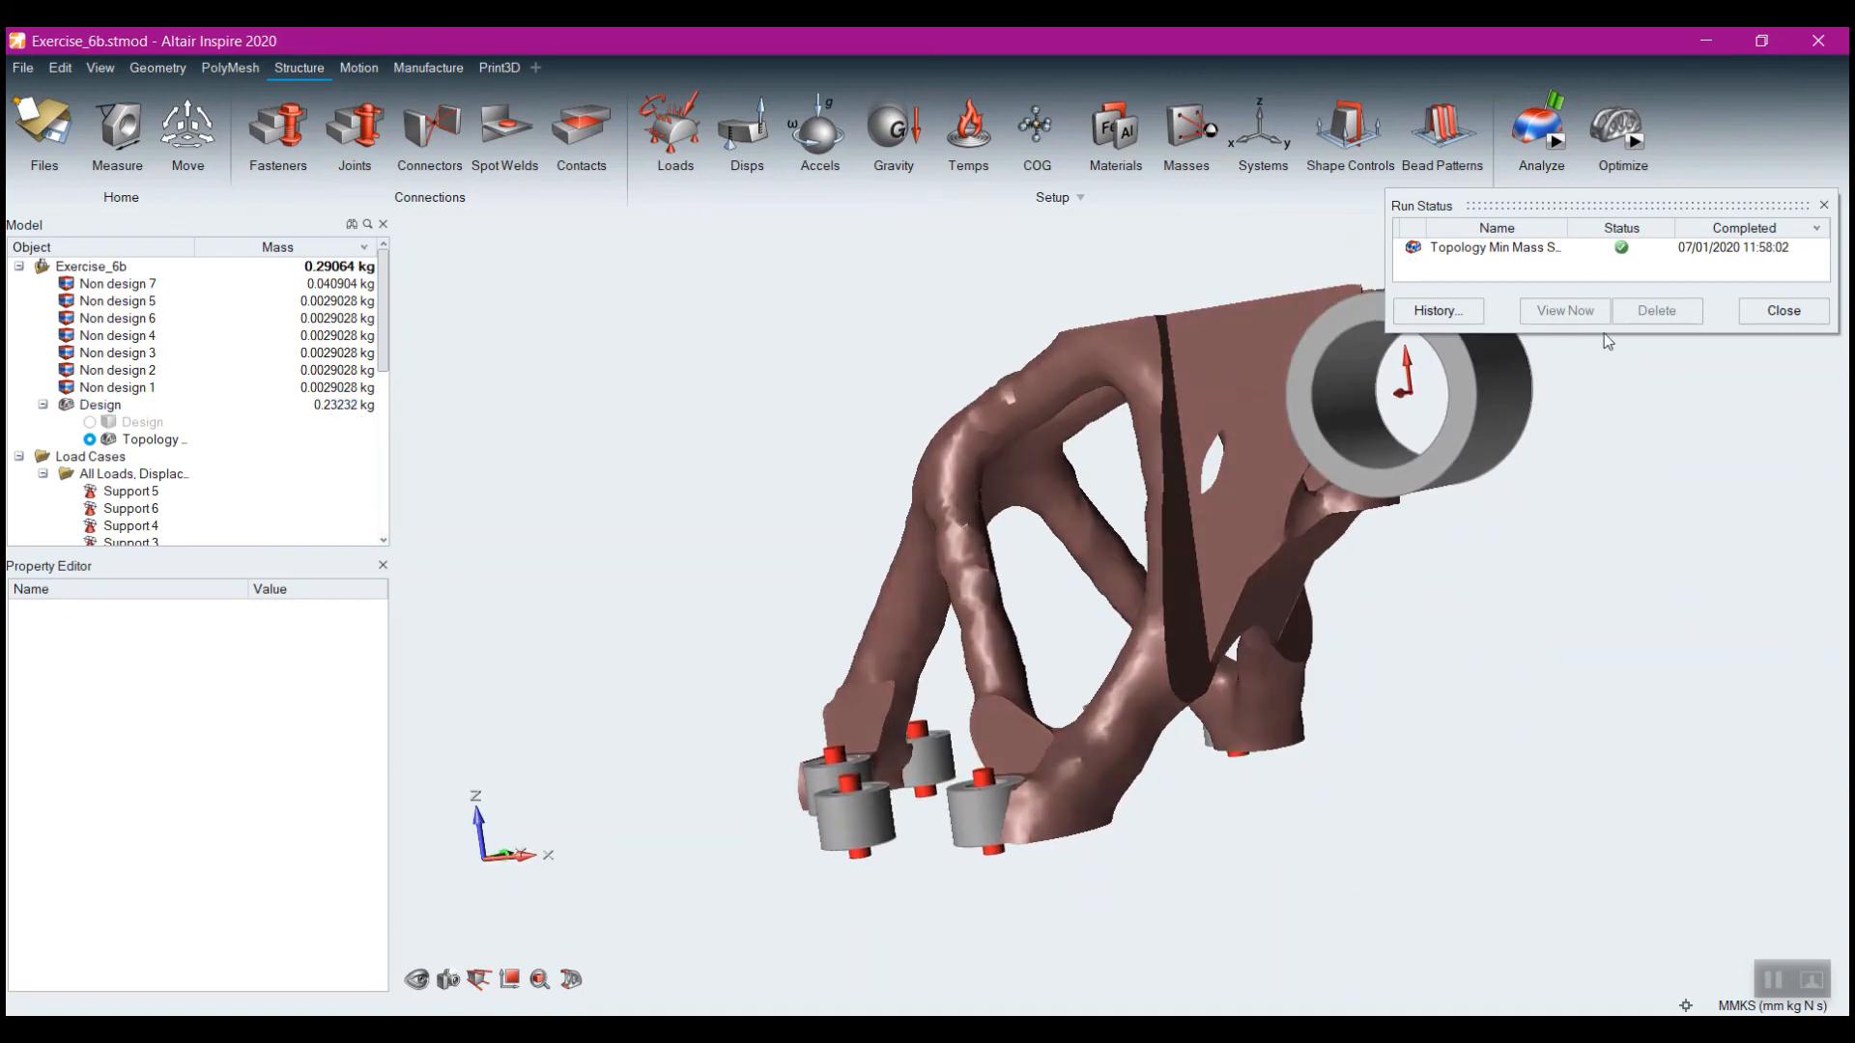
click(1553, 99)
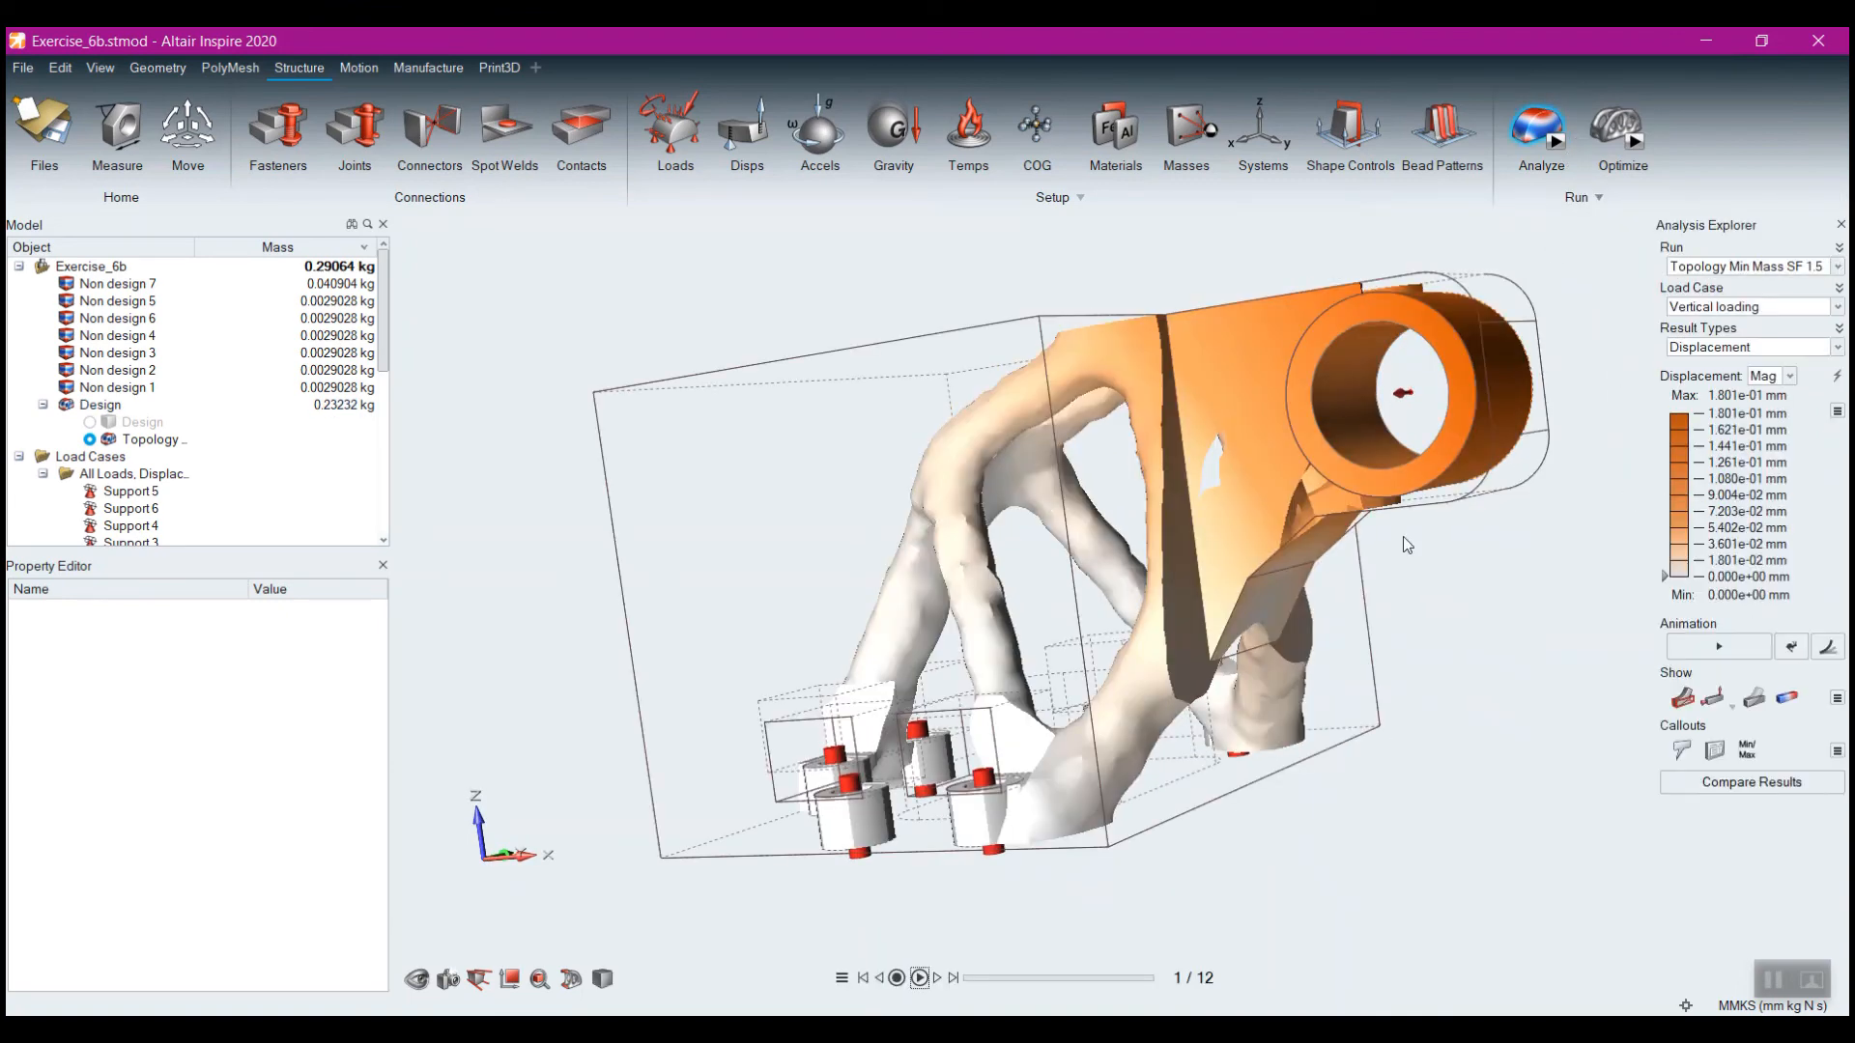
Animate the displacement result for Vertical loading, view it for Lateral loading, and return to Vertical loading
middle_drag(1259, 612, 1230, 659)
click(1719, 646)
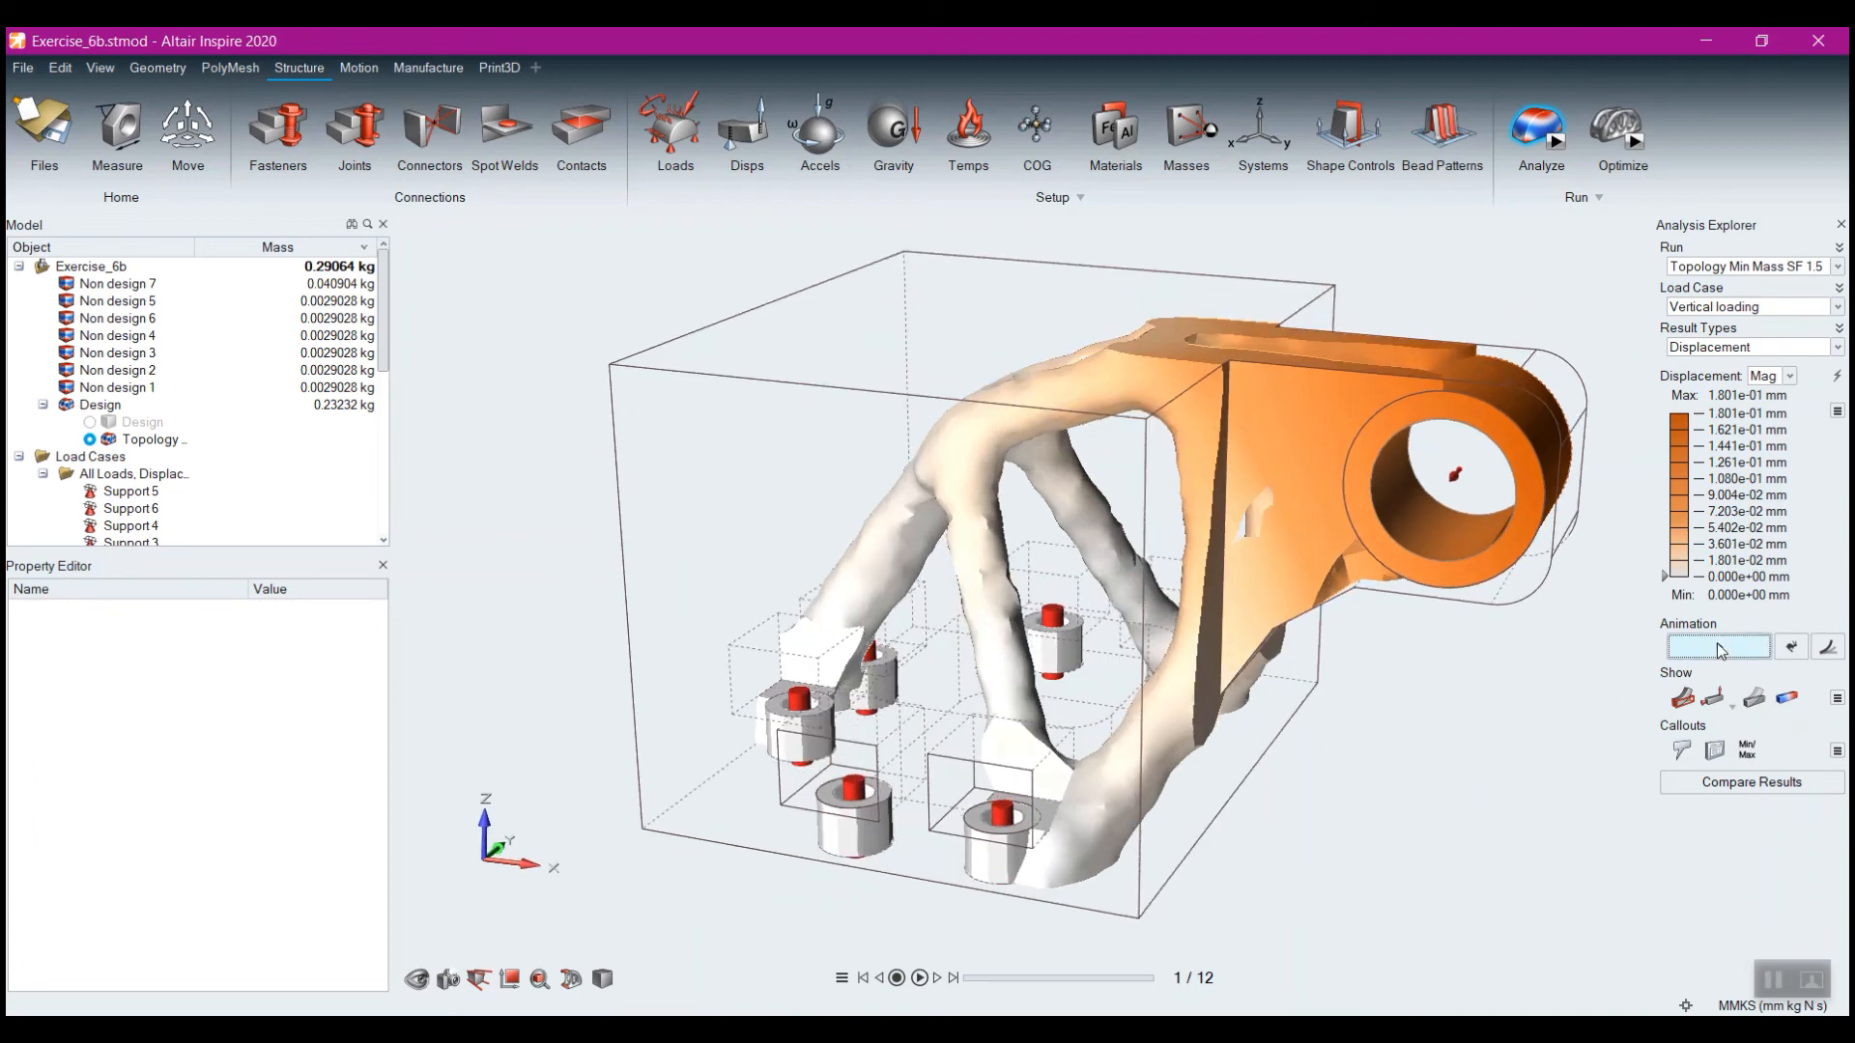
middle_drag(1353, 686, 1162, 462)
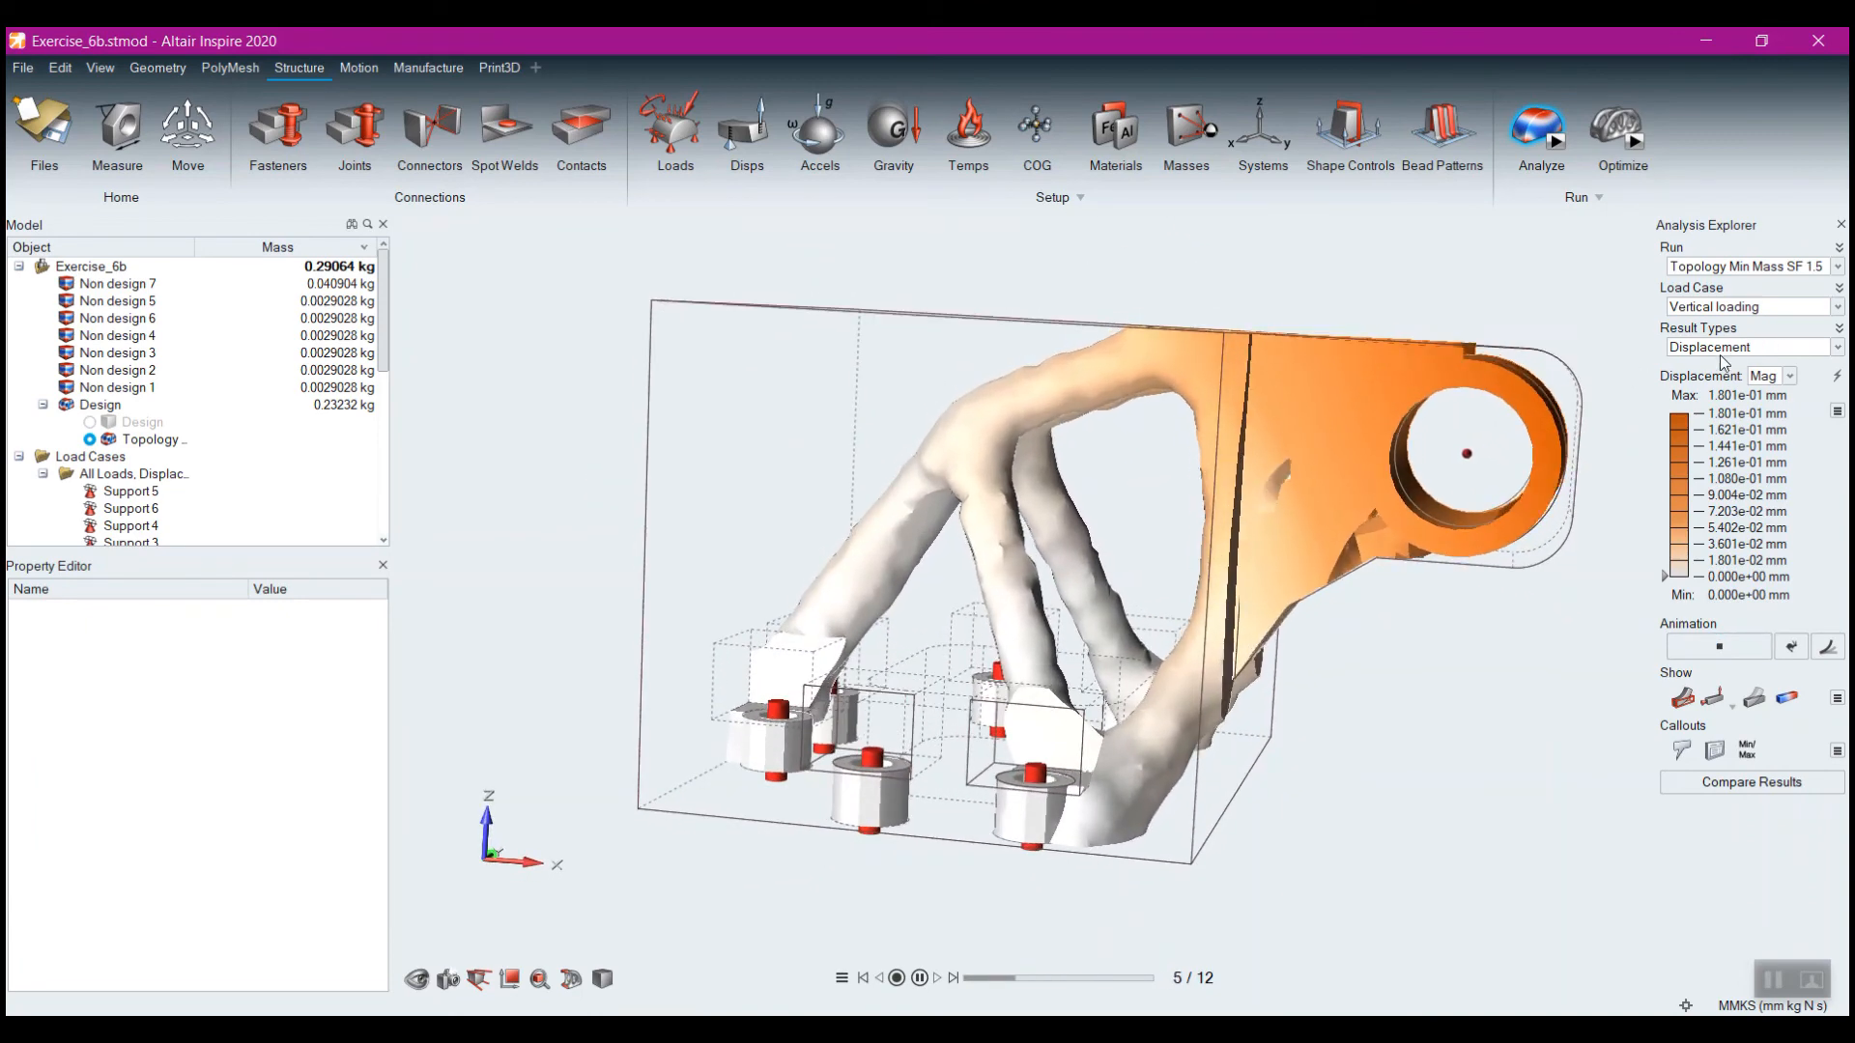
click(1739, 306)
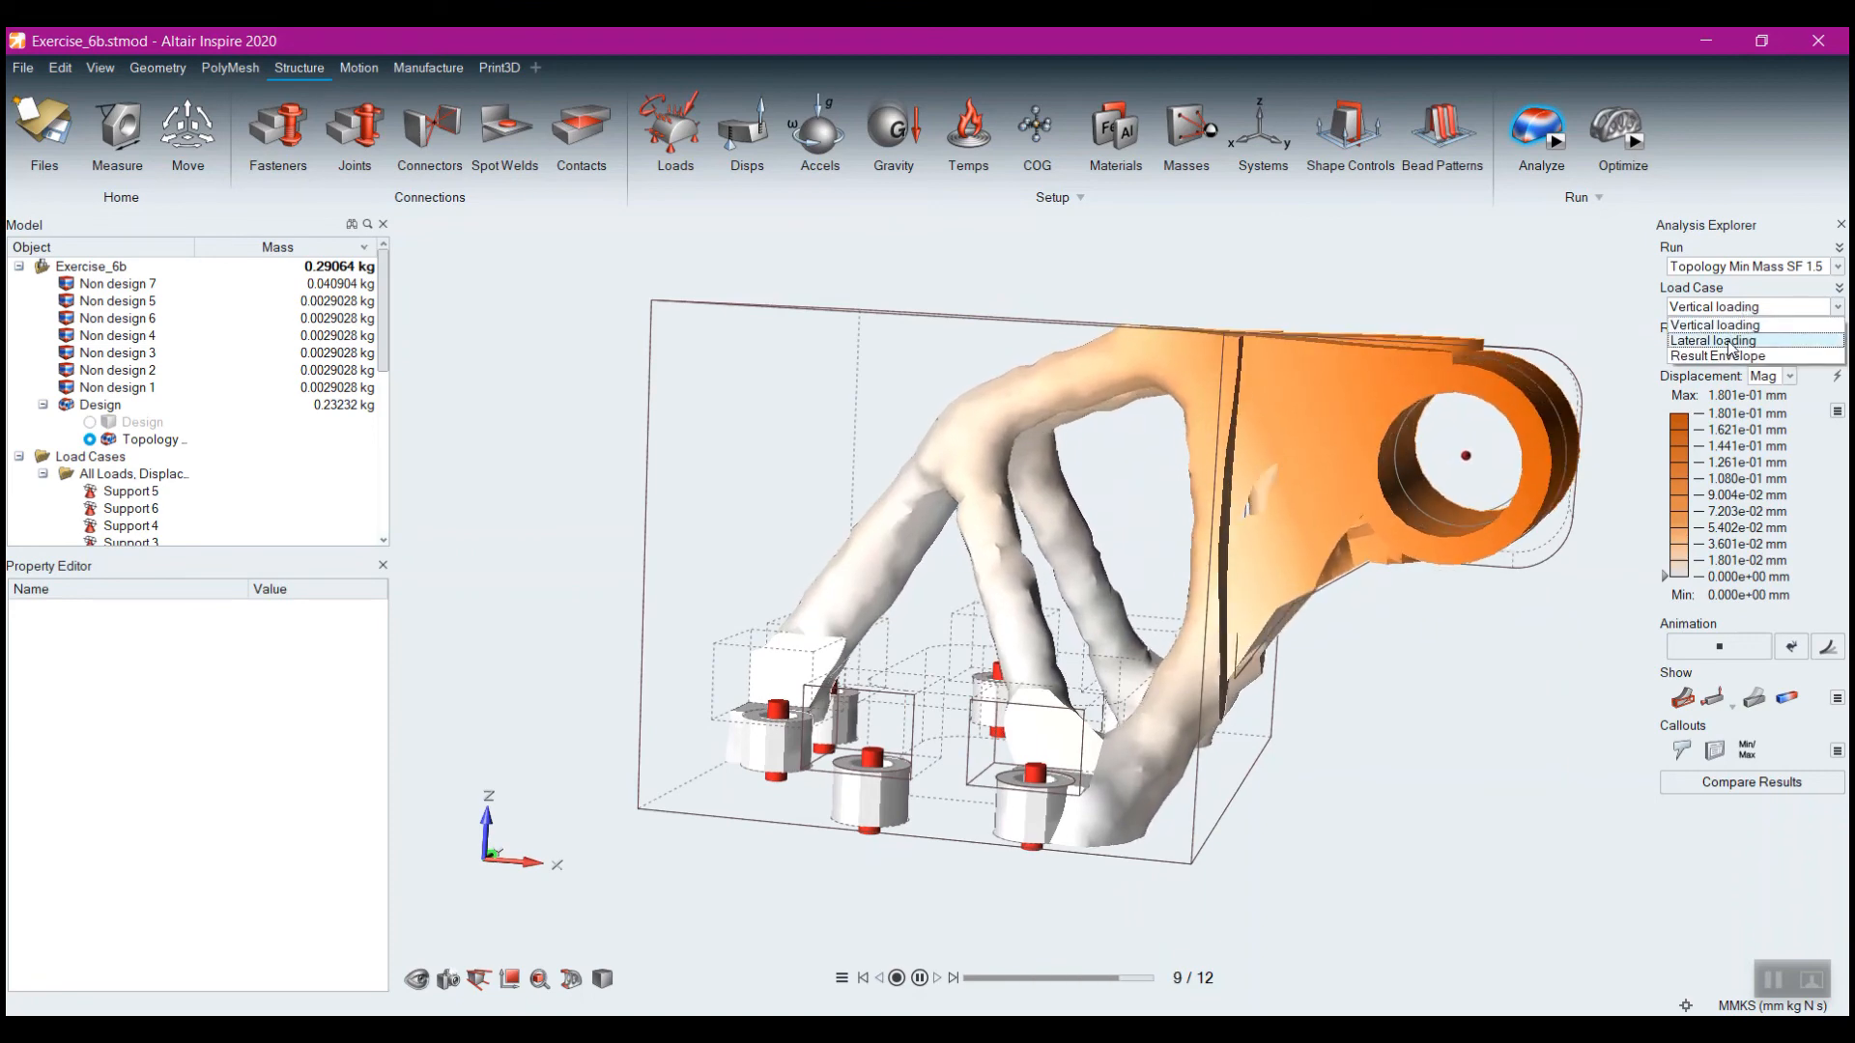
click(1734, 341)
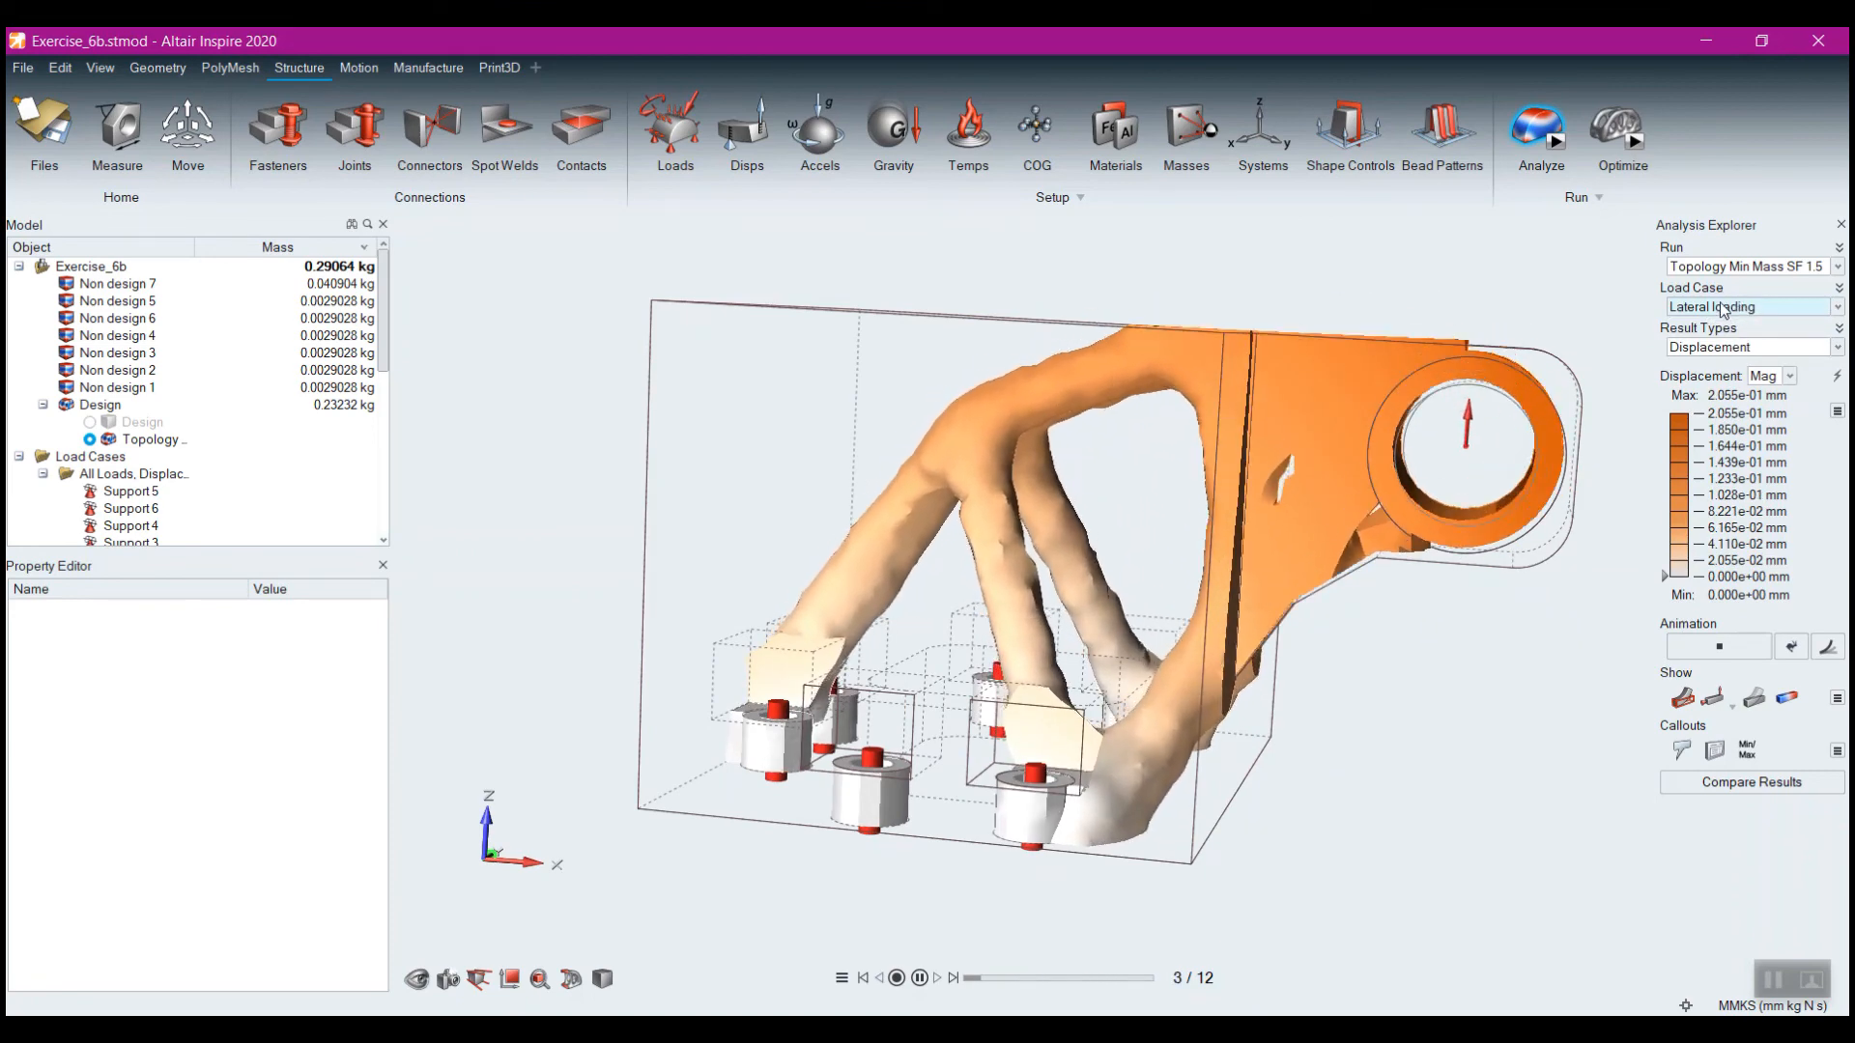
click(1722, 307)
click(1729, 323)
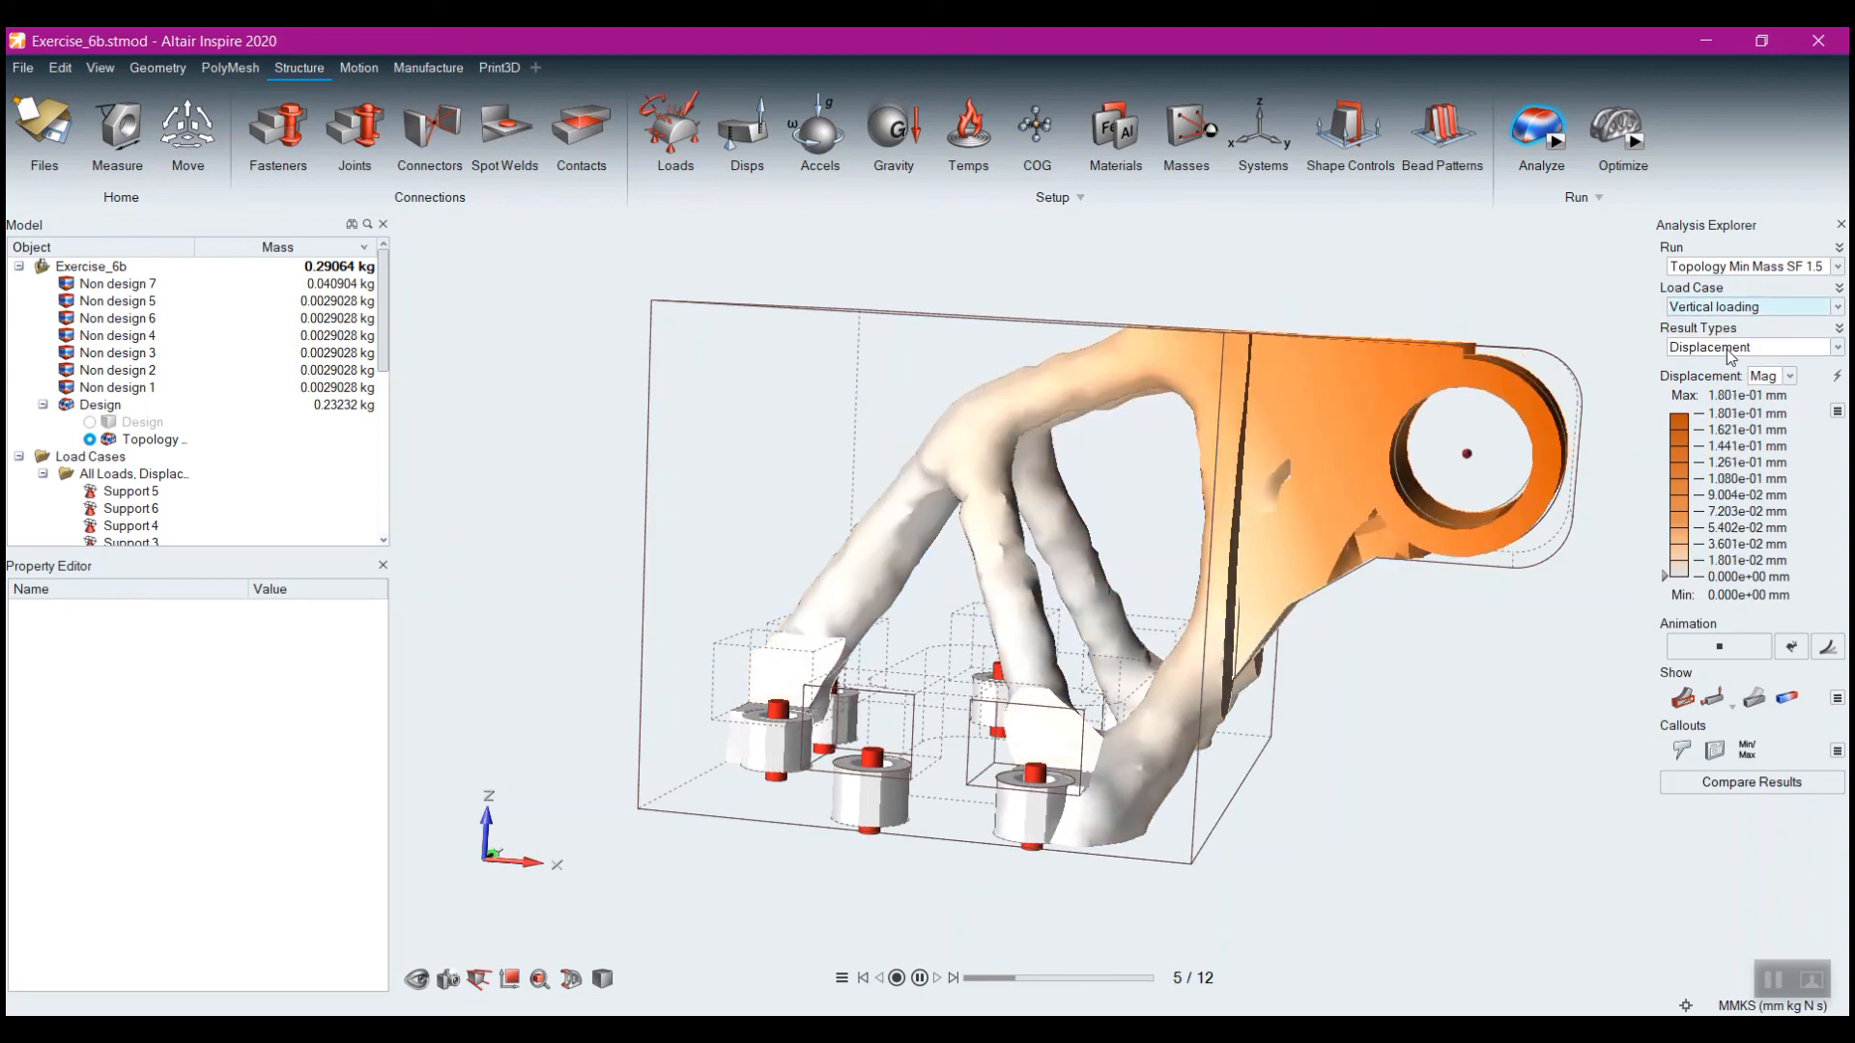
Show von Mises Stress for Vertical loading, stop the animation and inspect the high-stress area at the lug plate's lower tip
click(1729, 348)
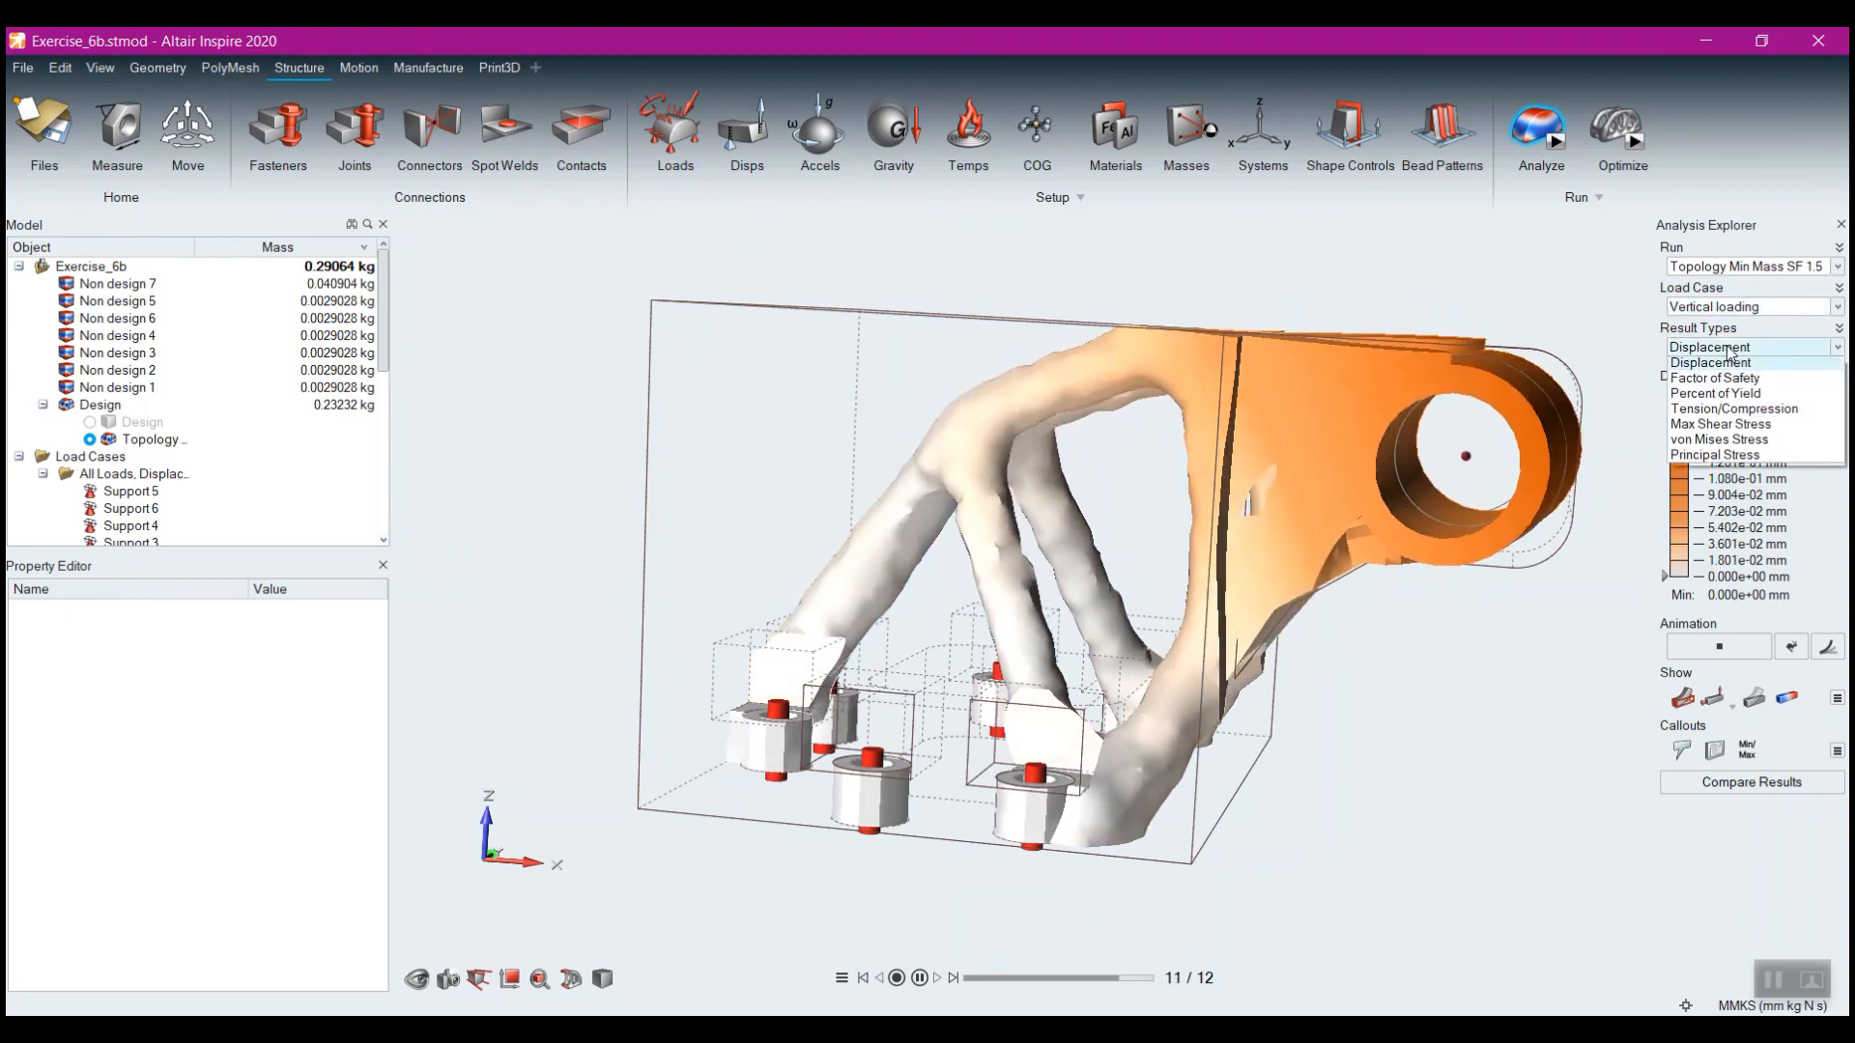
click(1727, 444)
right_drag(1283, 506, 1250, 459)
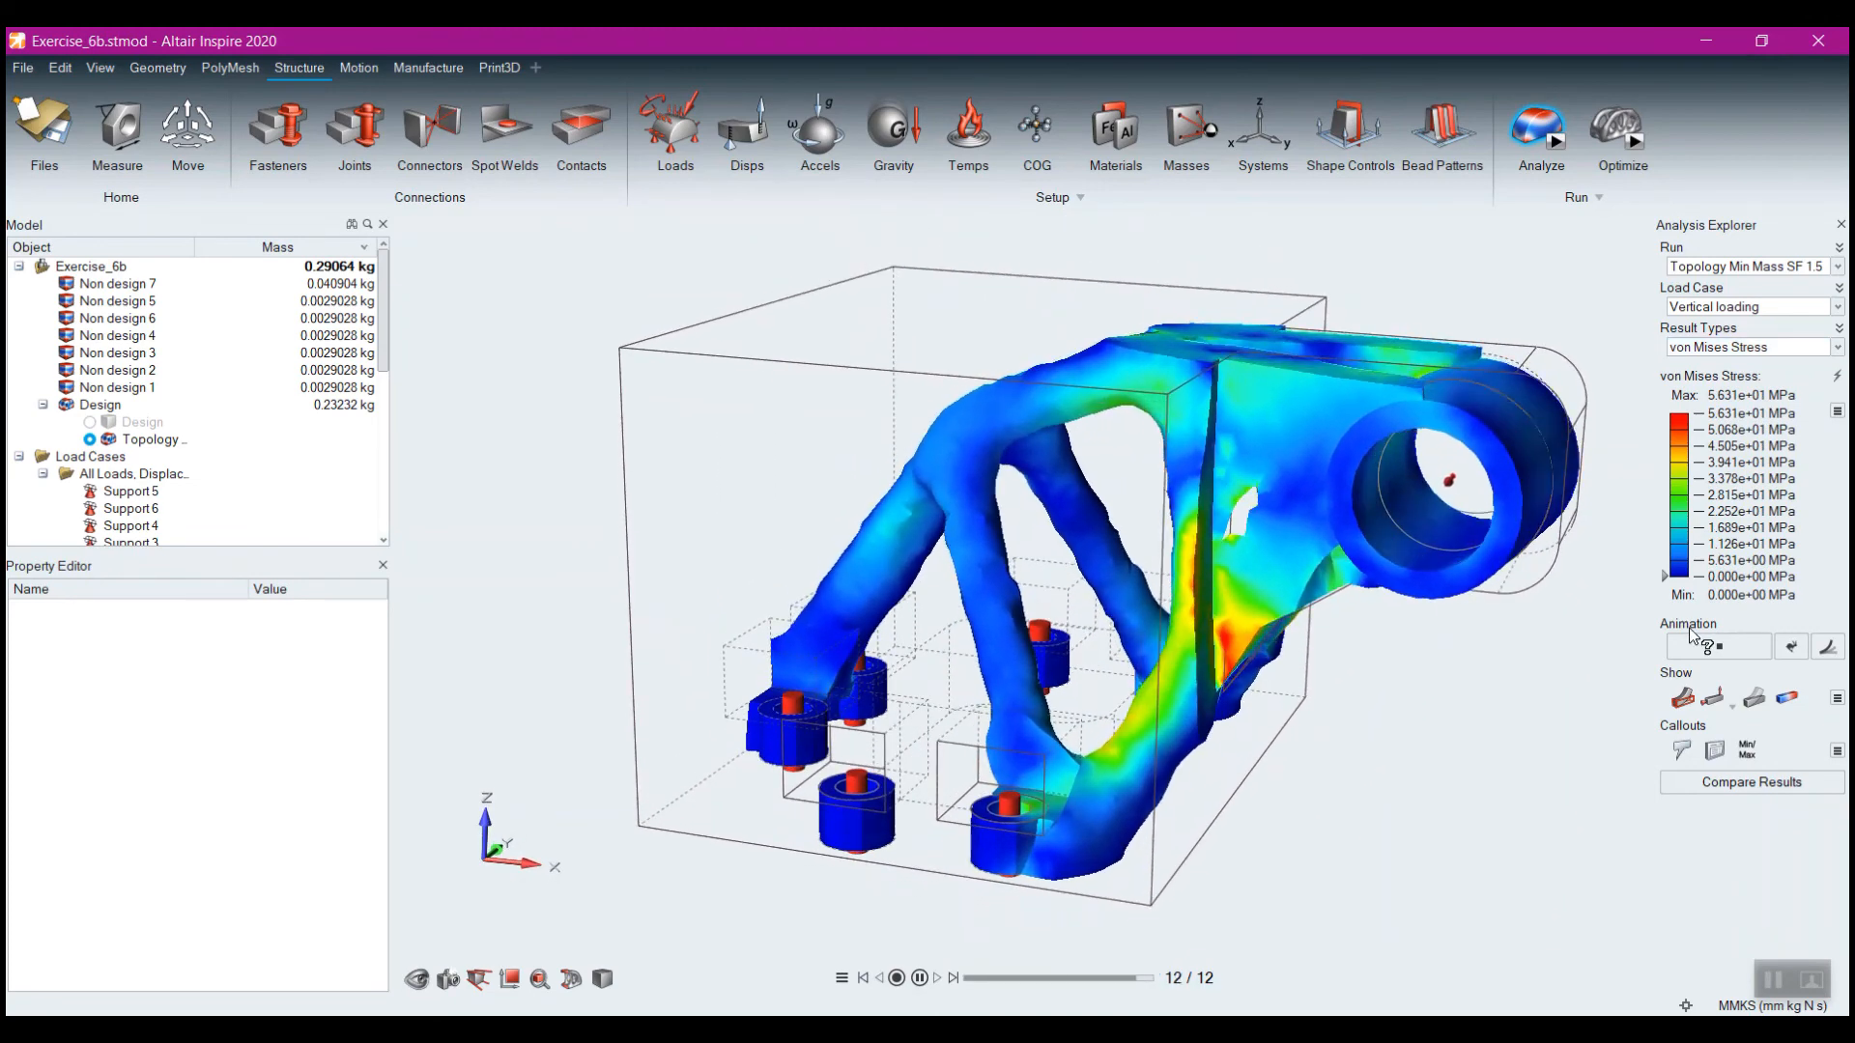
click(1720, 649)
right_drag(1250, 523, 1210, 473)
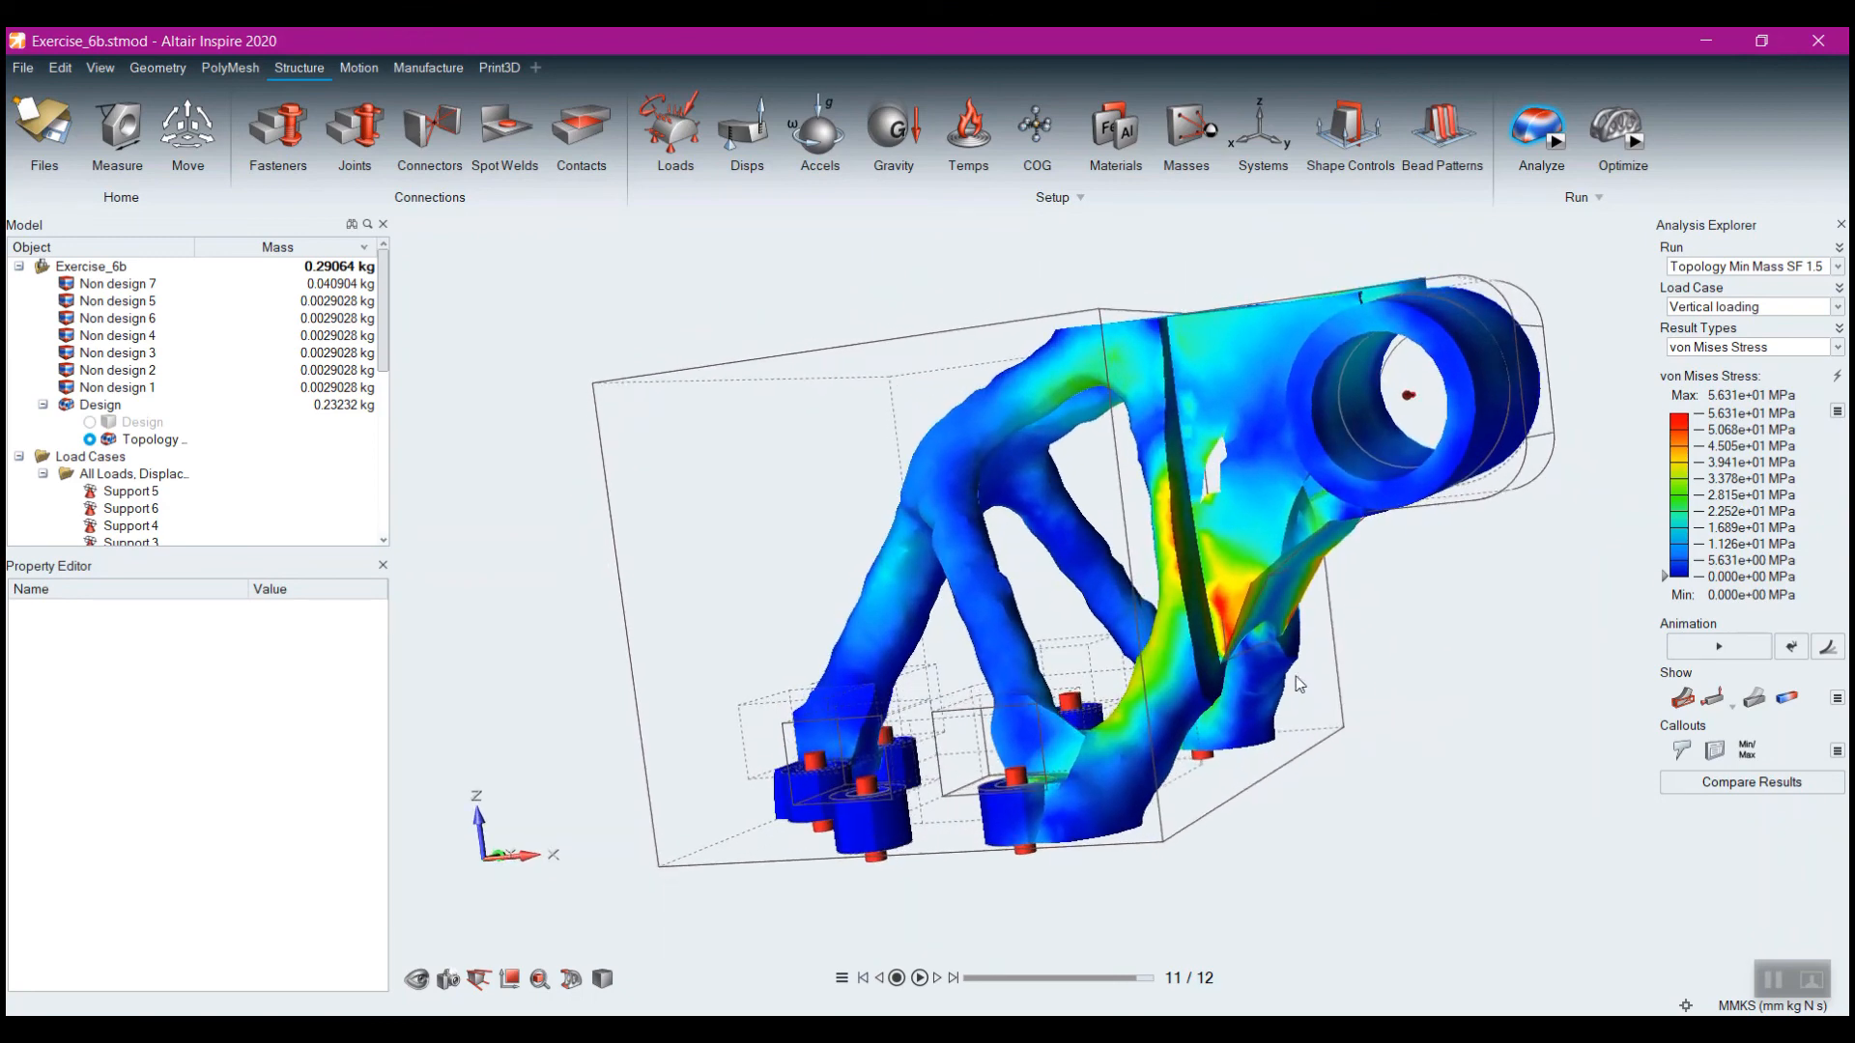
scroll(1221, 640, up, 4)
scroll(1221, 639, up, 3)
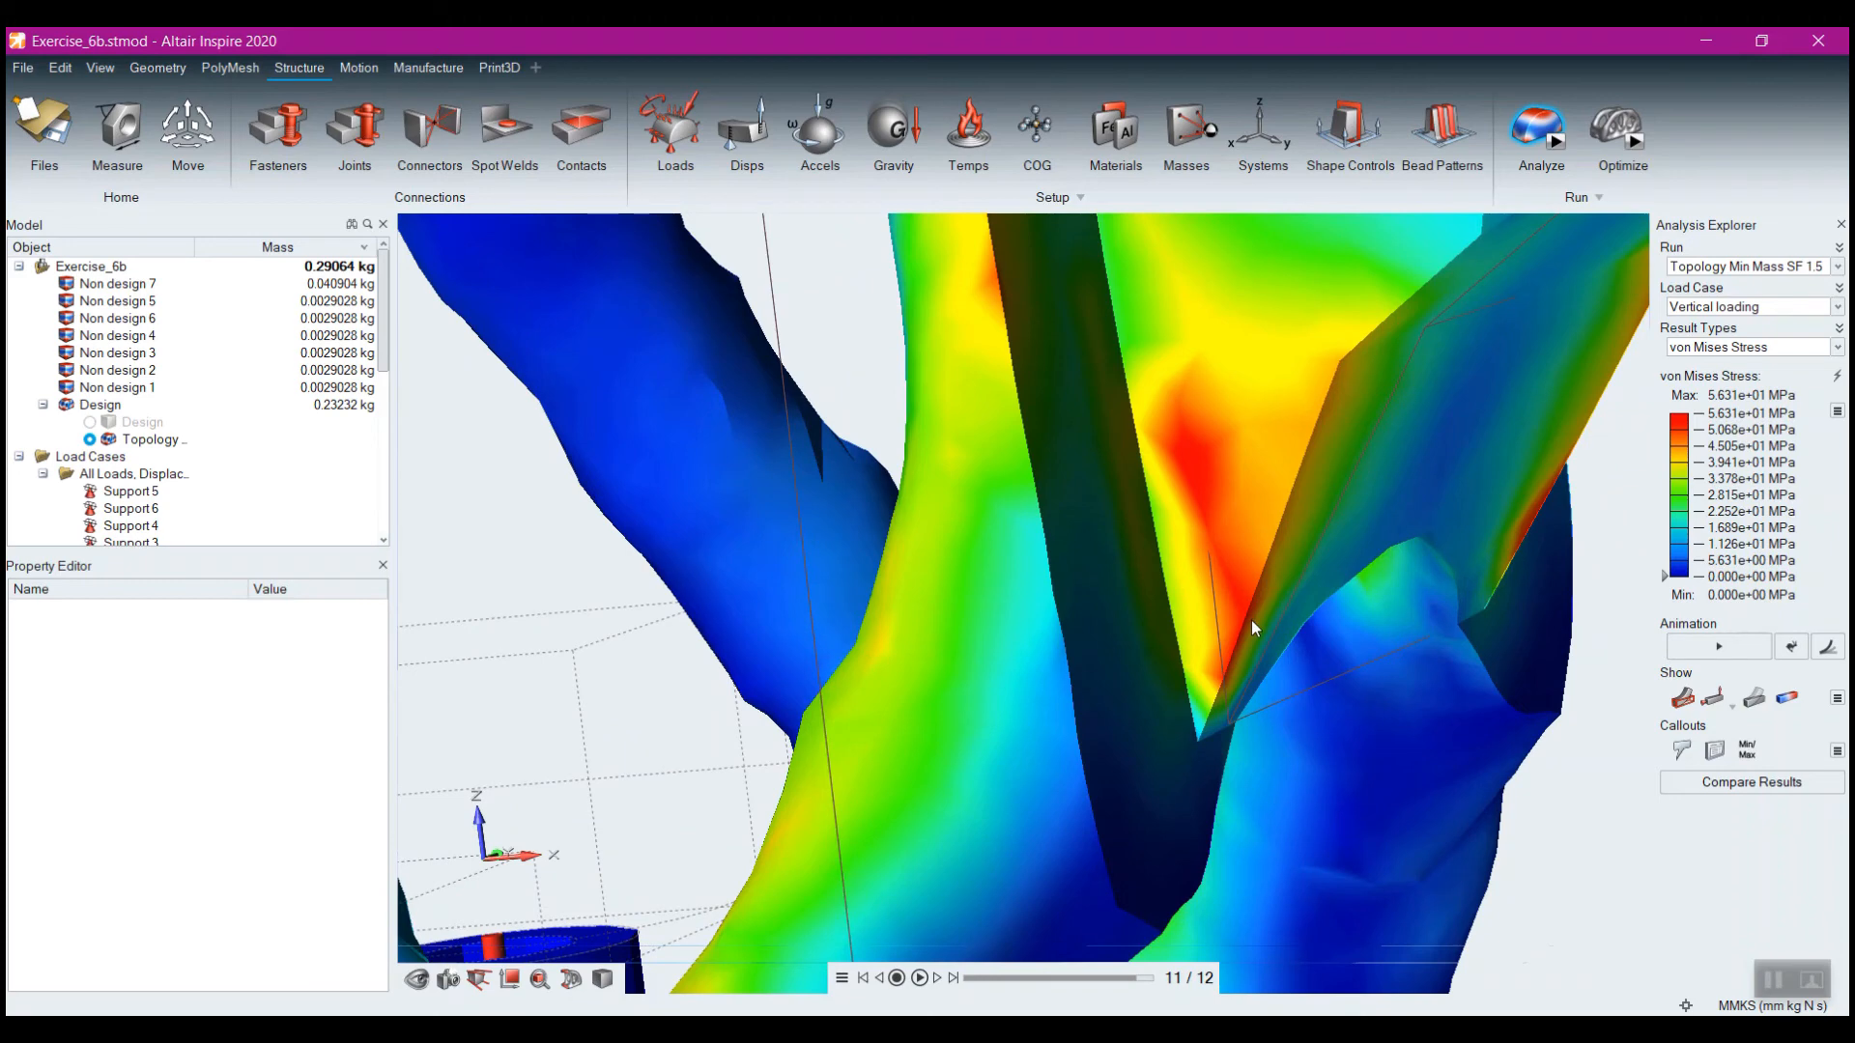
scroll(1228, 673, down, 8)
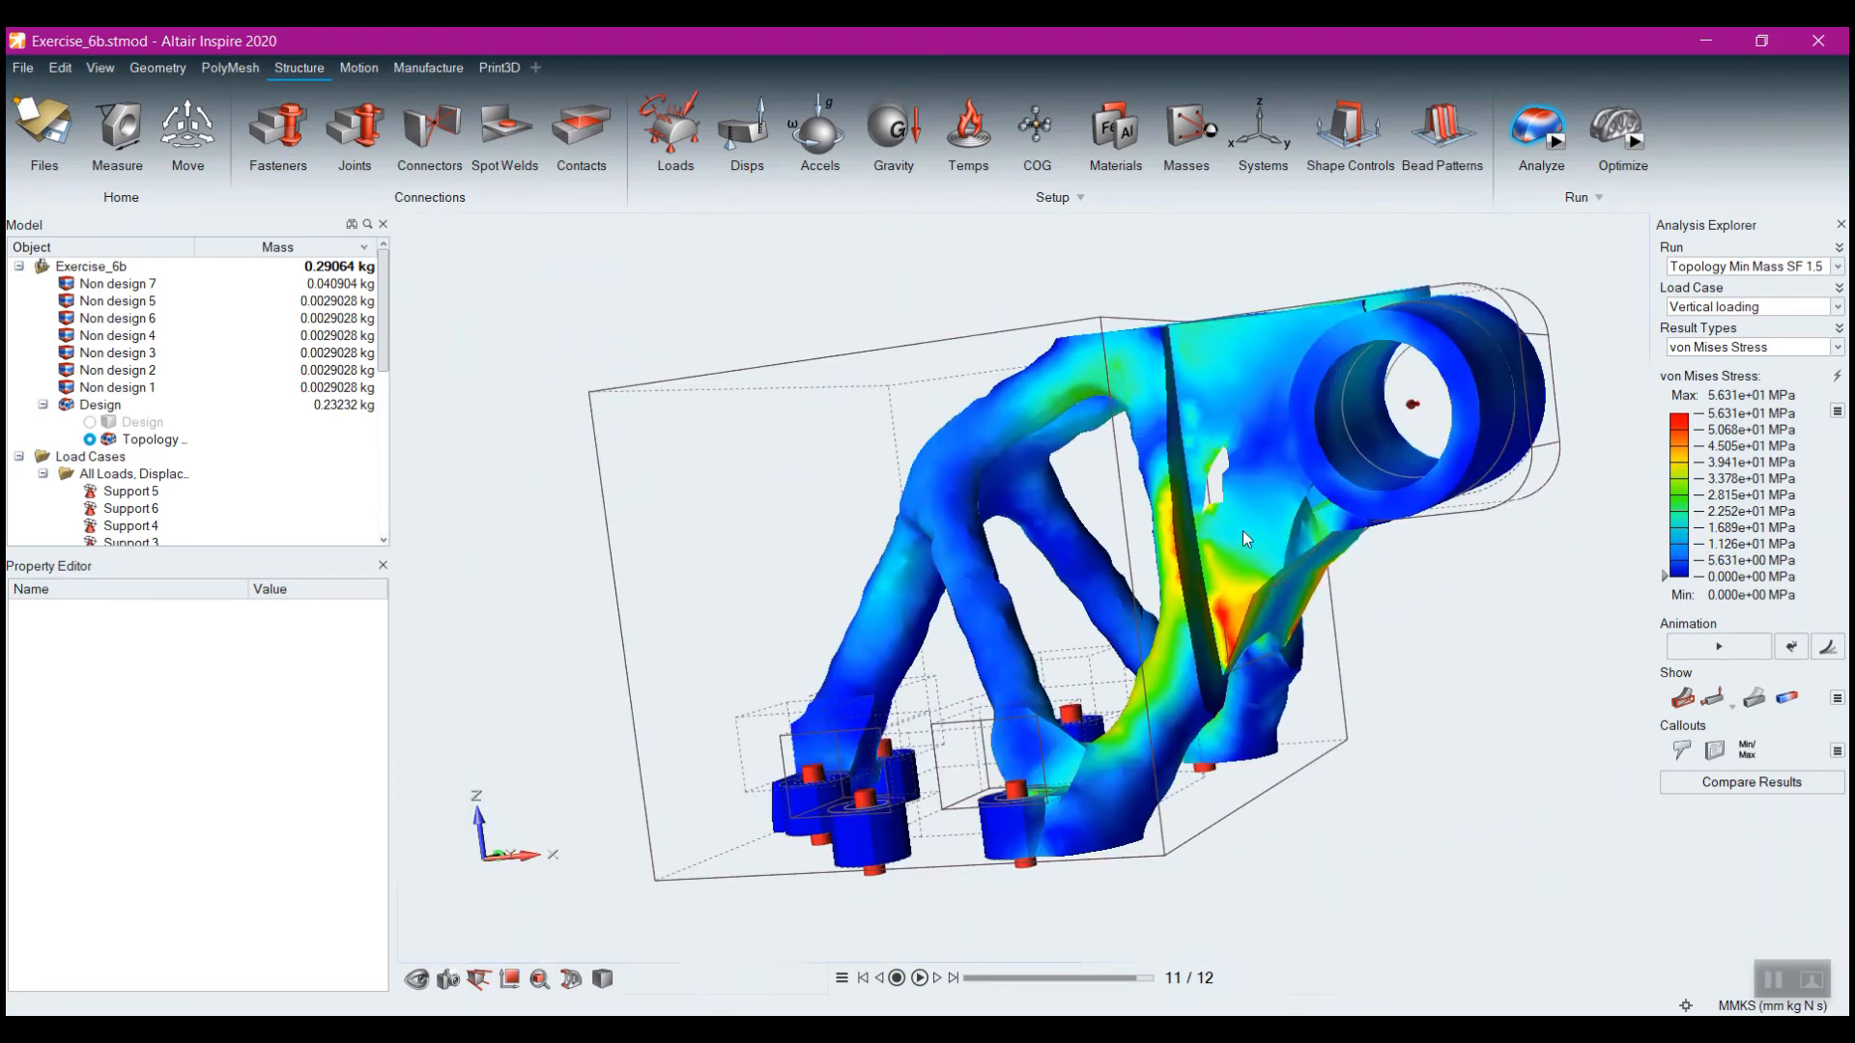
middle_drag(1218, 481, 1177, 501)
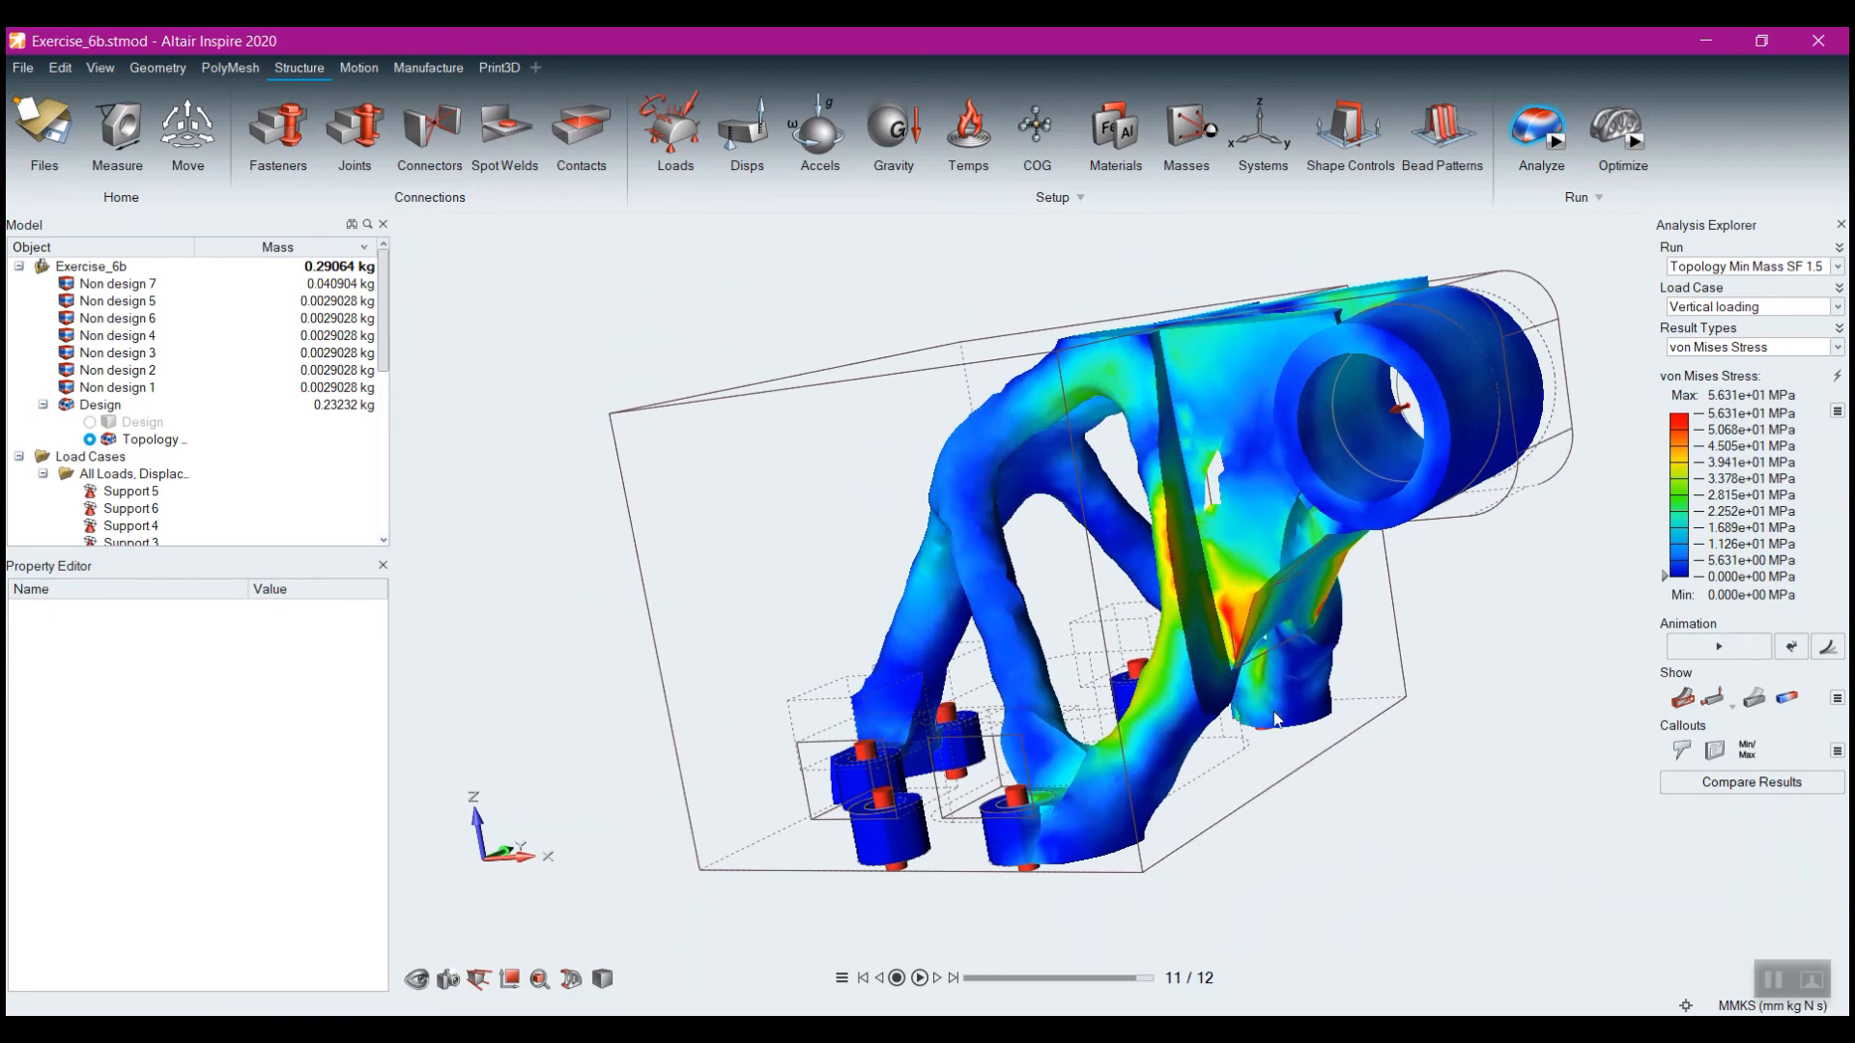
View the von Mises Stress result for Lateral loading and return to Vertical loading
click(1741, 307)
click(1726, 345)
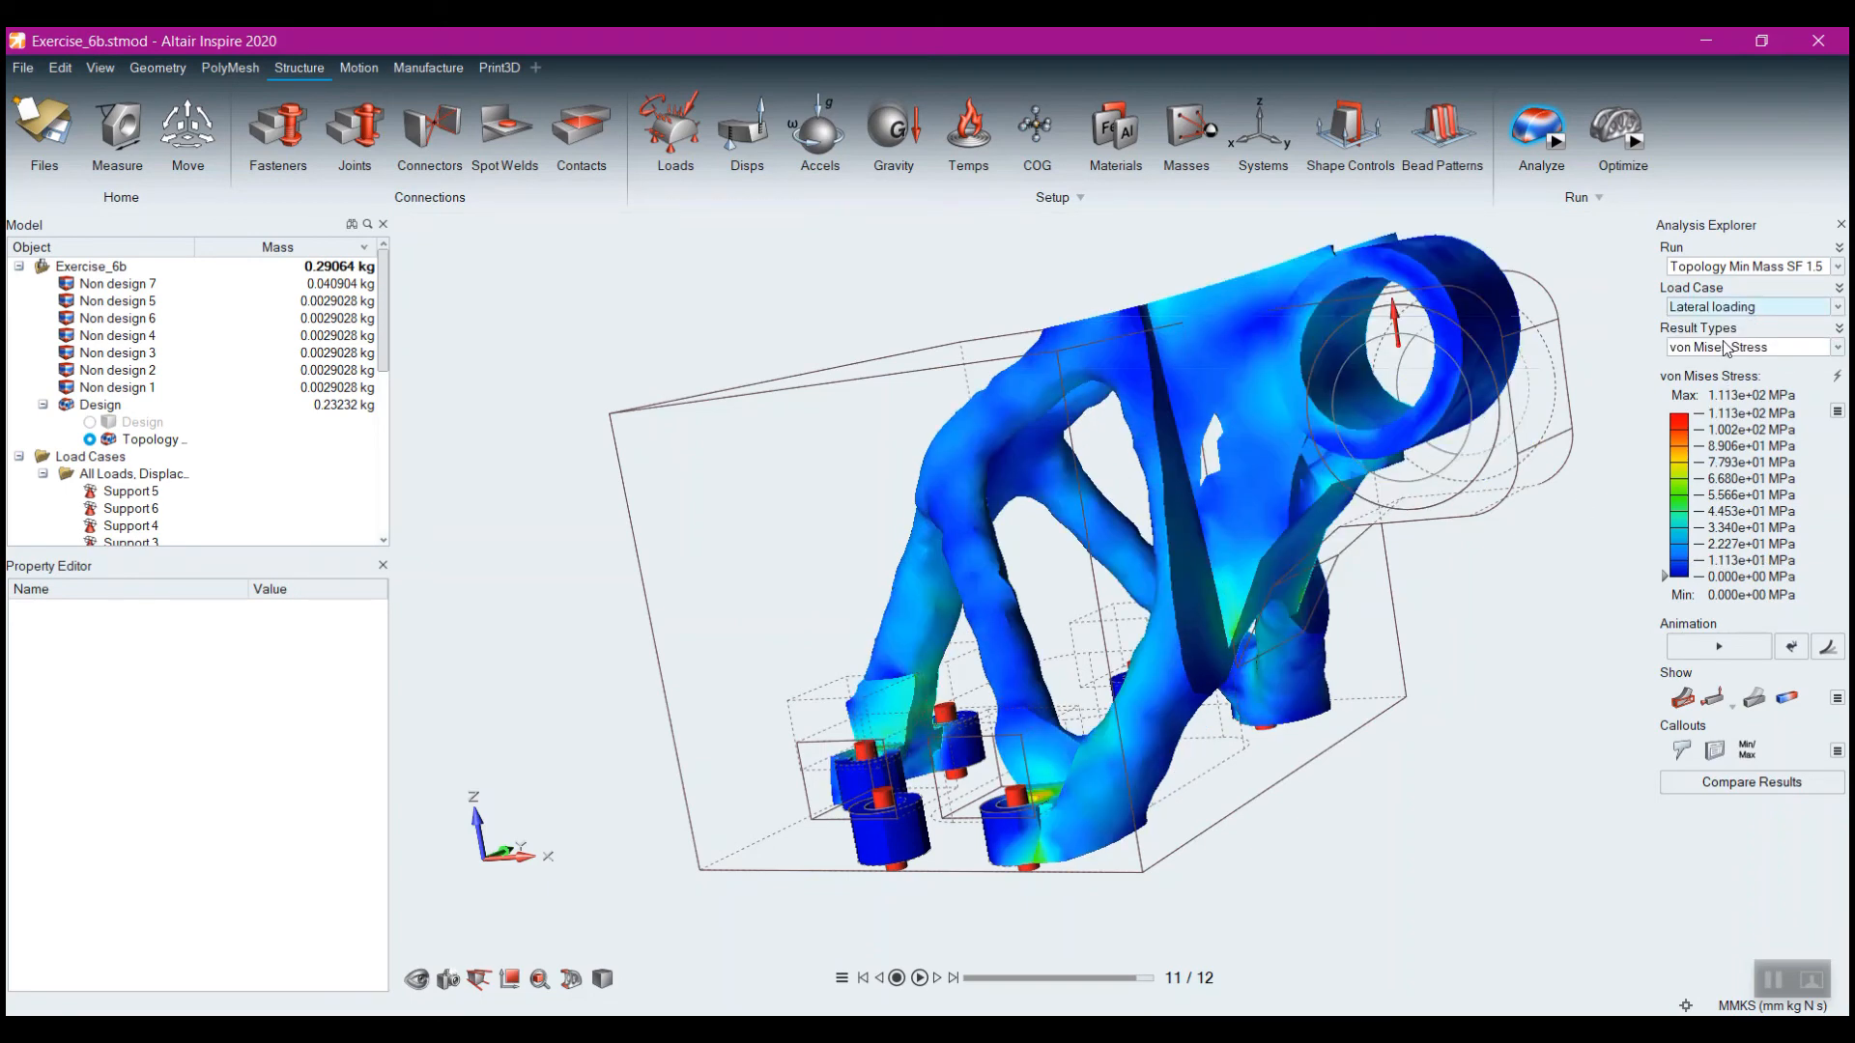
click(1736, 307)
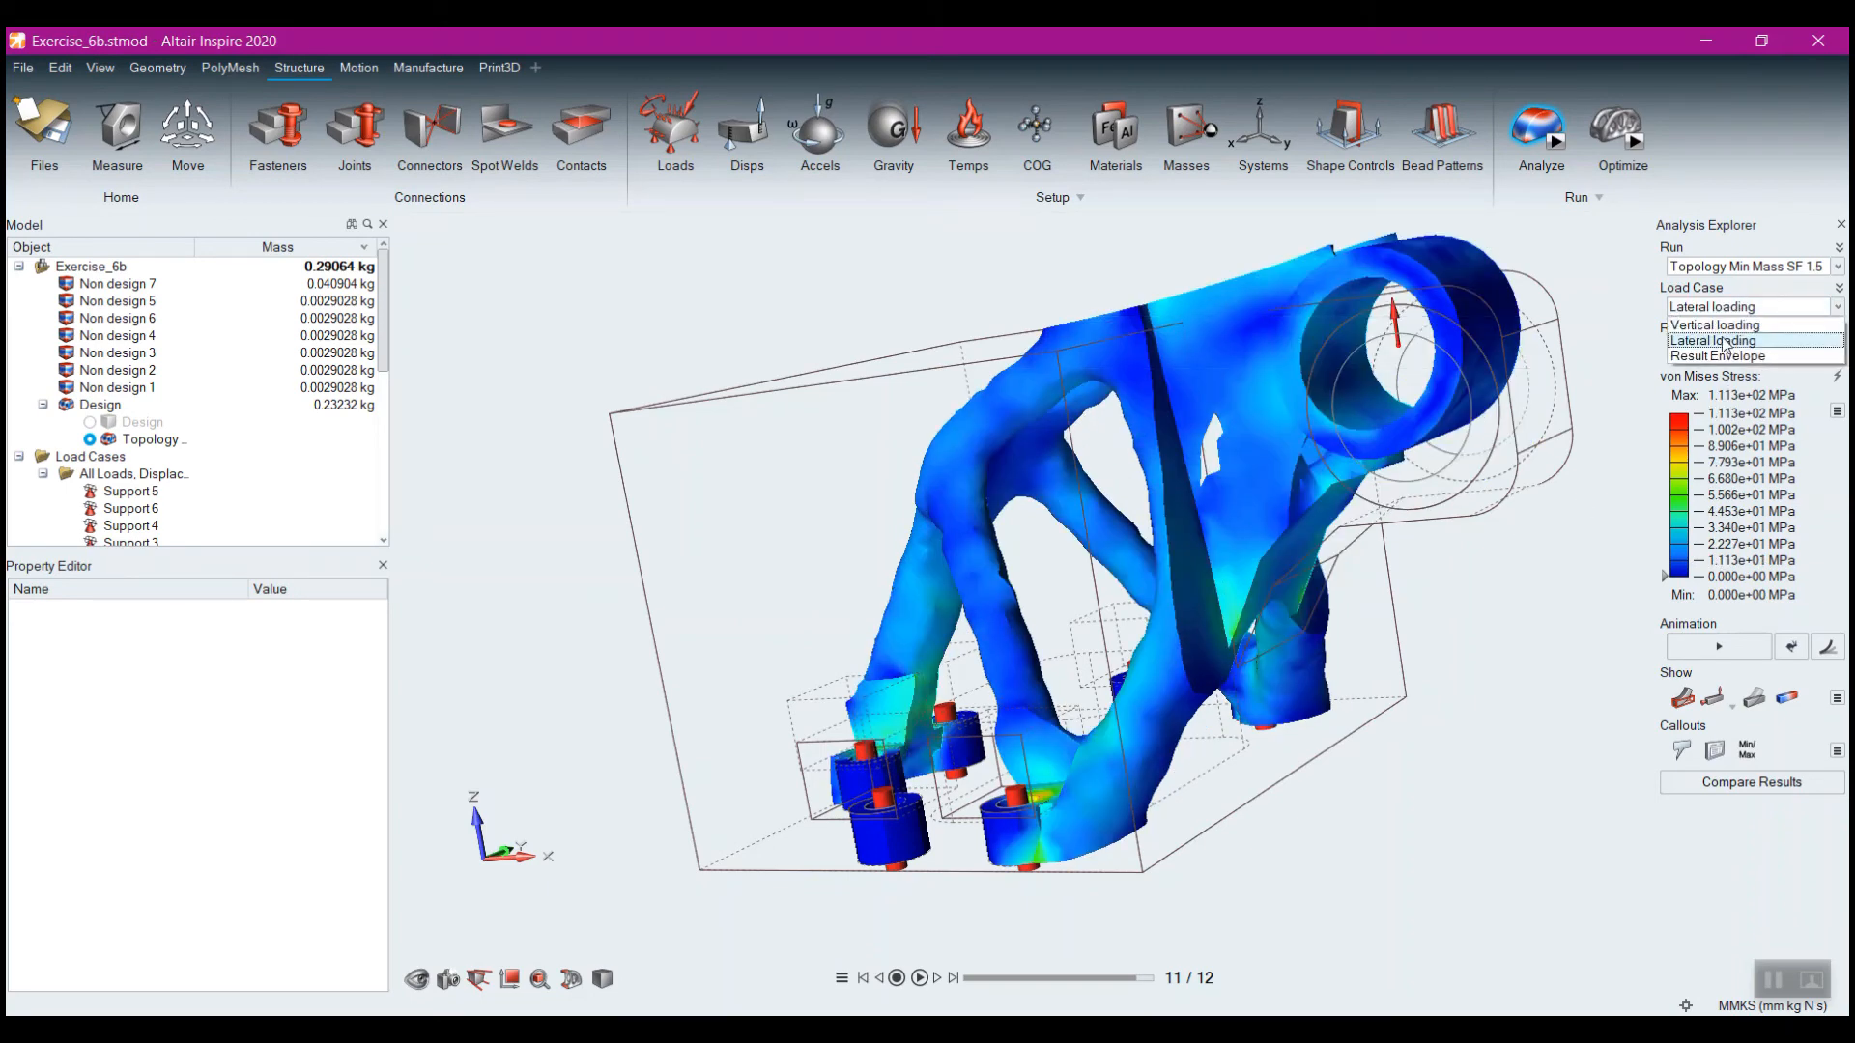
click(1722, 326)
Show Factor of Safety for Vertical loading, filter the model to values below 1.5 and 2.5, and restore the full range
click(1734, 347)
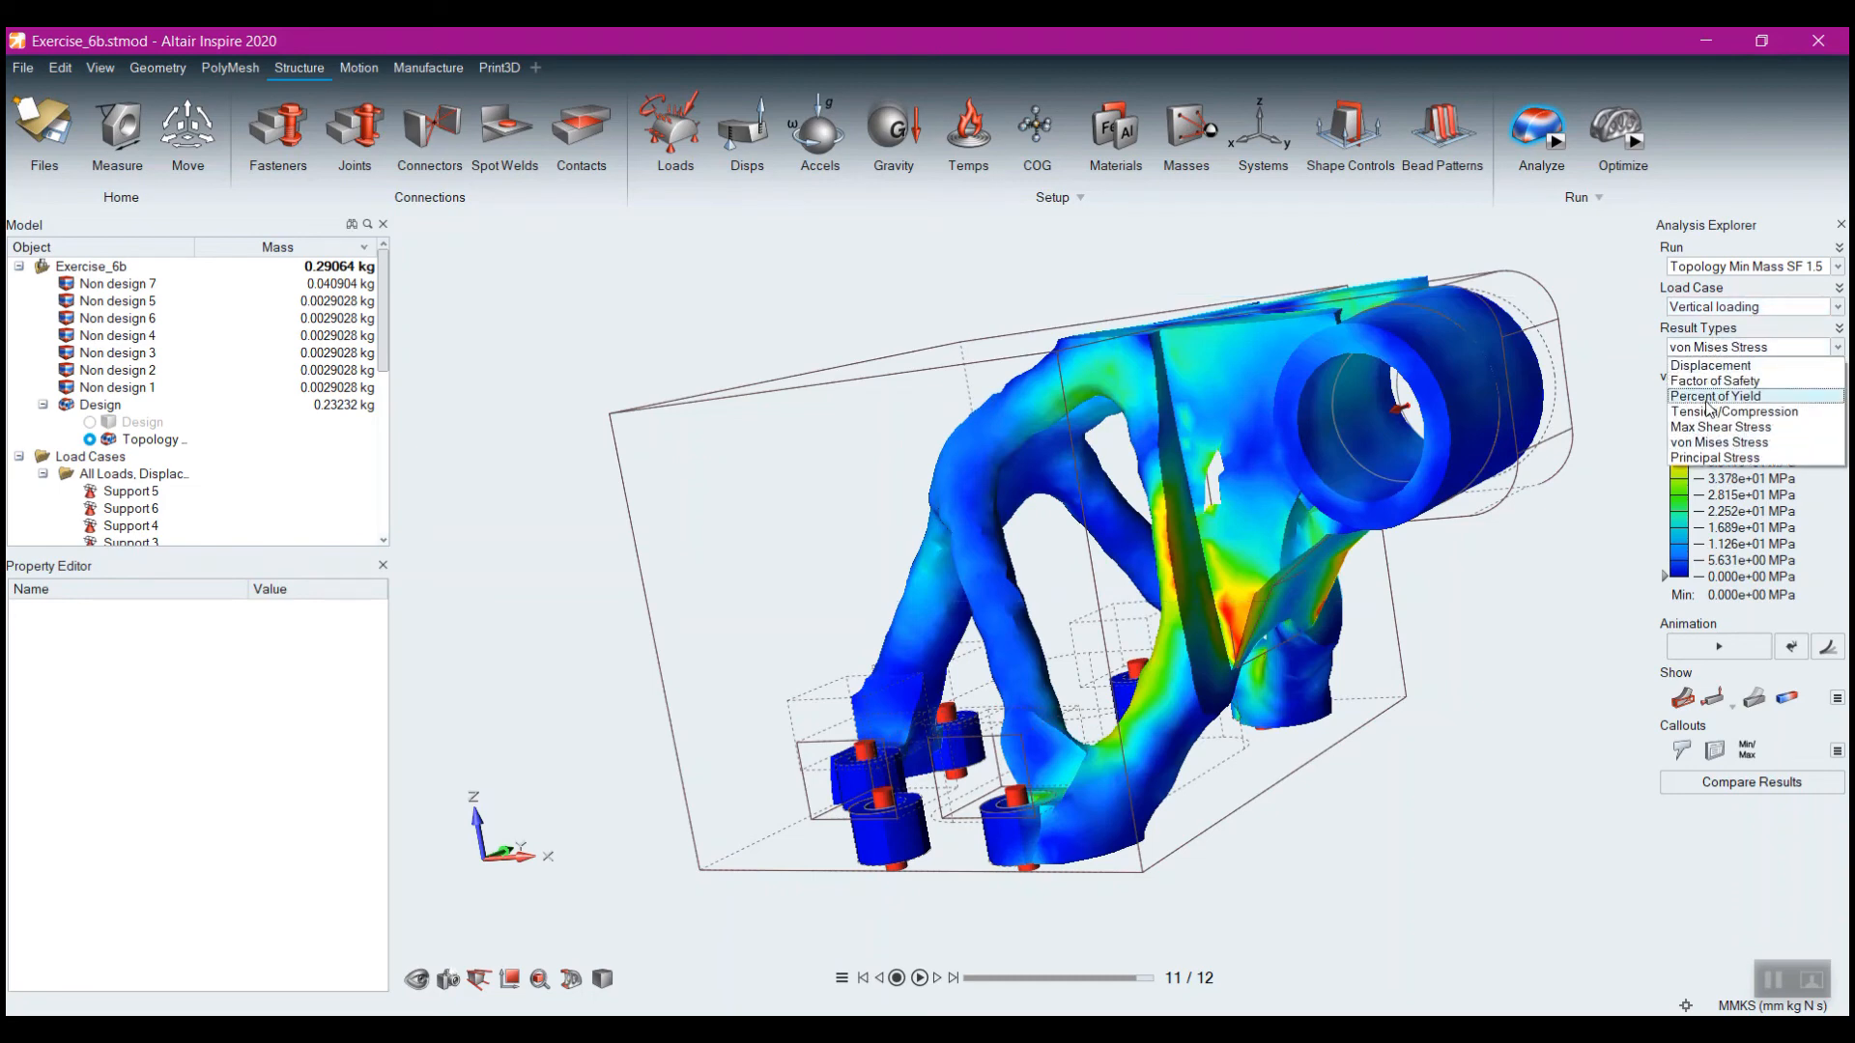
click(1715, 382)
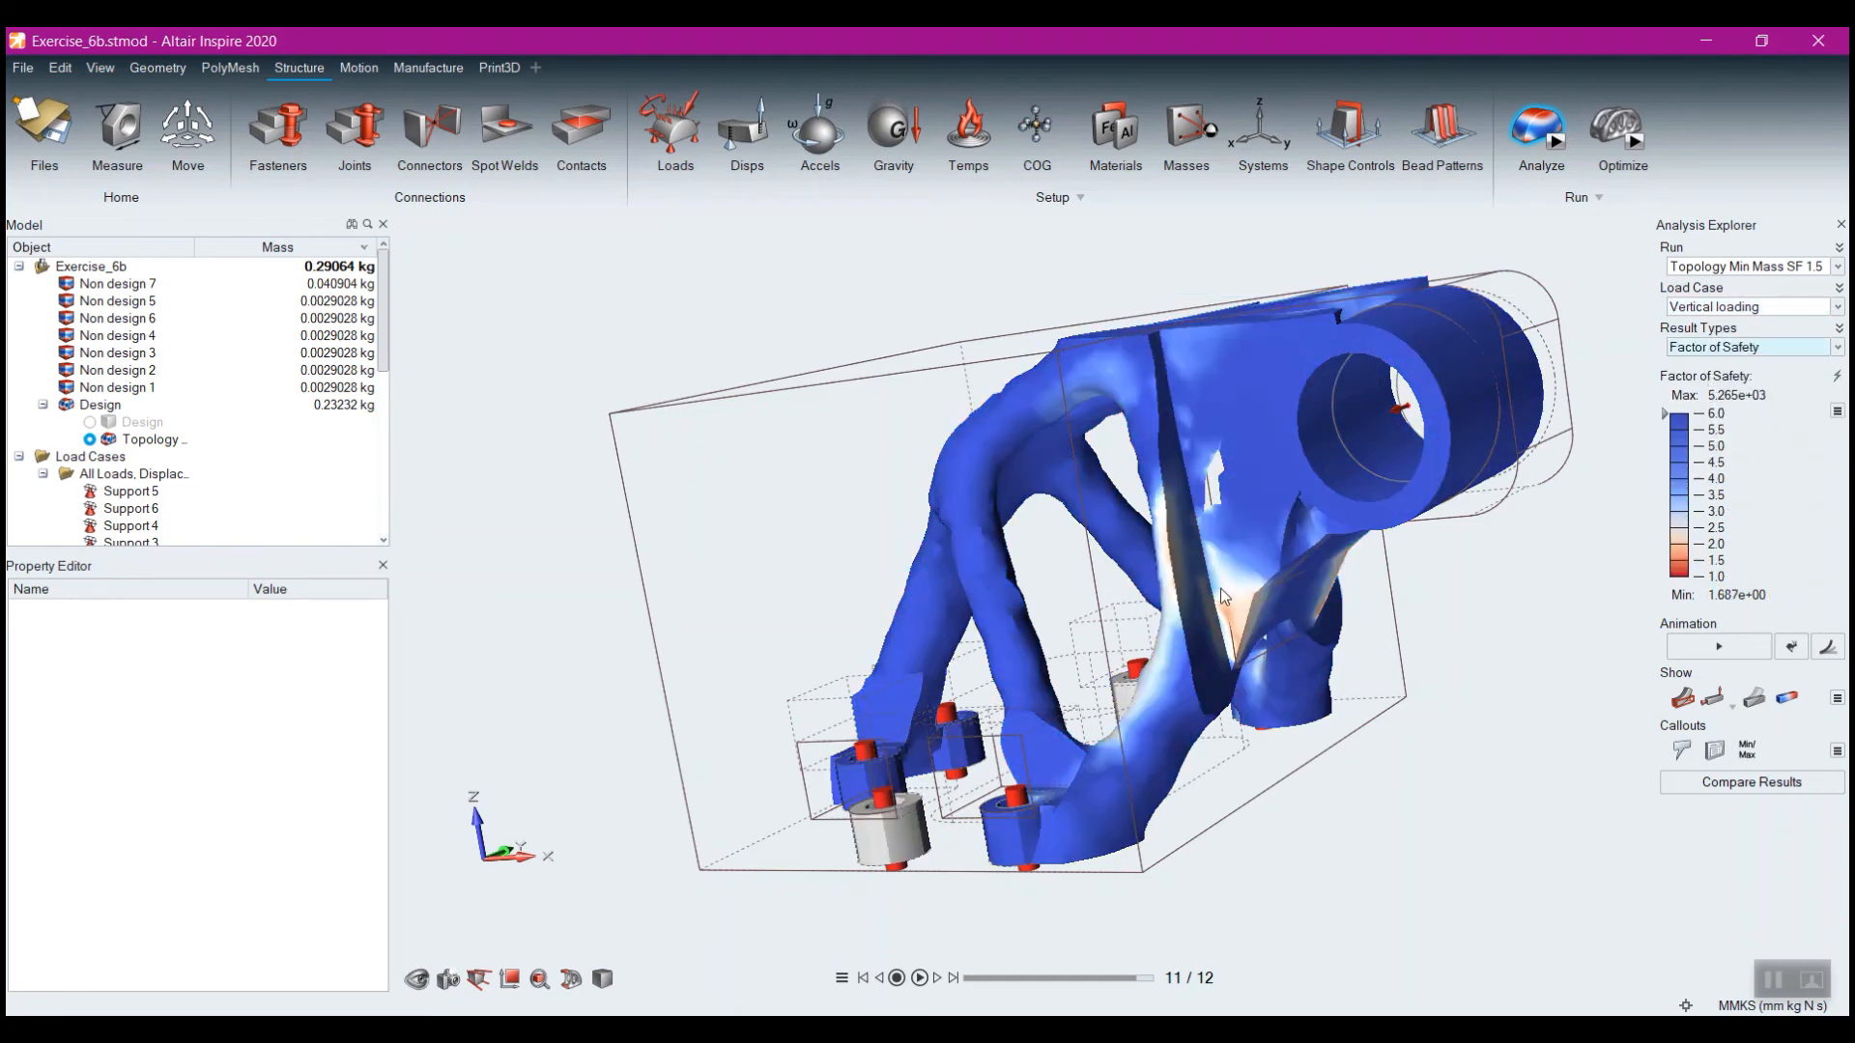
mouse_move(1220, 588)
right_down()
mouse_move(1267, 582)
mouse_move(1151, 638)
mouse_move(1119, 613)
mouse_move(1130, 599)
right_up()
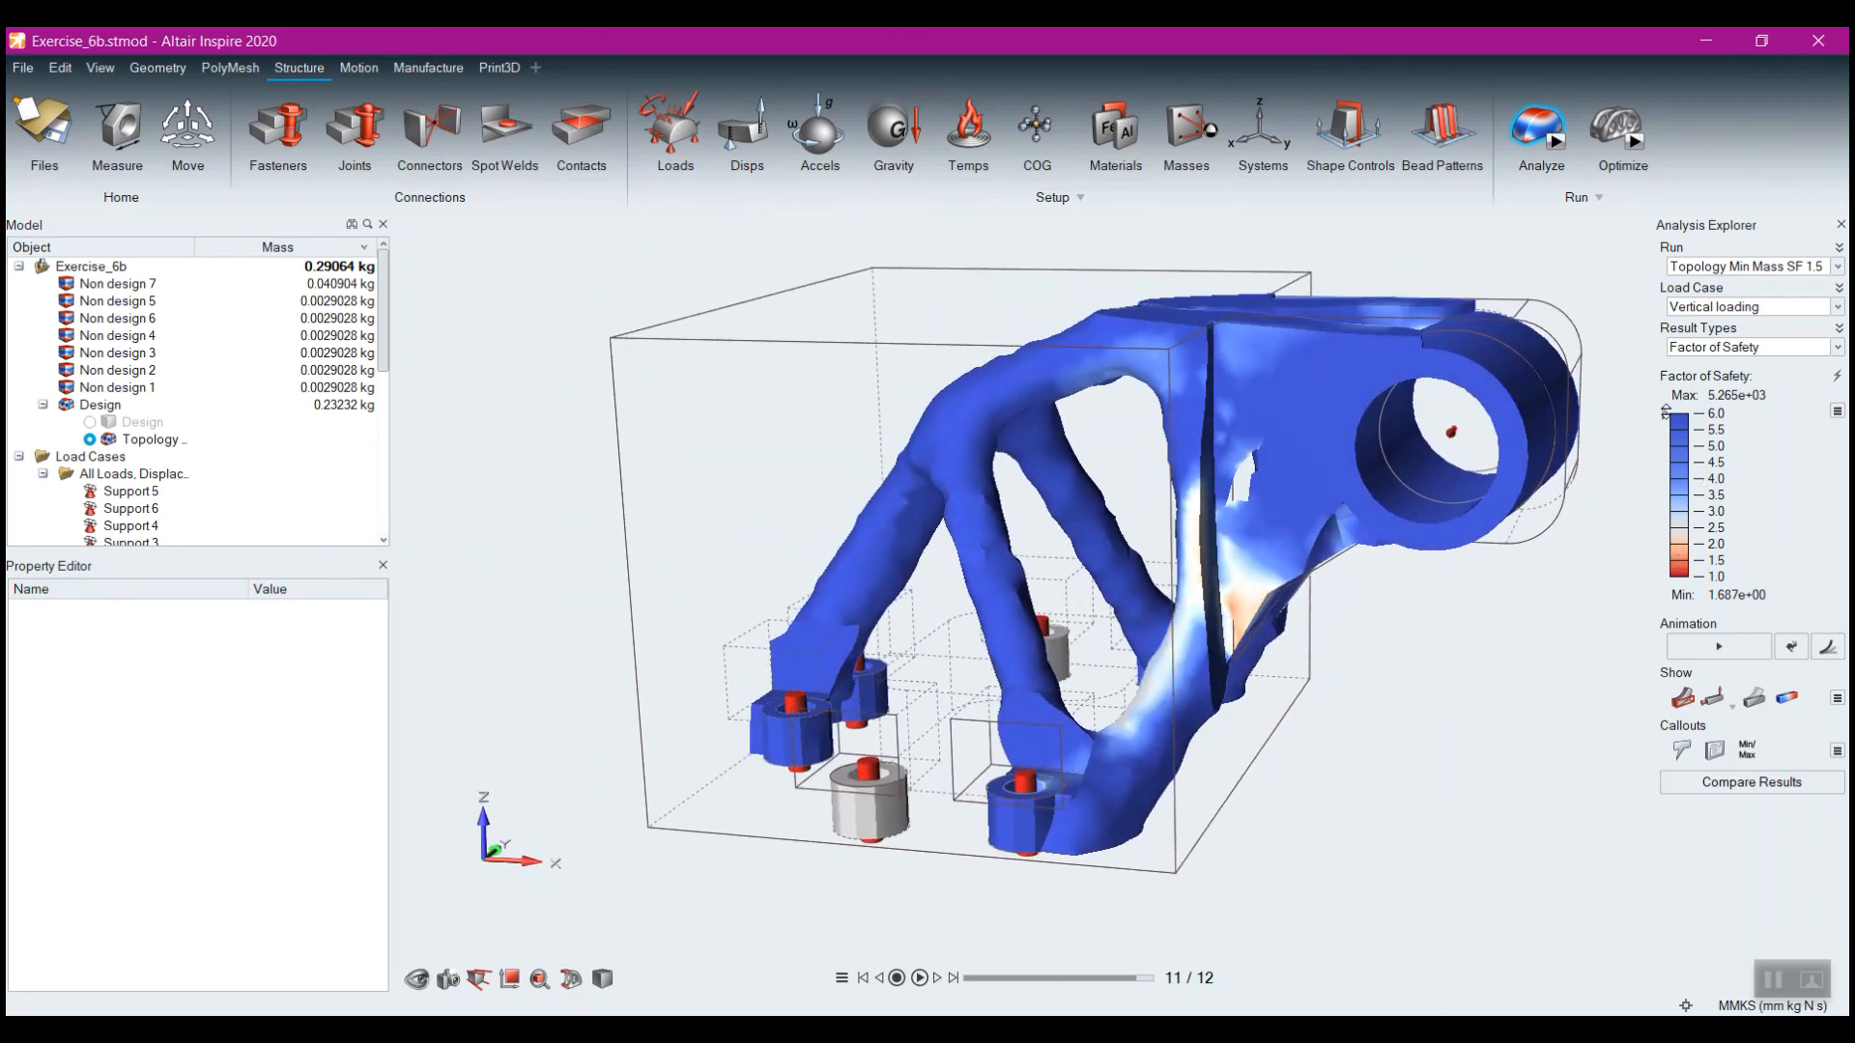
drag(1665, 413, 1678, 560)
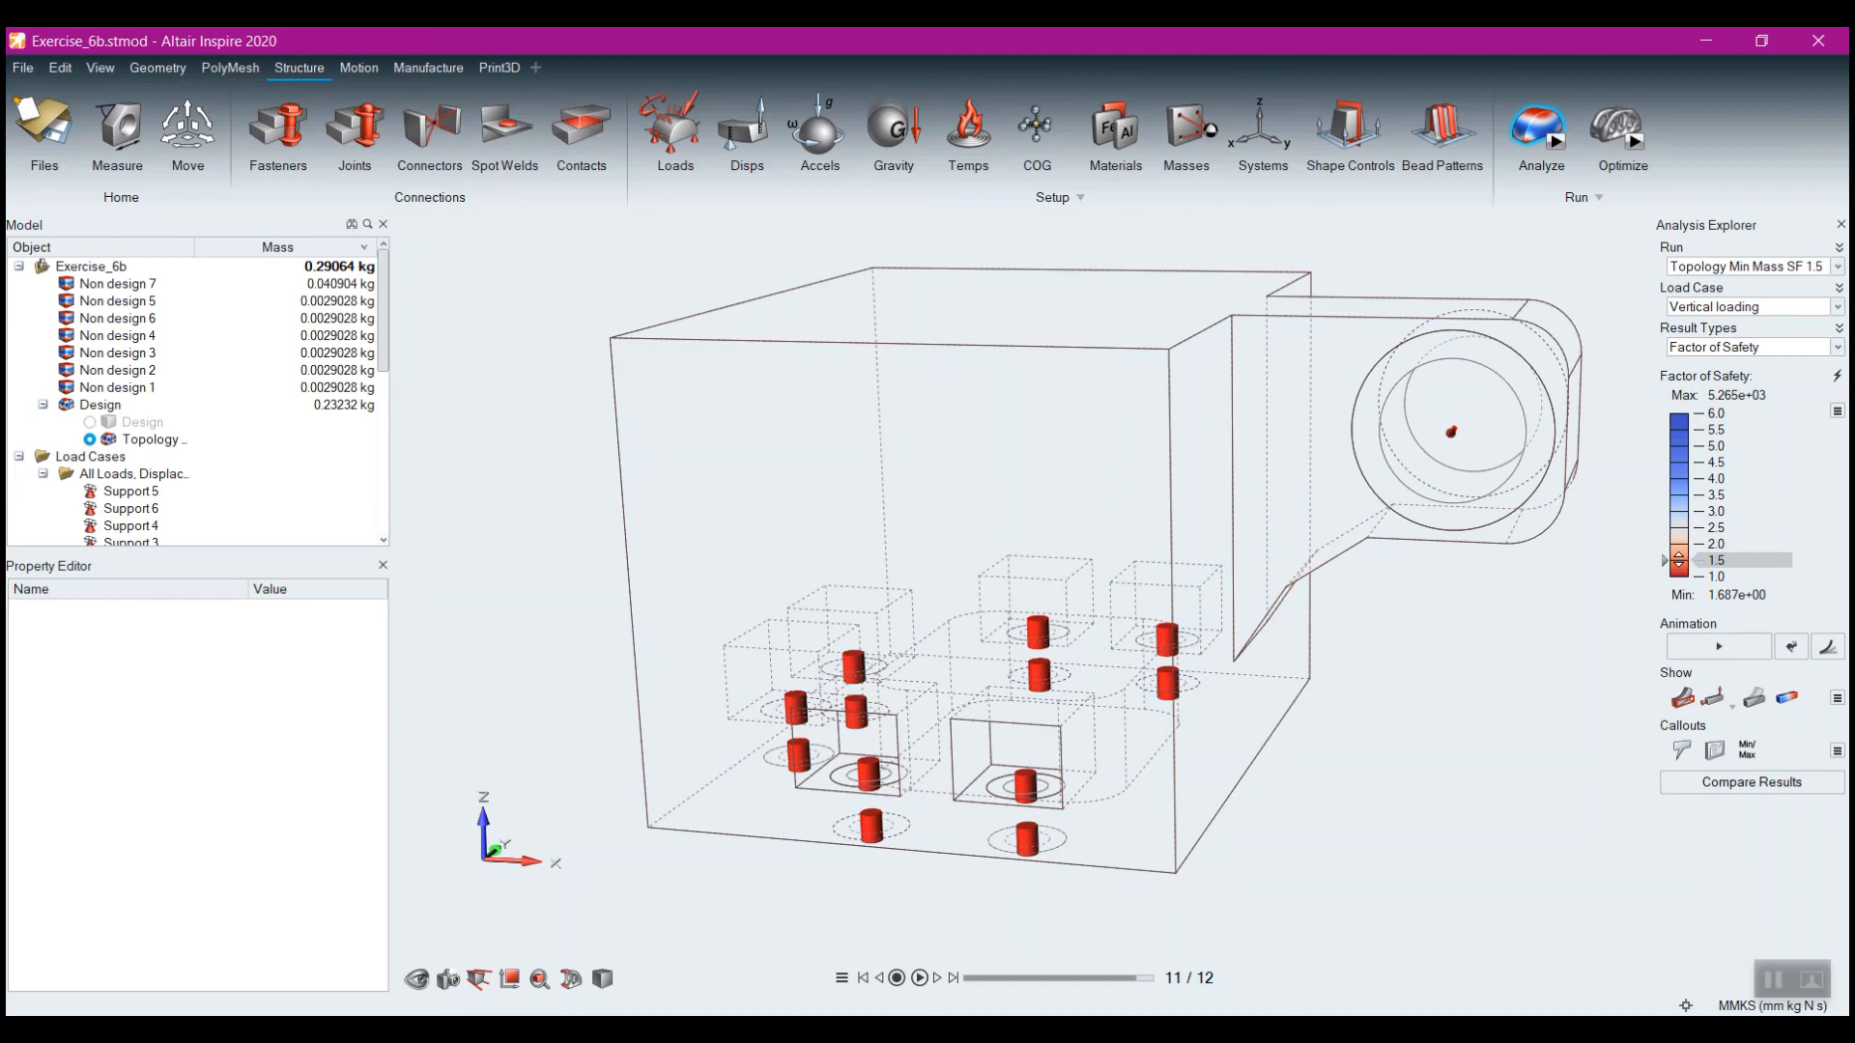
drag(1678, 560, 1703, 528)
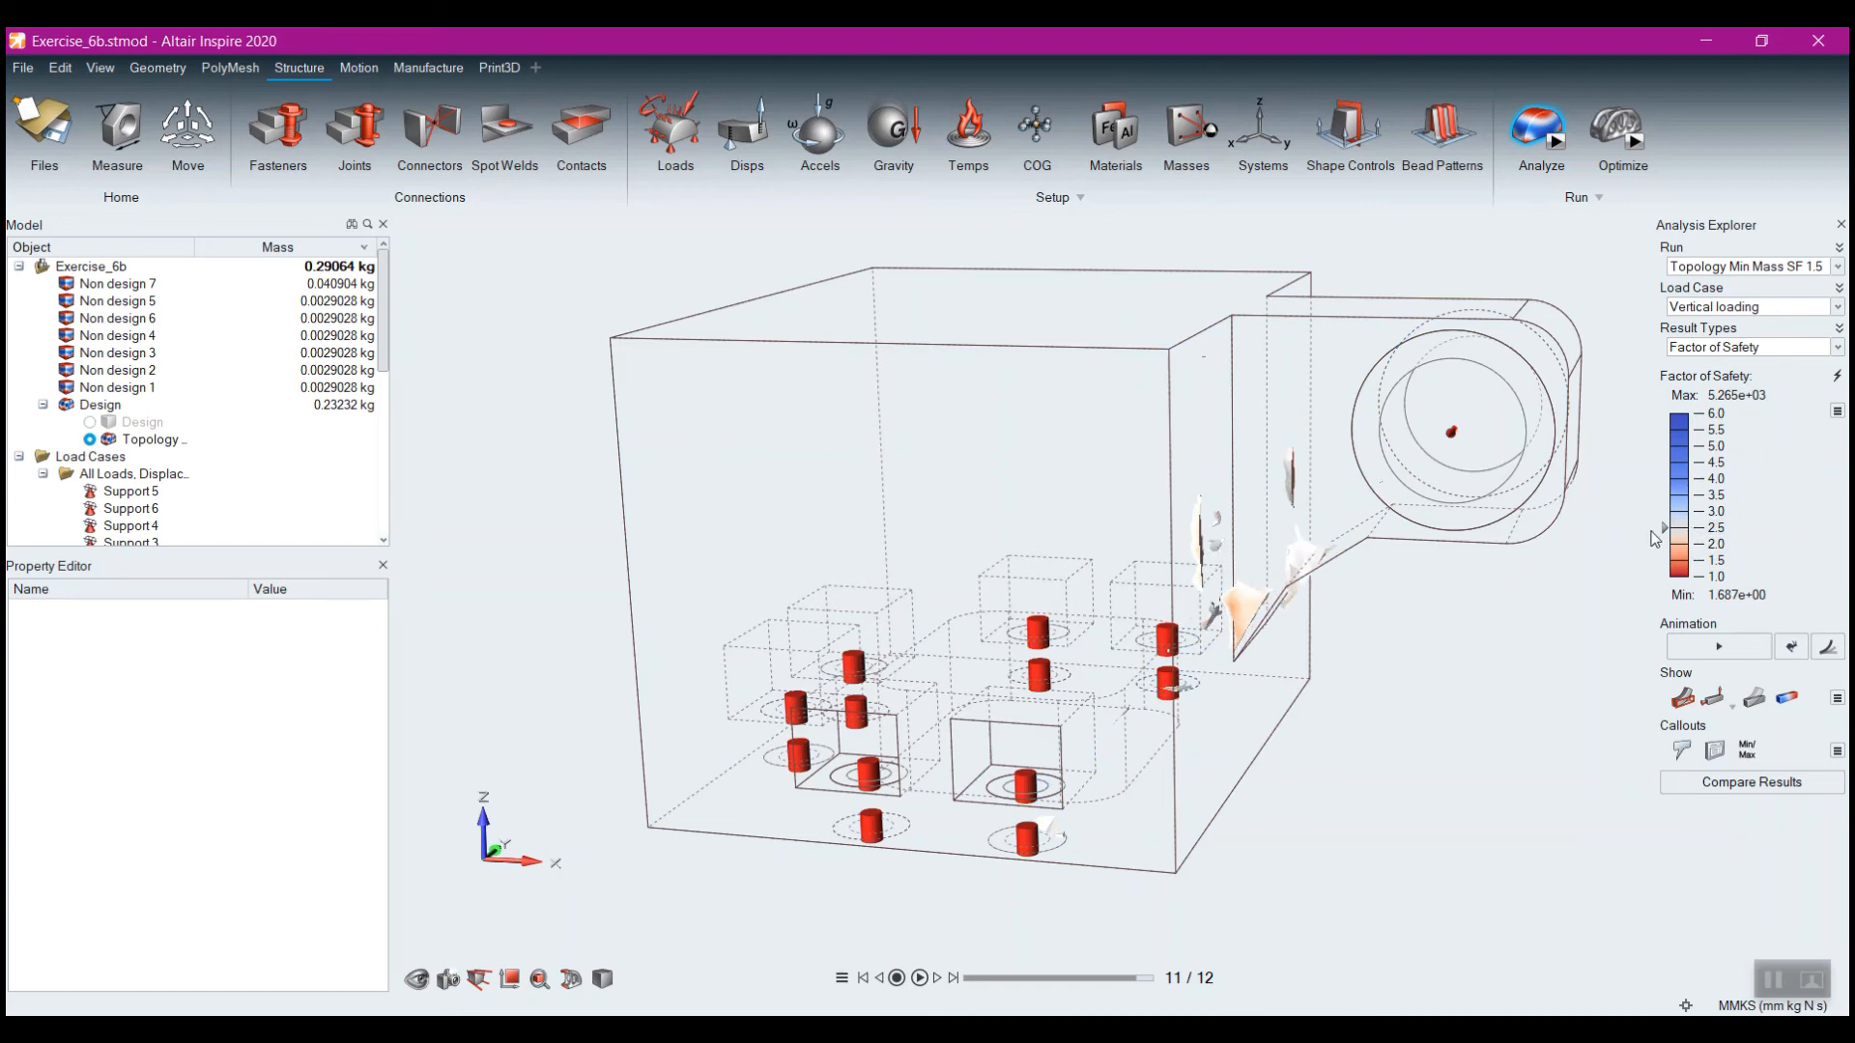
drag(1664, 529, 1671, 401)
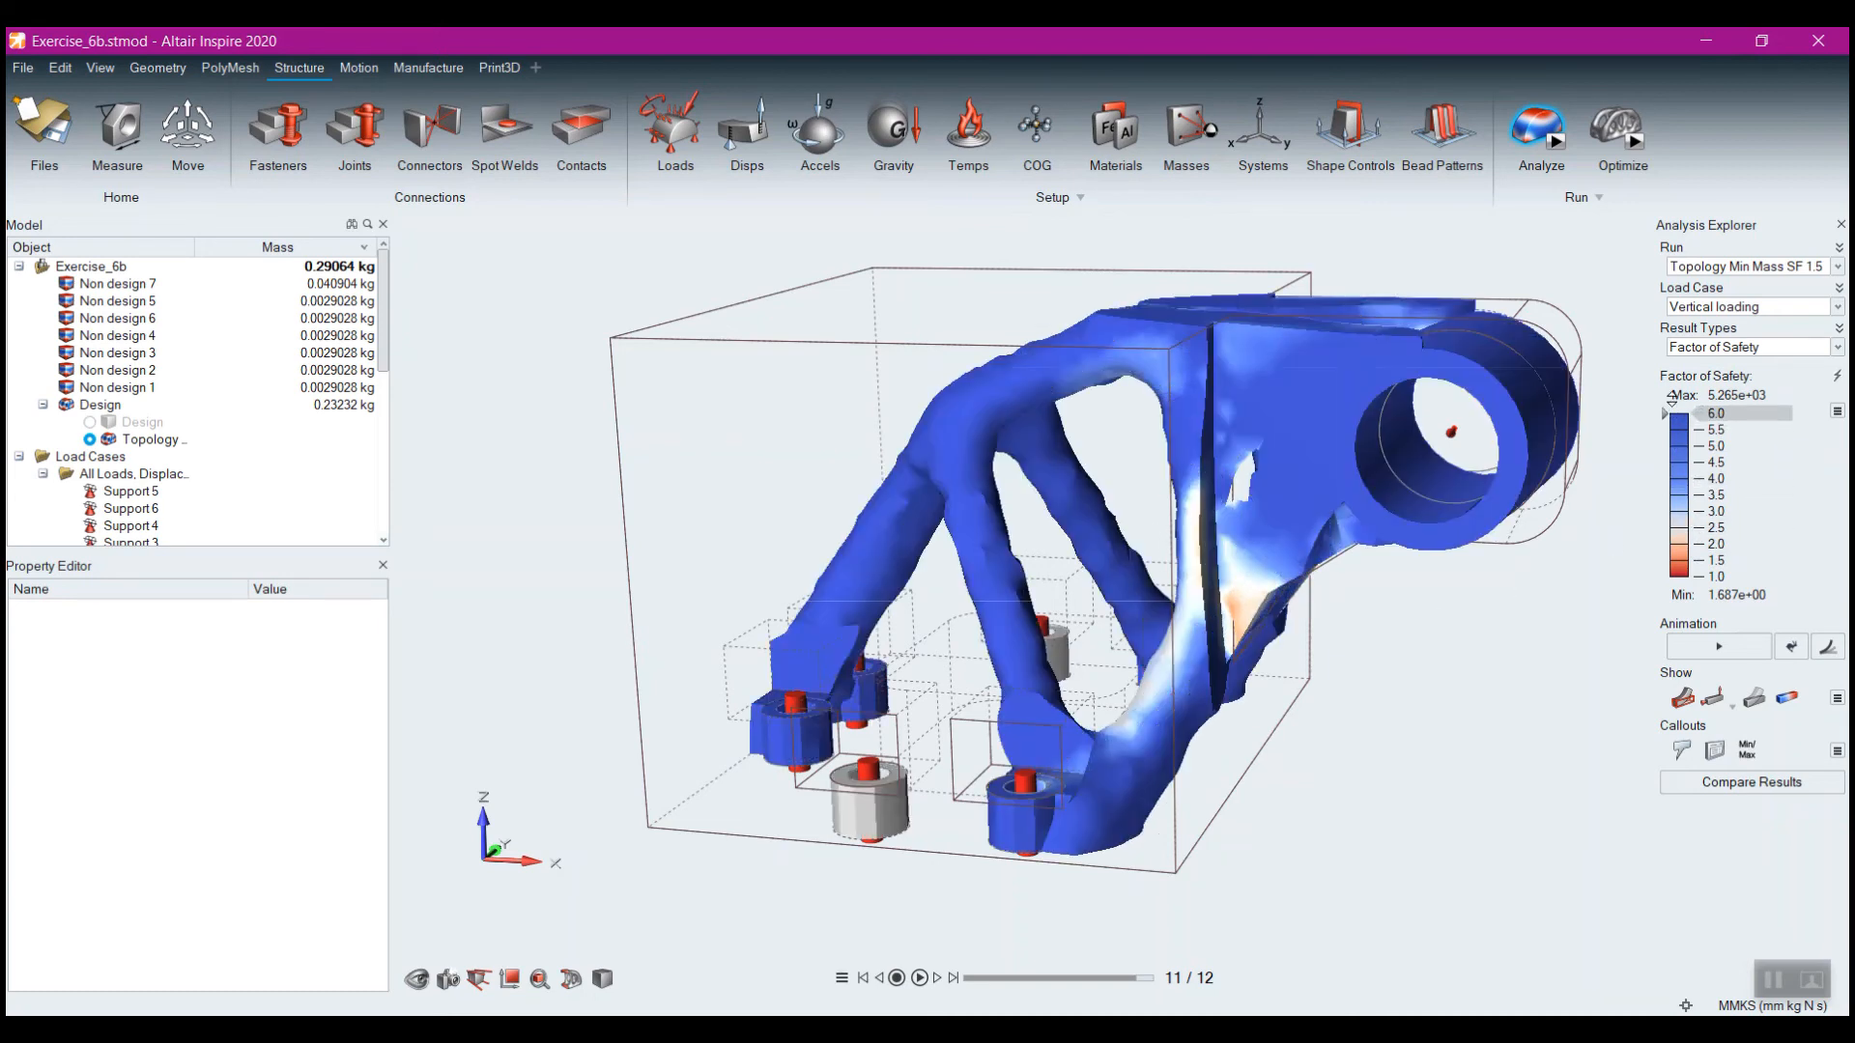
Show Factor of Safety for Lateral loading, examine the struts and bolt supports from several sides, and leave the analysis results
click(1689, 305)
click(1705, 326)
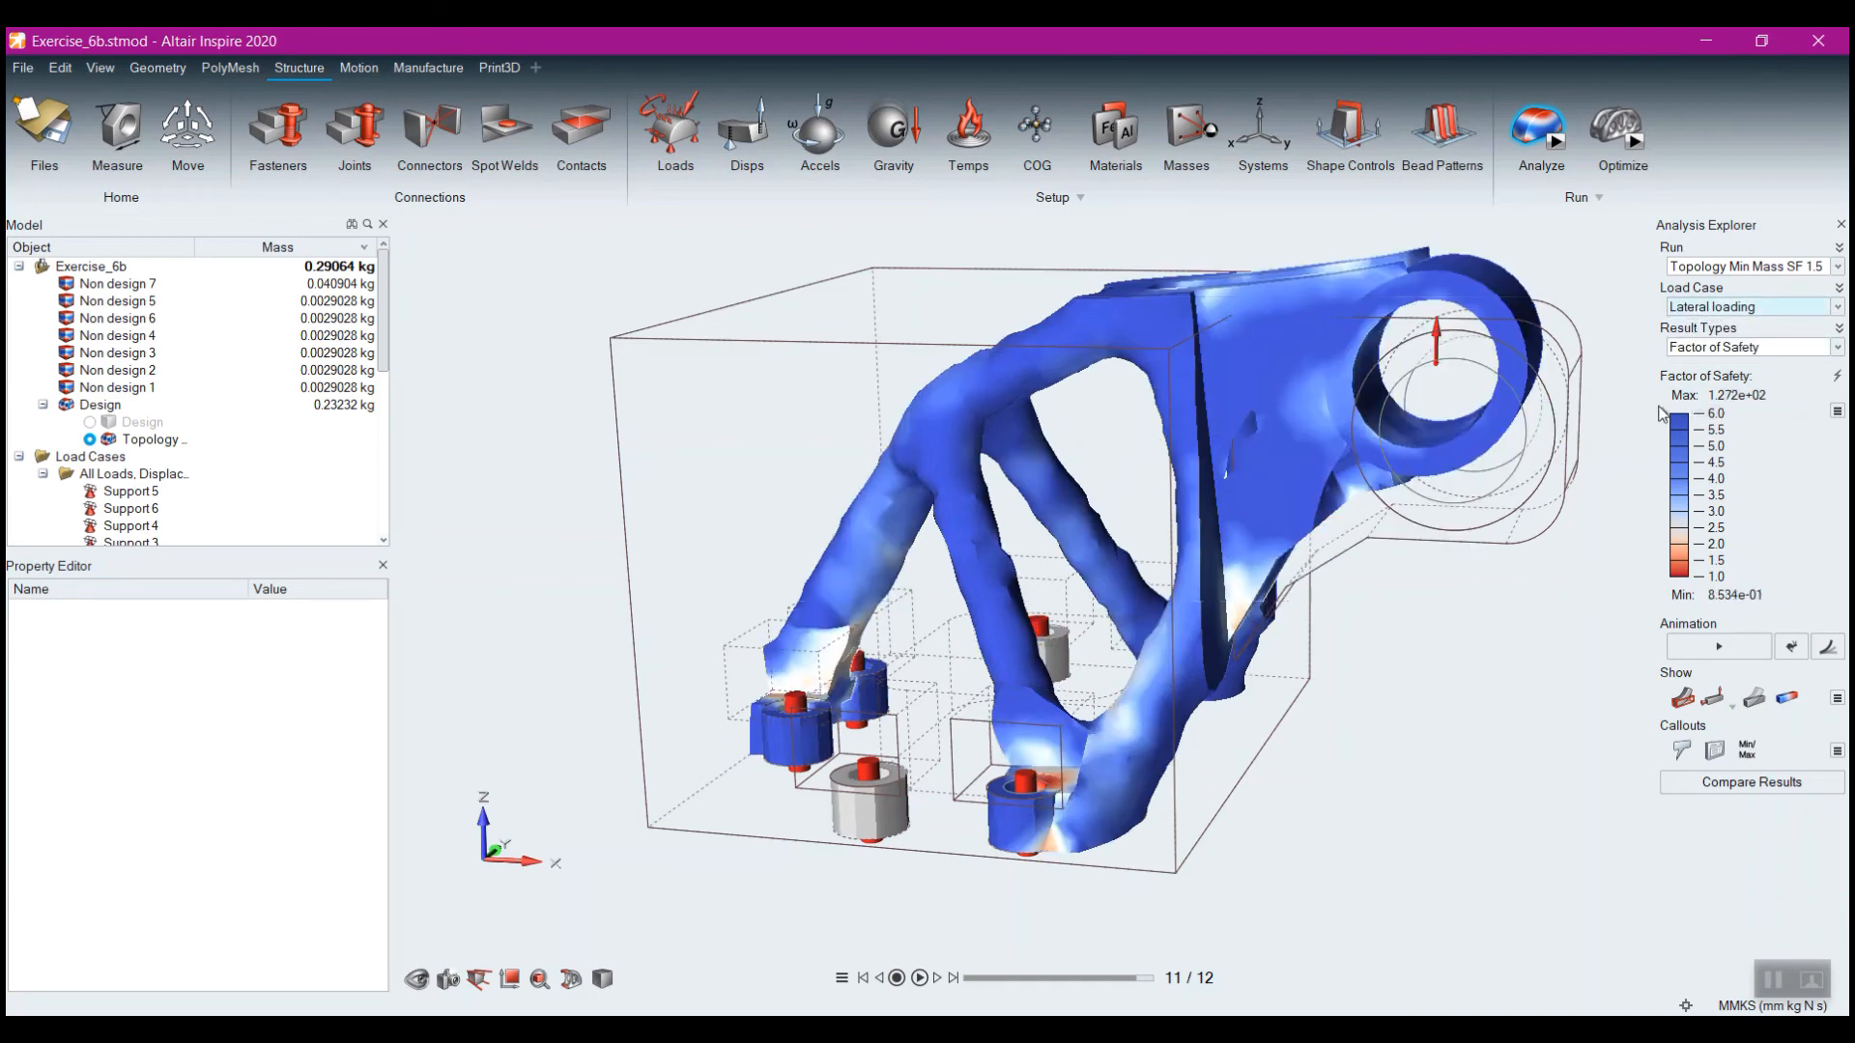
drag(1653, 456, 1647, 413)
right_drag(1490, 593, 1386, 651)
middle_drag(1387, 651, 1462, 661)
scroll(1231, 725, down, 4)
middle_drag(952, 608, 1159, 642)
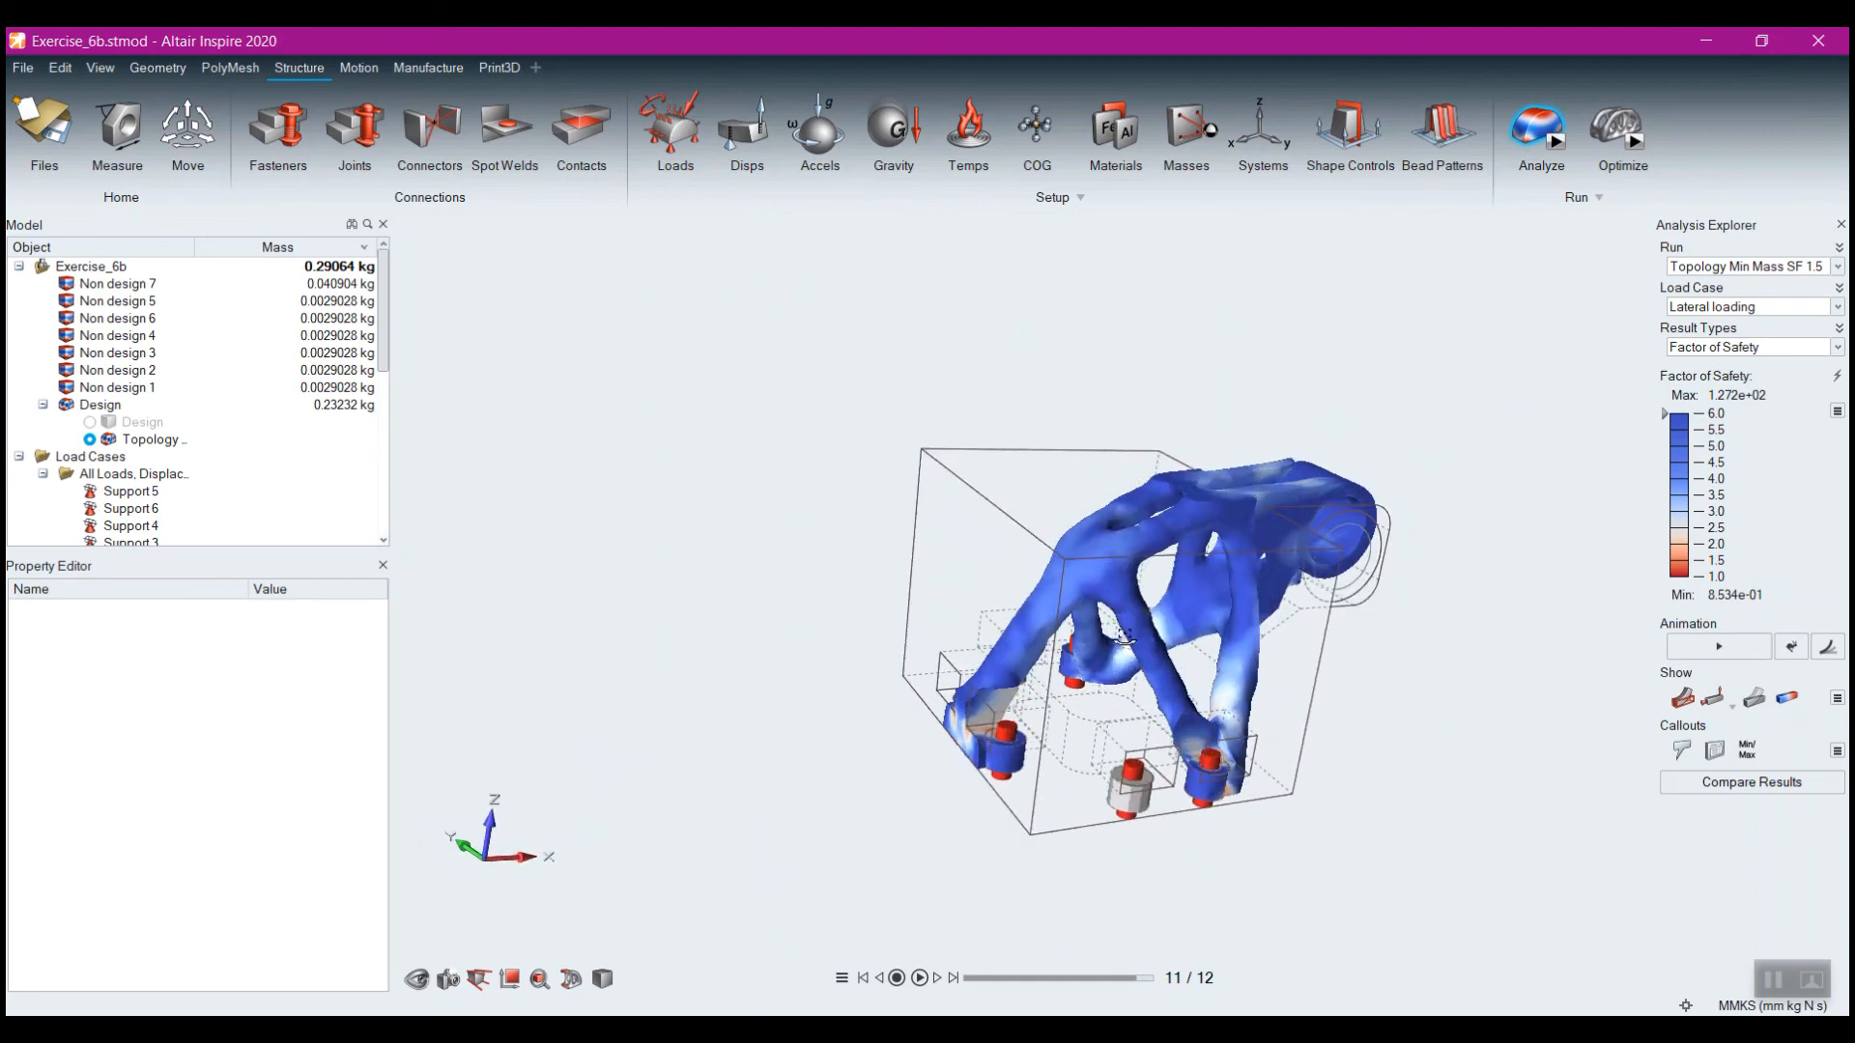
middle_drag(1304, 644, 1308, 604)
scroll(1074, 684, up, 5)
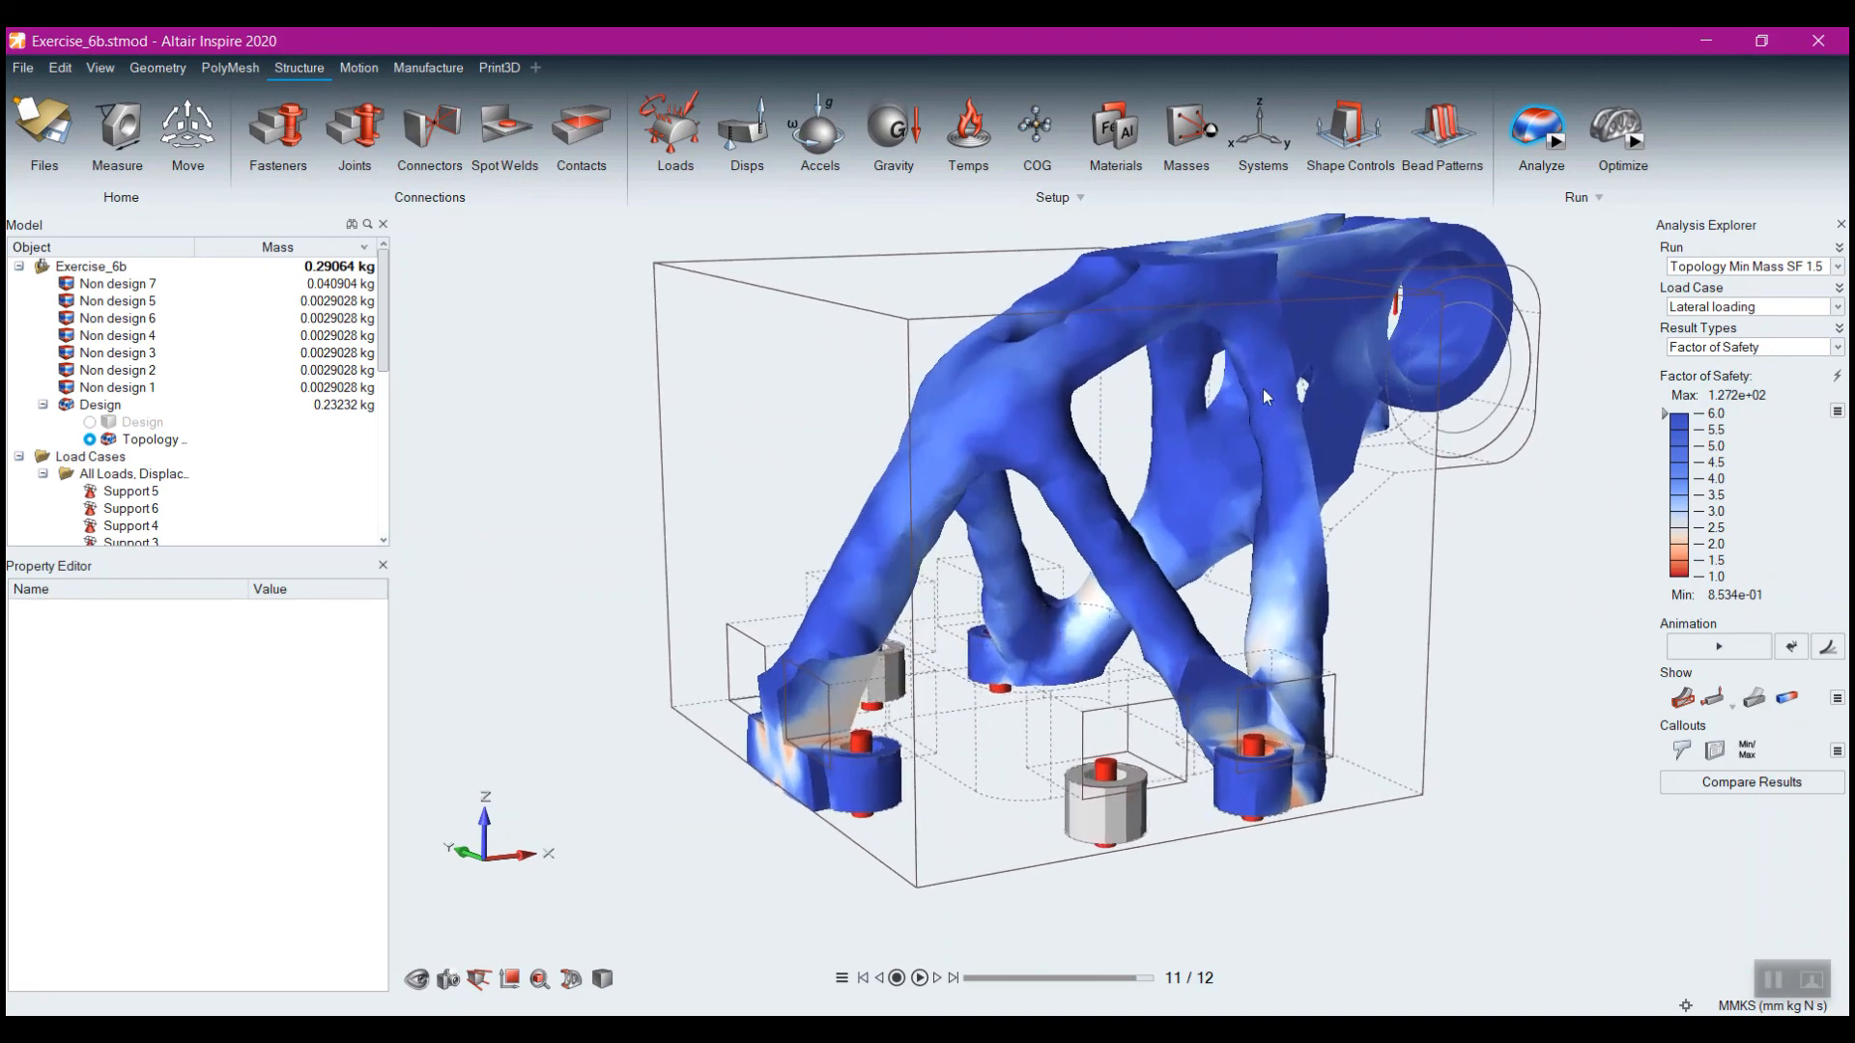
middle_drag(1261, 389, 1372, 525)
scroll(1303, 559, down, 5)
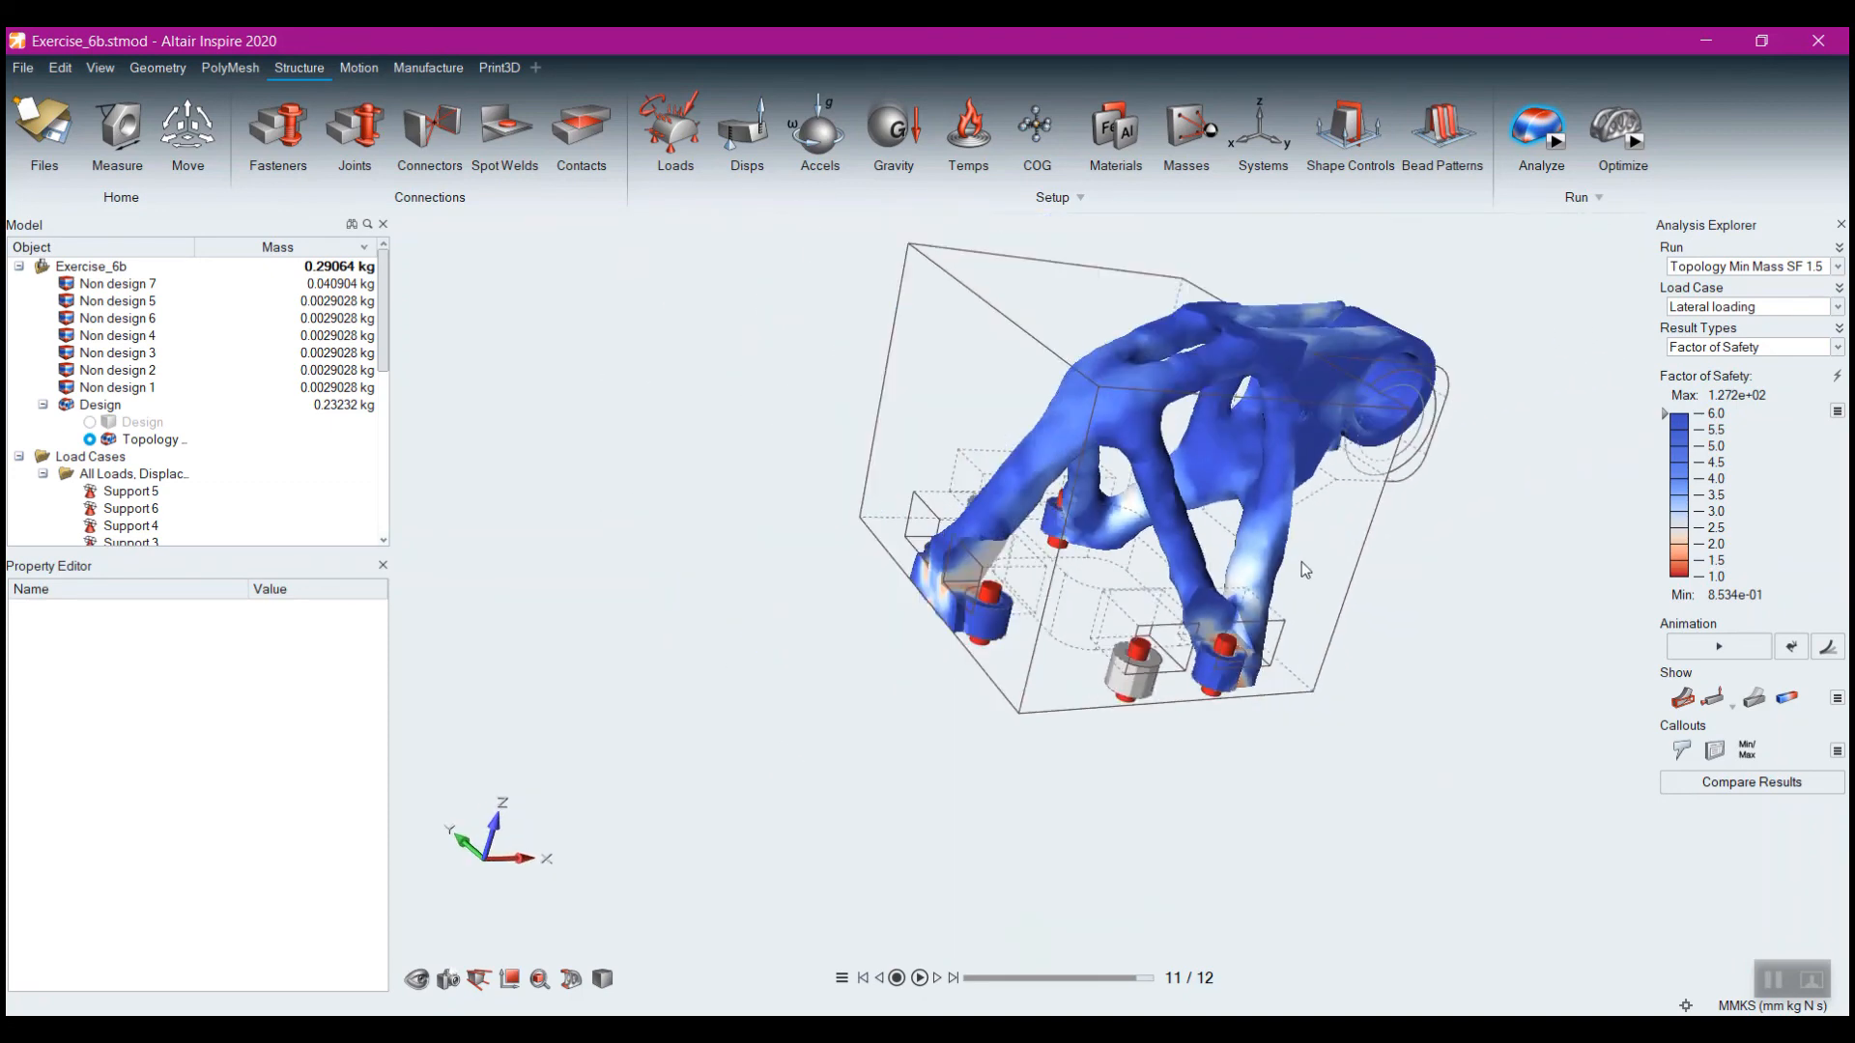
middle_drag(1288, 480, 1225, 540)
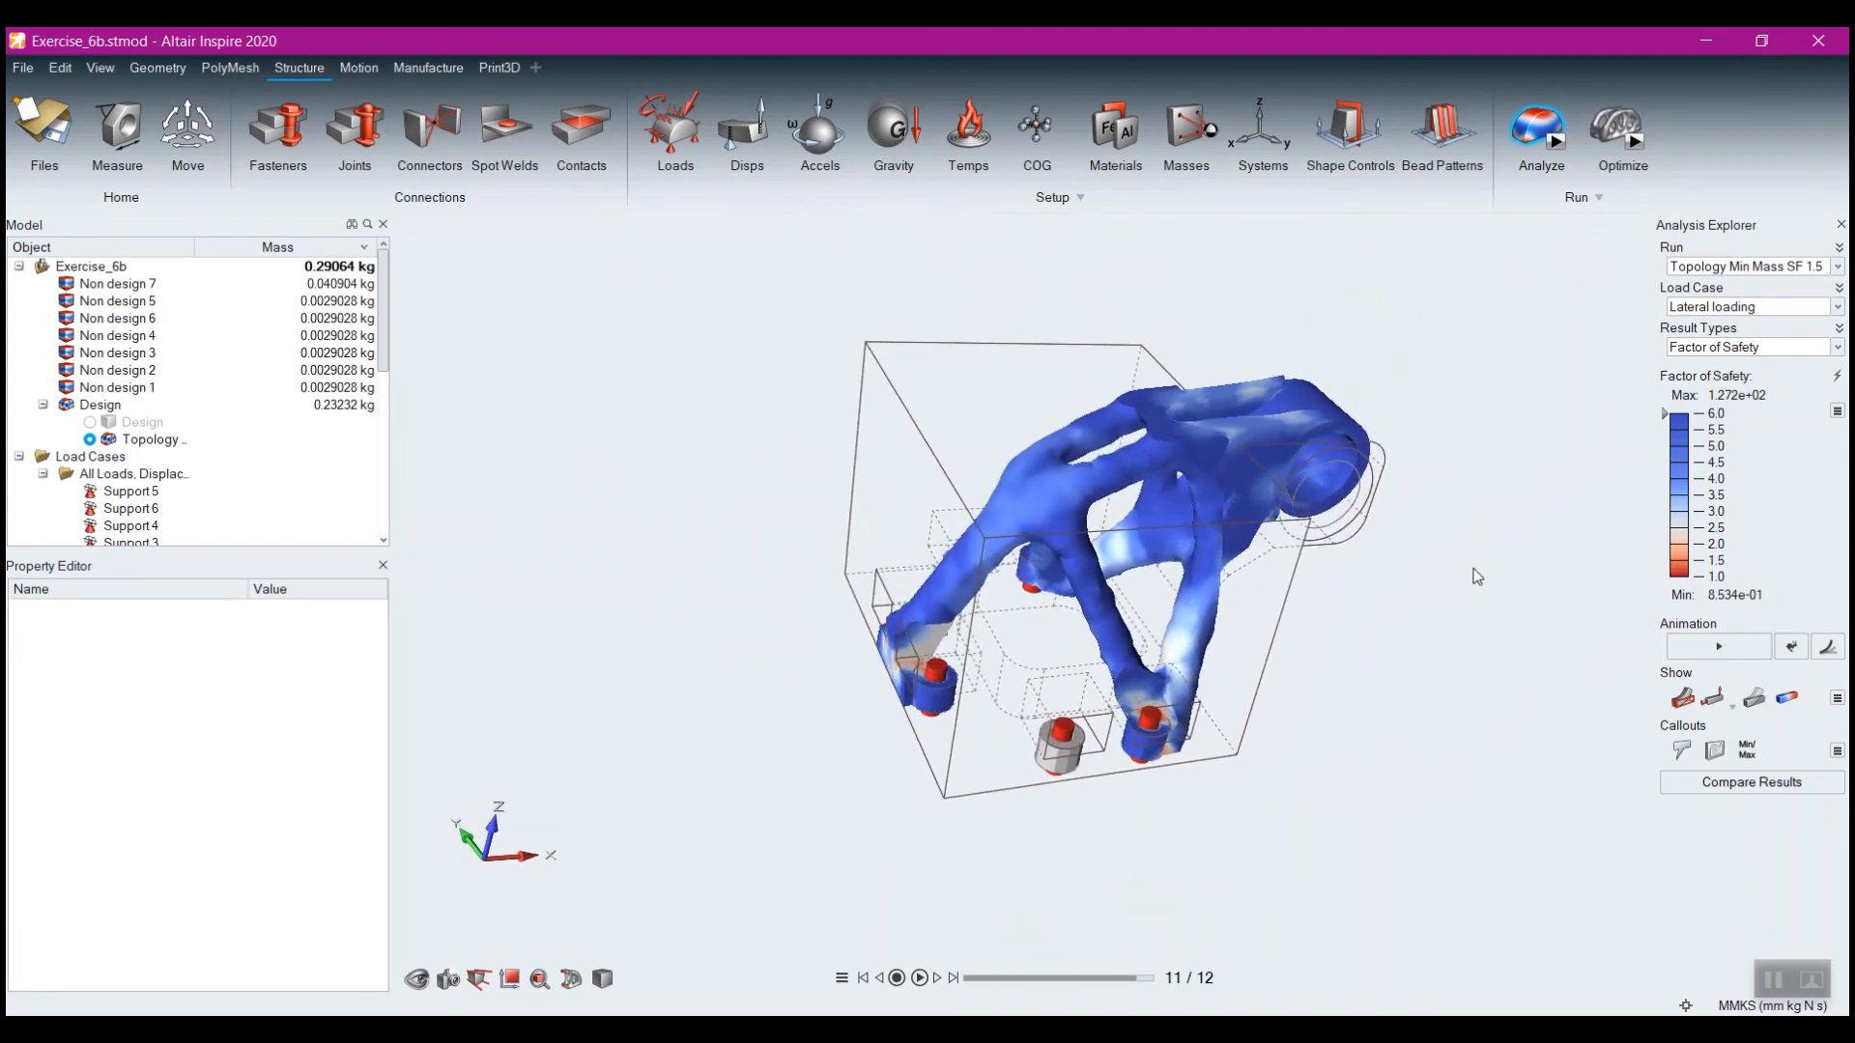
key(Escape)
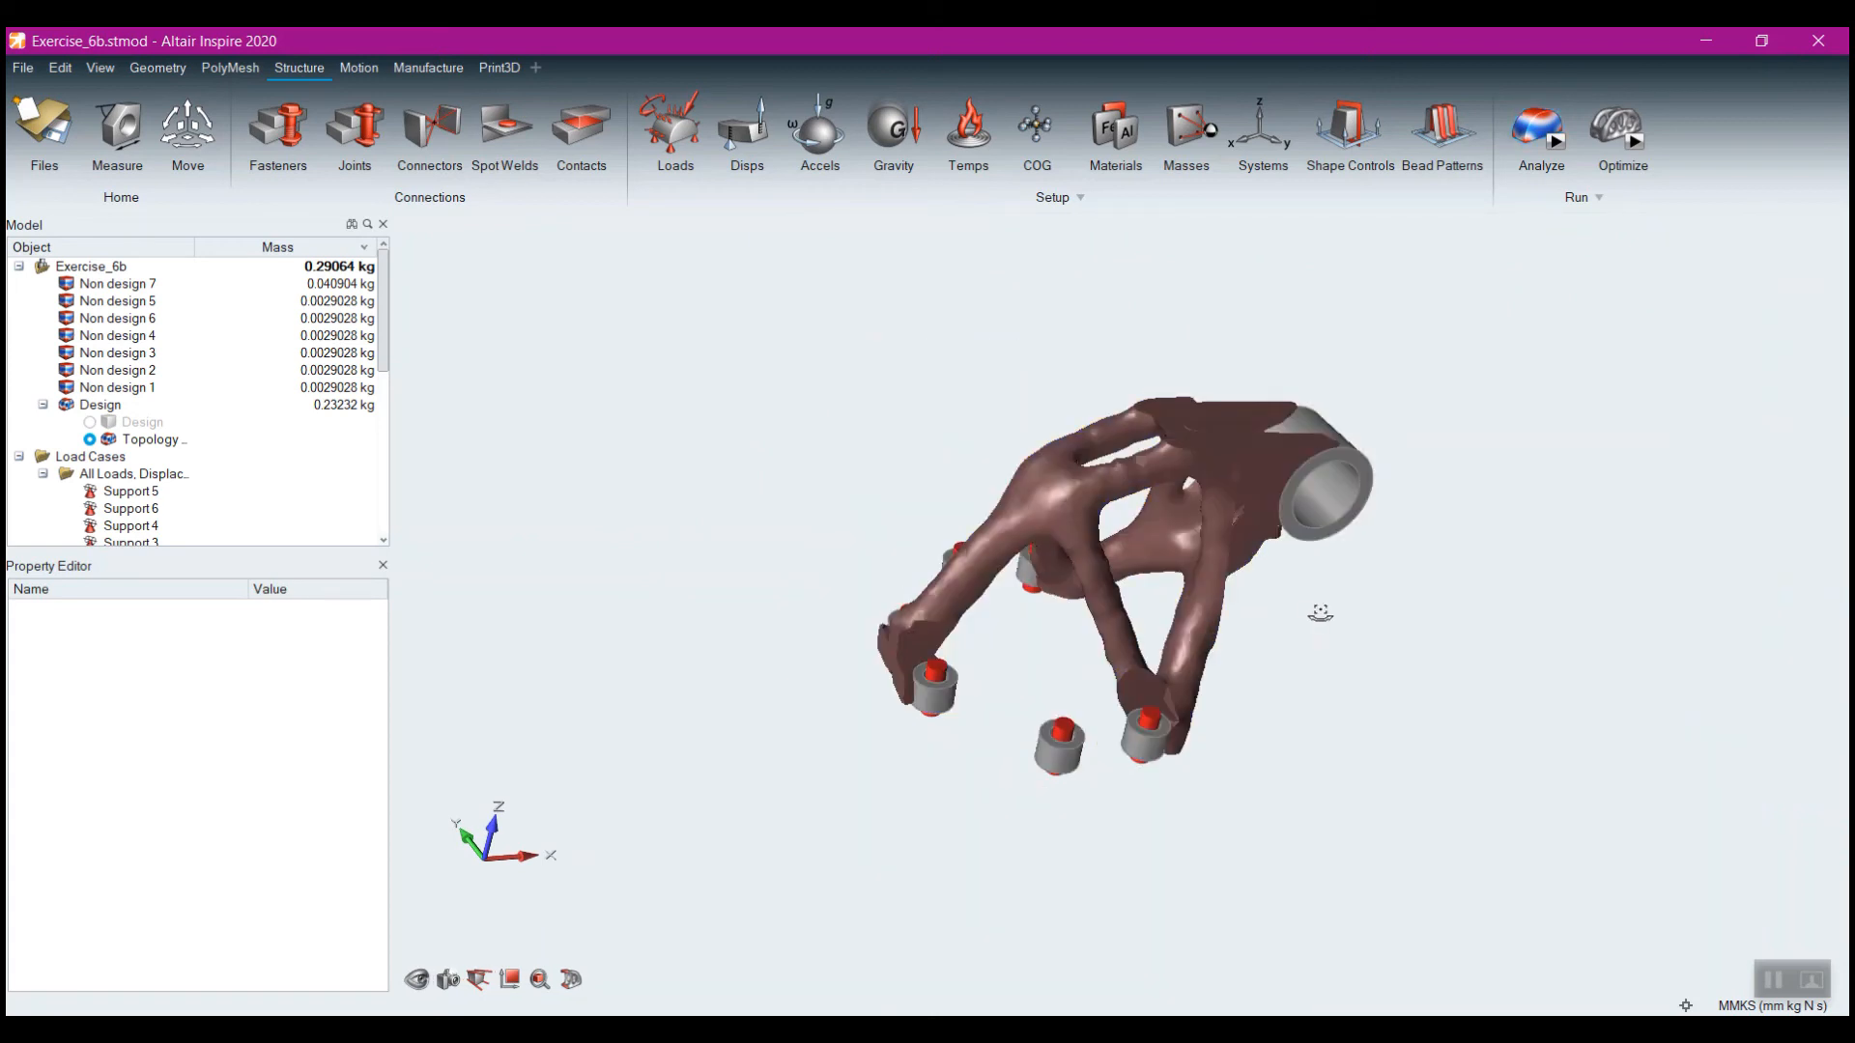
Reopen the optimized shape from the Topology Min Mass run and fit PolyNURBS geometry to it
mouse_move(1321, 614)
middle_down()
mouse_move(1139, 606)
mouse_move(1050, 512)
mouse_move(1189, 543)
mouse_move(774, 625)
mouse_move(826, 658)
middle_up()
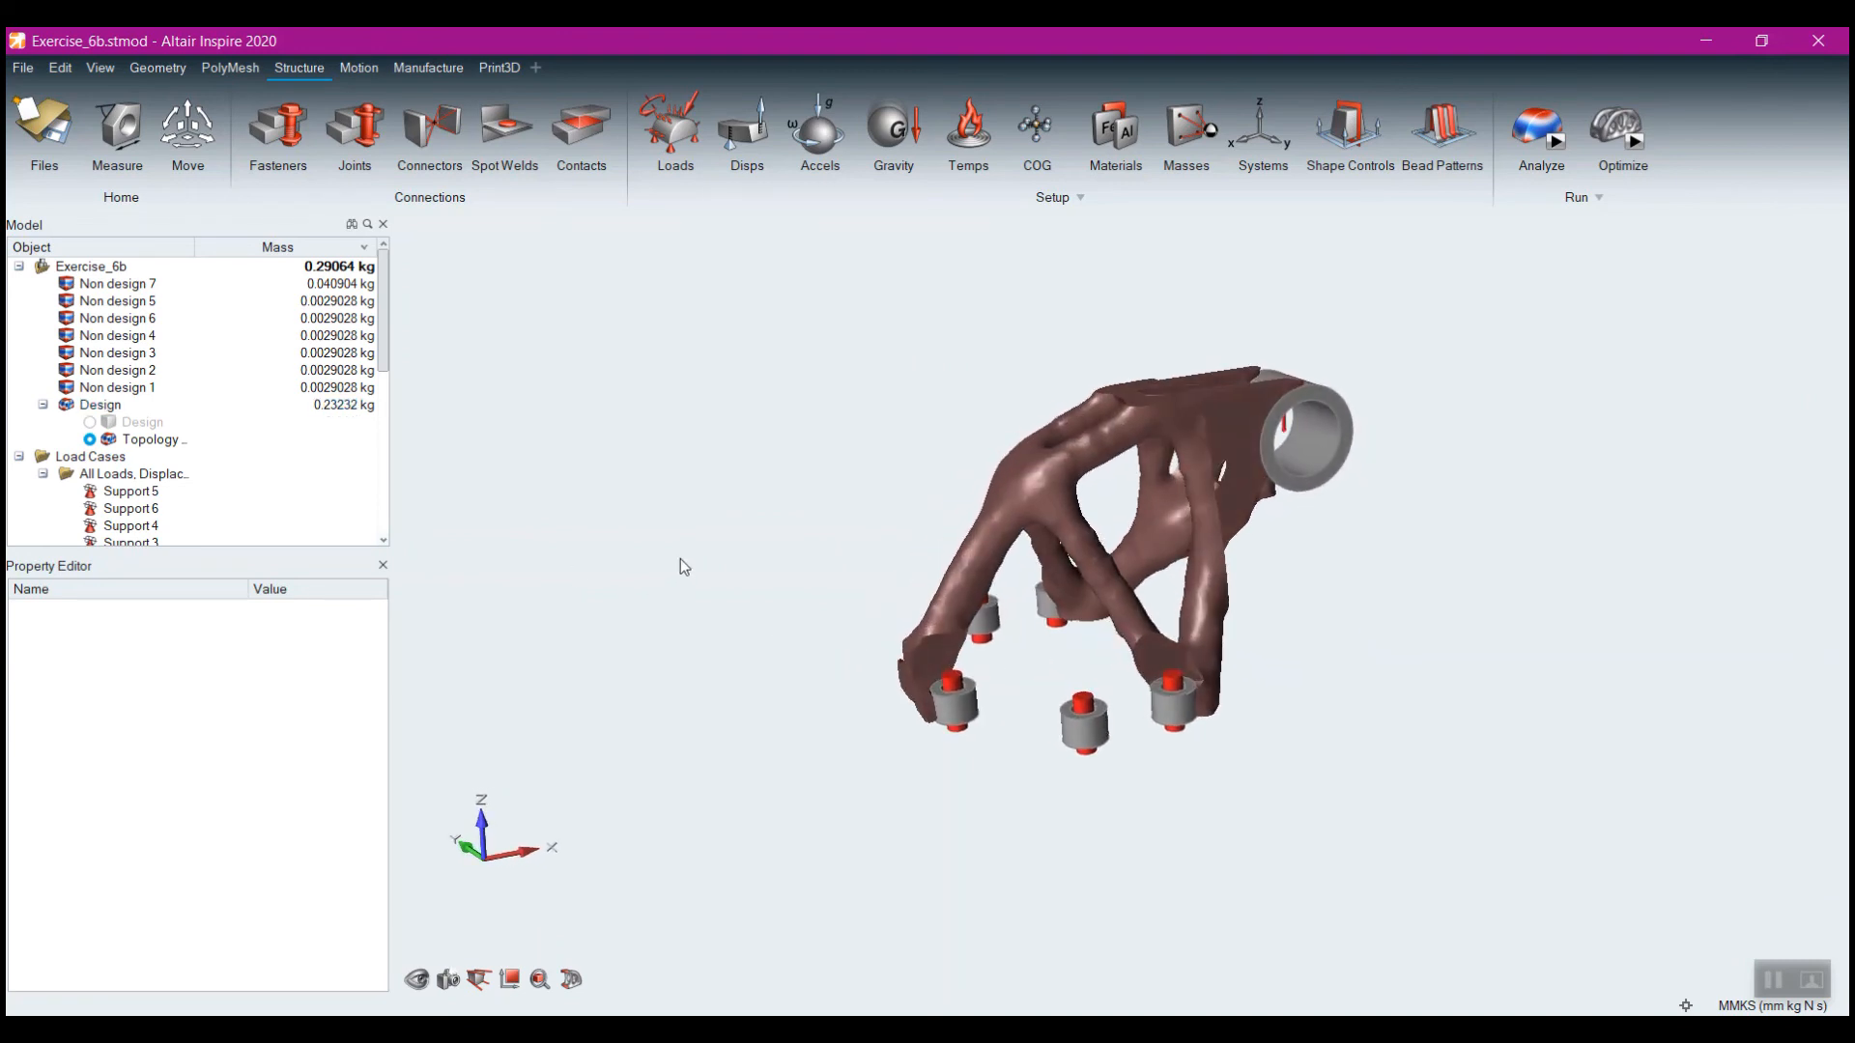
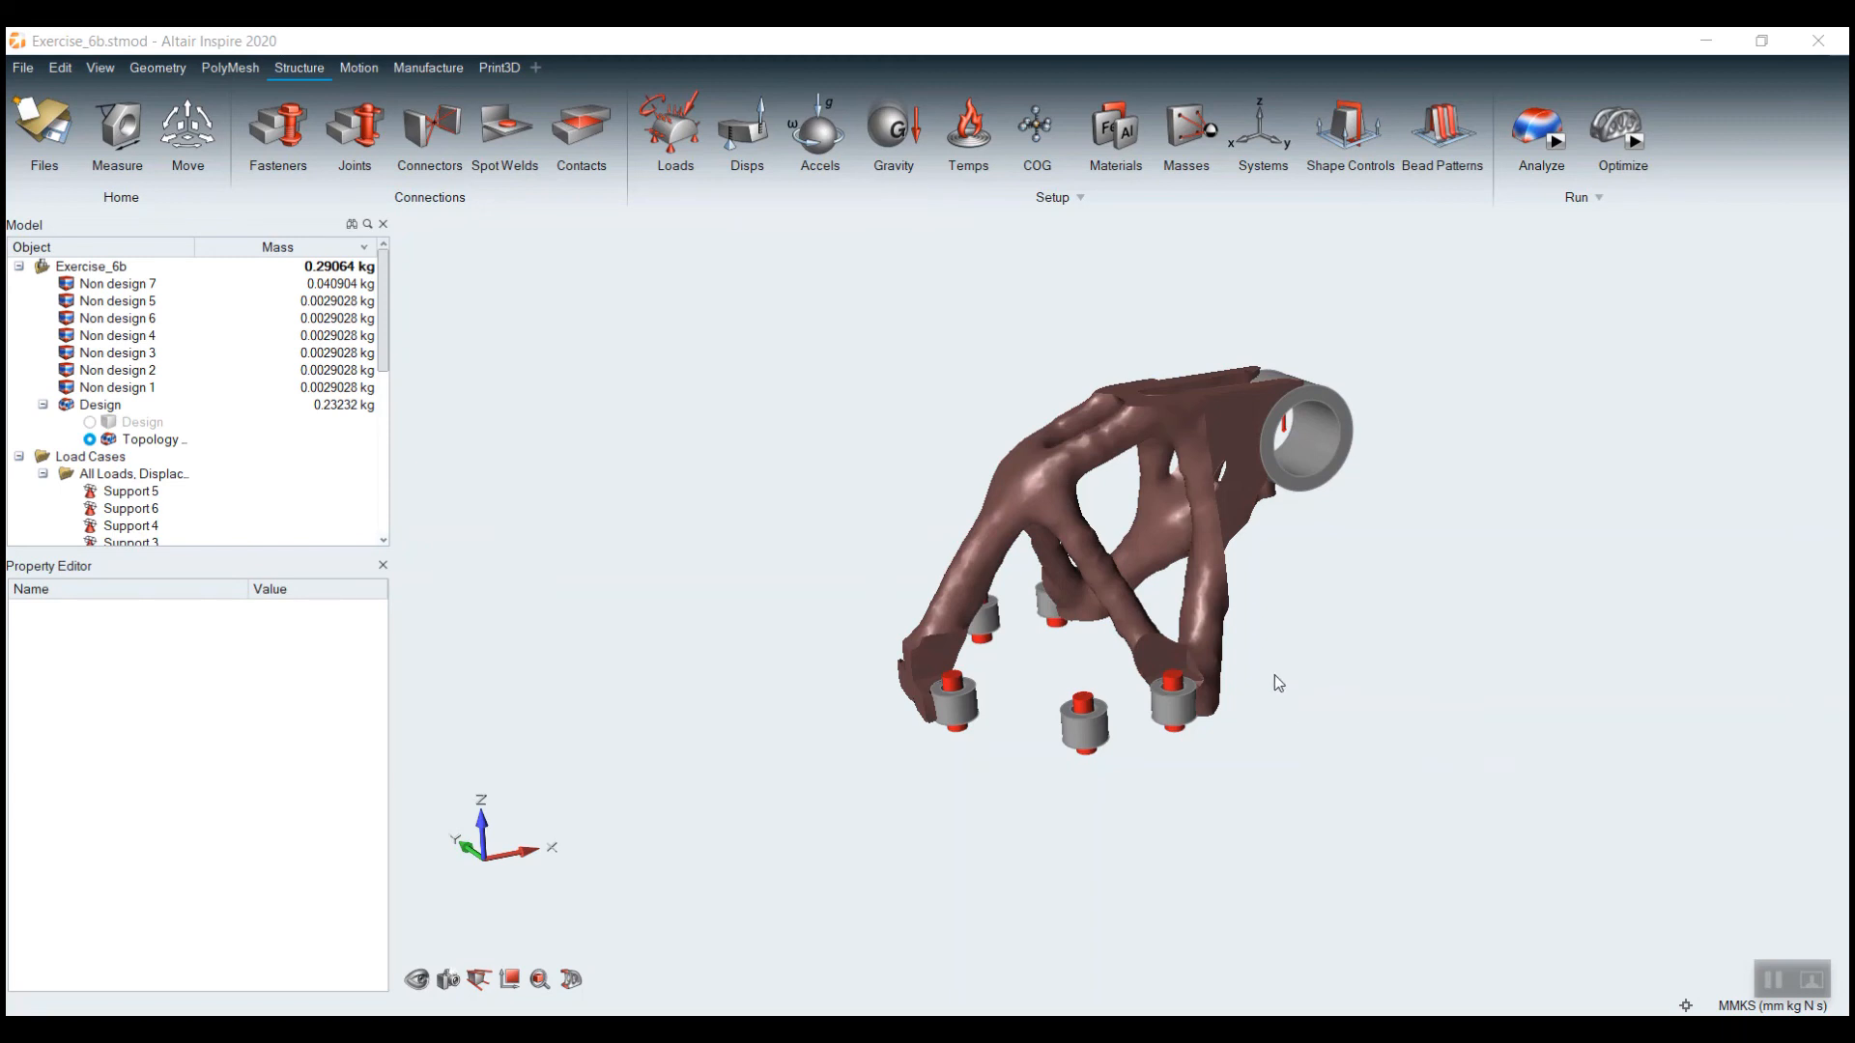
scroll(1273, 674, up, 3)
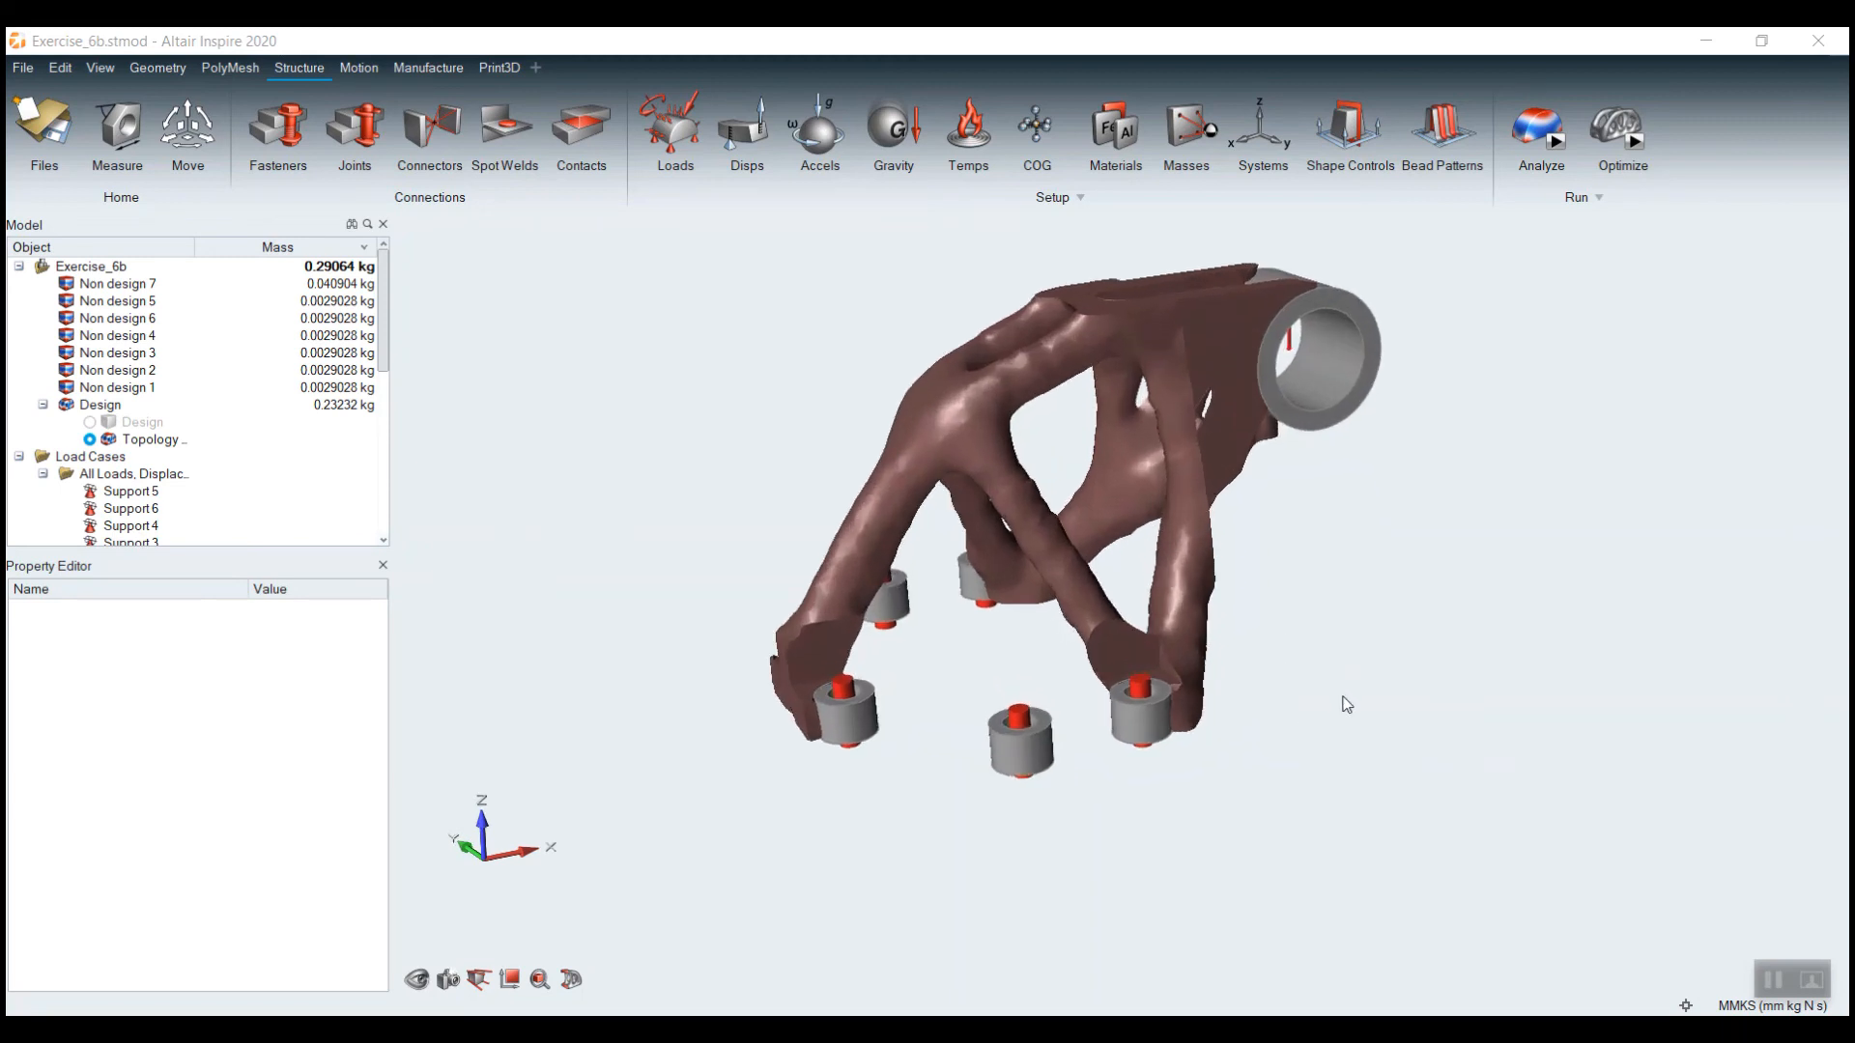
right_drag(1347, 704, 1469, 650)
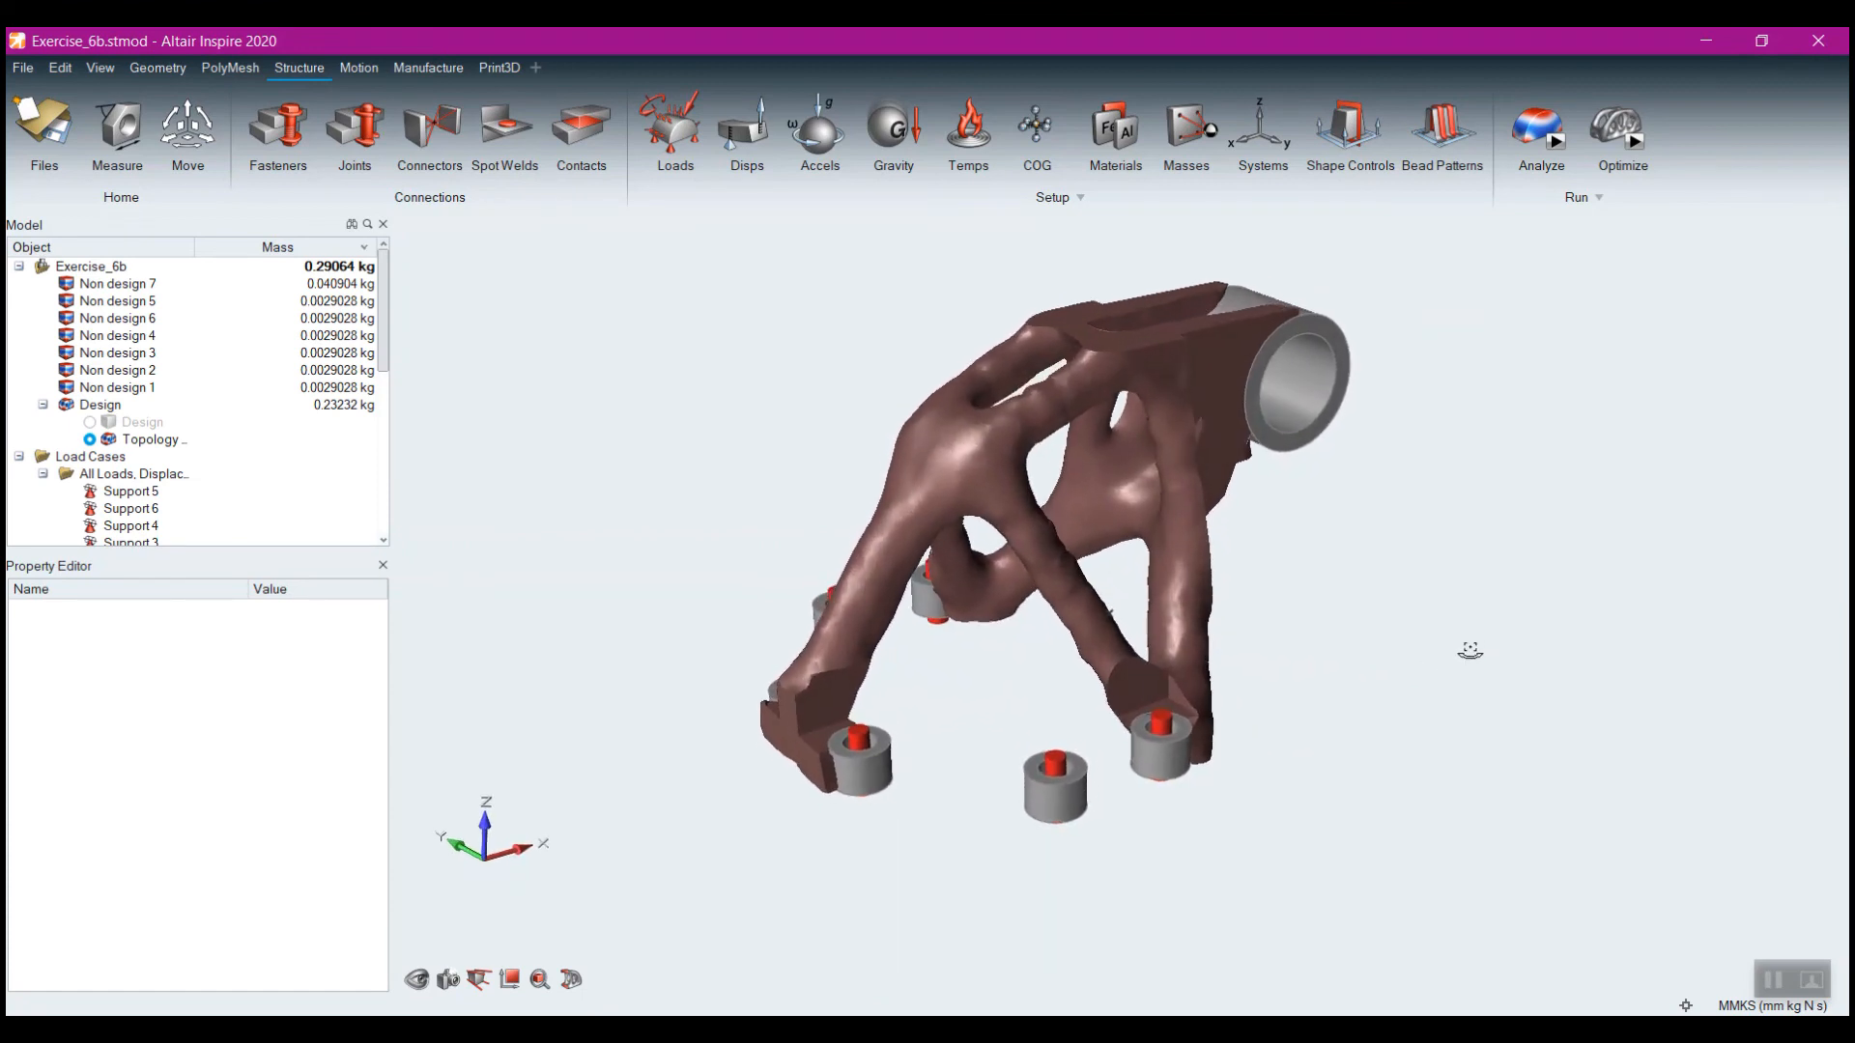
click(1620, 134)
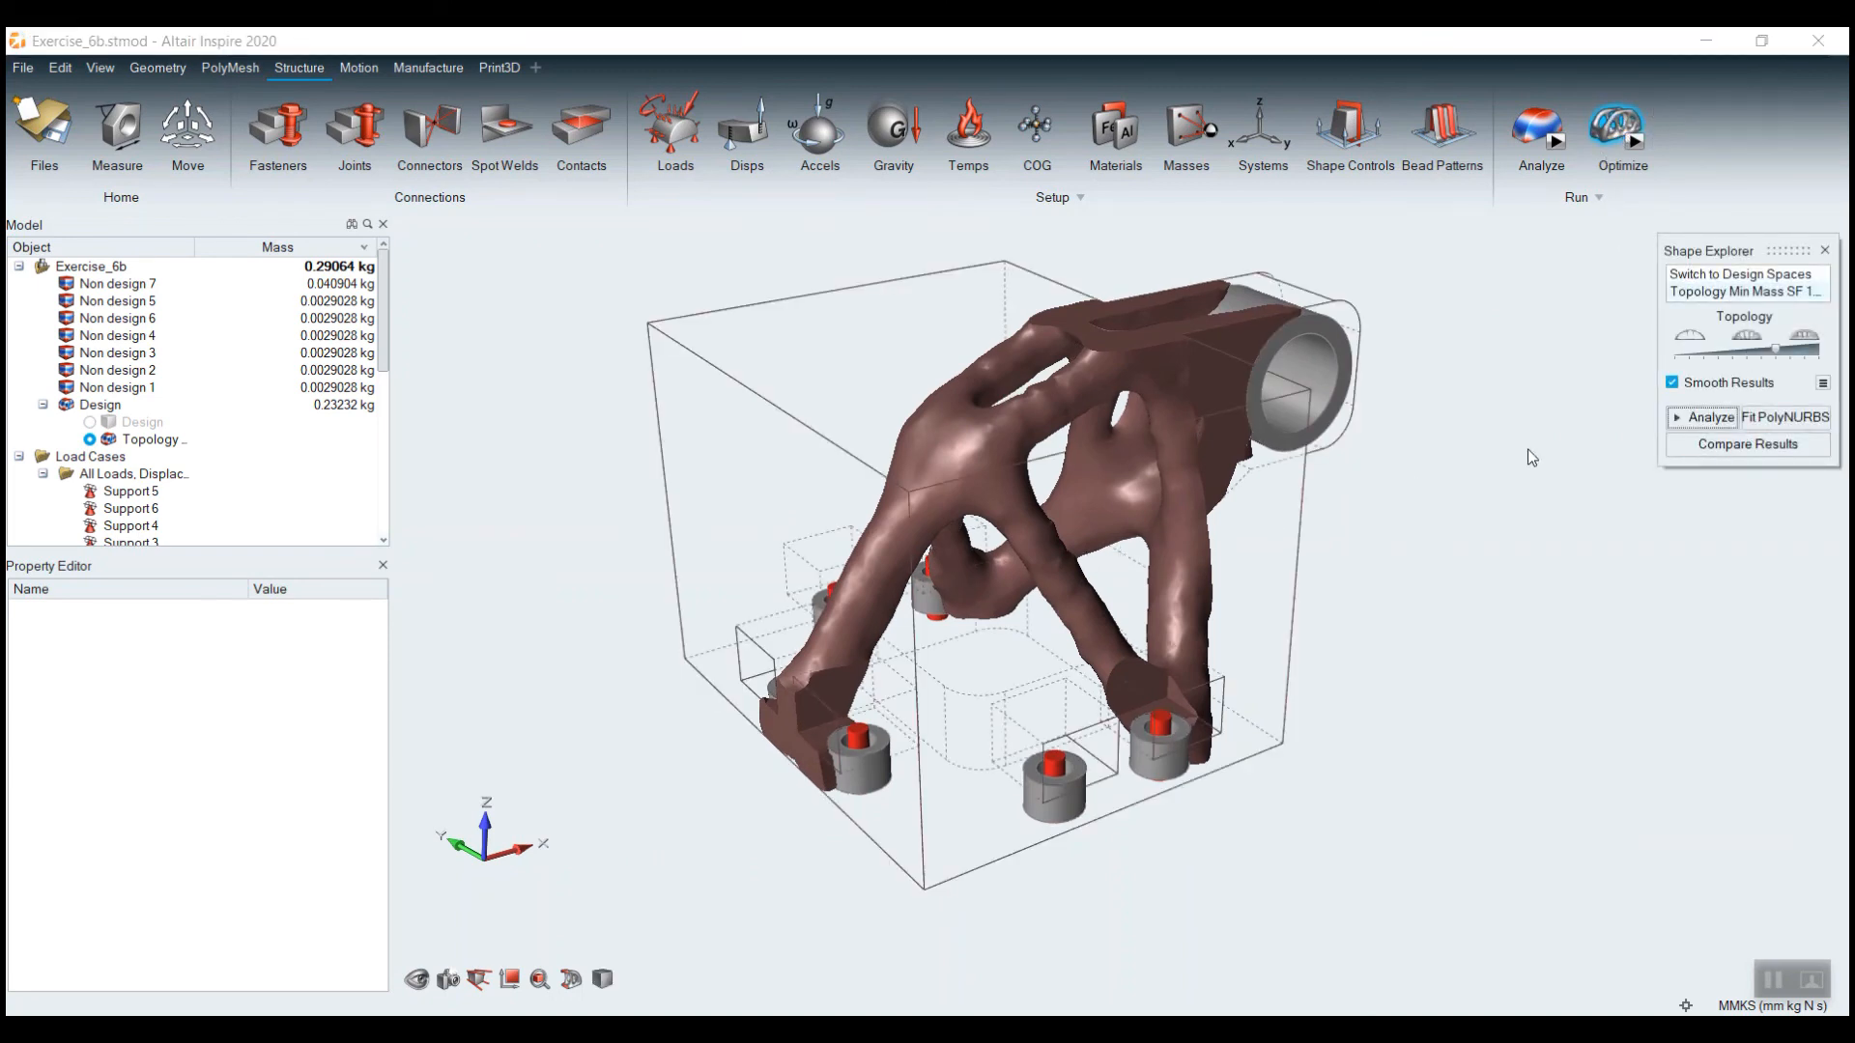
click(1774, 417)
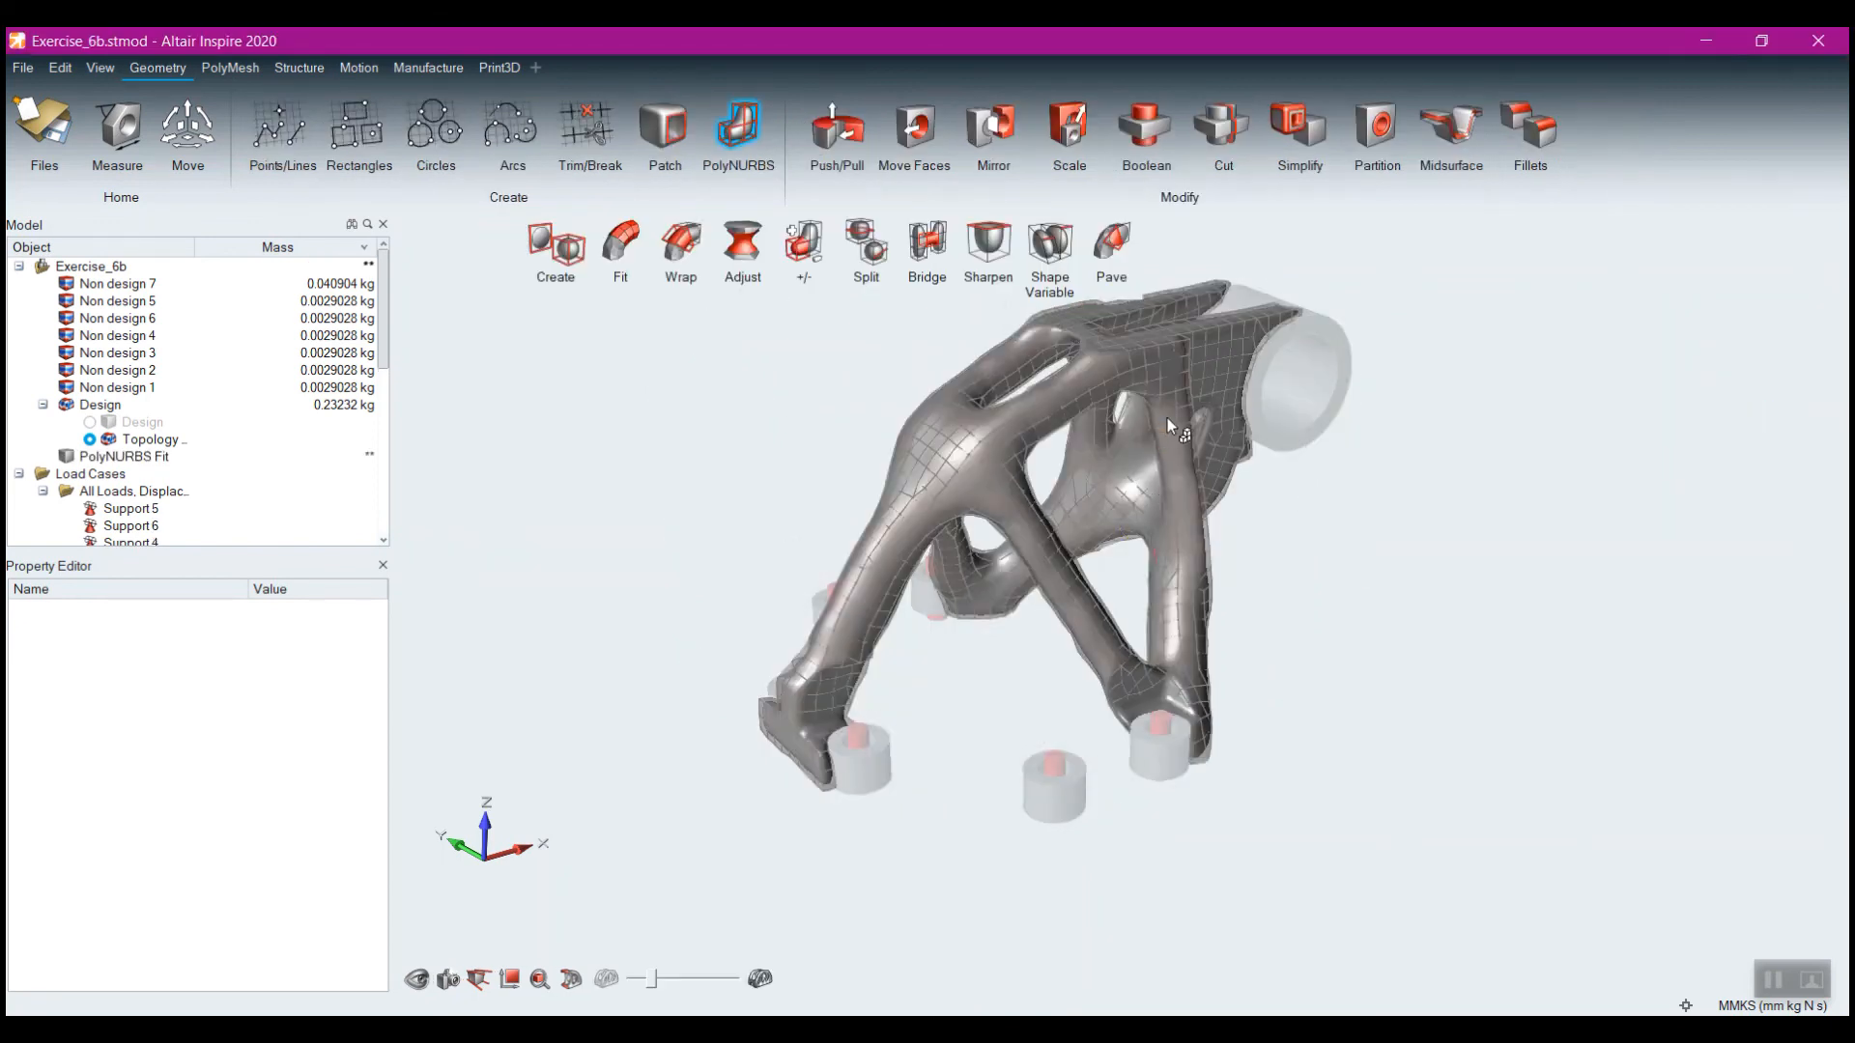
Inspect the fitted PolyNURBS body, leave the tool and hide the faceted Design part
scroll(1249, 601, up, 4)
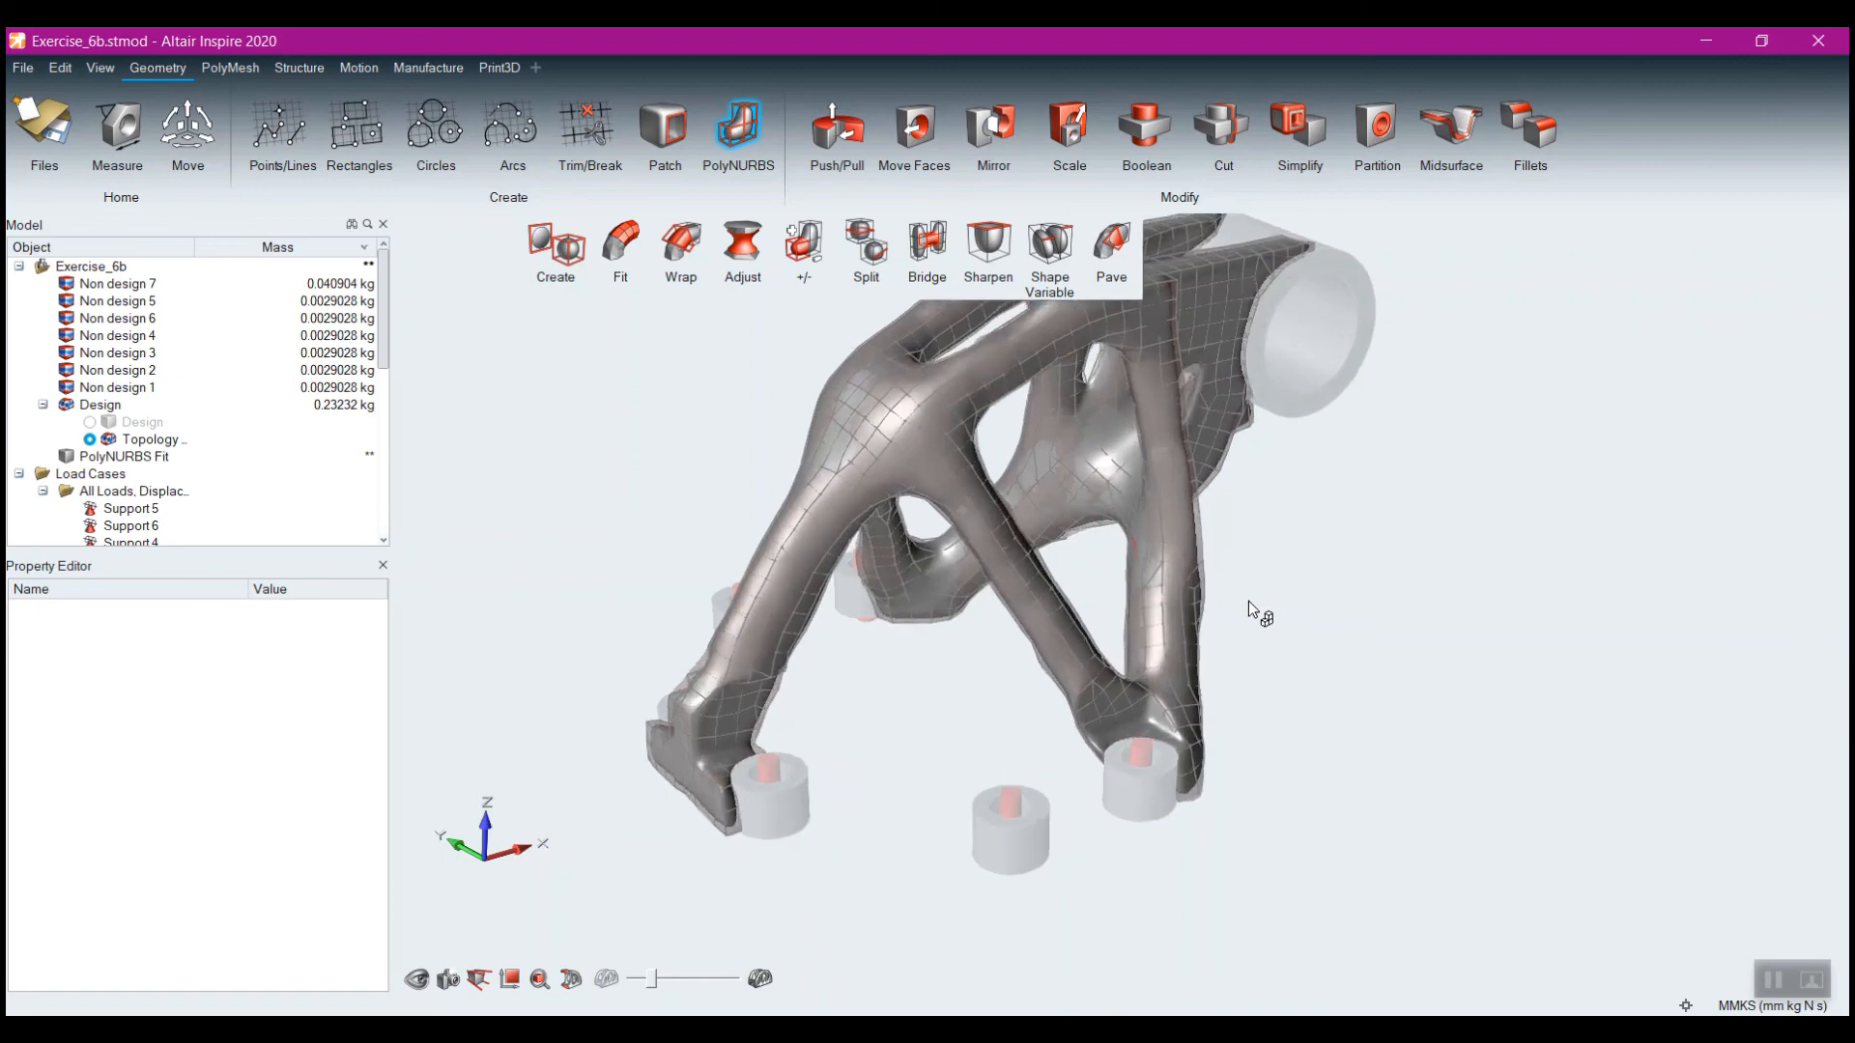
right_drag(1248, 591, 1433, 725)
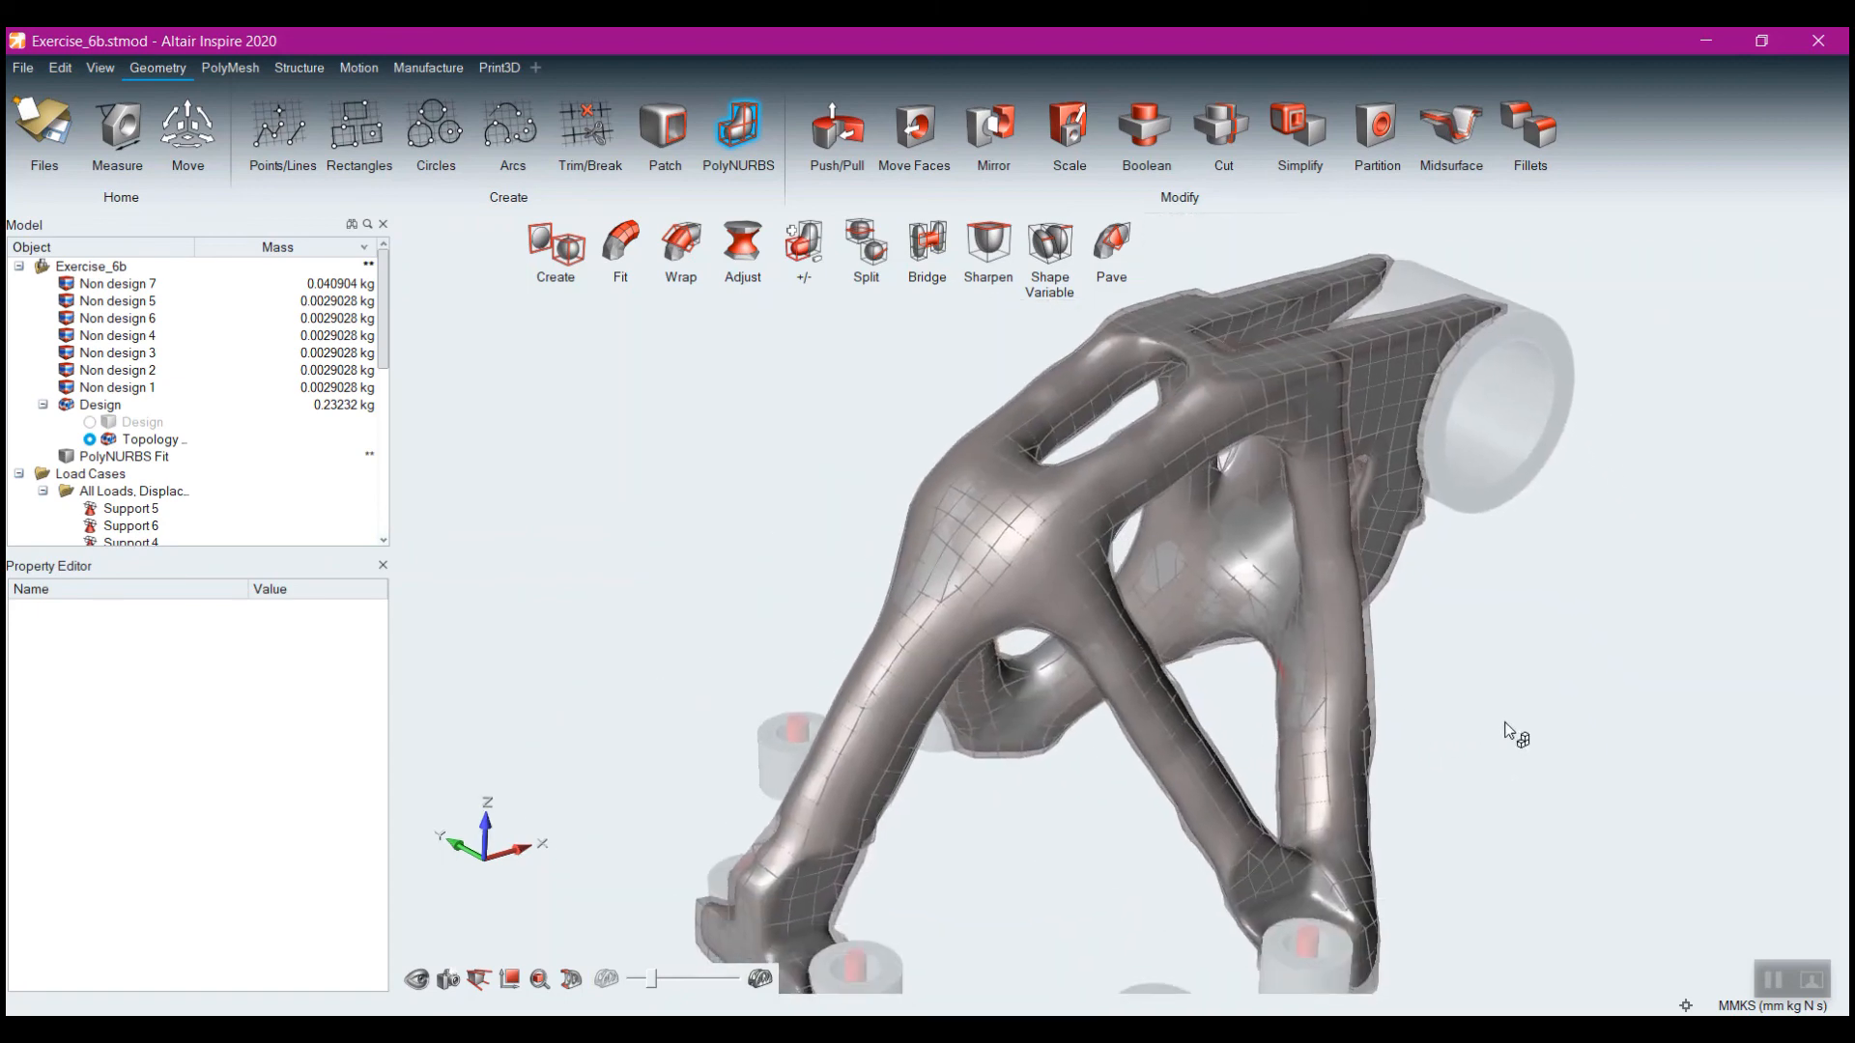
middle_drag(1510, 729, 1565, 732)
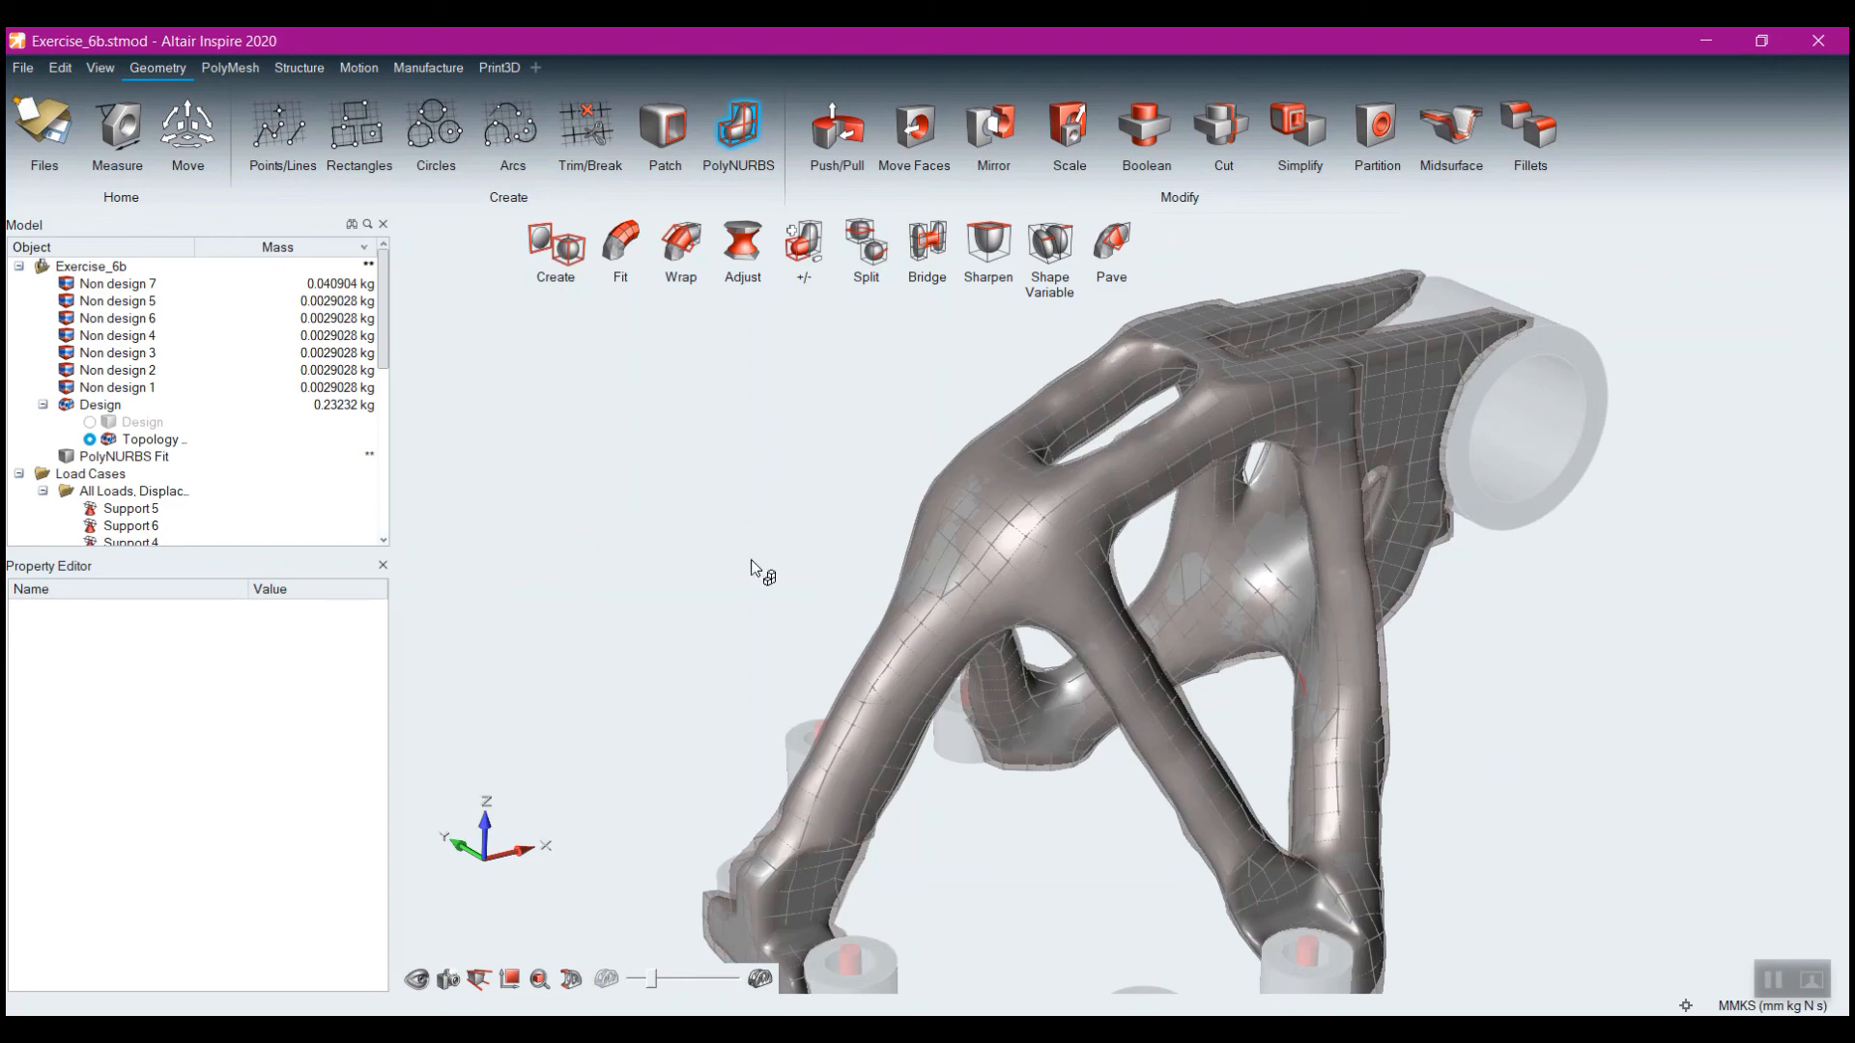
key(Escape)
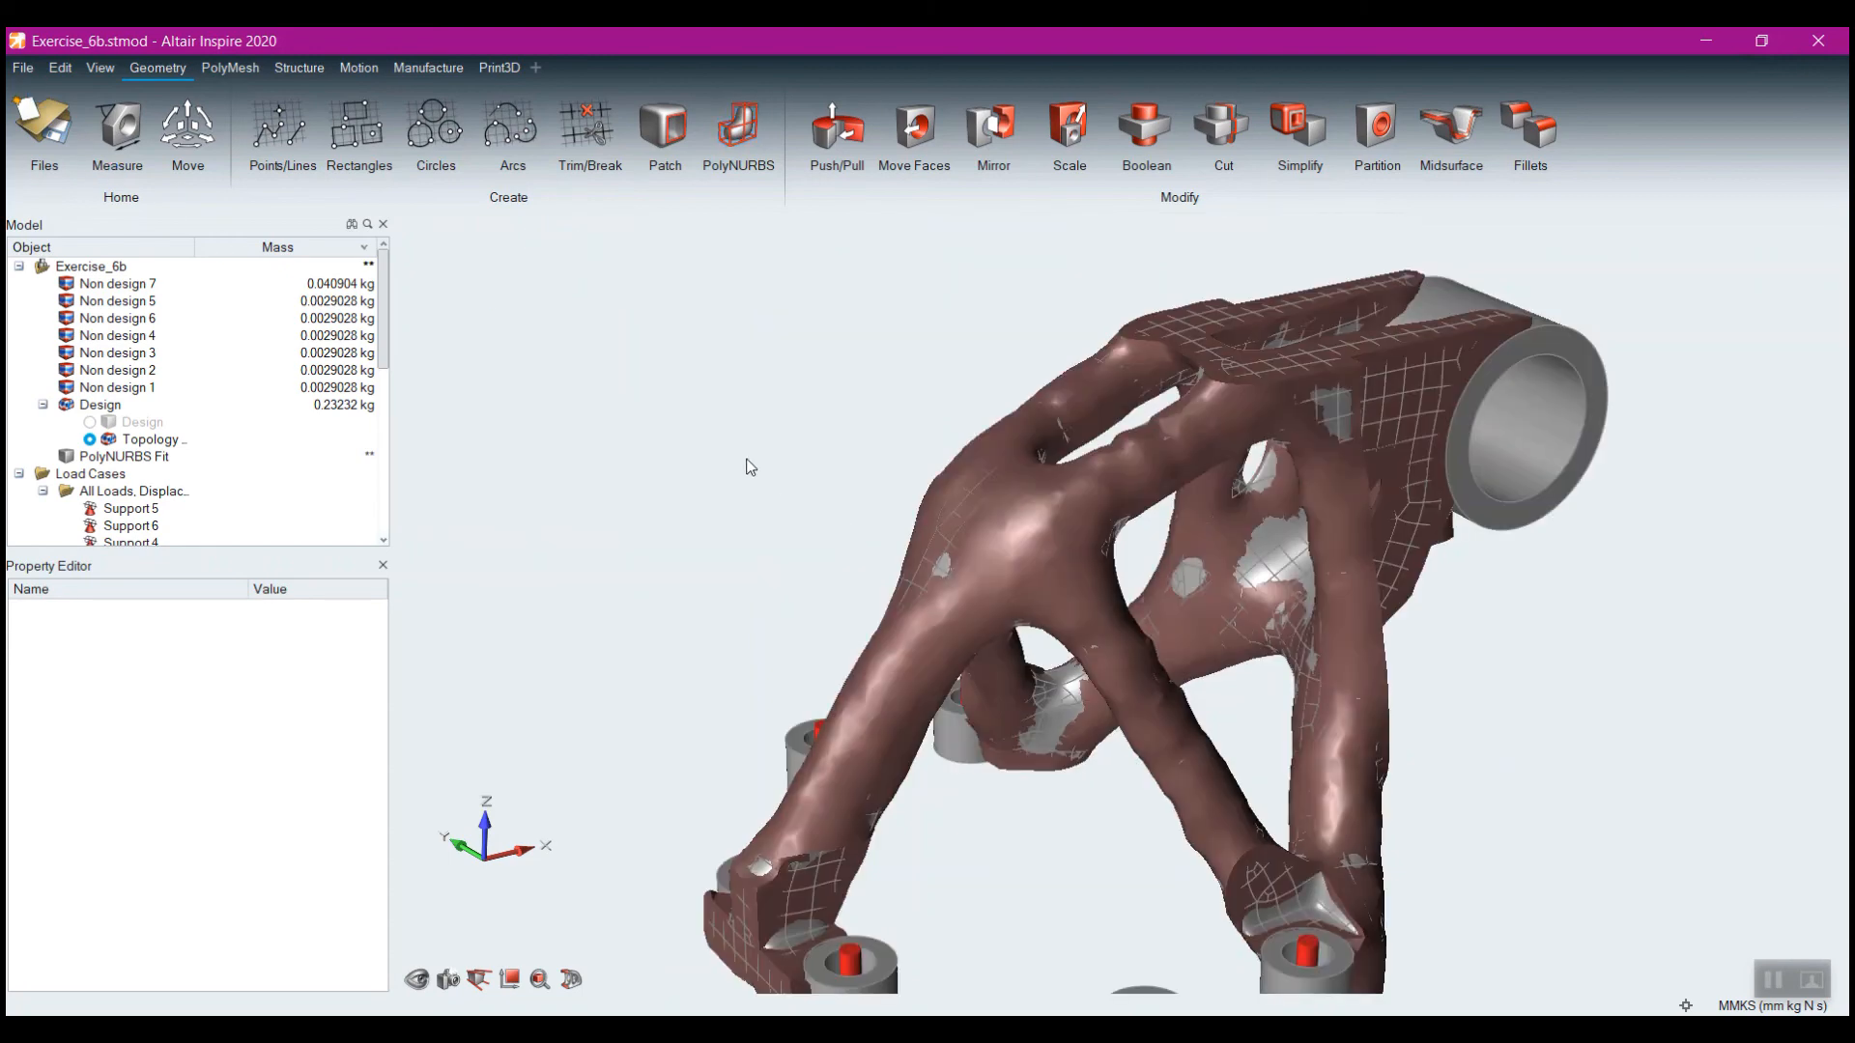
click(67, 410)
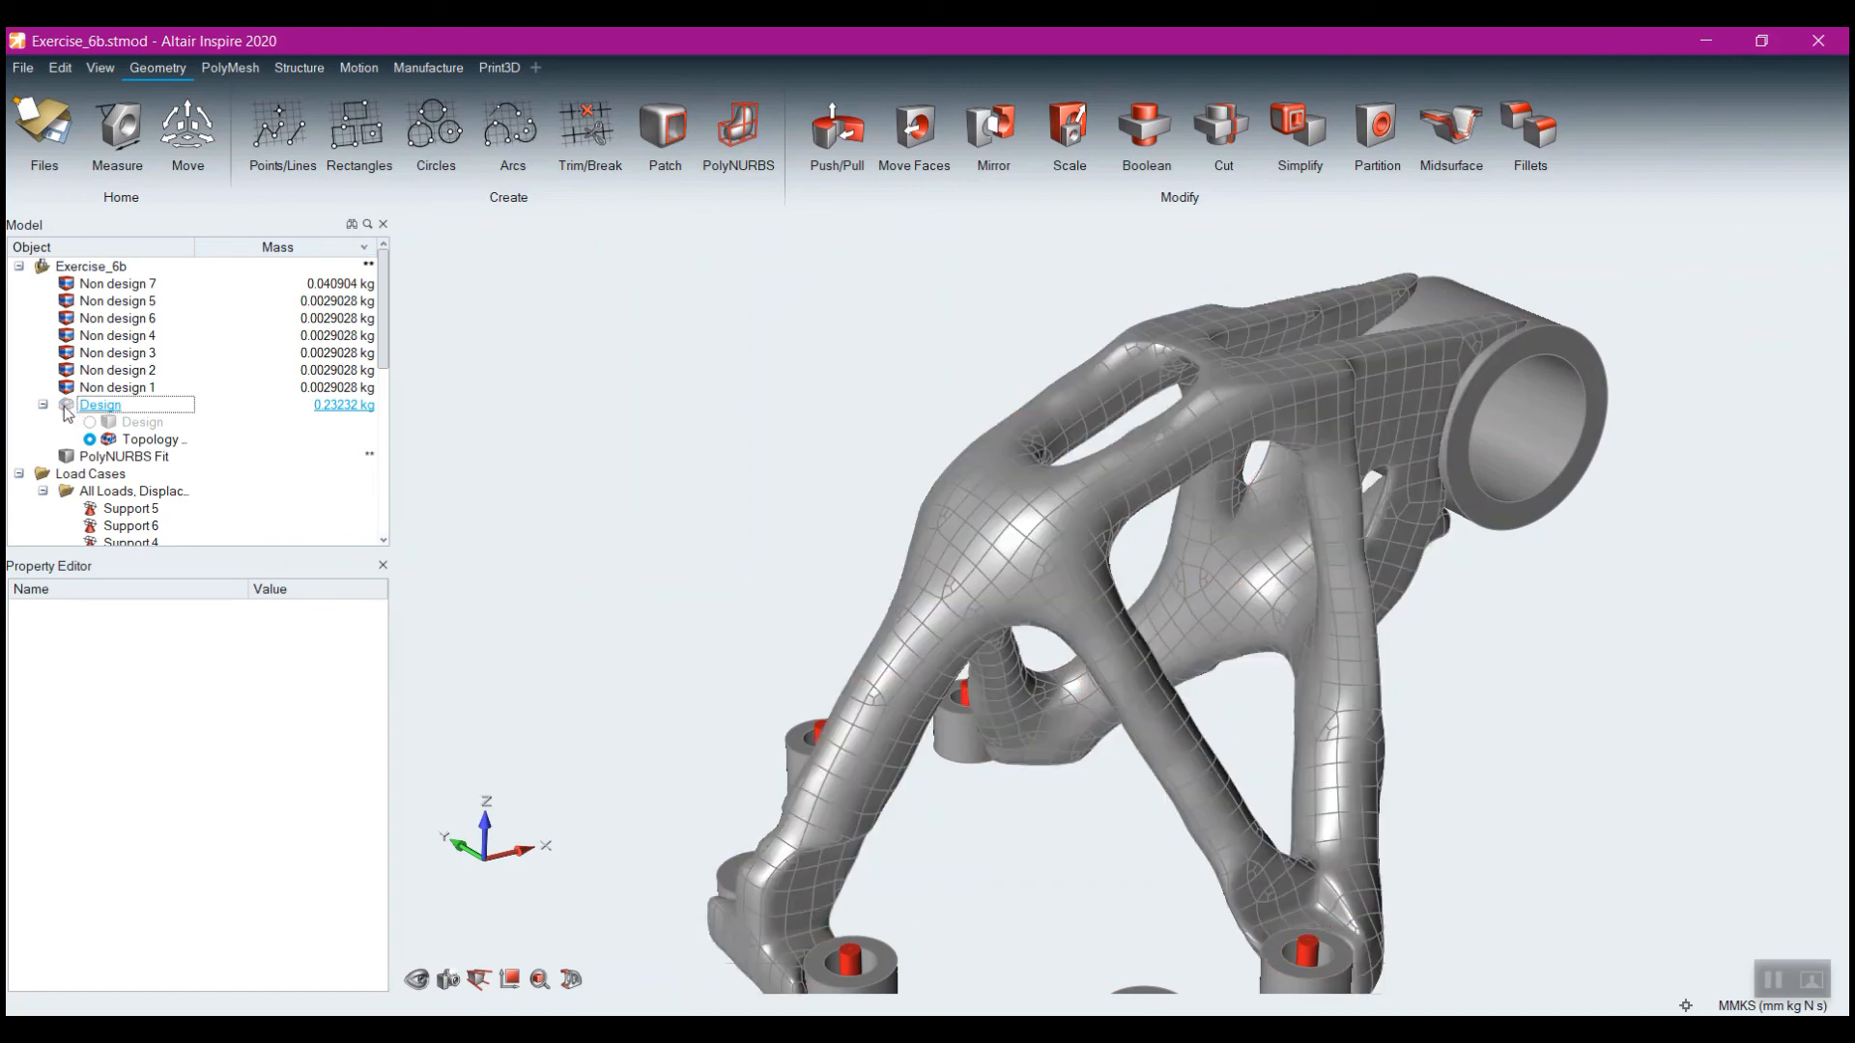
Review the file formats available for saving a copy of the model, and cancel without saving
click(23, 69)
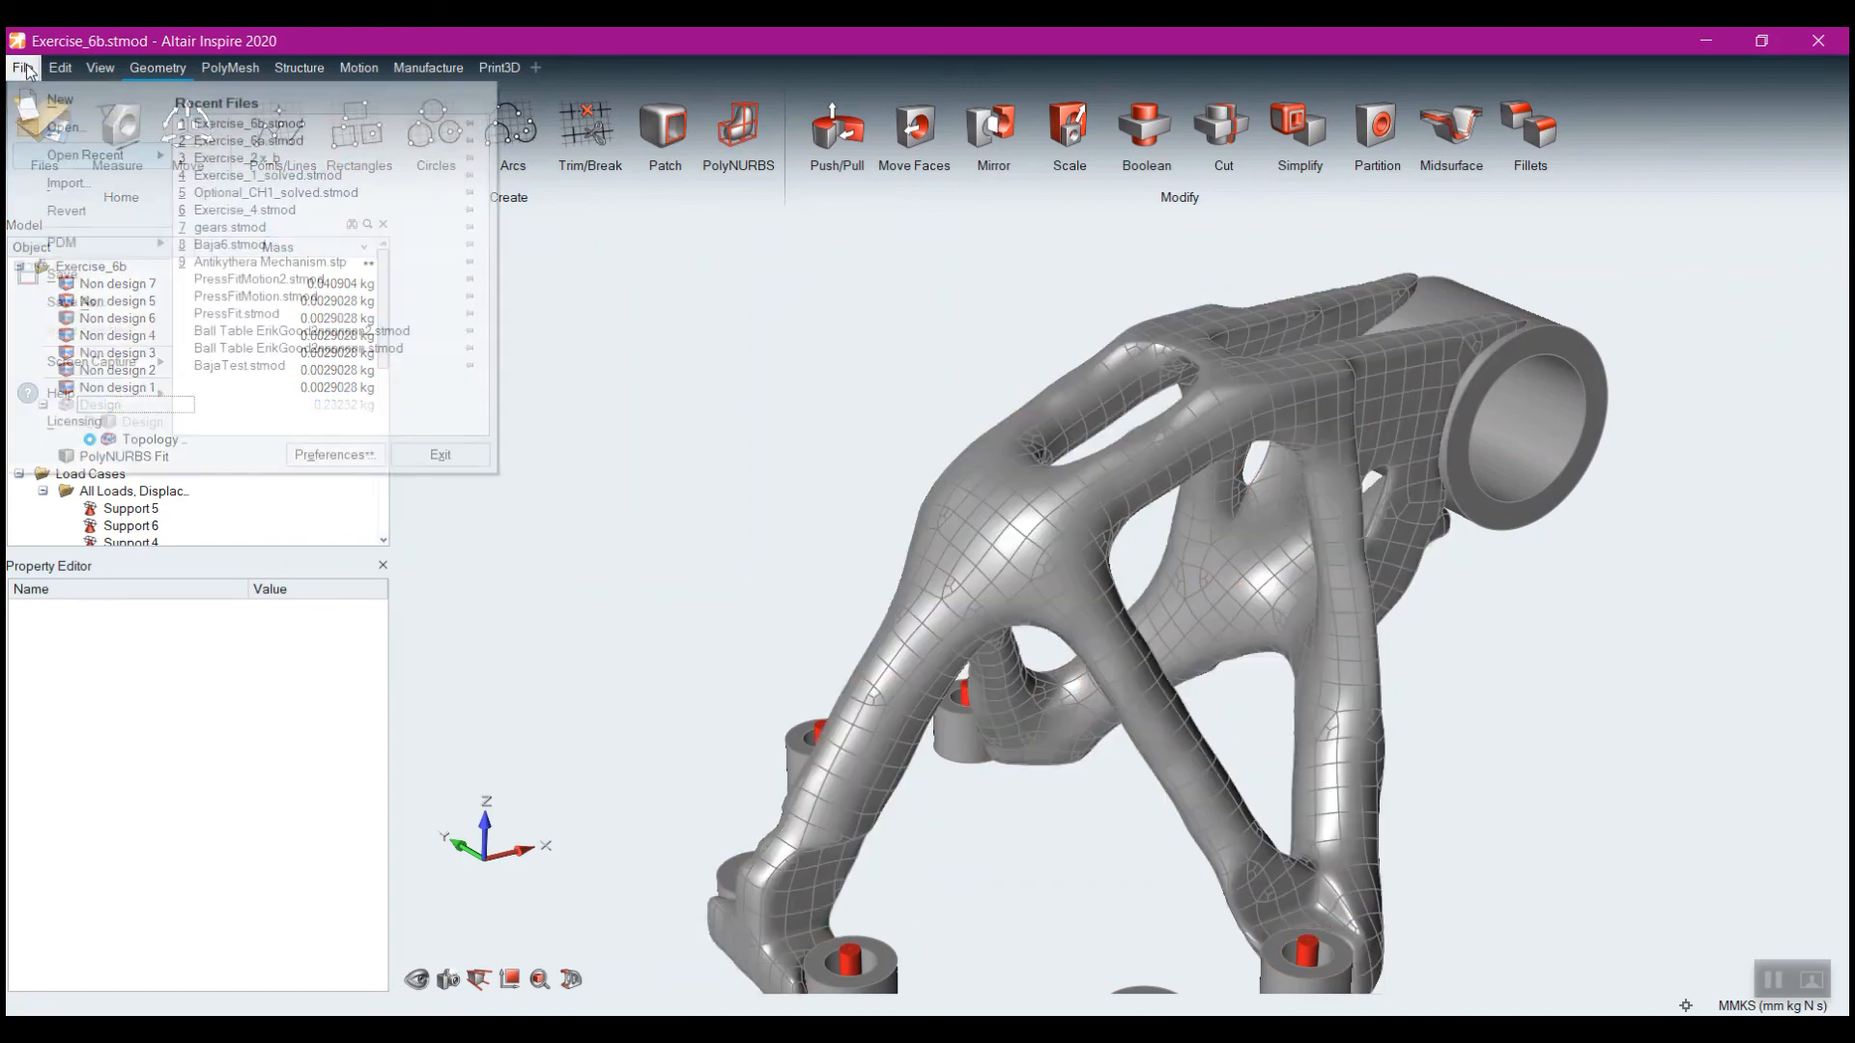
click(113, 300)
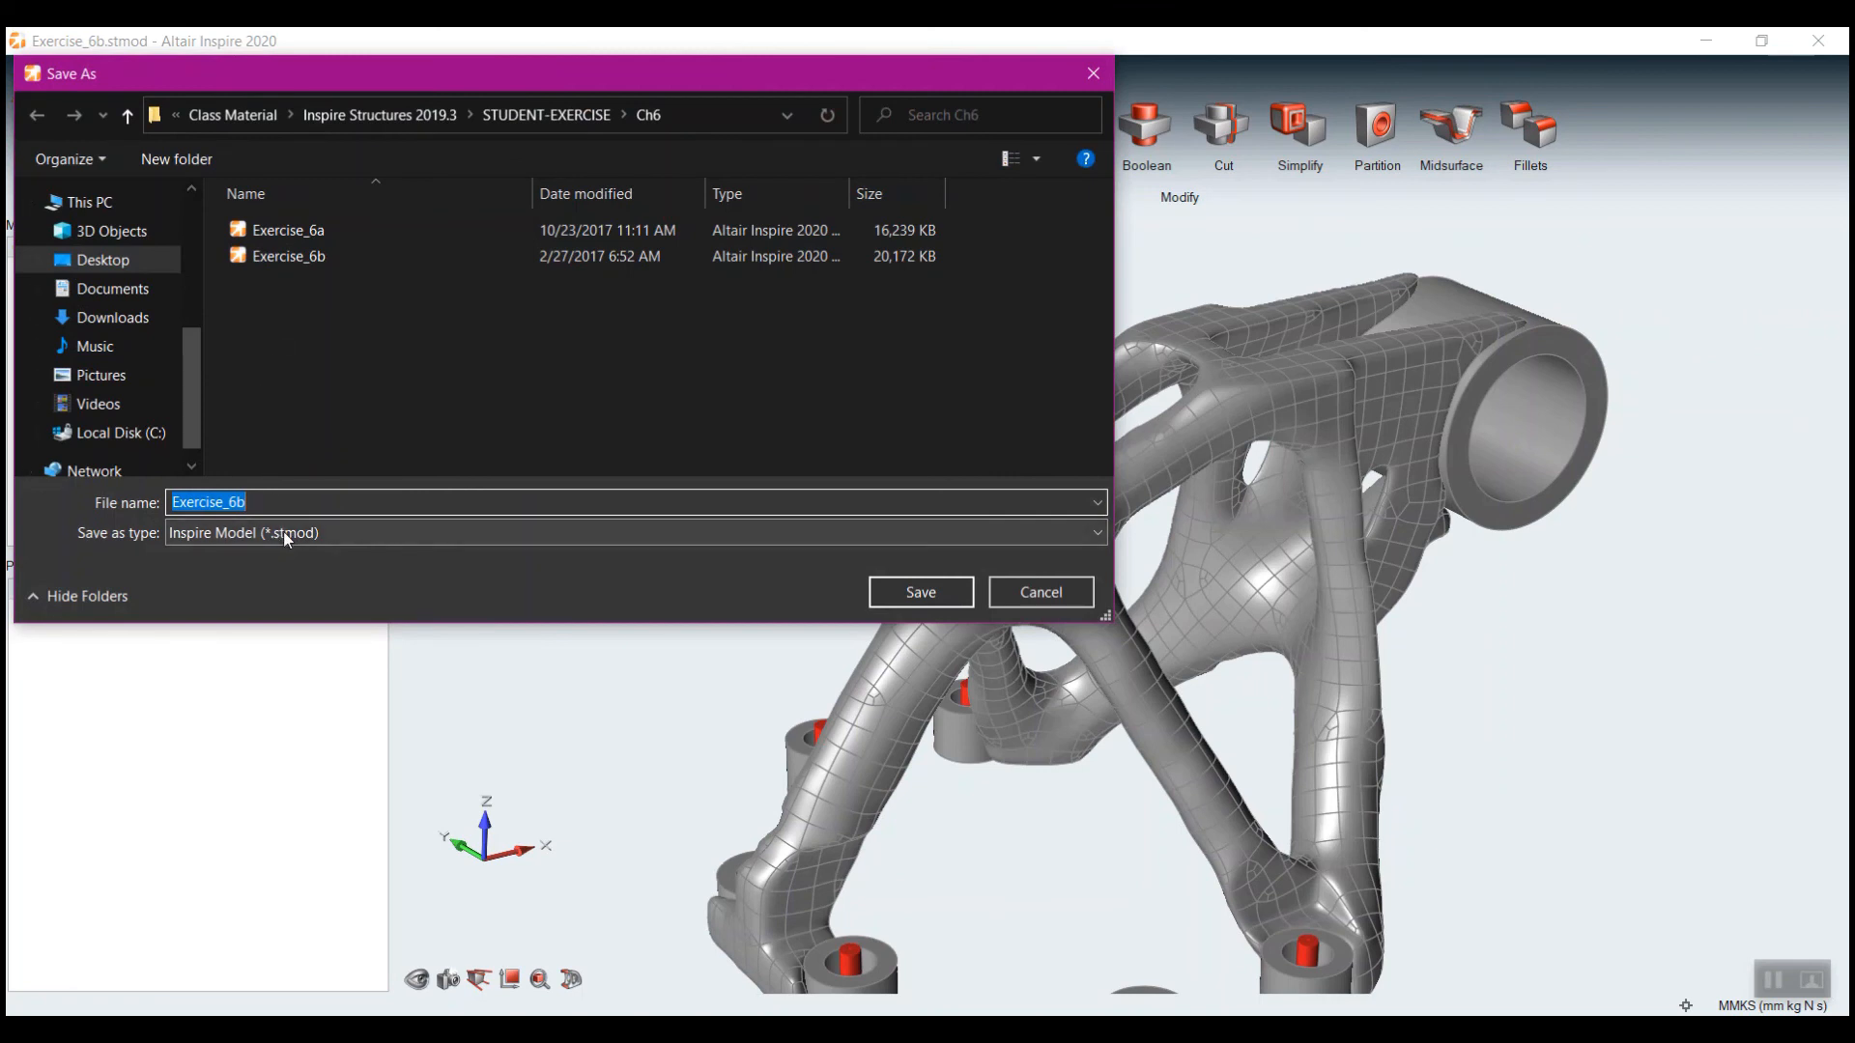
click(282, 531)
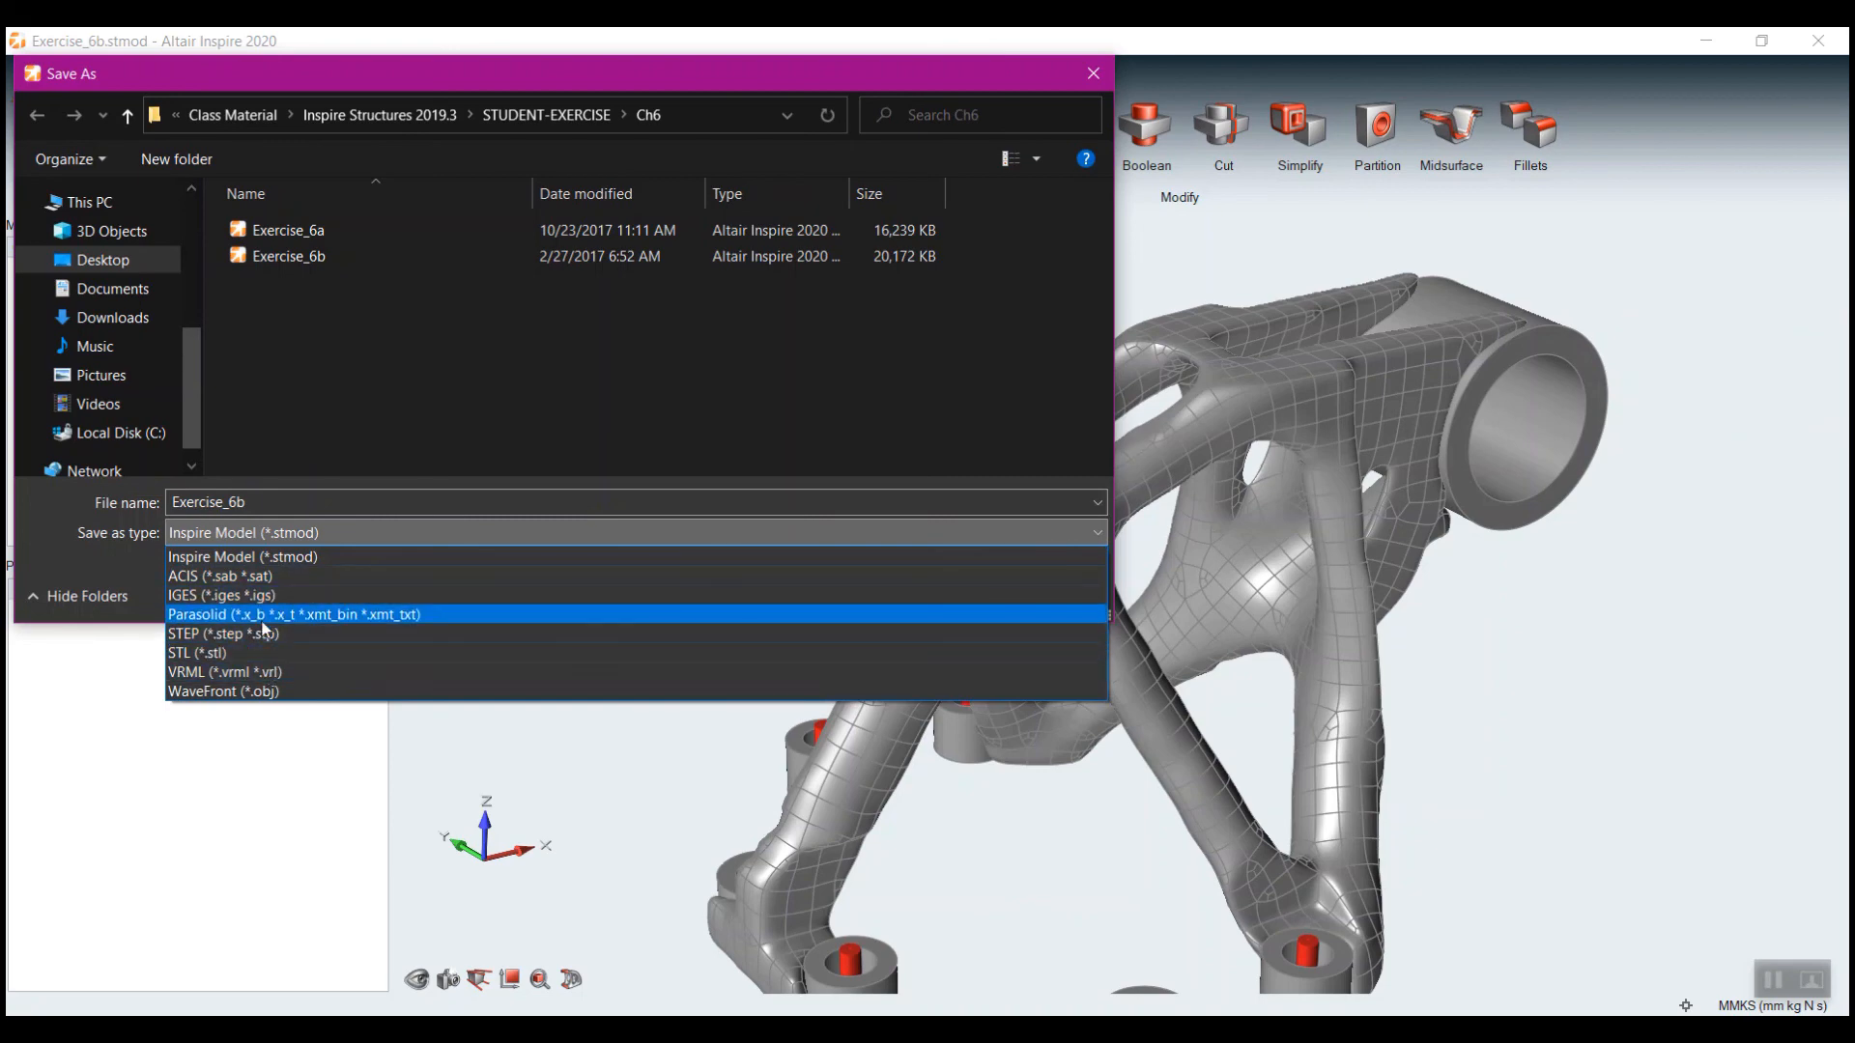
click(1091, 74)
click(1094, 74)
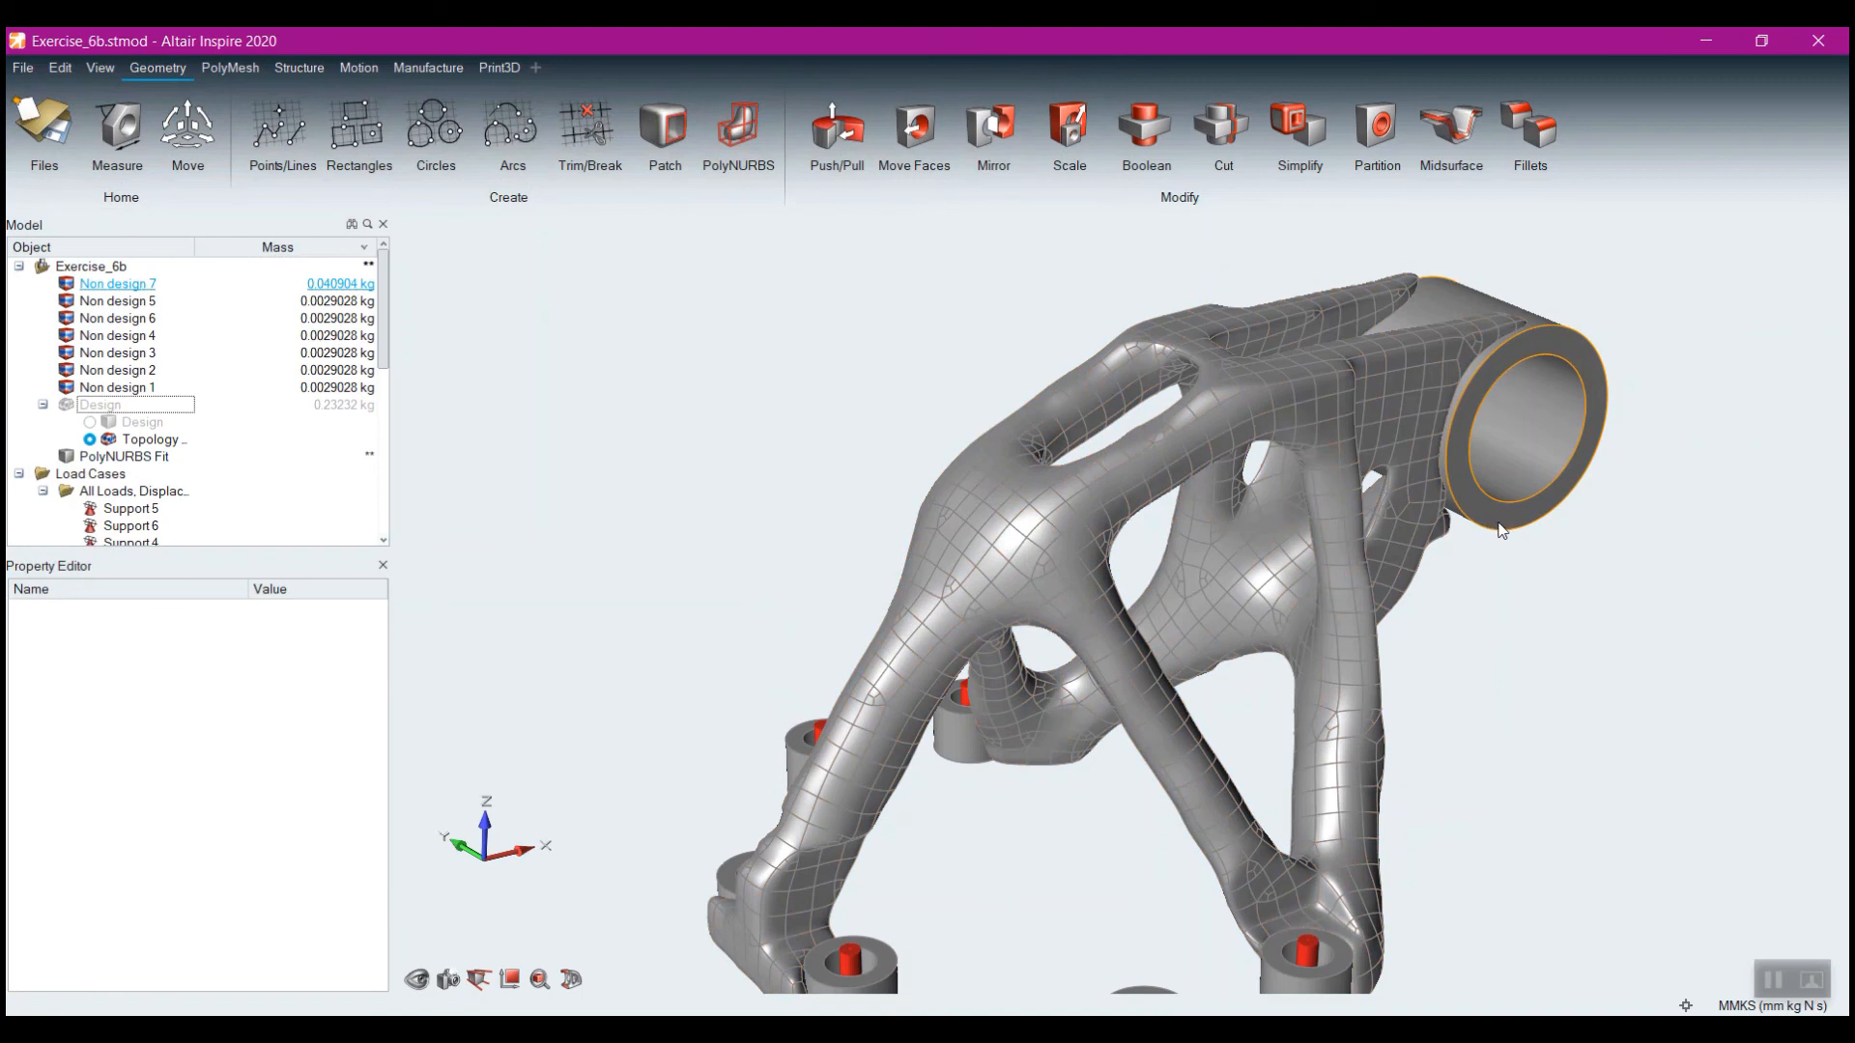
Select and examine the PolyNURBS Fit body, and switch the visibility back to the topology-optimized Design part
right_drag(1500, 529, 1442, 749)
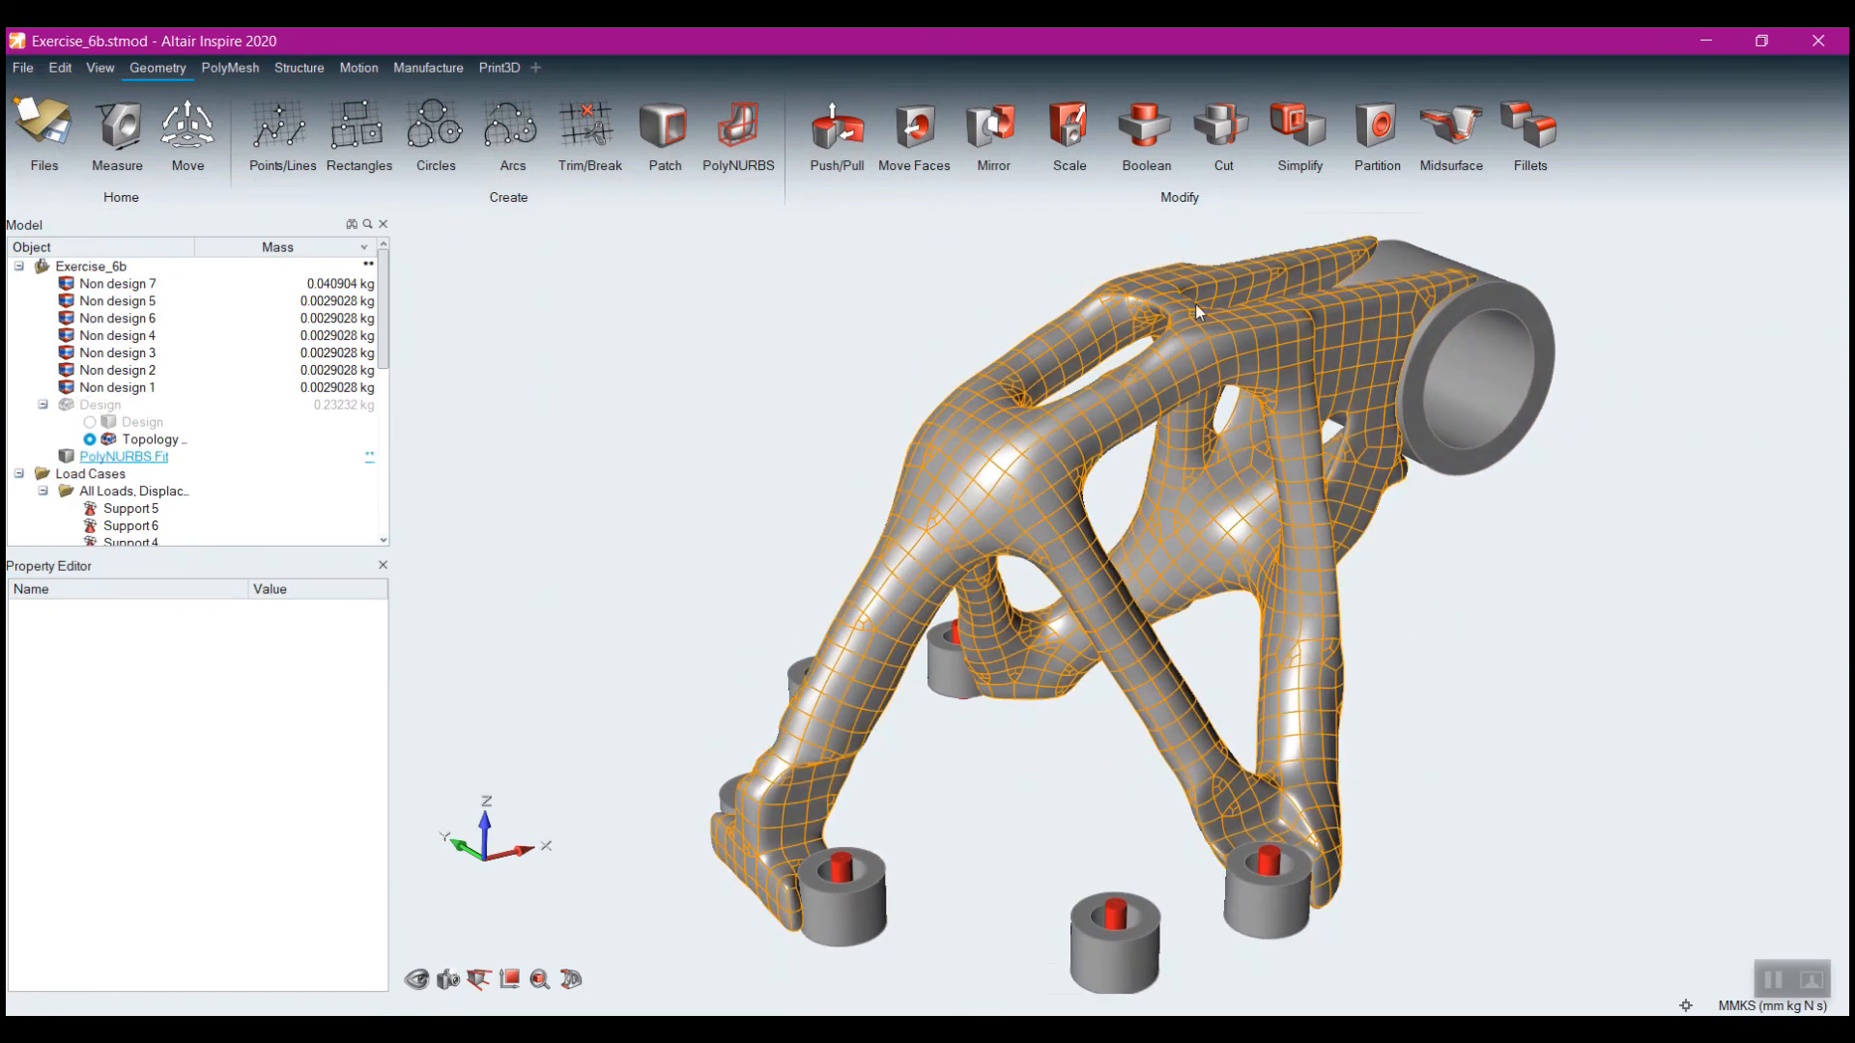
click(1056, 453)
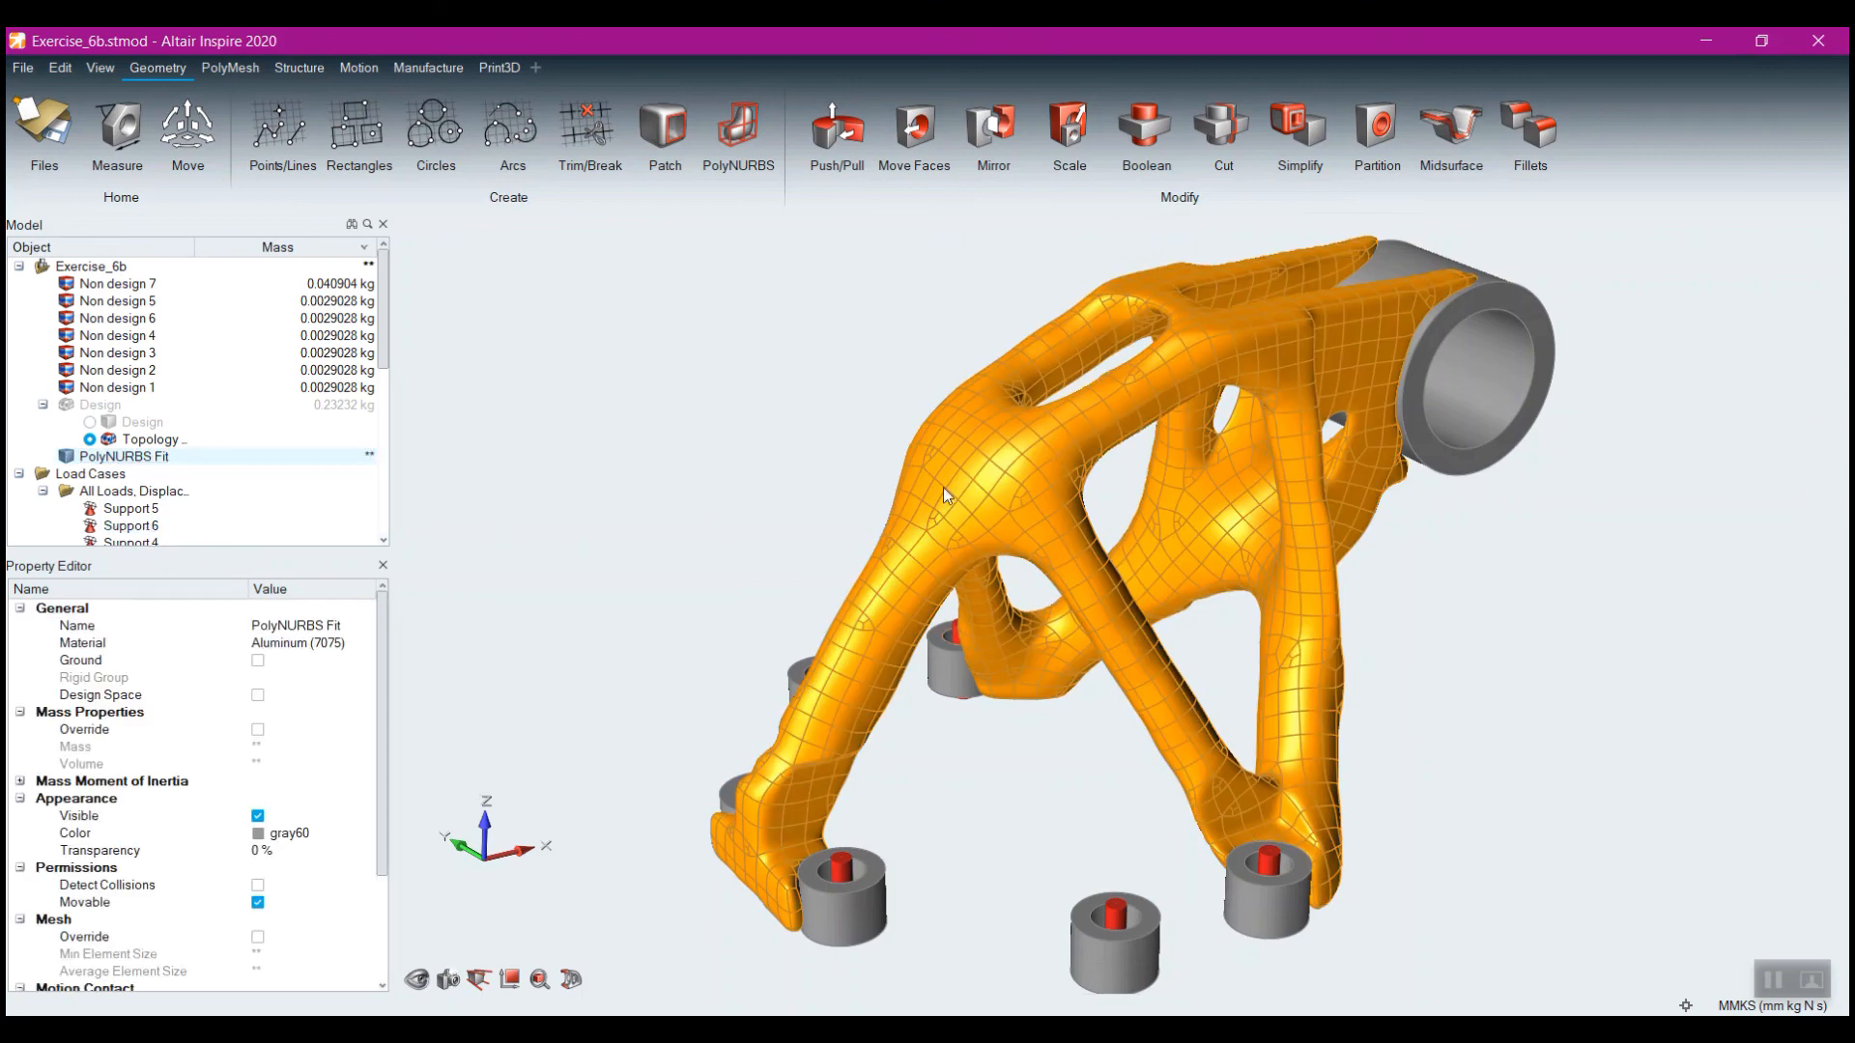
mouse_move(1431, 732)
right_down()
mouse_move(1275, 641)
mouse_move(1291, 697)
mouse_move(1403, 745)
right_up()
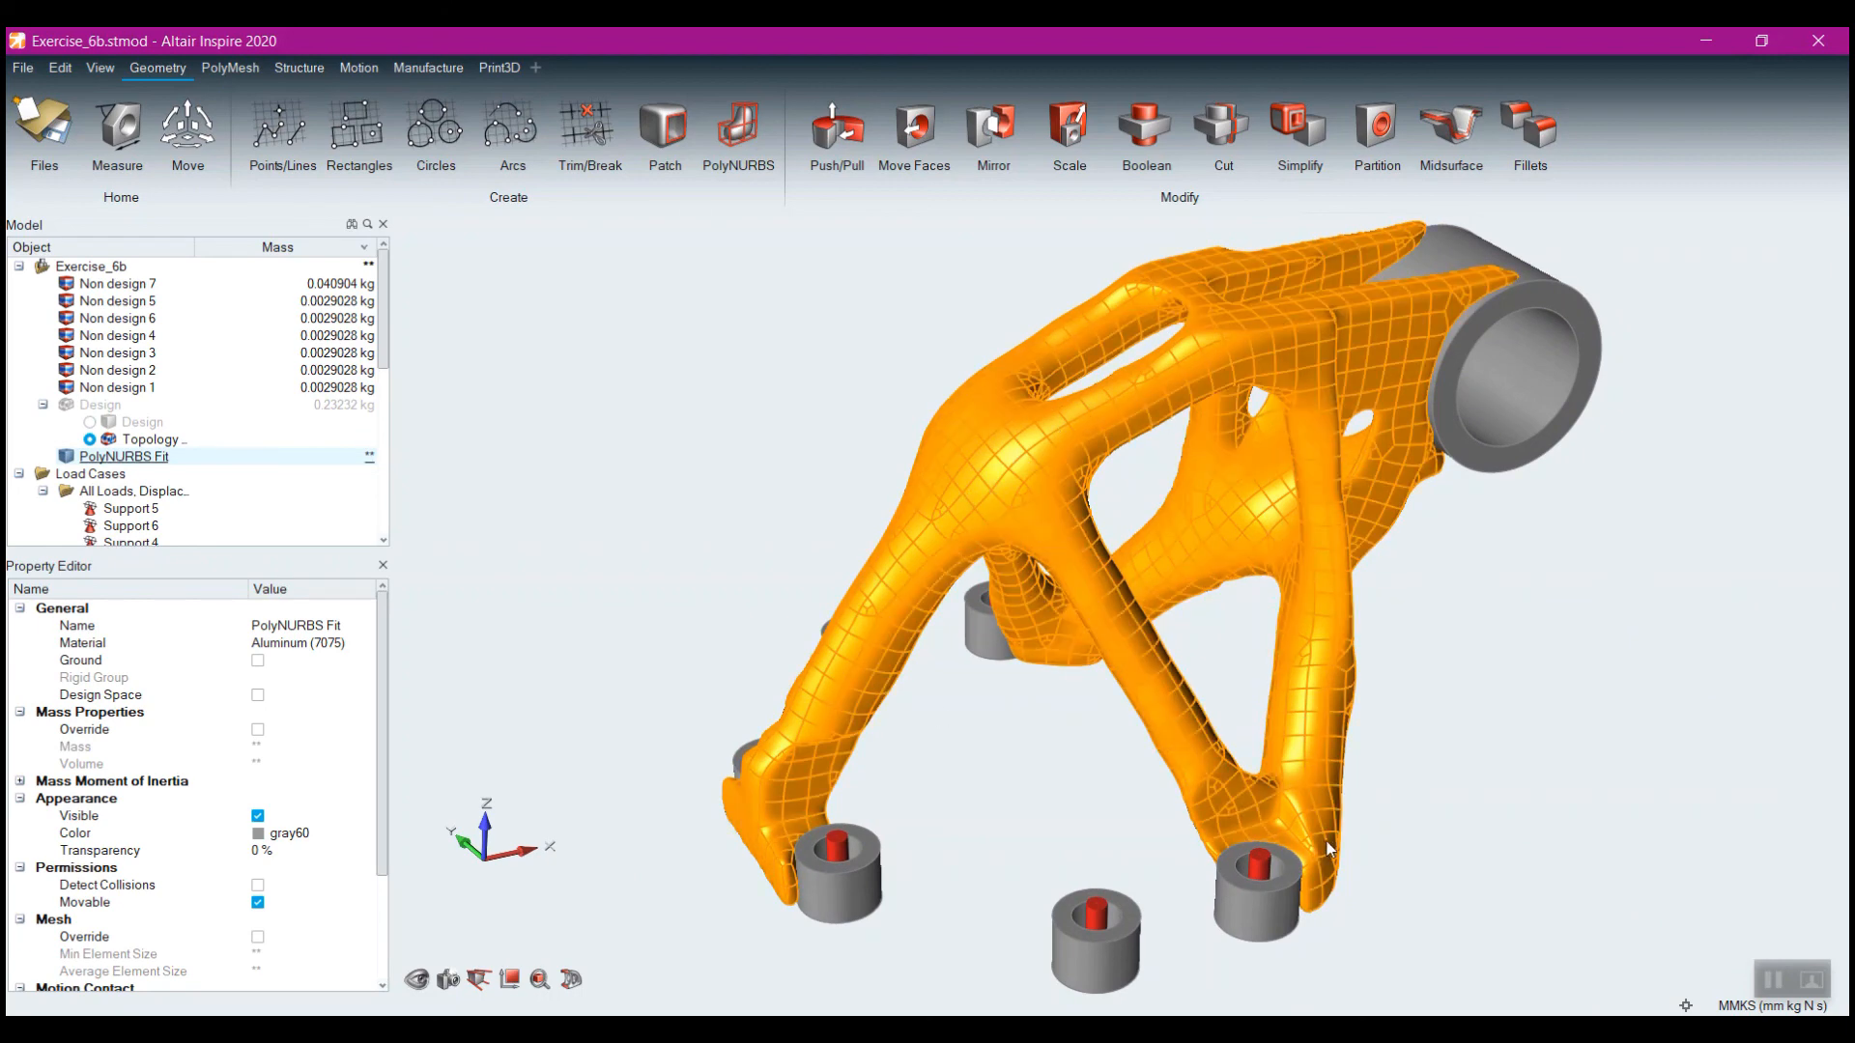
right_drag(1455, 859, 1458, 810)
right_click(1458, 809)
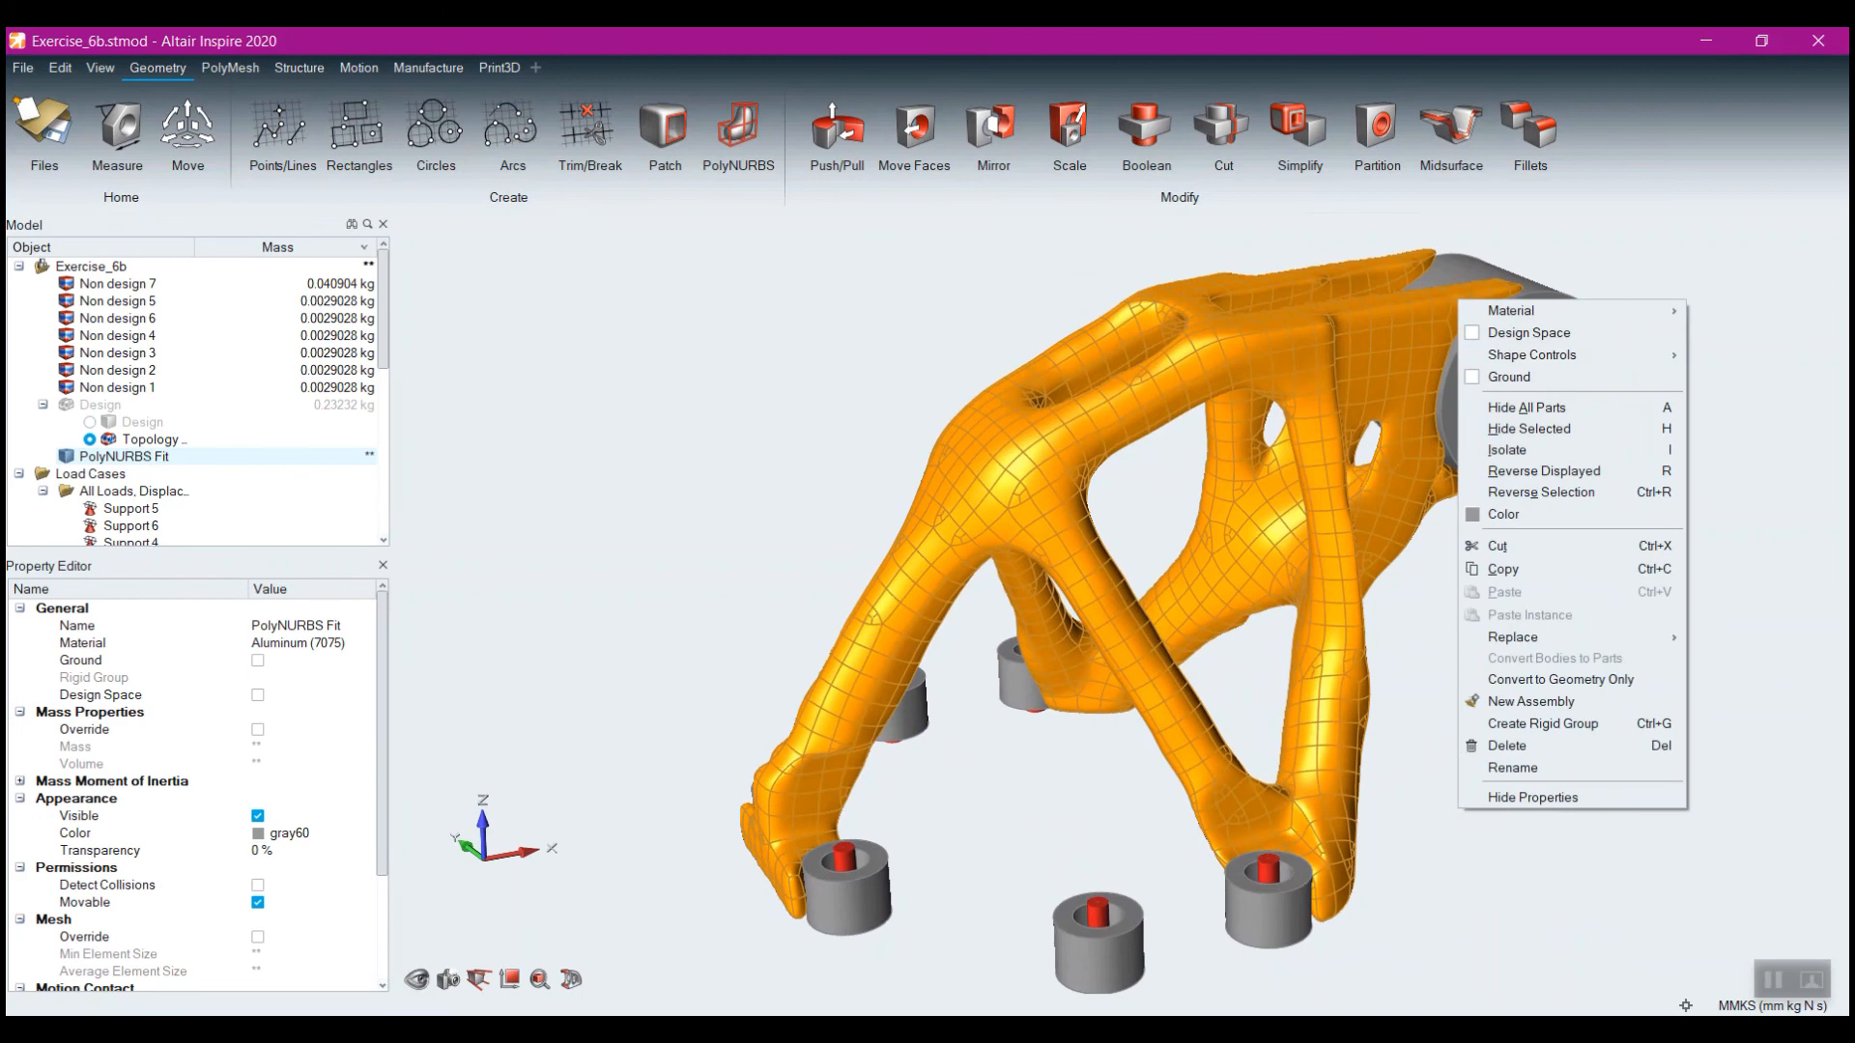
click(67, 456)
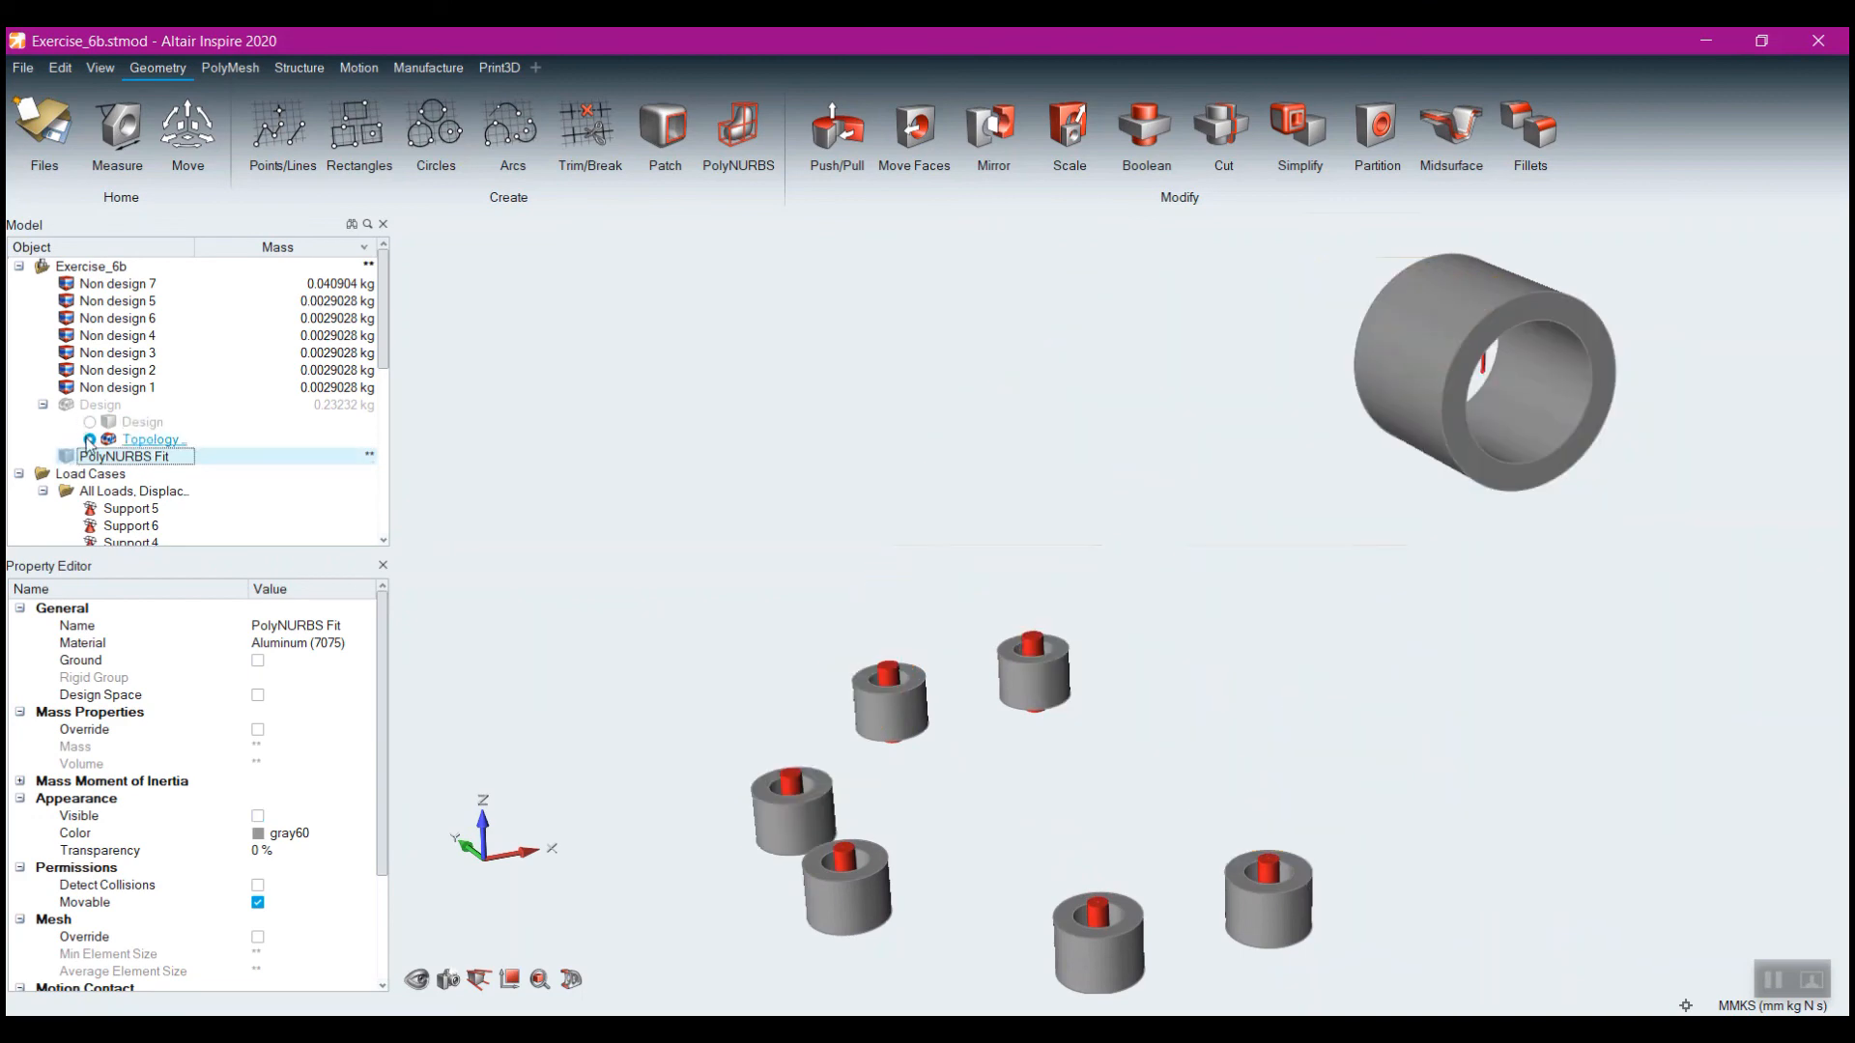
click(66, 405)
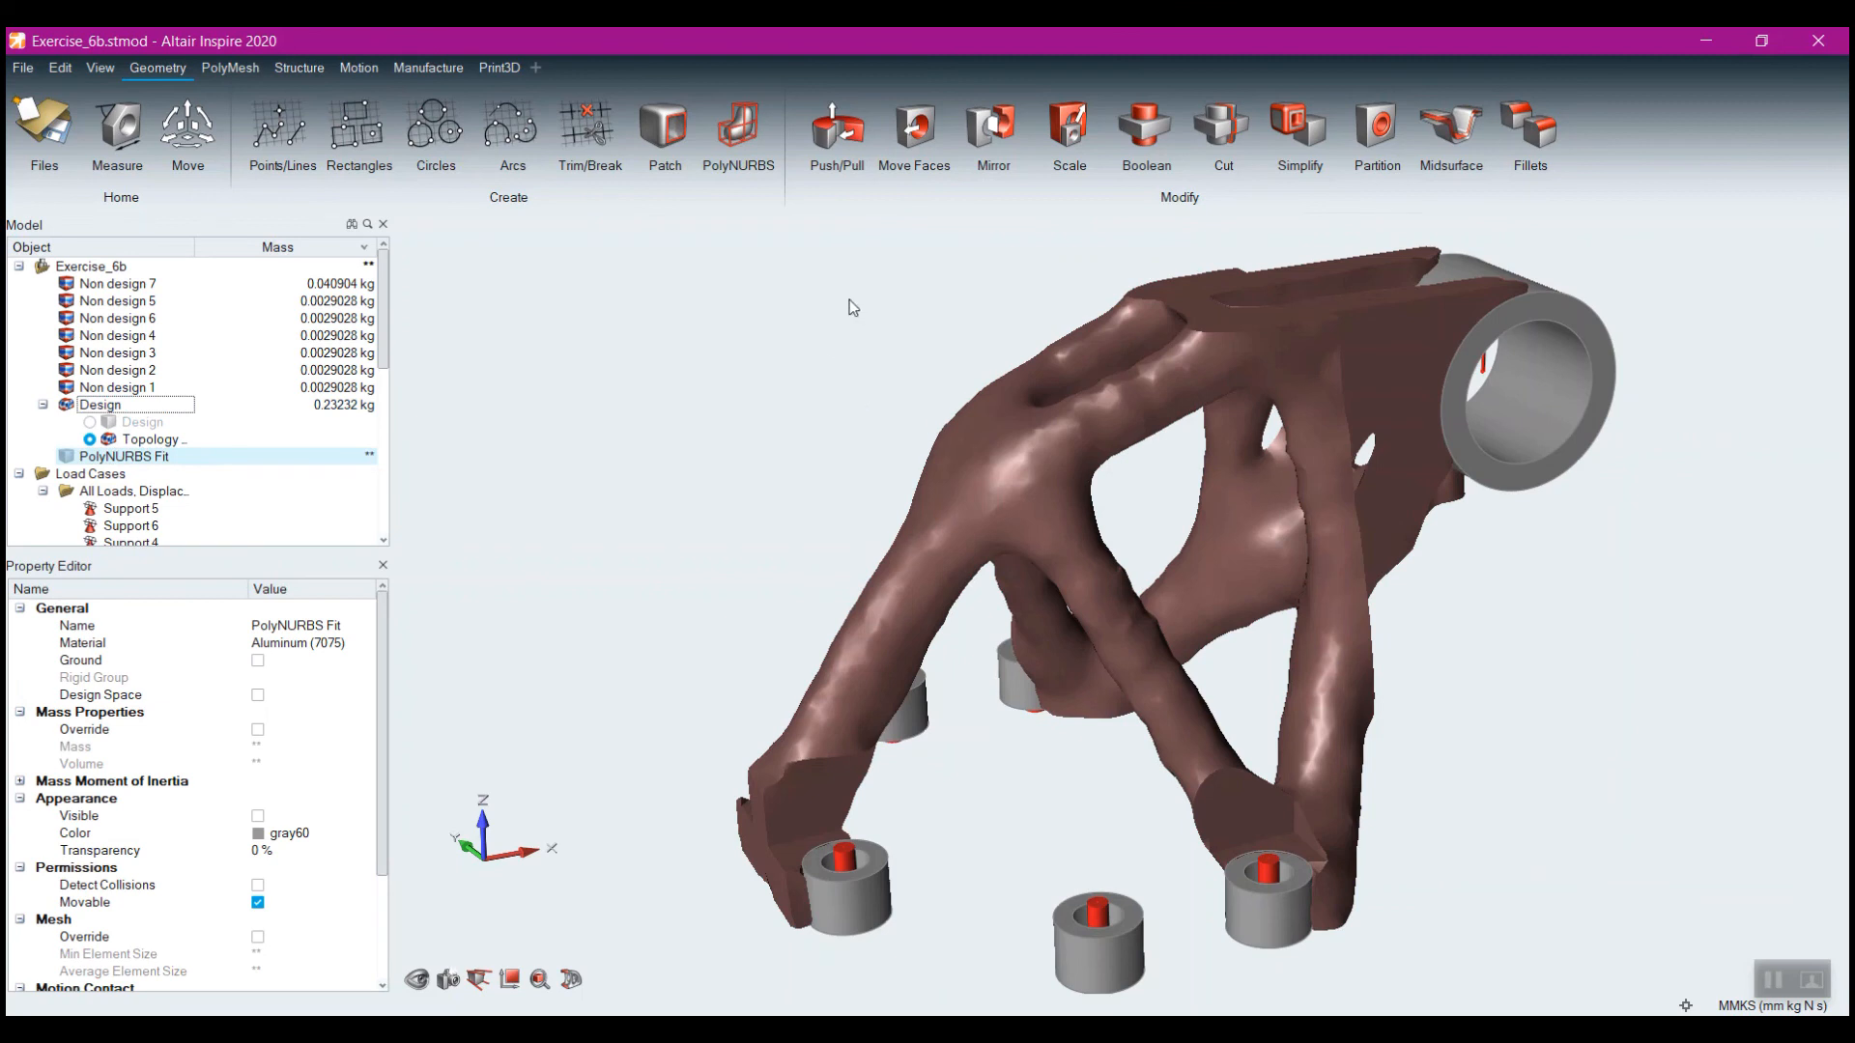
Wrap the front diagonal strut of the optimized shape with a PolyNURBS block between its upper and lower ends
click(731, 145)
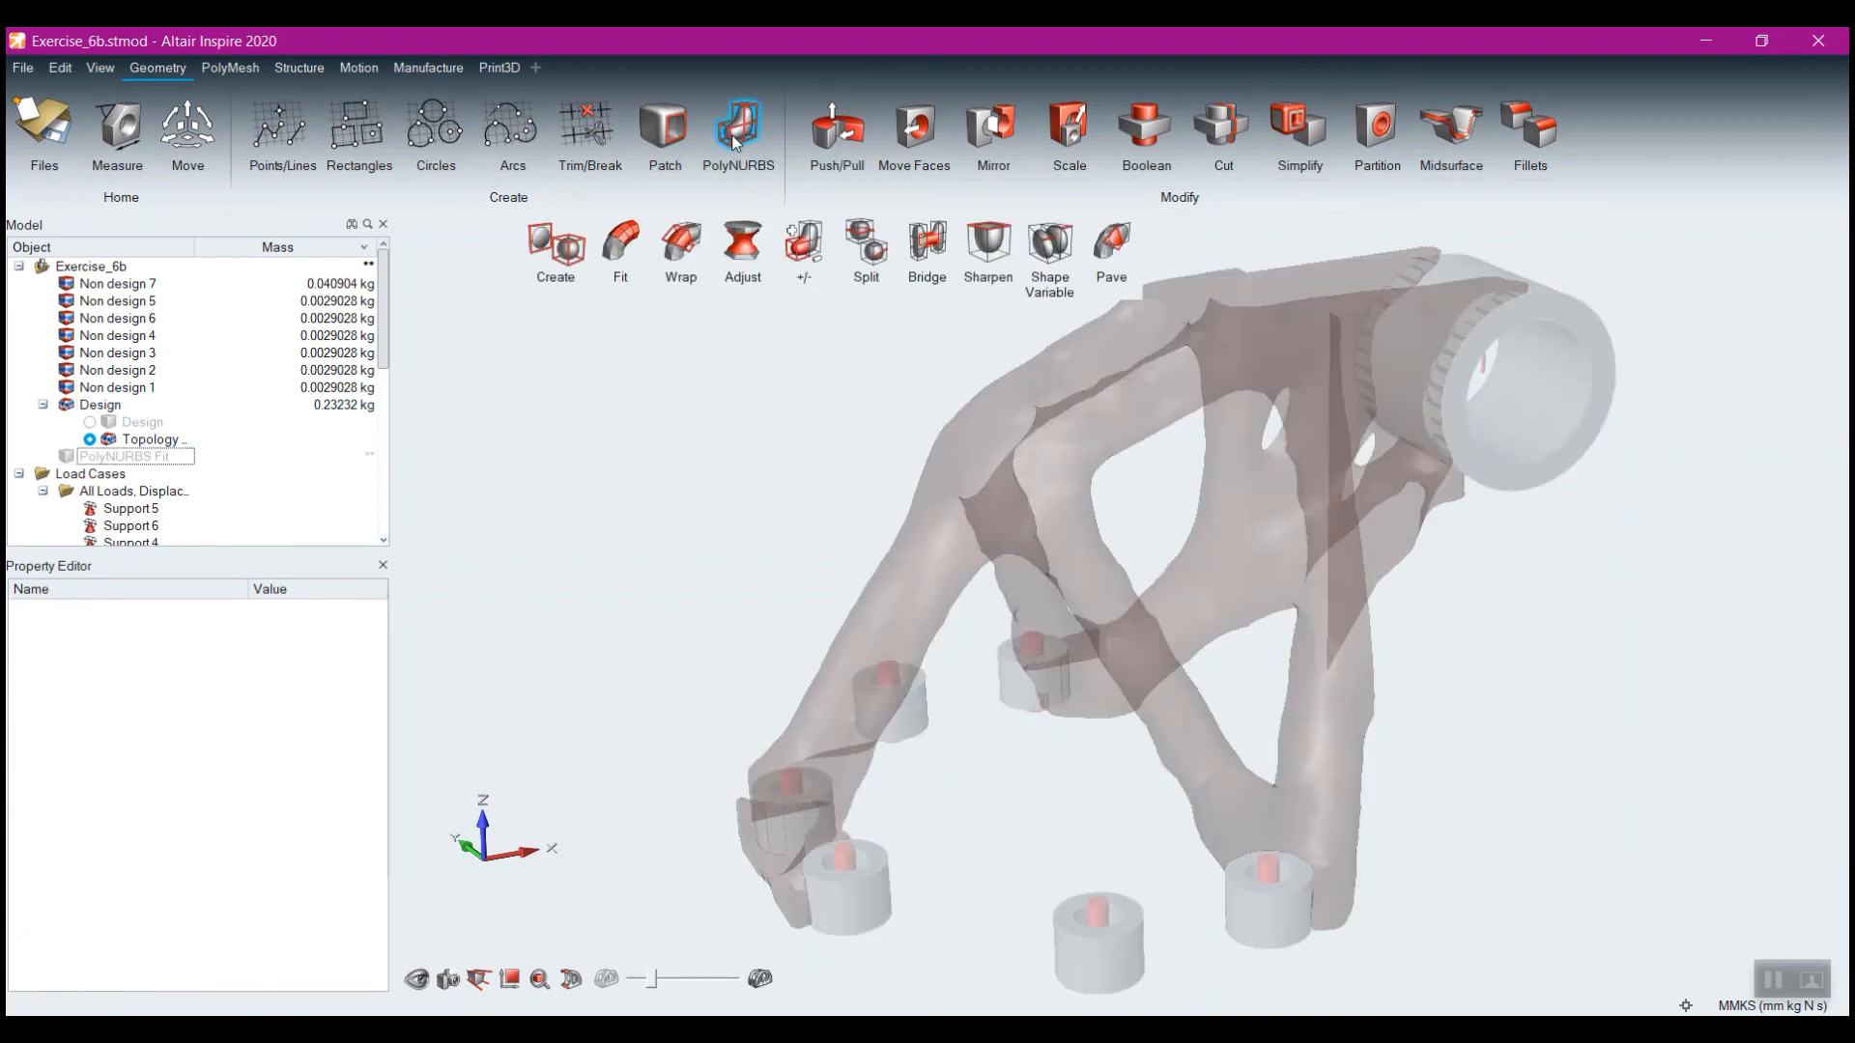
click(677, 250)
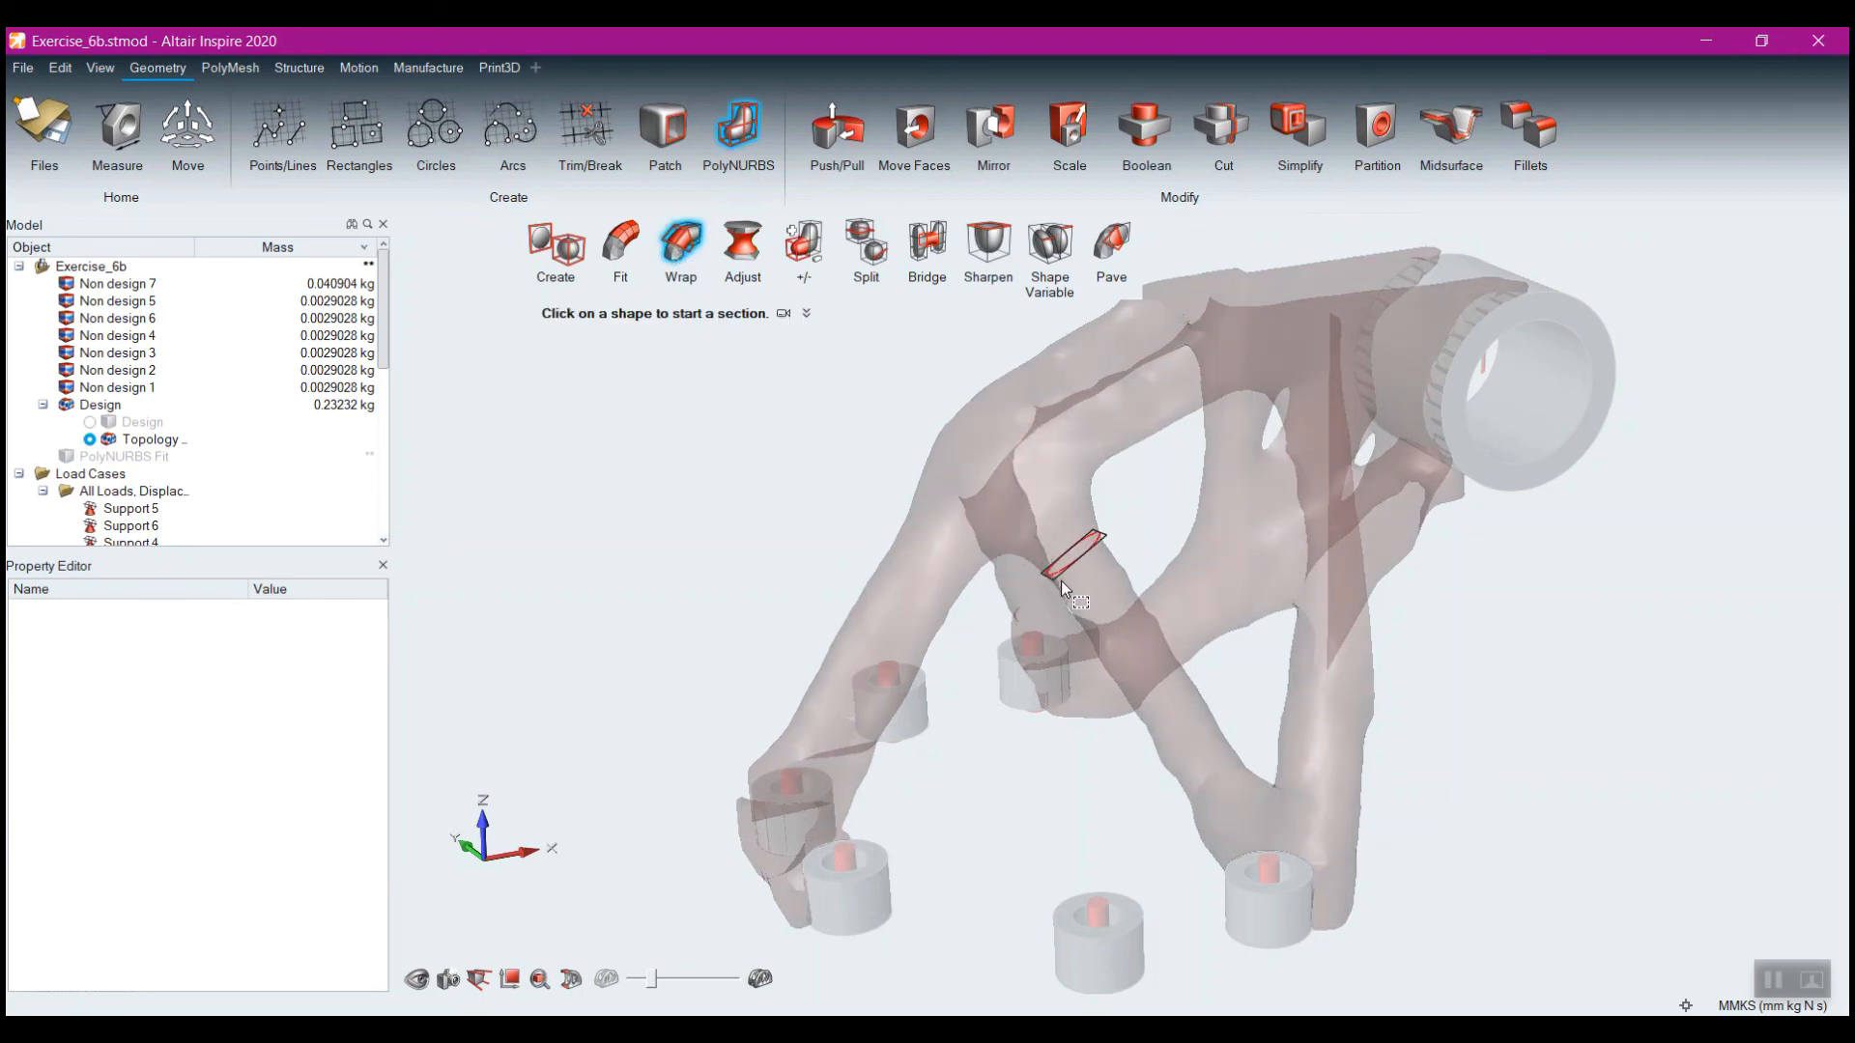
middle_drag(1001, 767, 1097, 799)
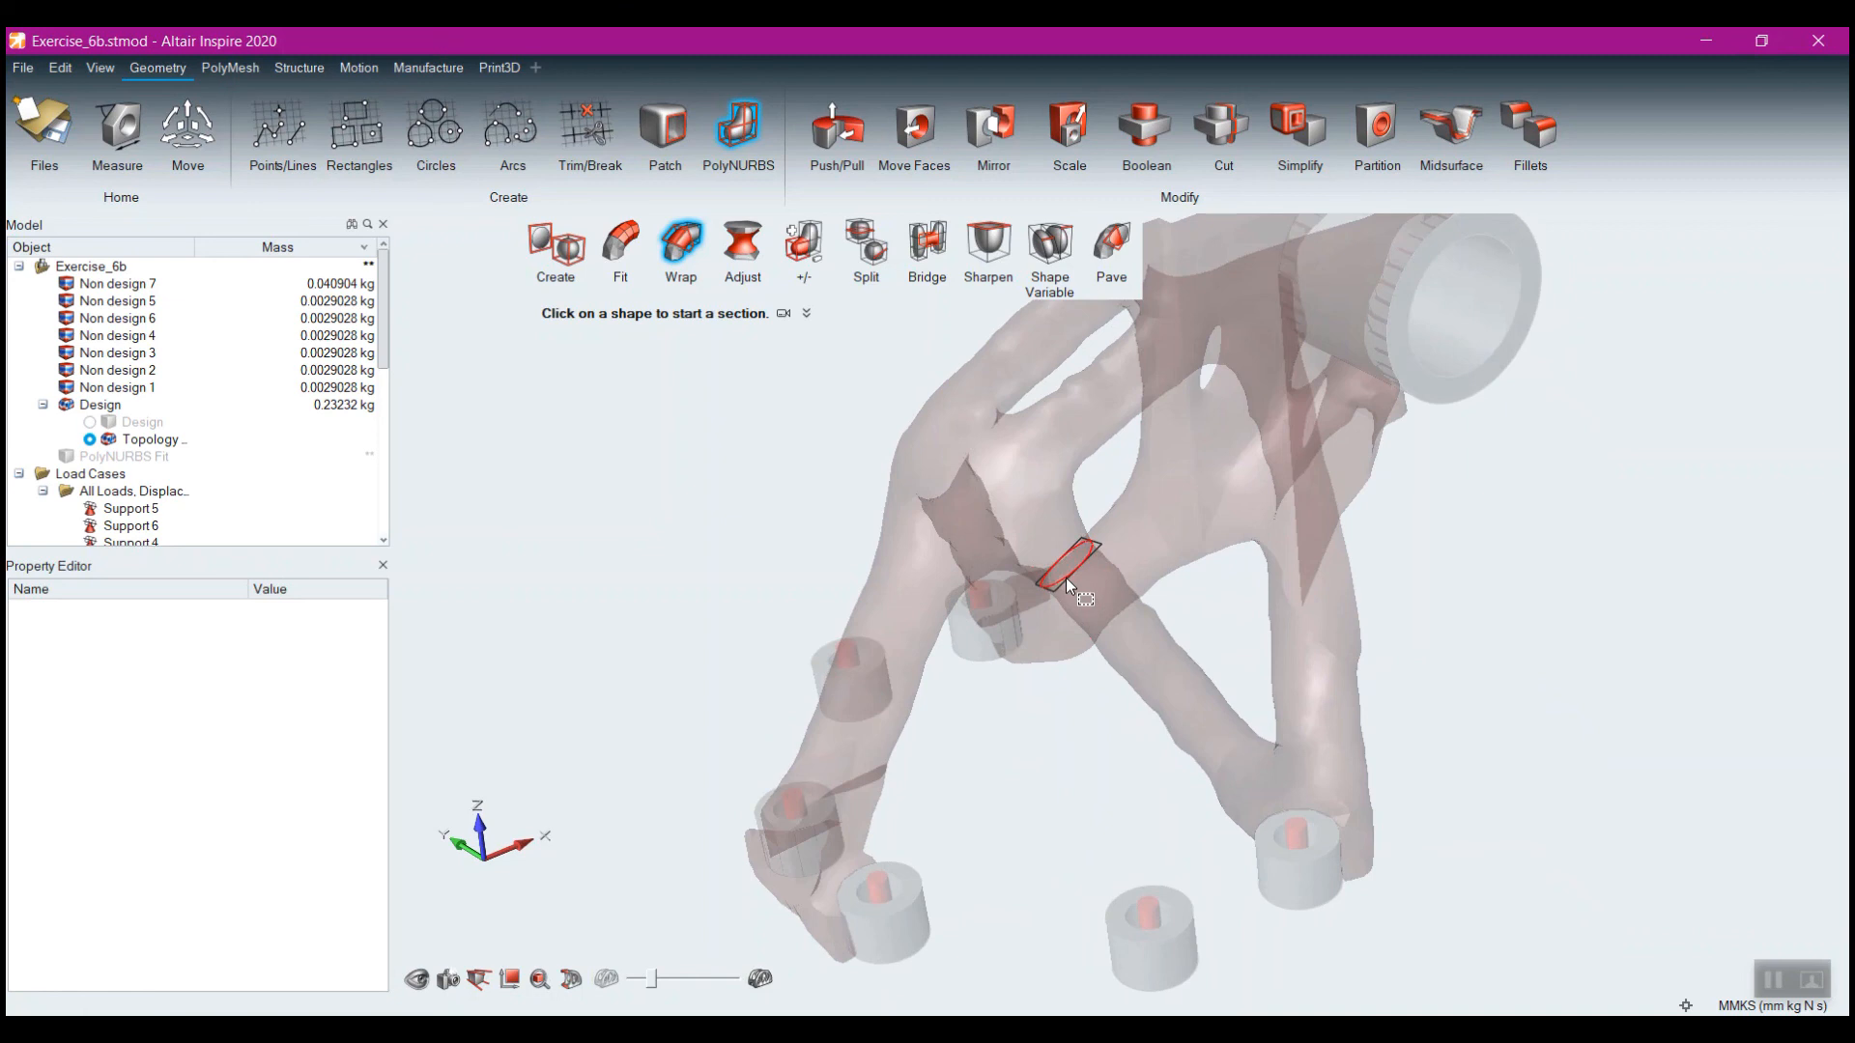
click(1064, 578)
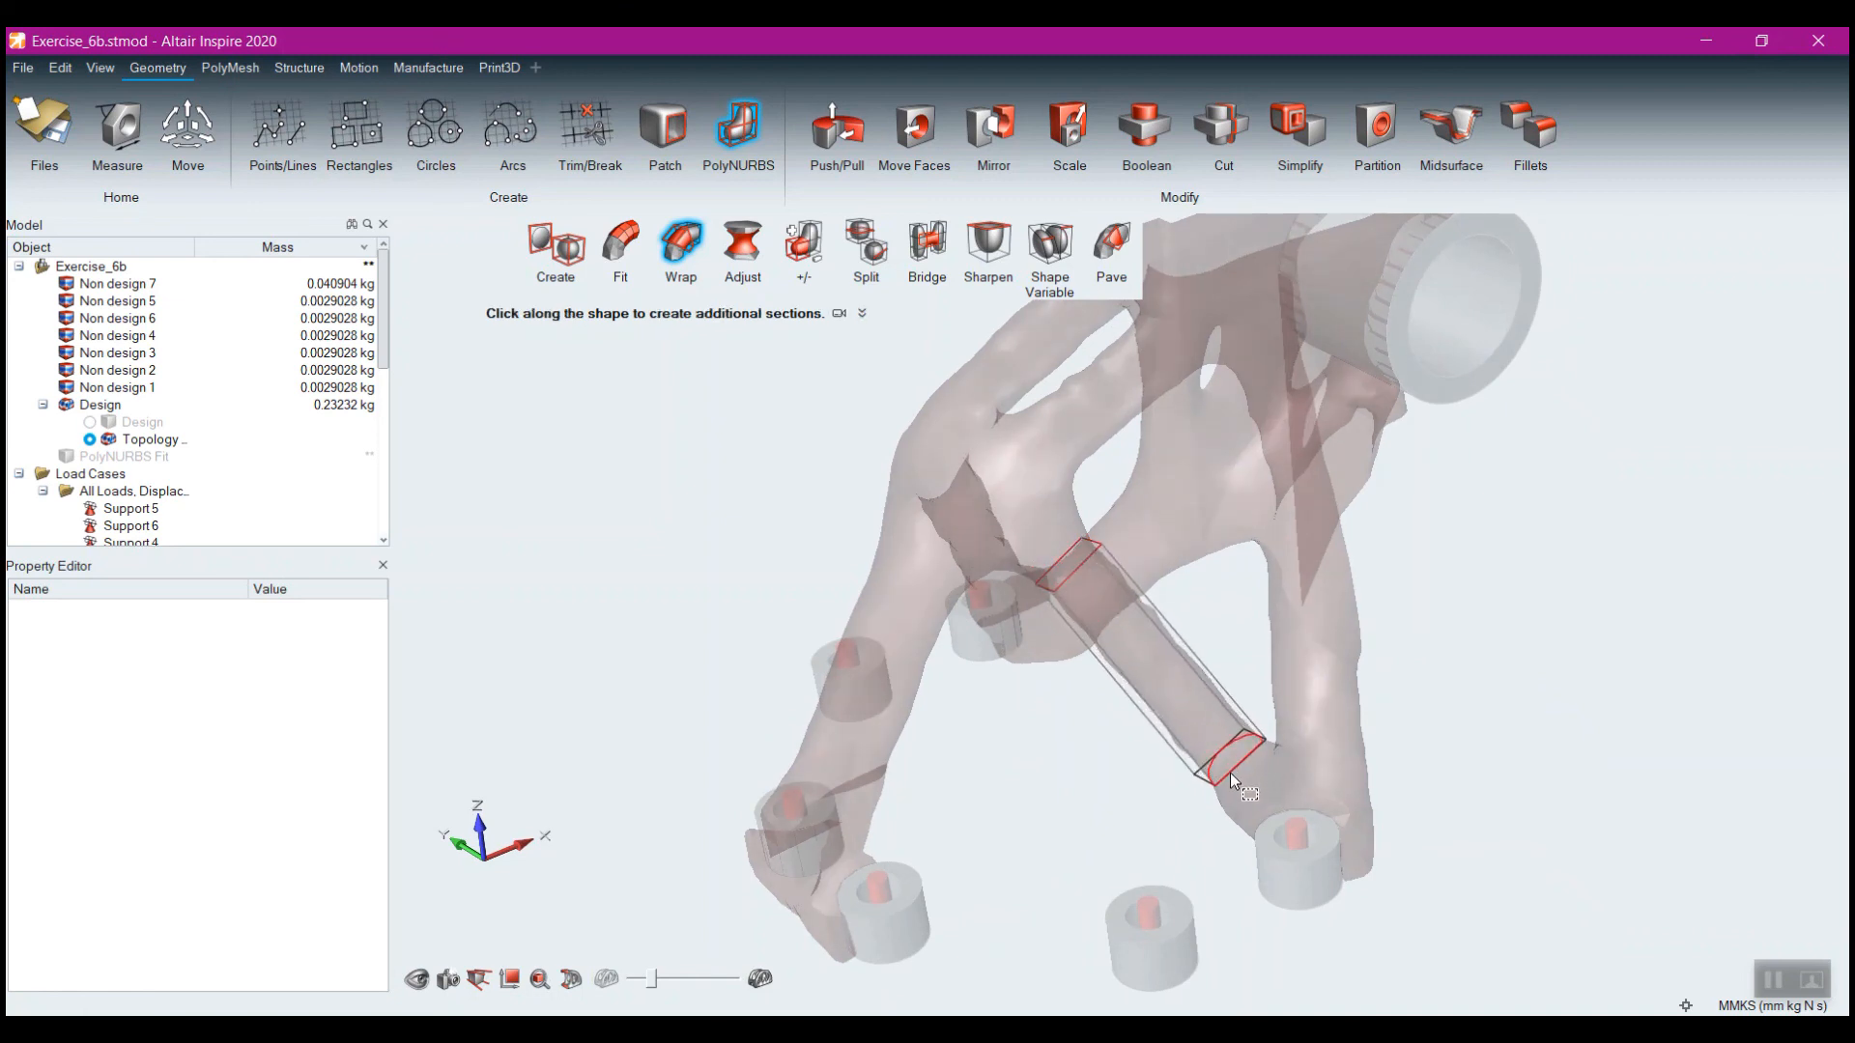
click(1231, 773)
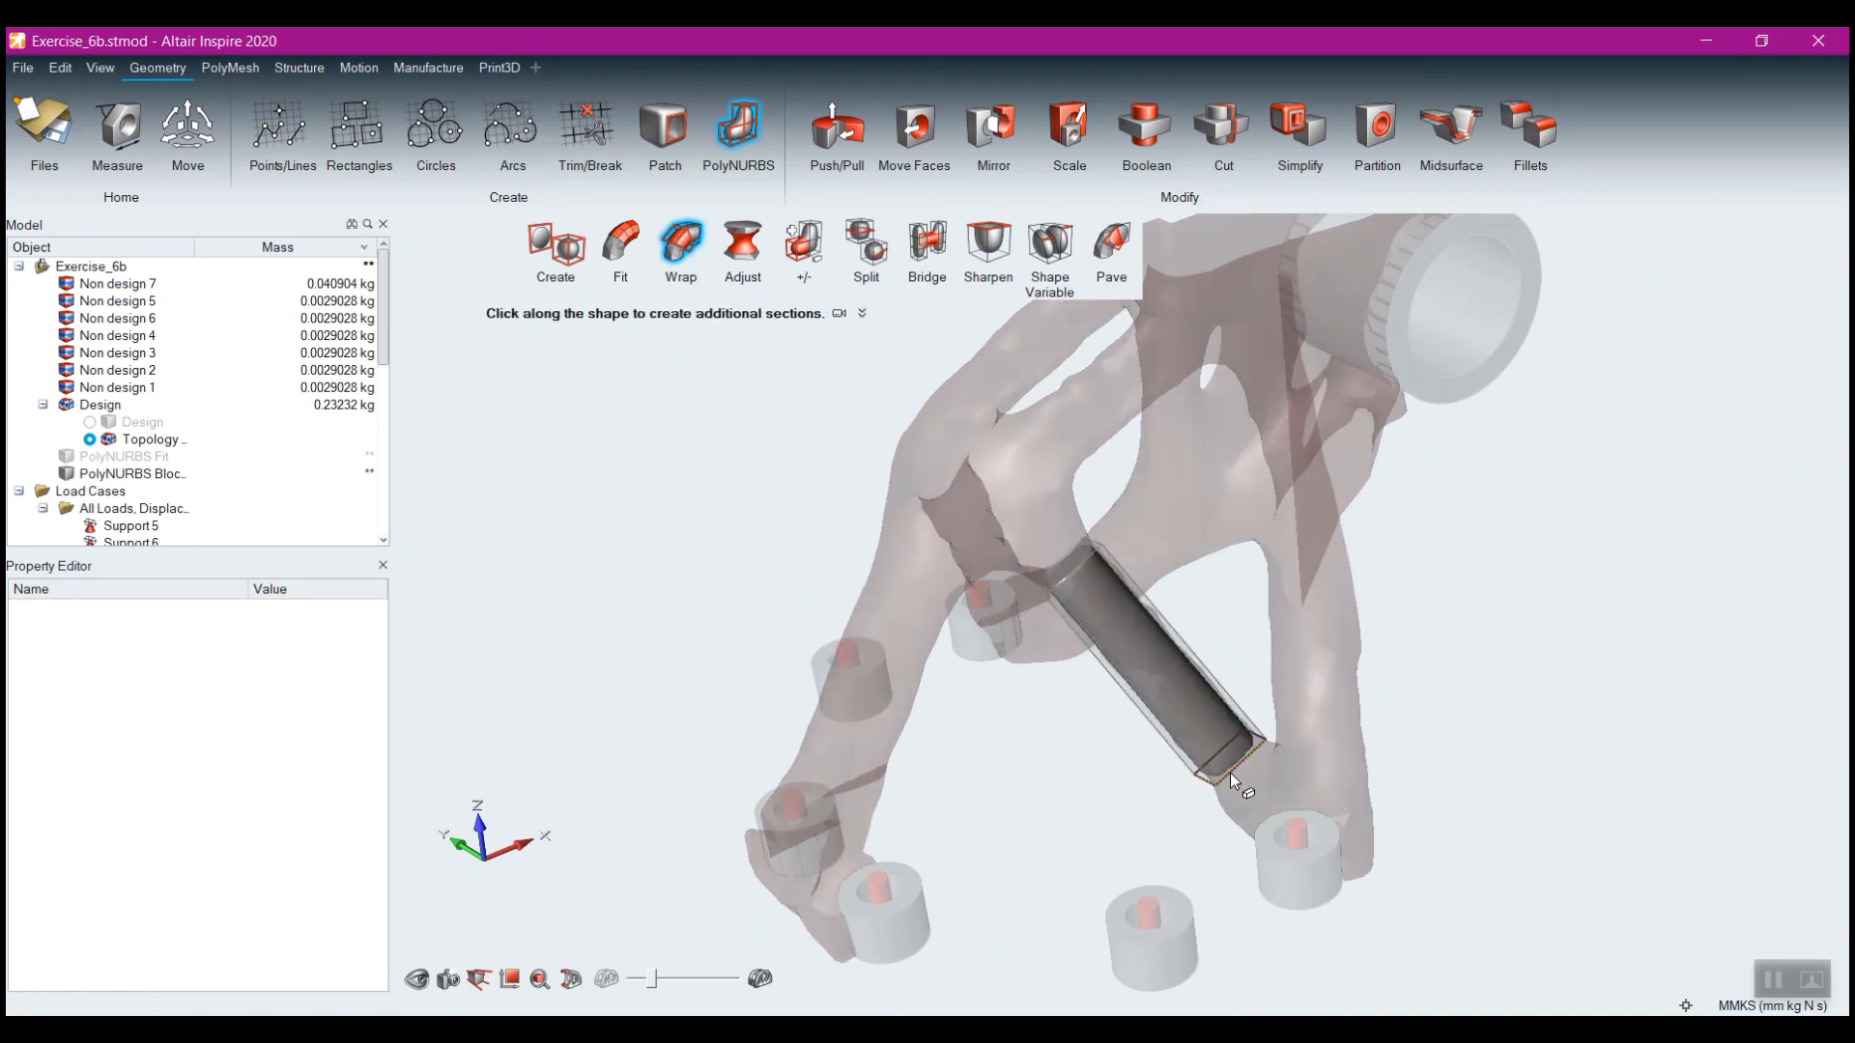
right_click(1147, 768)
Wrap the junction above the diagonal strut with a second, separate PolyNURBS block and leave the Wrap tool
click(1034, 545)
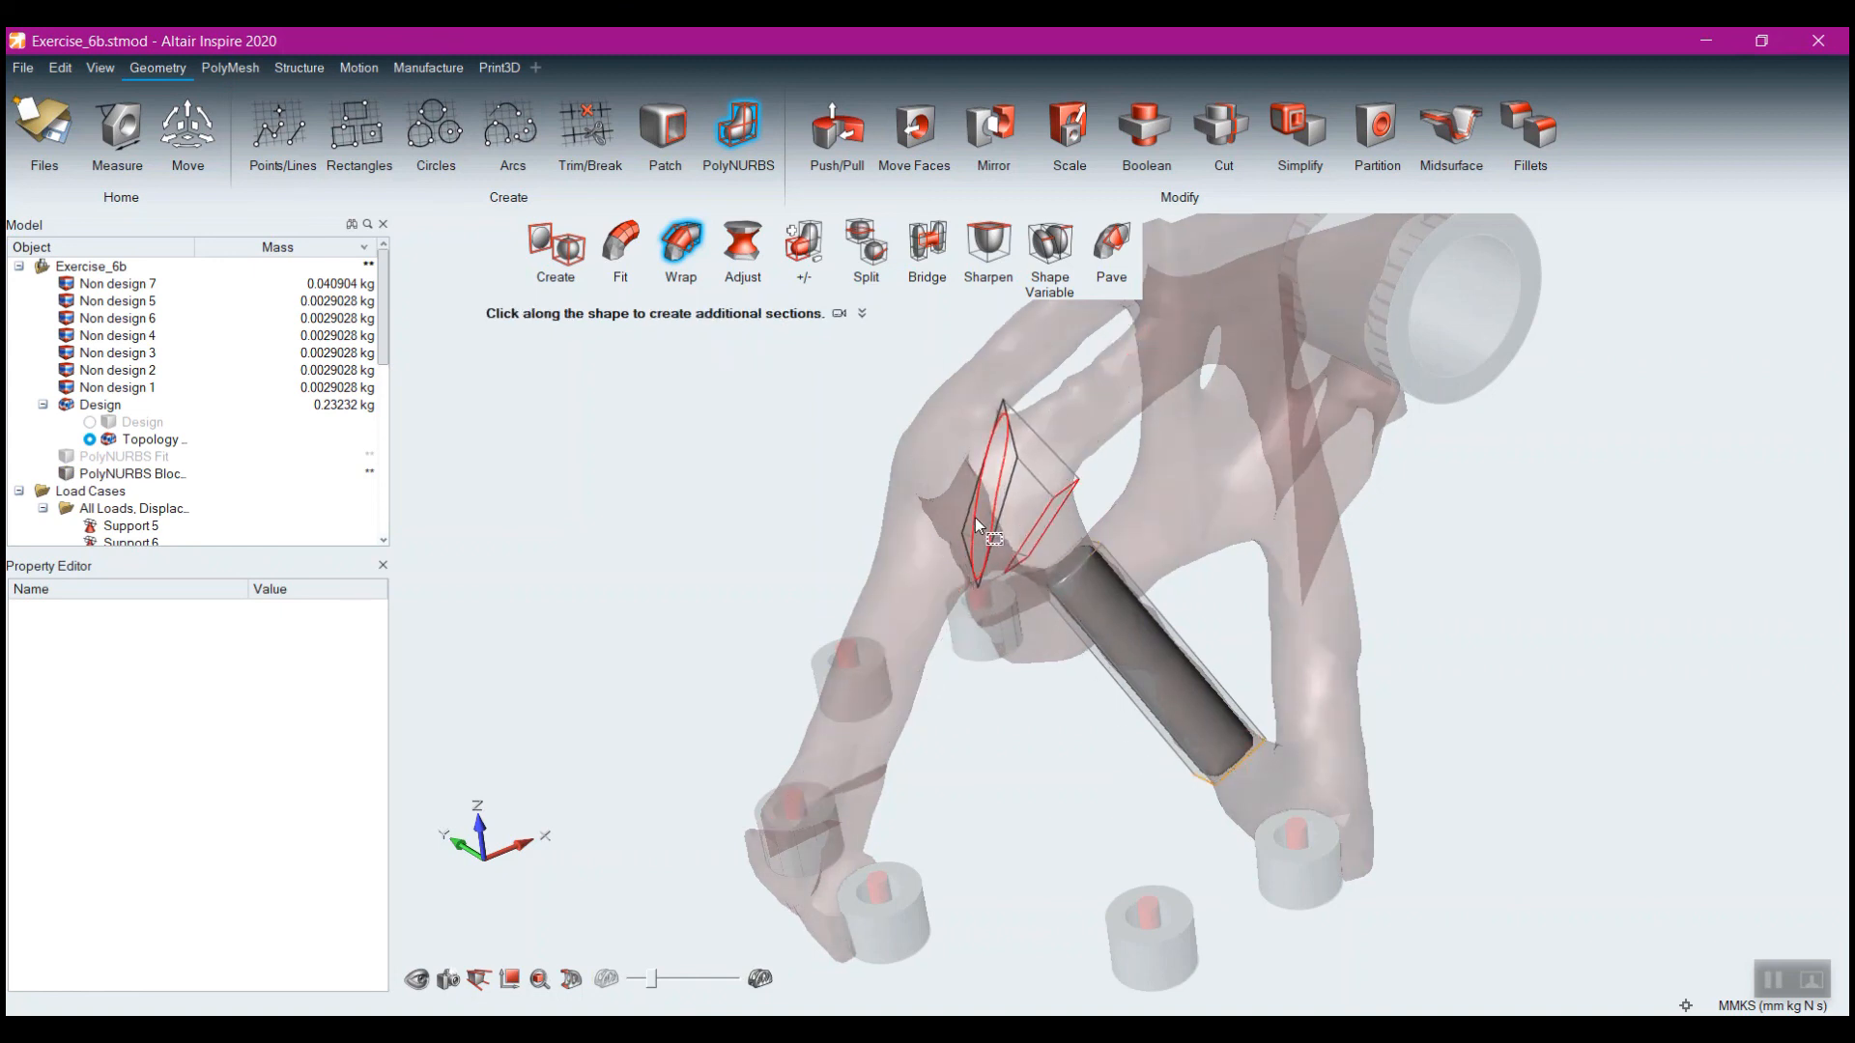
click(976, 517)
right_click(1039, 665)
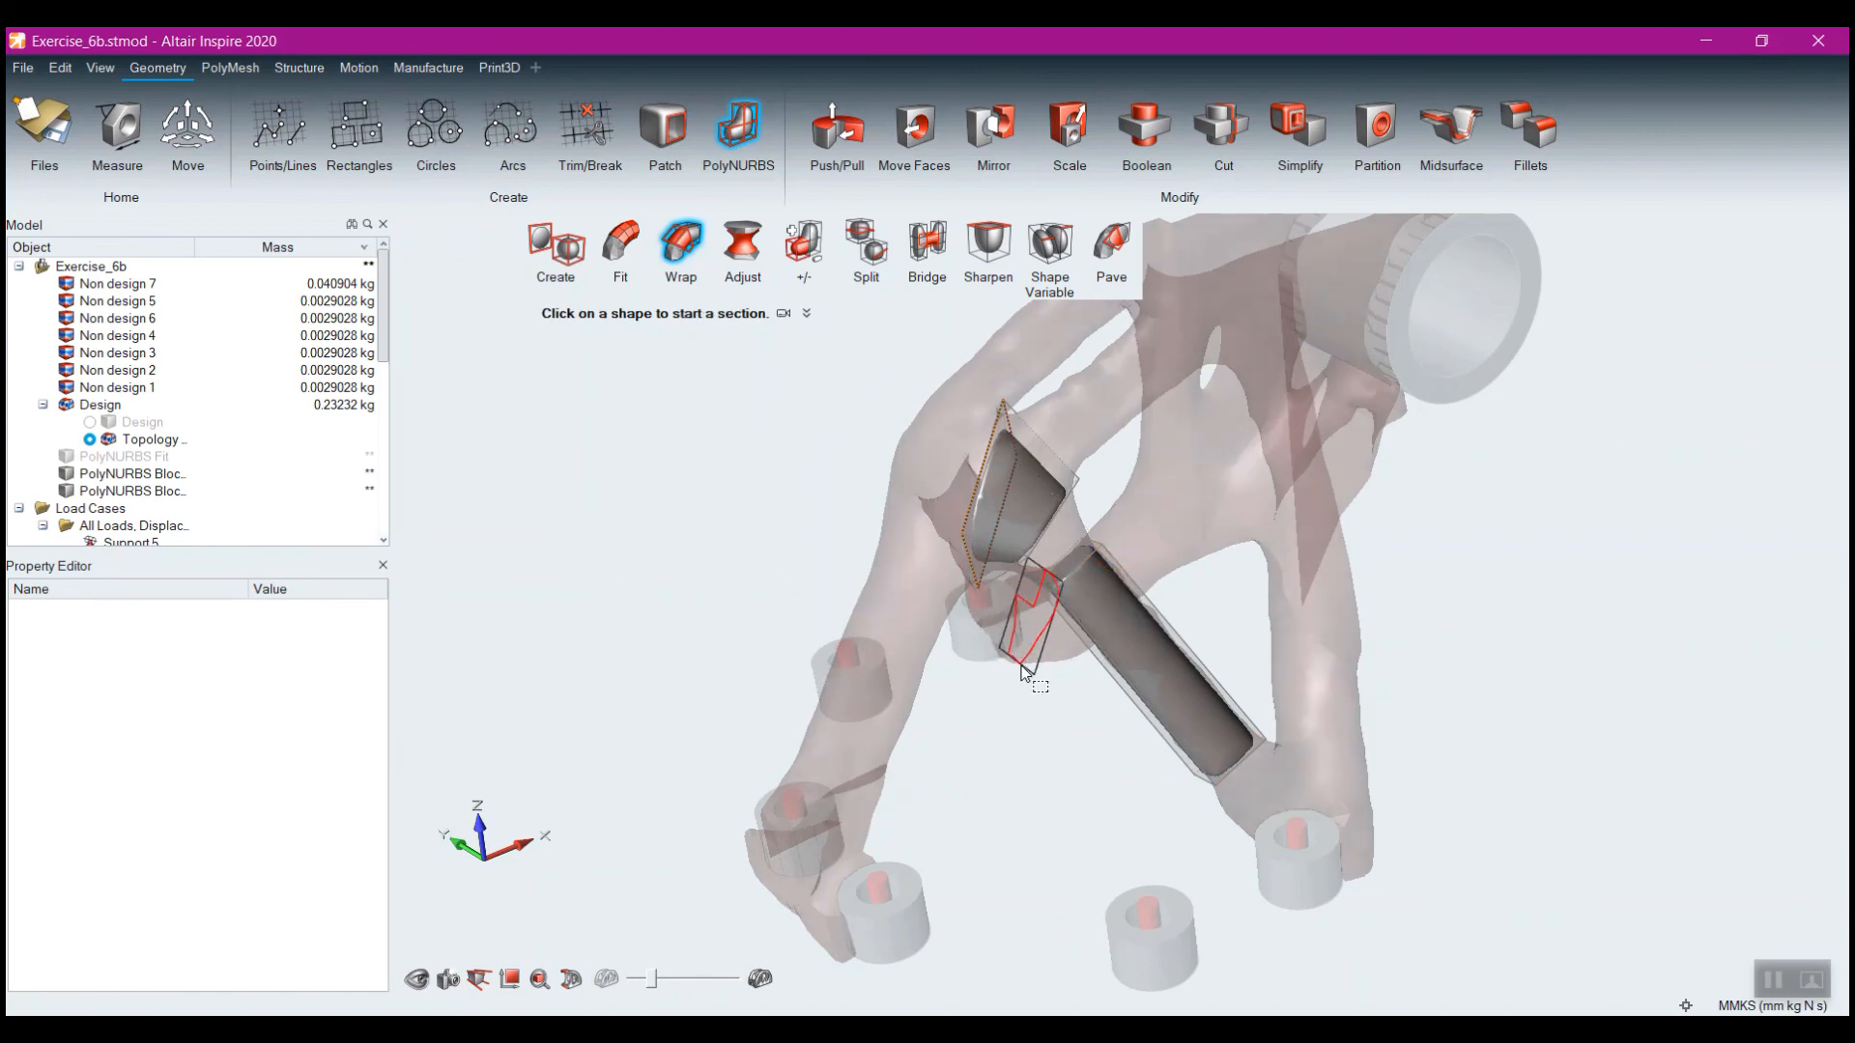
key(Escape)
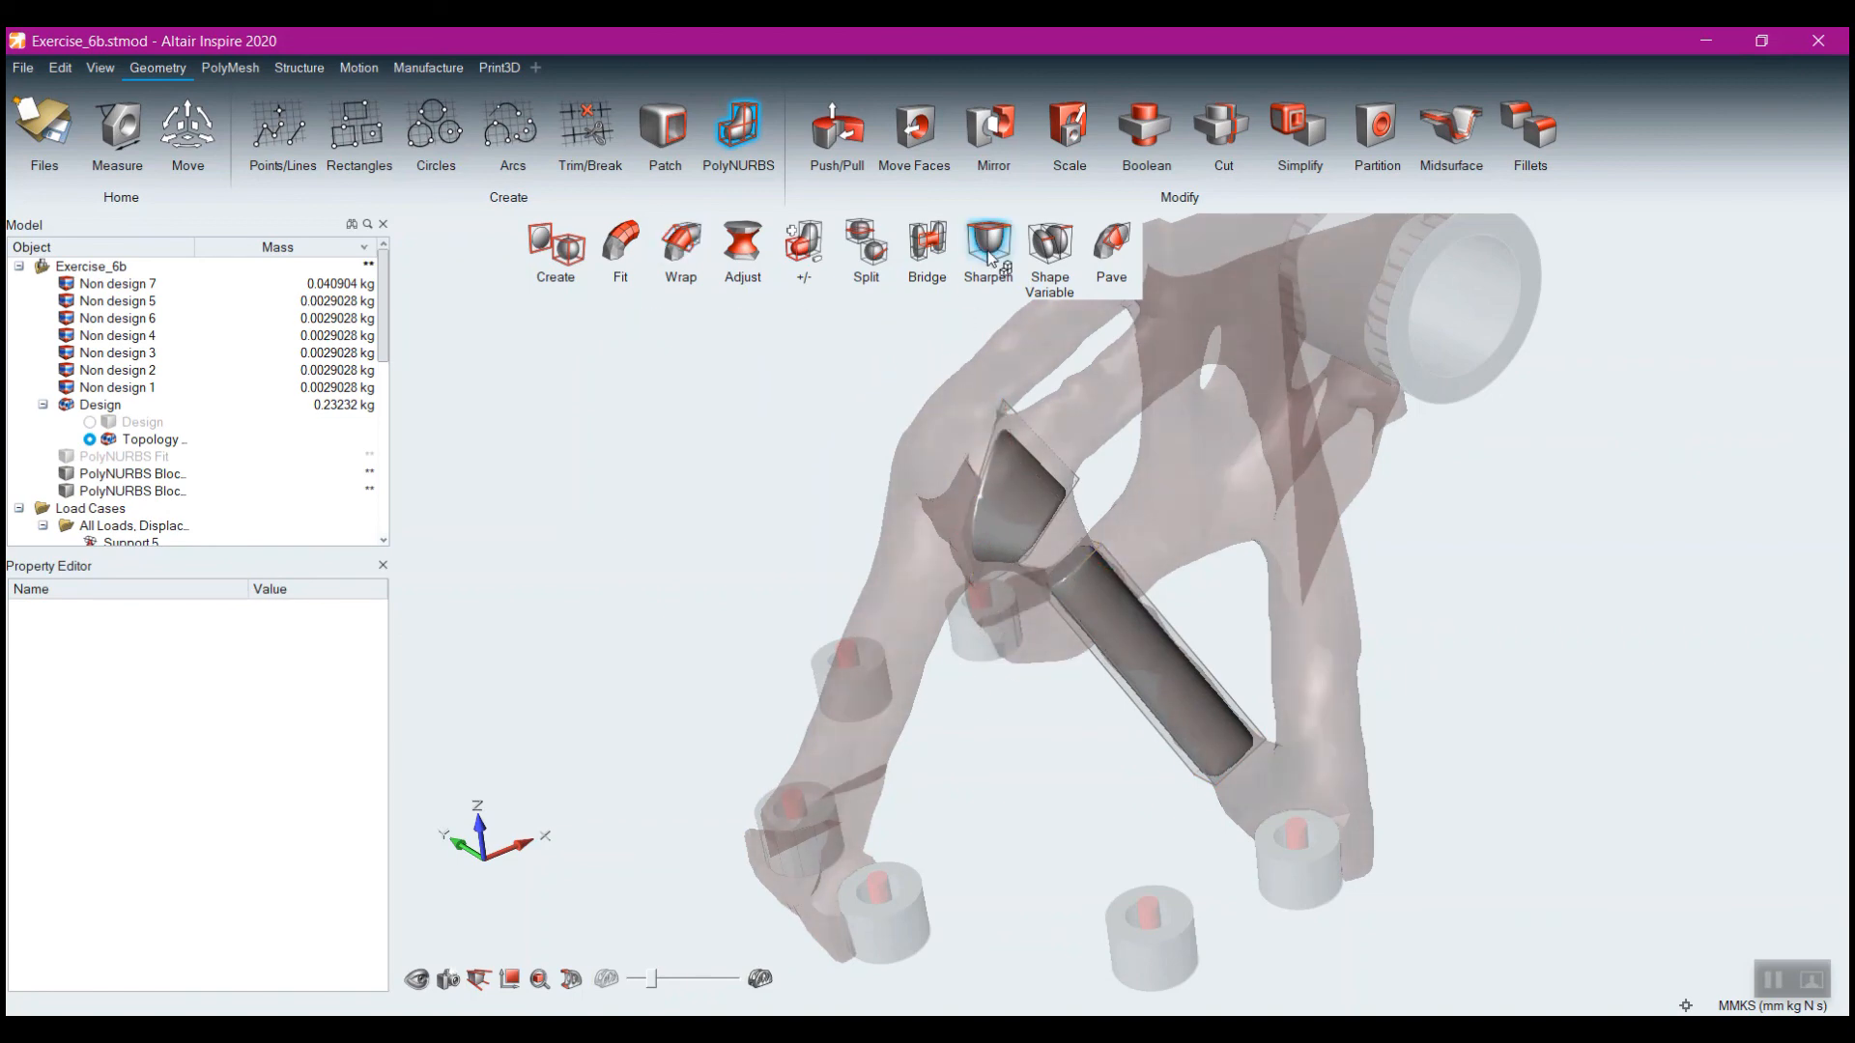
Bridge the facing end faces of the junction block and the diagonal strut block to join them into one PolyNURBS body
click(927, 241)
middle_drag(1102, 798, 968, 733)
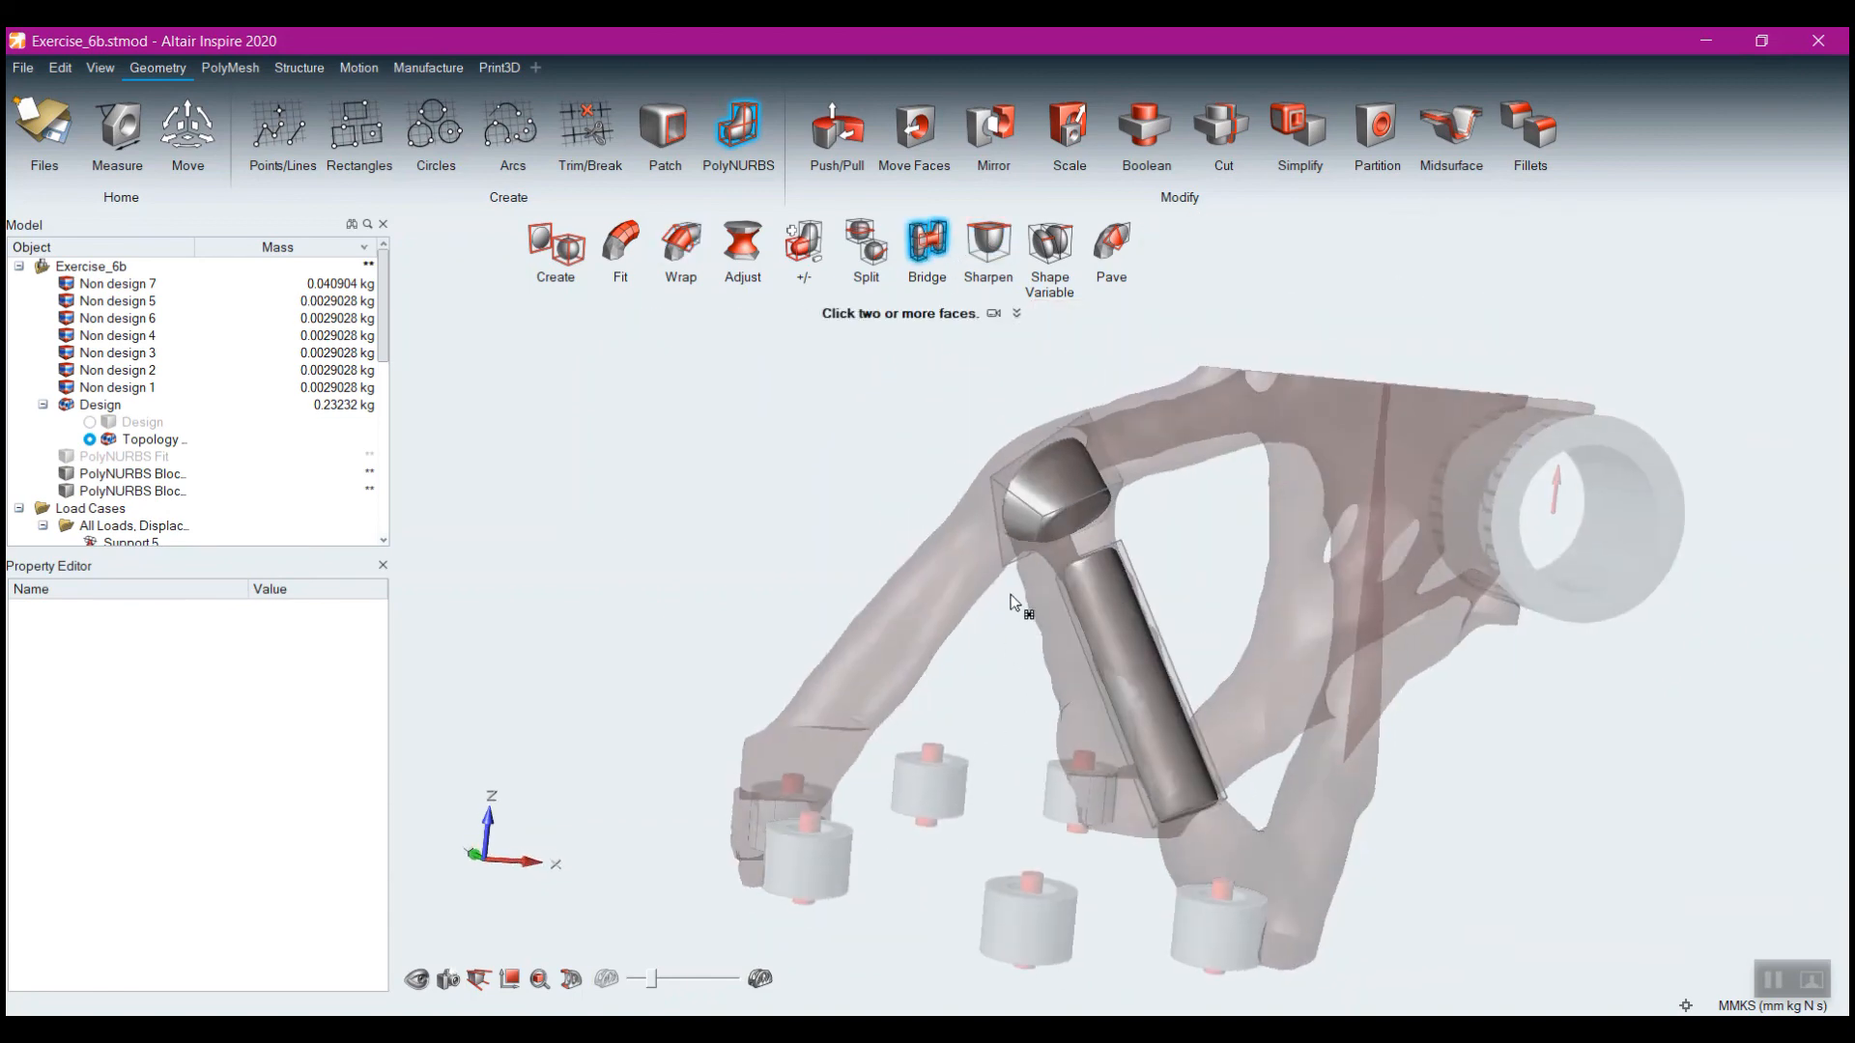
scroll(1013, 593, up, 5)
click(1104, 433)
middle_drag(1002, 614, 1147, 737)
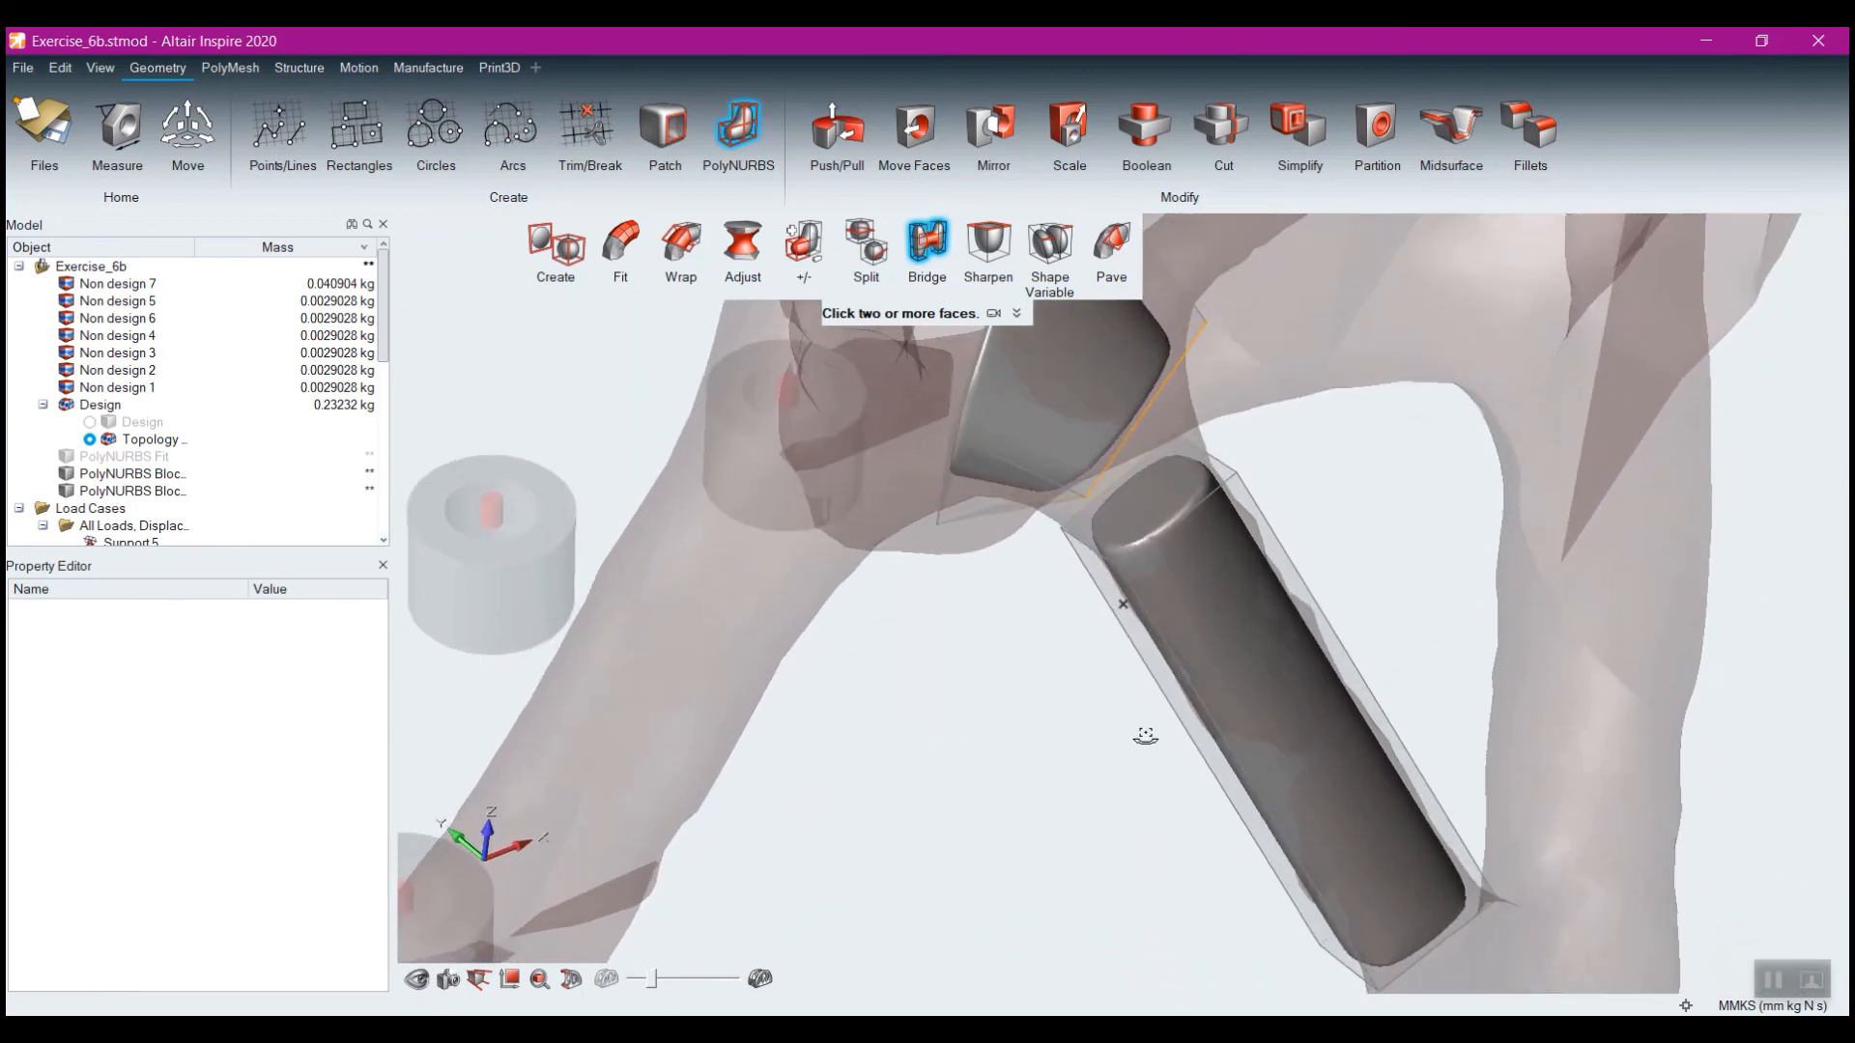
click(1144, 507)
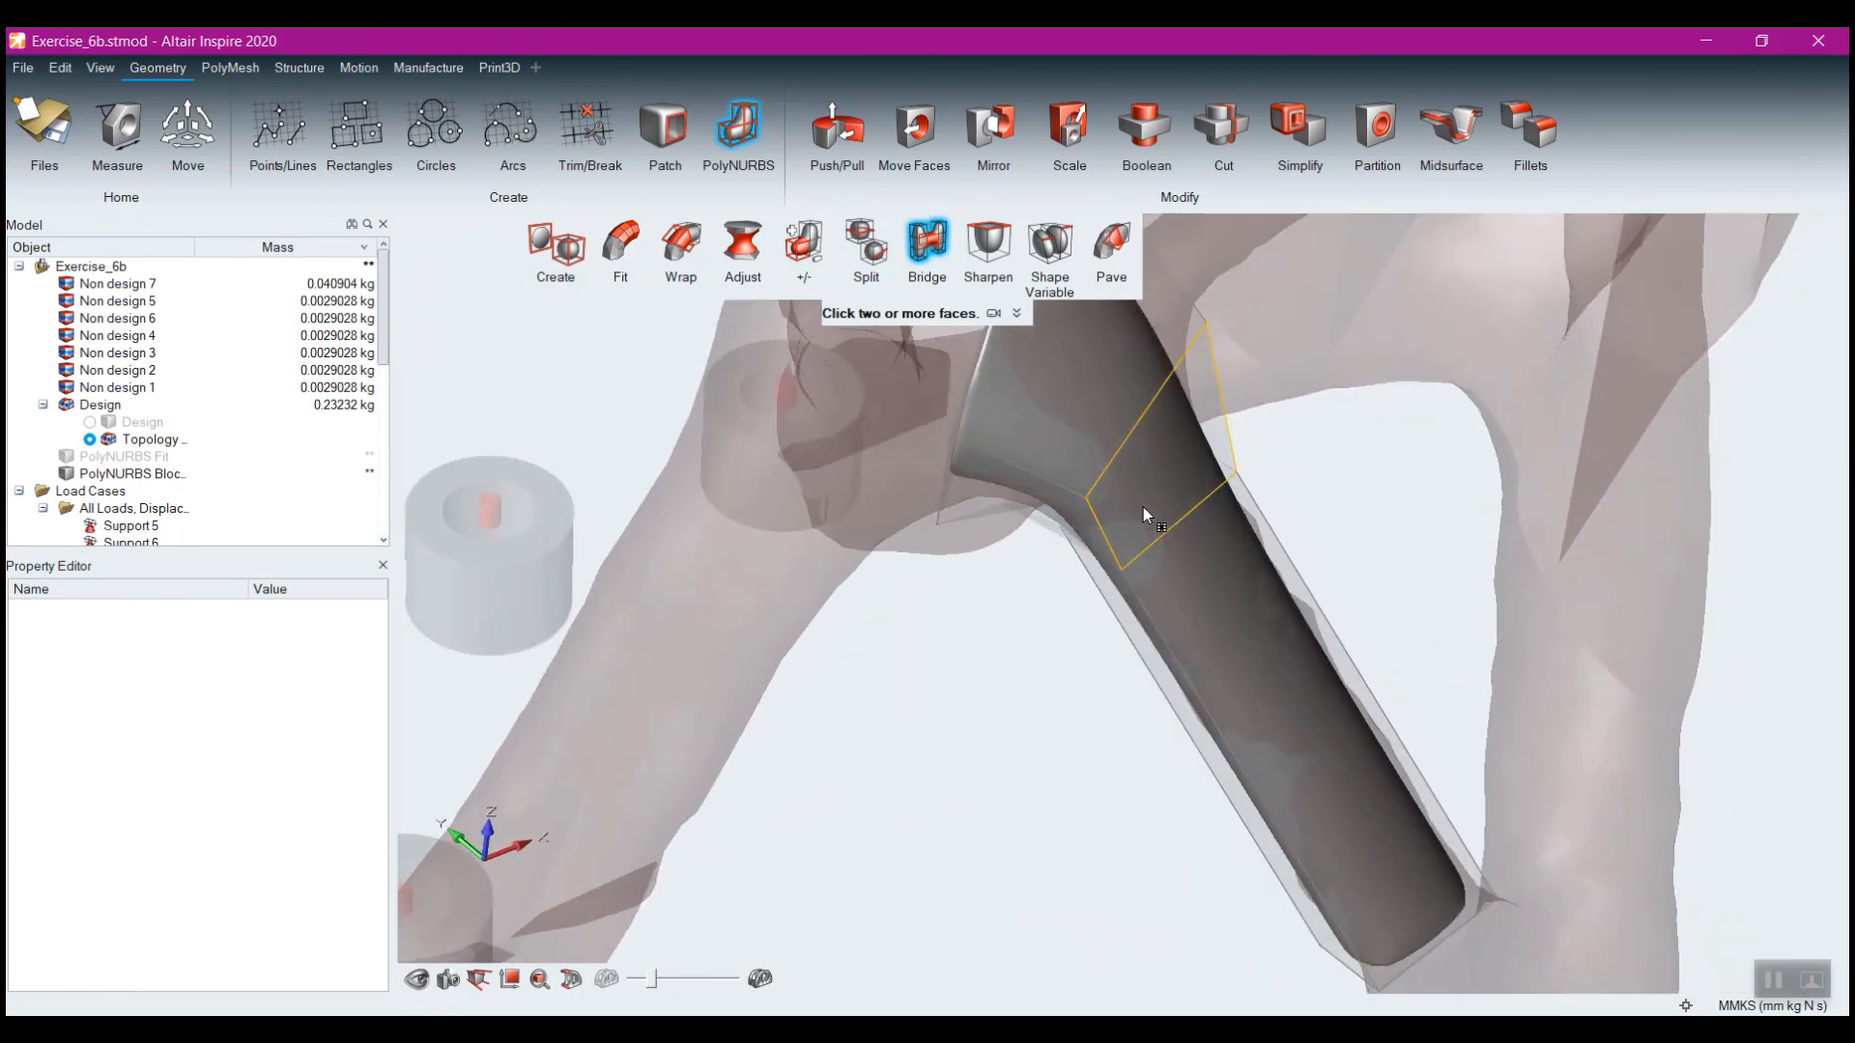
mouse_move(1078, 746)
middle_down()
mouse_move(1034, 710)
mouse_move(1064, 715)
middle_up()
scroll(1065, 705, down, 5)
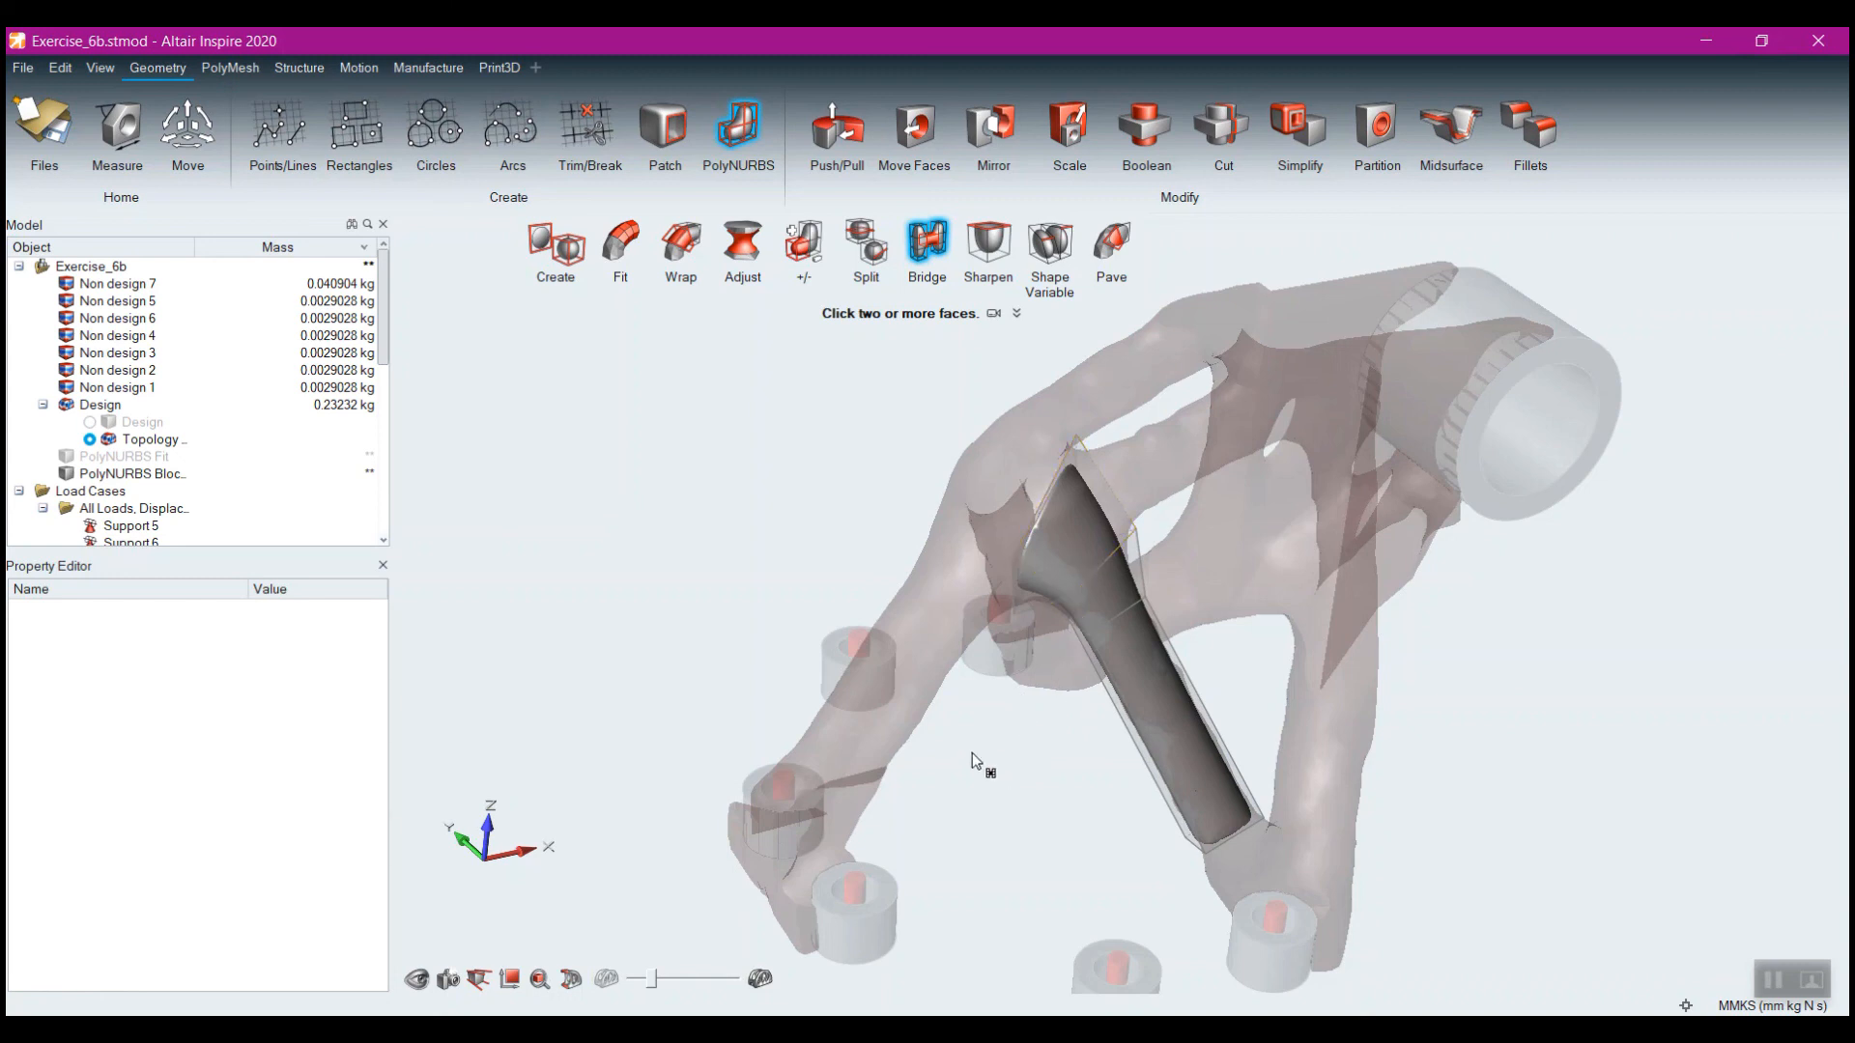
right_drag(985, 758, 1056, 778)
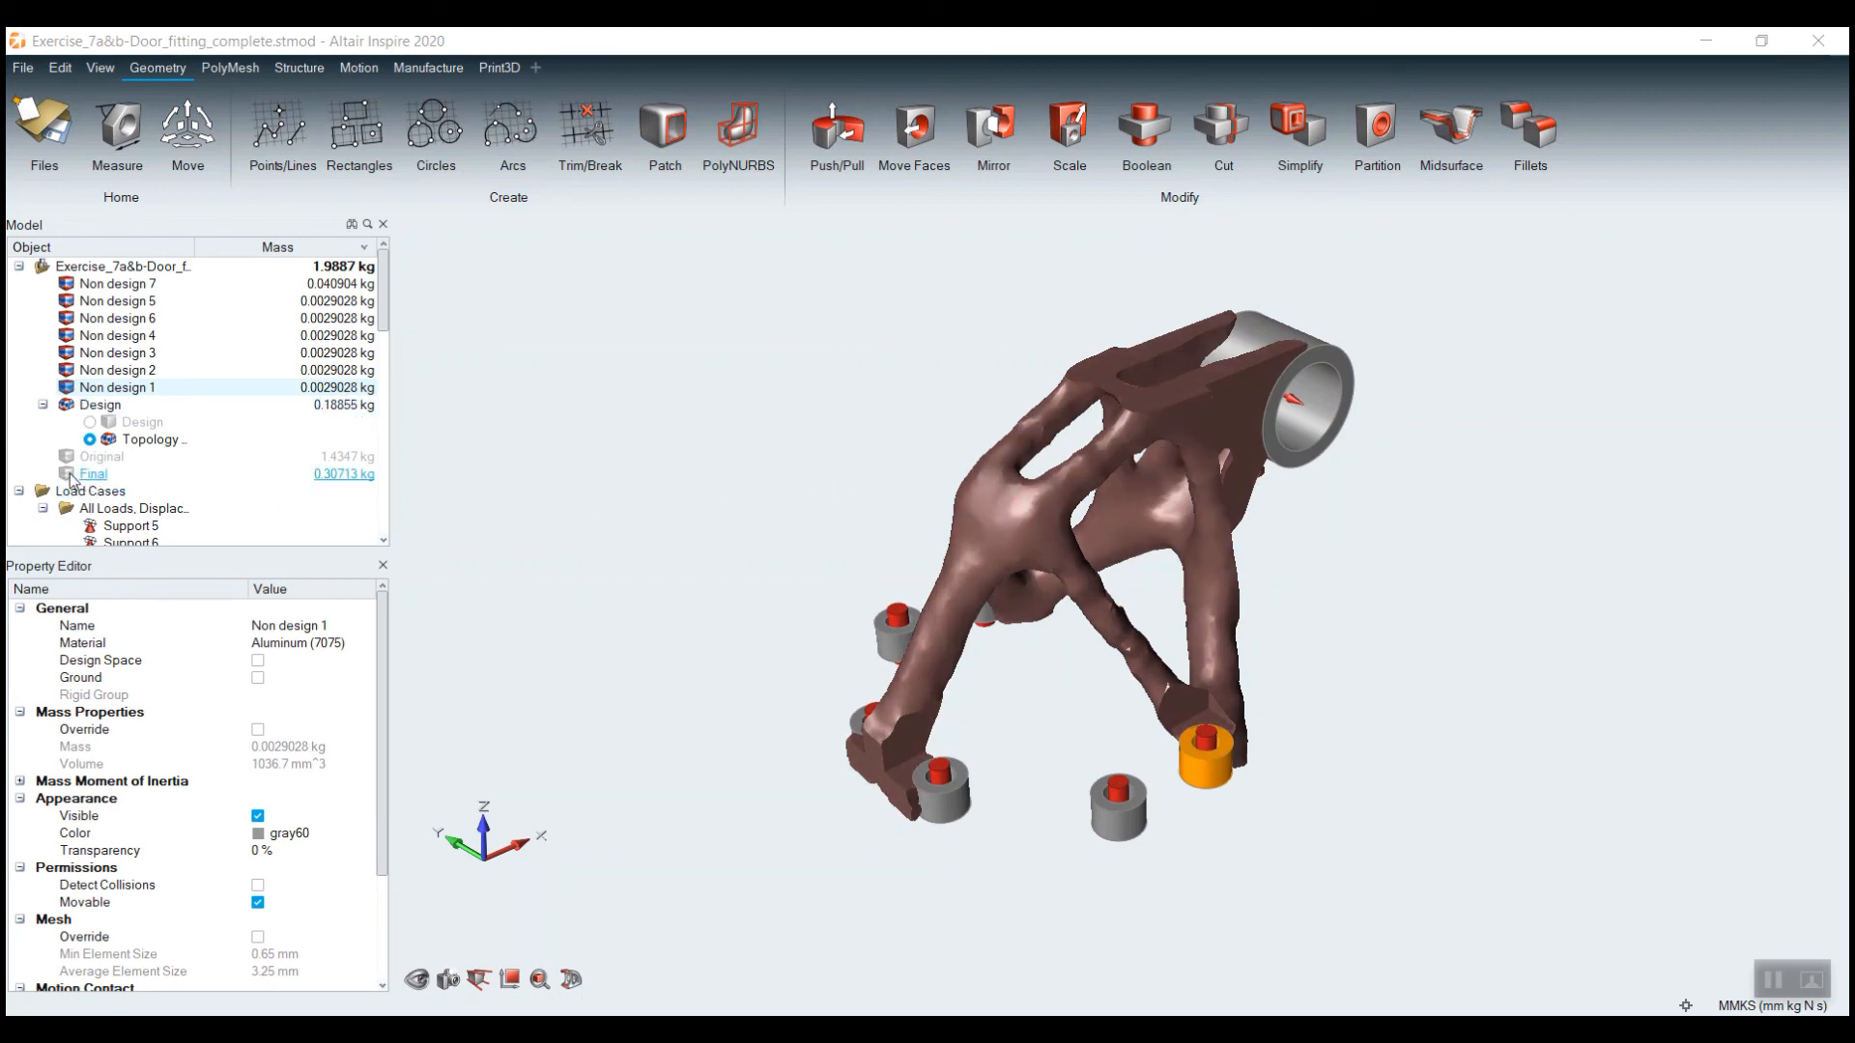
Hide the optimized Design part and all seven Non design parts, and show the Final part
click(66, 404)
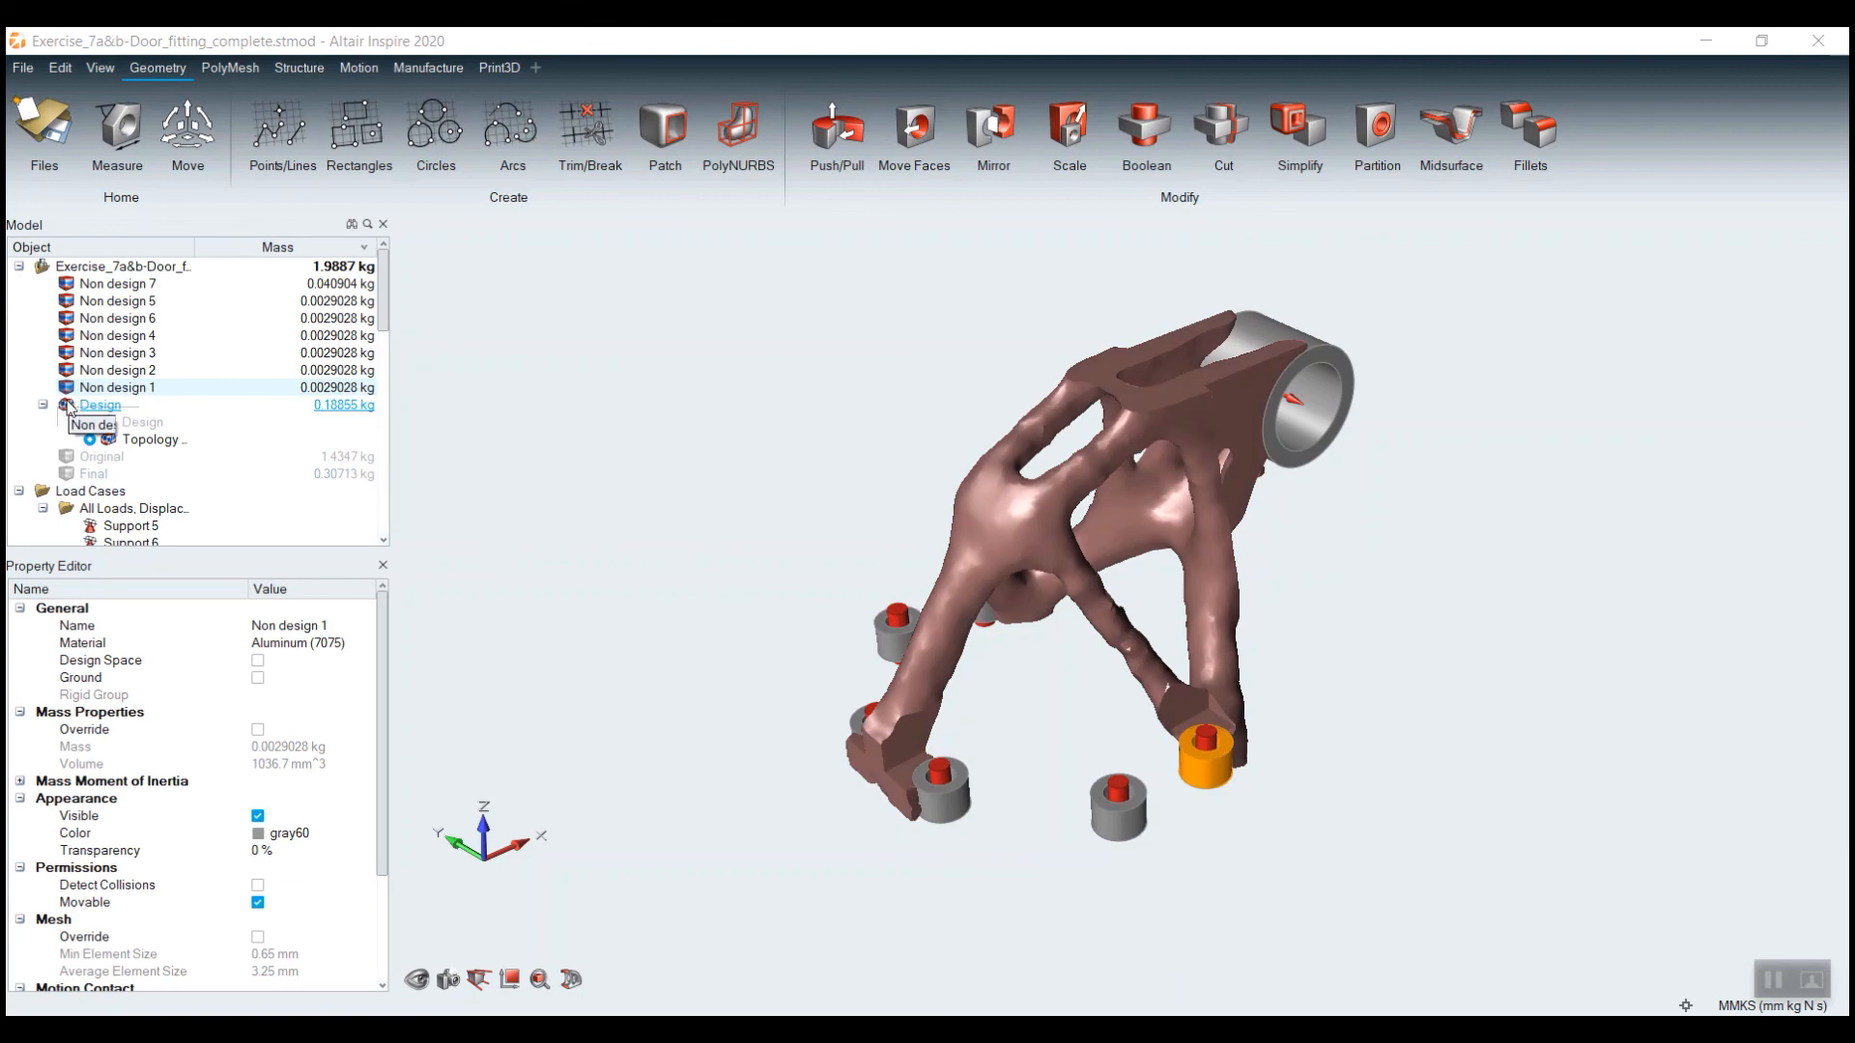
click(67, 475)
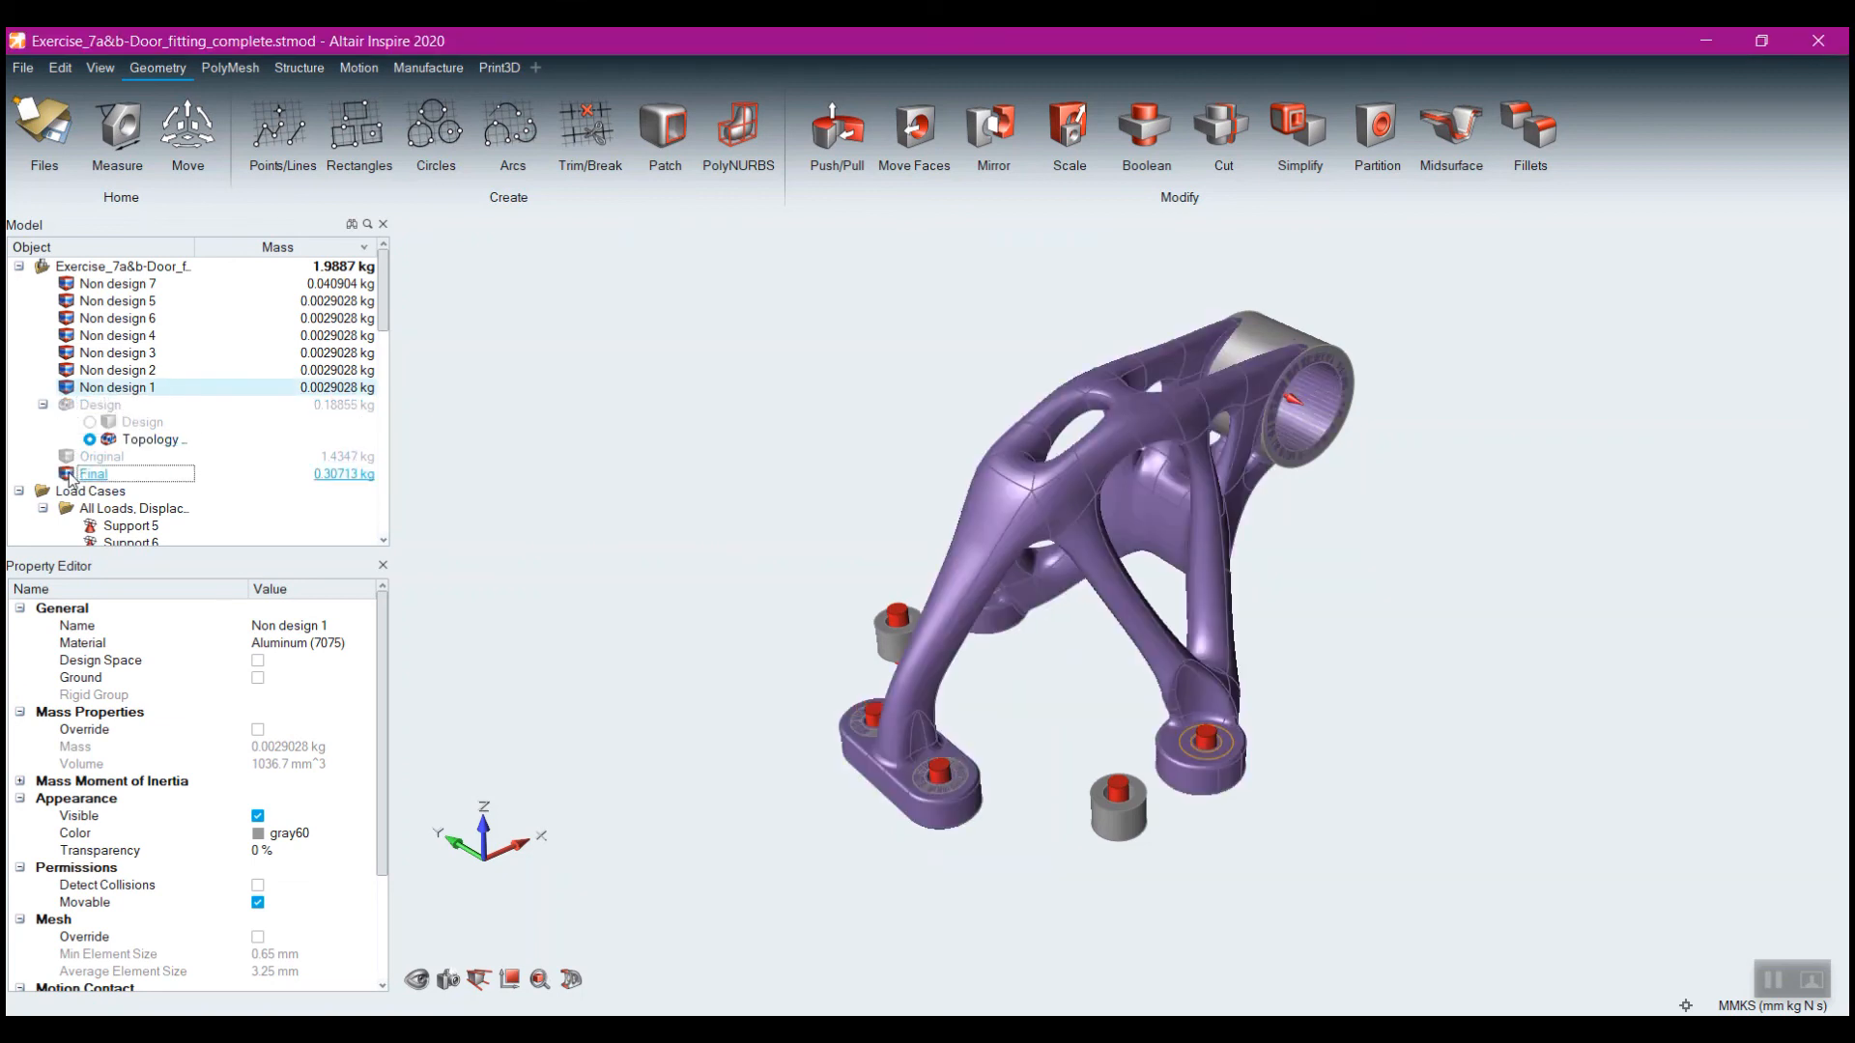
click(65, 387)
click(66, 370)
click(65, 353)
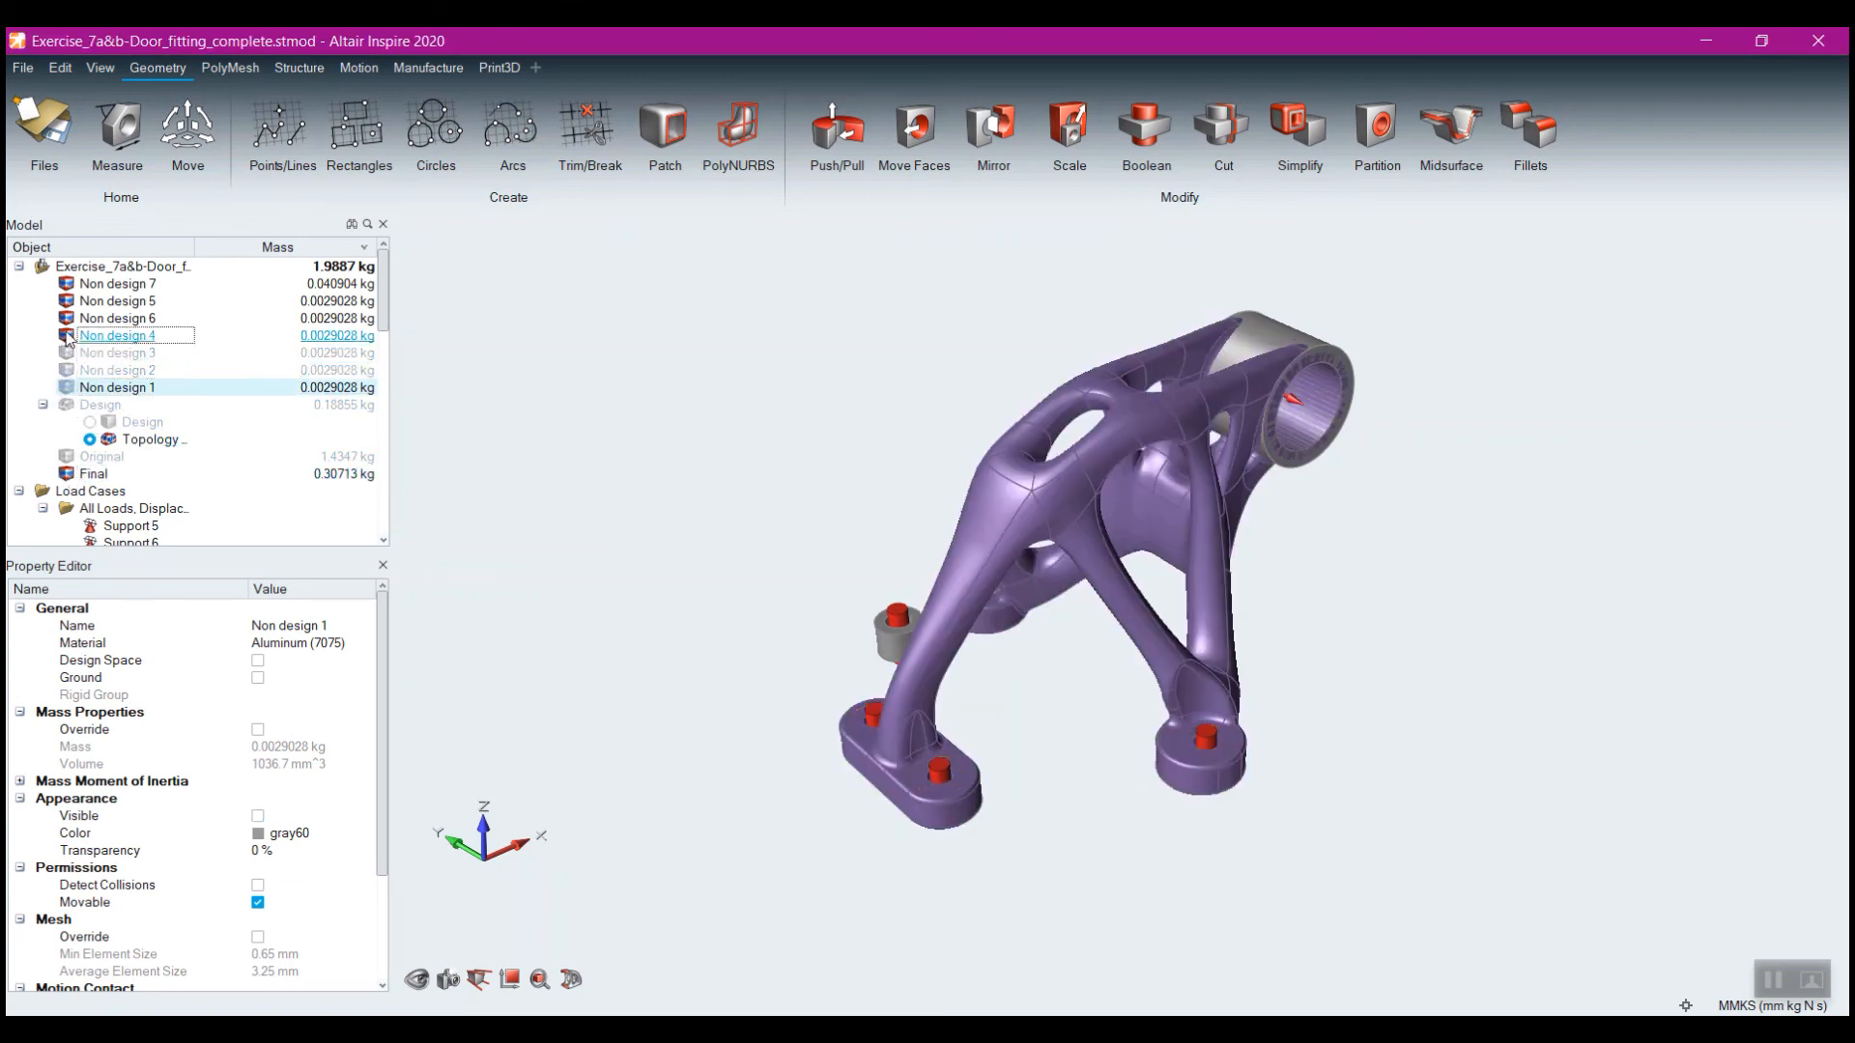
click(66, 335)
click(66, 318)
click(65, 301)
click(66, 283)
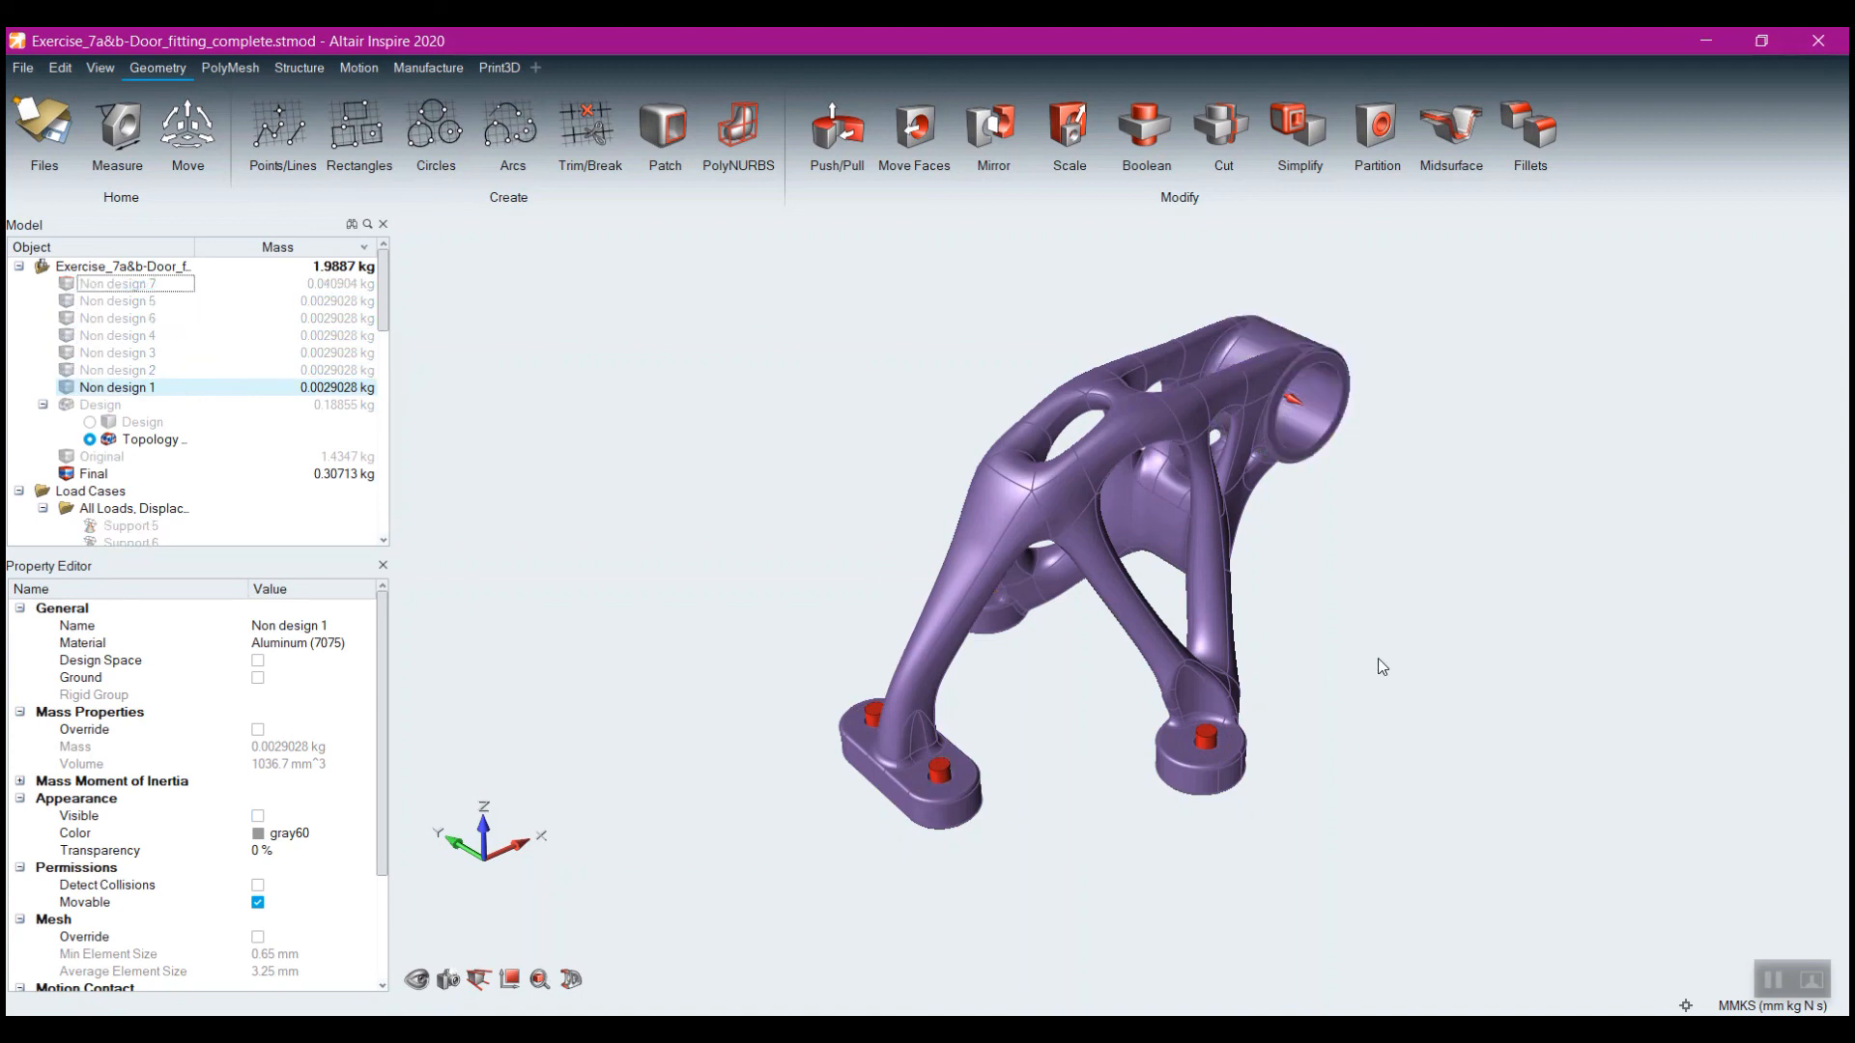
Fit the Final part in the view and examine its smooth PolyNURBS geometry from several angles
mouse_move(1382, 666)
right_down()
mouse_move(1197, 746)
mouse_move(1105, 695)
mouse_move(1611, 638)
mouse_move(1516, 605)
mouse_move(985, 636)
right_up()
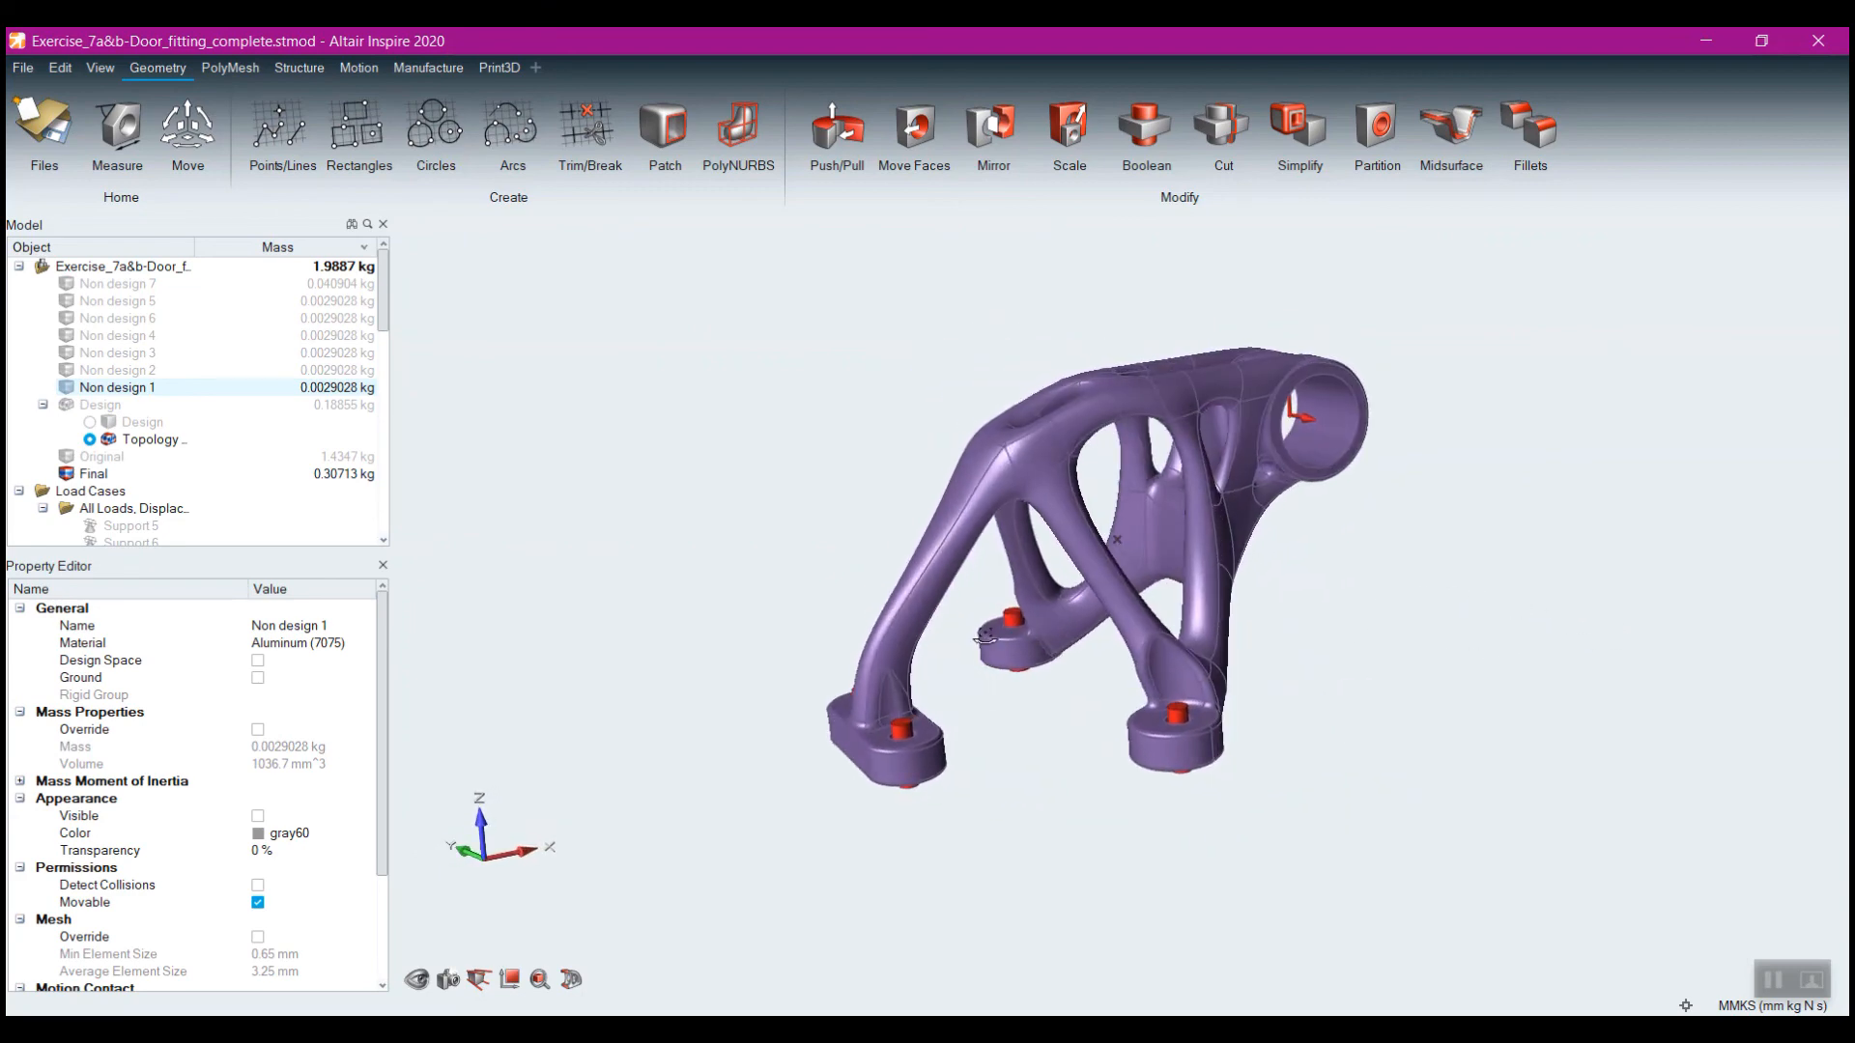
key(f)
right_drag(1416, 812, 1294, 792)
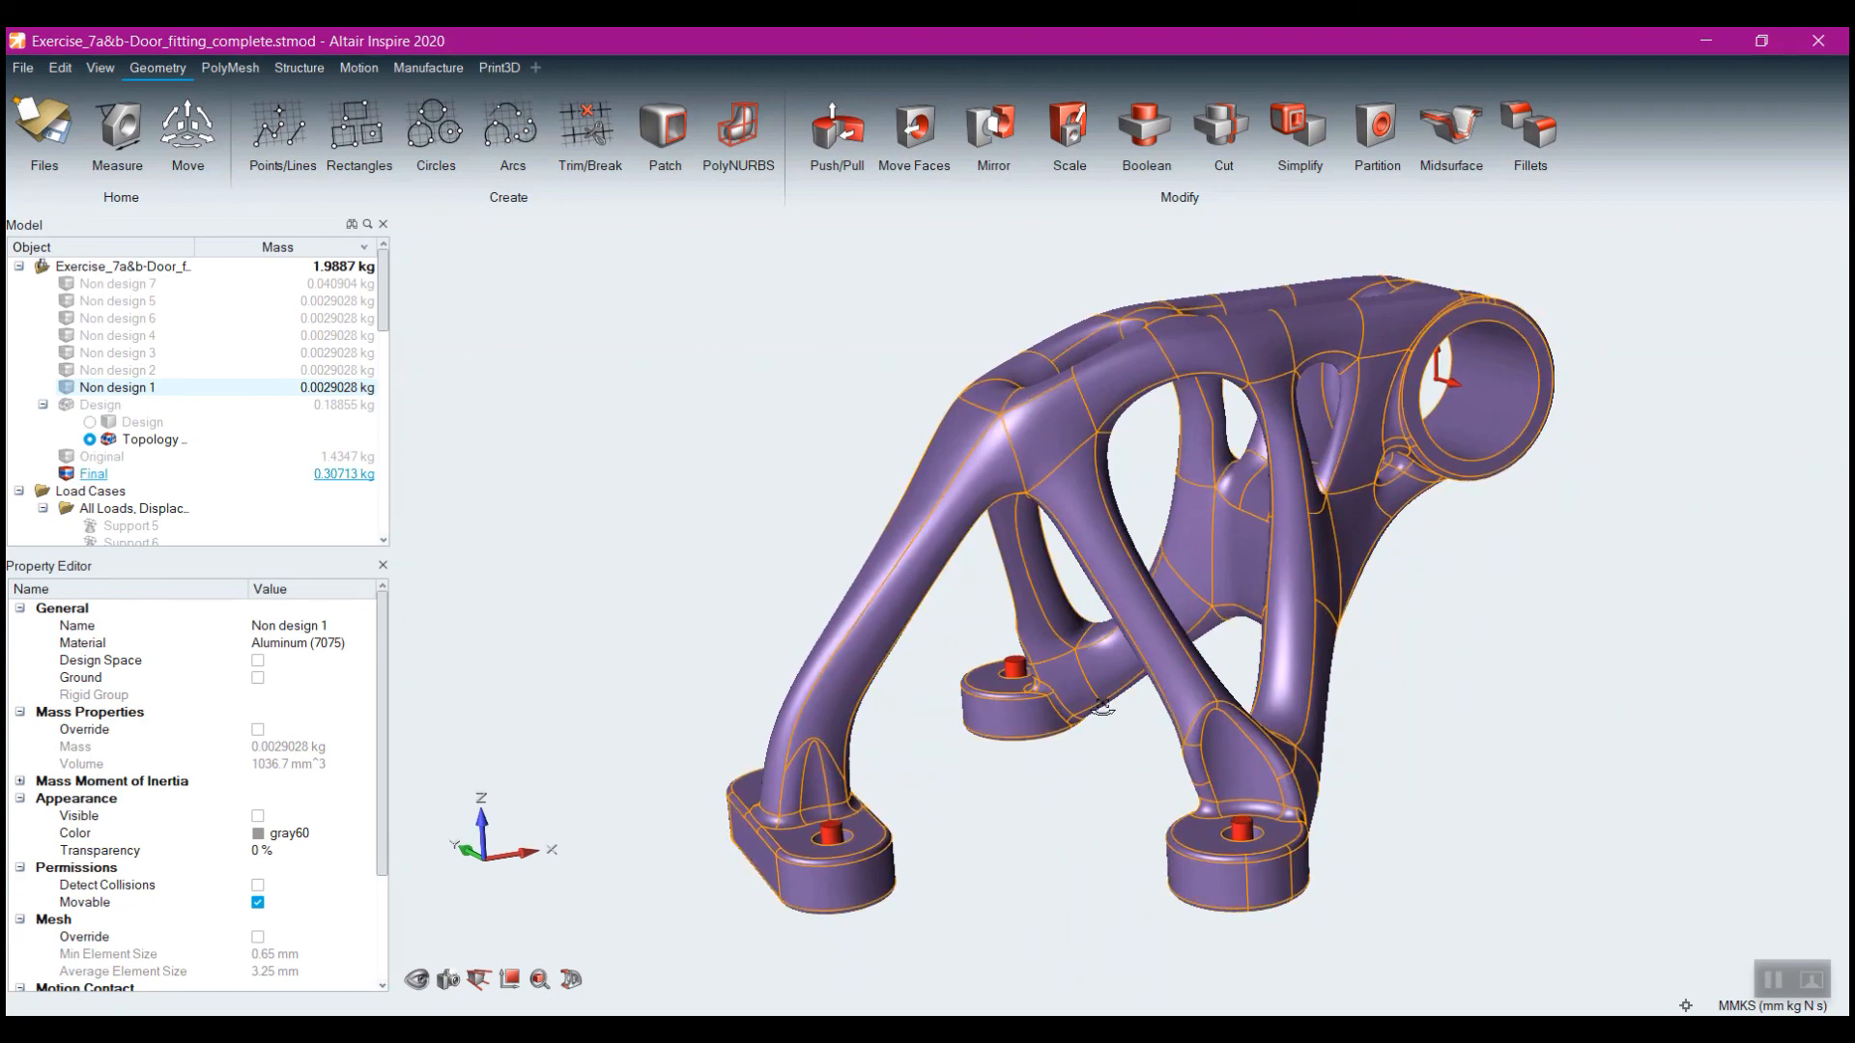
mouse_move(1102, 708)
right_down()
mouse_move(1033, 736)
mouse_move(896, 618)
mouse_move(1333, 712)
mouse_move(1111, 715)
mouse_move(1139, 708)
right_up()
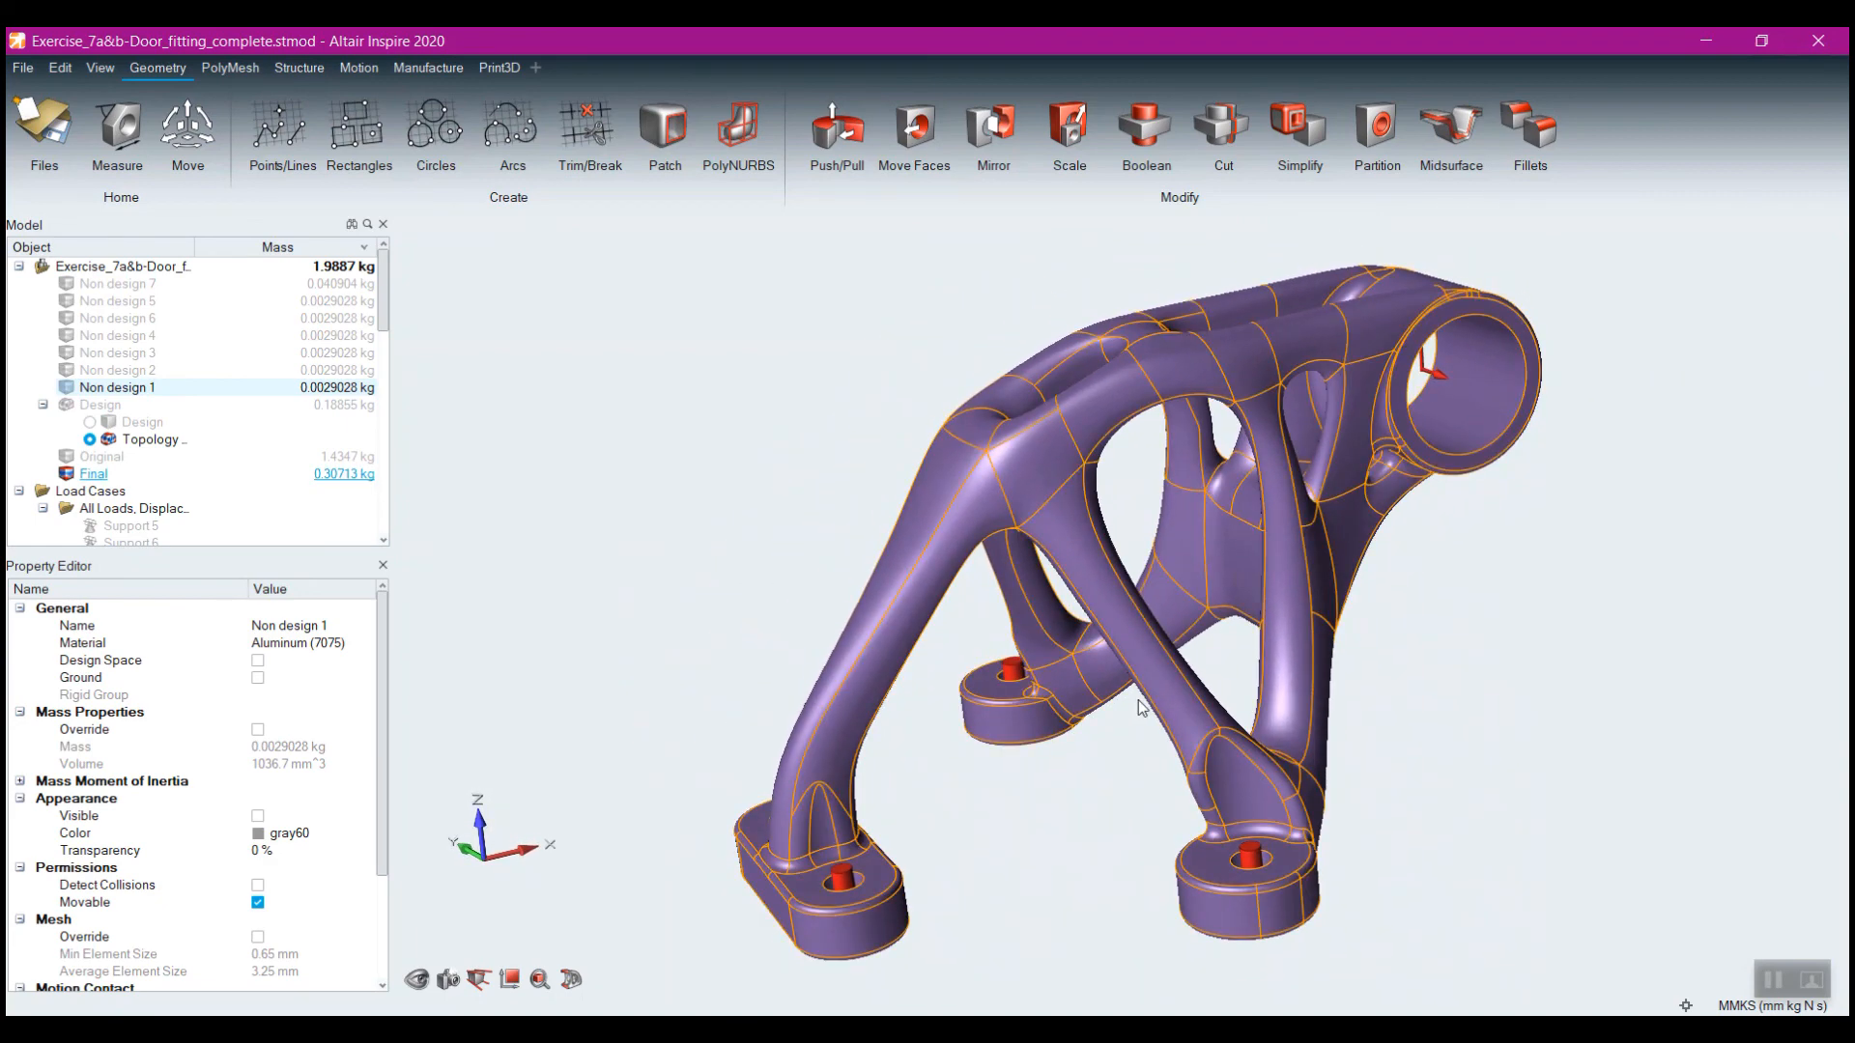